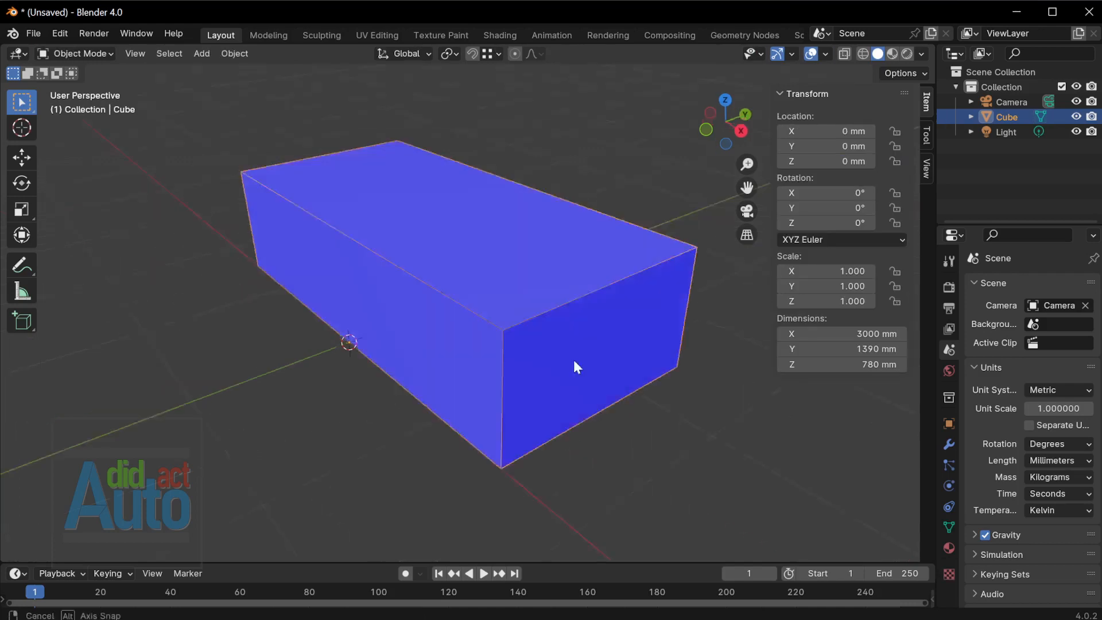
Show the box in the top orthographic view with the Transform sidebar hidden
{"action": "middle_click_drag", "start_coordinate": [574, 361], "coordinate": [579, 389]}
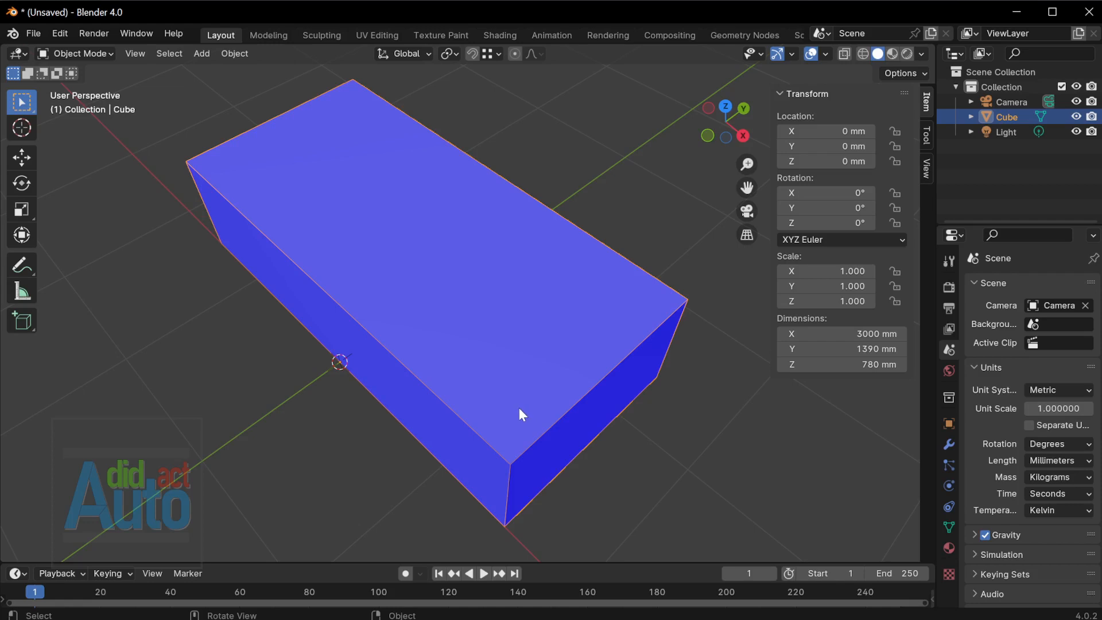
{"action": "middle_click_drag", "start_coordinate": [519, 408], "coordinate": [527, 390]}
{"action": "key", "text": "grave"}
{"action": "left_click", "coordinate": [531, 346]}
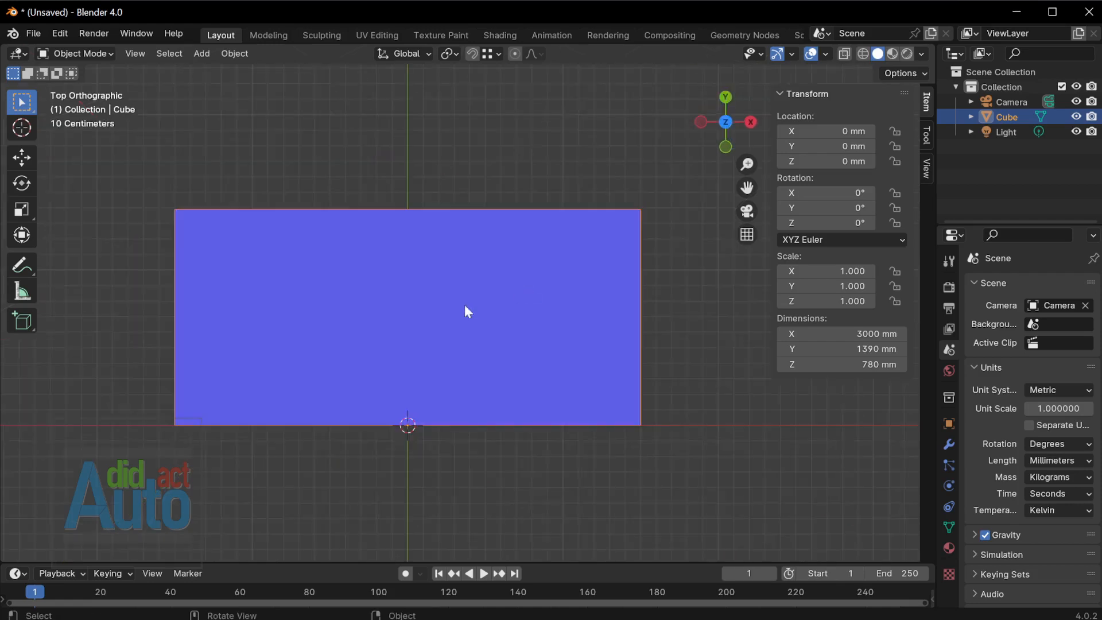
{"action": "scroll", "coordinate": [396, 272], "scroll_direction": "up", "scroll_amount": 2}
{"action": "key", "text": "n"}
{"action": "scroll", "coordinate": [556, 309], "scroll_direction": "down", "scroll_amount": 1}
{"action": "middle_click_drag", "start_coordinate": [587, 326], "coordinate": [712, 336], "text": "shift"}
{"action": "scroll", "coordinate": [711, 335], "scroll_direction": "up", "scroll_amount": 1}
{"action": "middle_click_drag", "start_coordinate": [600, 352], "coordinate": [583, 345]}
{"action": "key", "text": "grave"}
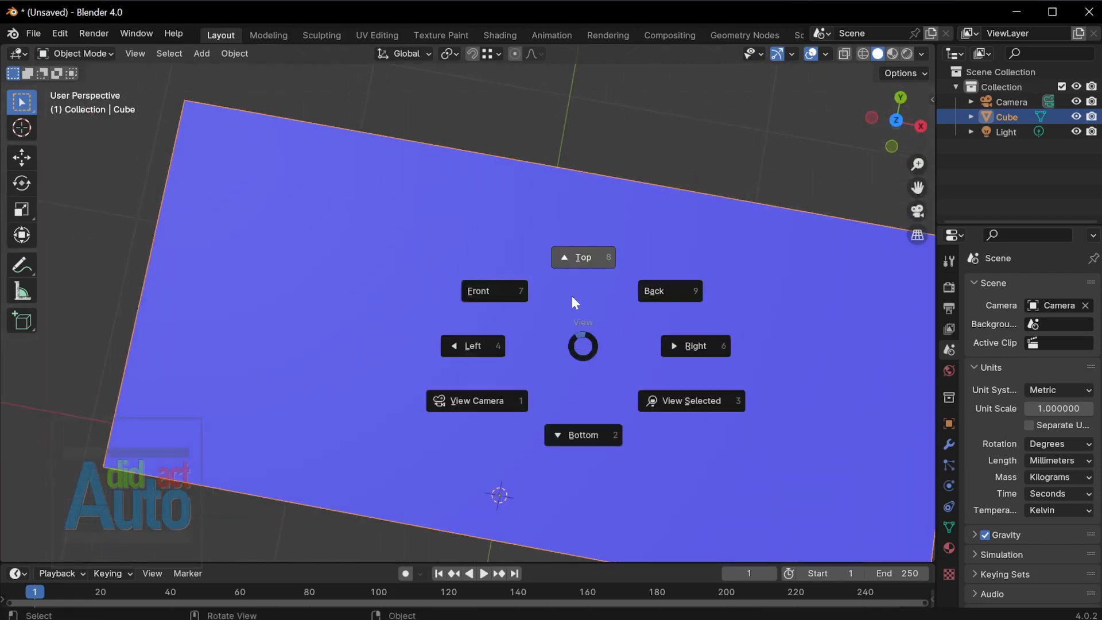
{"action": "left_click", "coordinate": [574, 287]}
Add a mesh circle at the world origin and display the scene in wireframe
{"action": "key", "text": "shift+a"}
{"action": "mouse_move", "coordinate": [612, 362]}
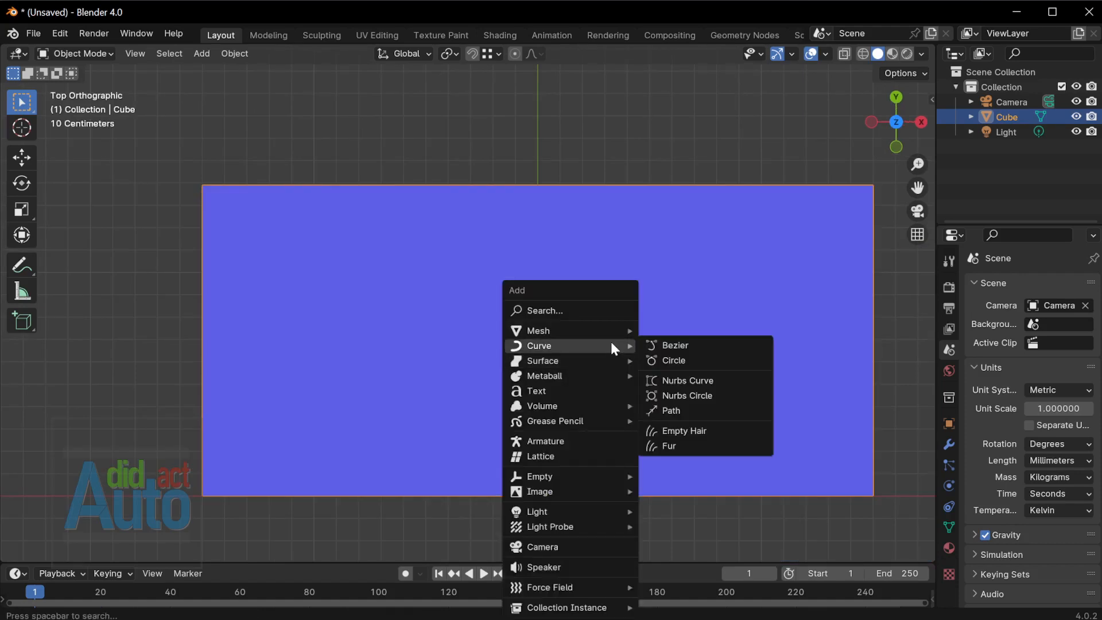
{"action": "mouse_move", "coordinate": [610, 330]}
{"action": "left_click", "coordinate": [673, 360]}
{"action": "scroll", "coordinate": [612, 329], "scroll_direction": "down", "scroll_amount": 3}
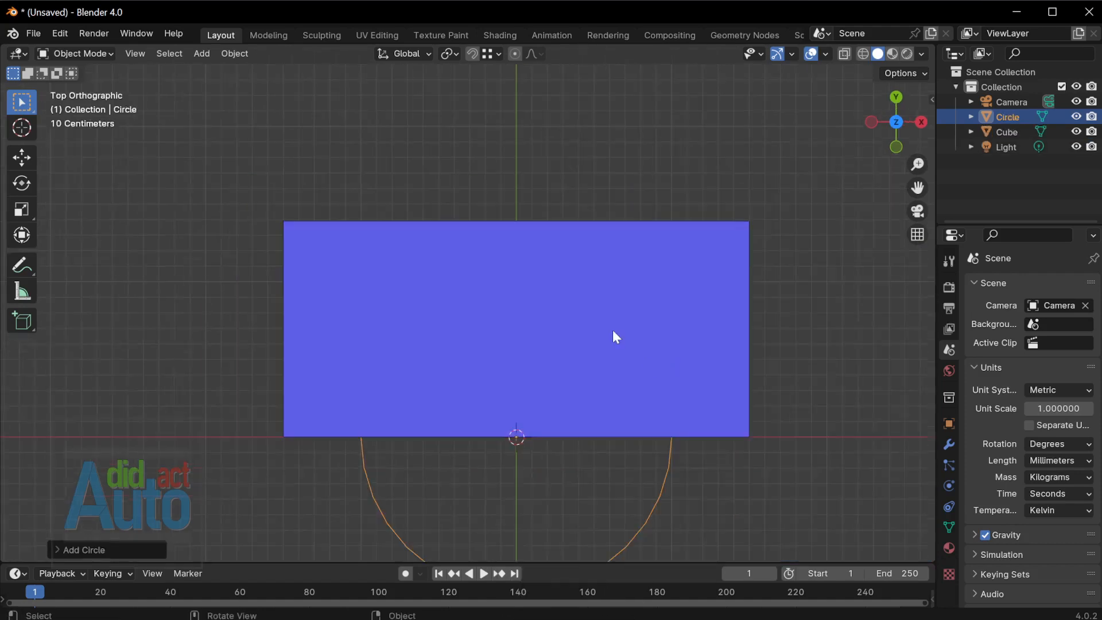
{"action": "key", "text": "shift+z"}
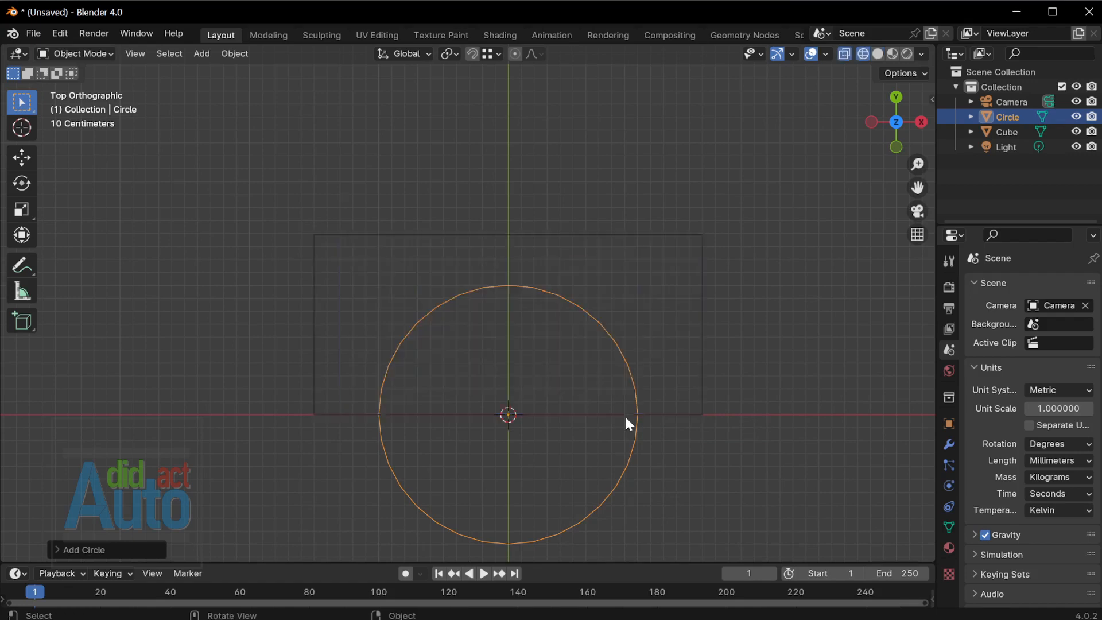
{"action": "scroll", "coordinate": [643, 396], "scroll_direction": "up", "scroll_amount": 1}
{"action": "left_click", "coordinate": [656, 381]}
{"action": "left_click", "coordinate": [704, 446]}
{"action": "left_click", "coordinate": [670, 432]}
{"action": "scroll", "coordinate": [577, 423], "scroll_direction": "down", "scroll_amount": 1}
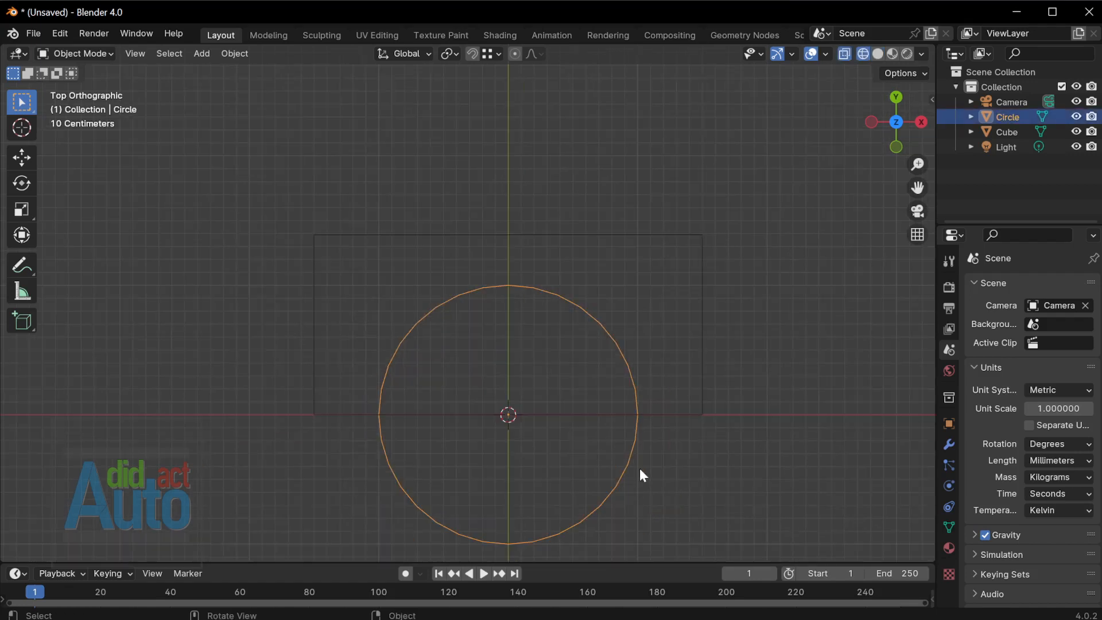
Stretch the circle along X to about 2974 mm wide and move it about 378 mm along Y
{"action": "key", "text": "s"}
{"action": "key", "text": "x"}
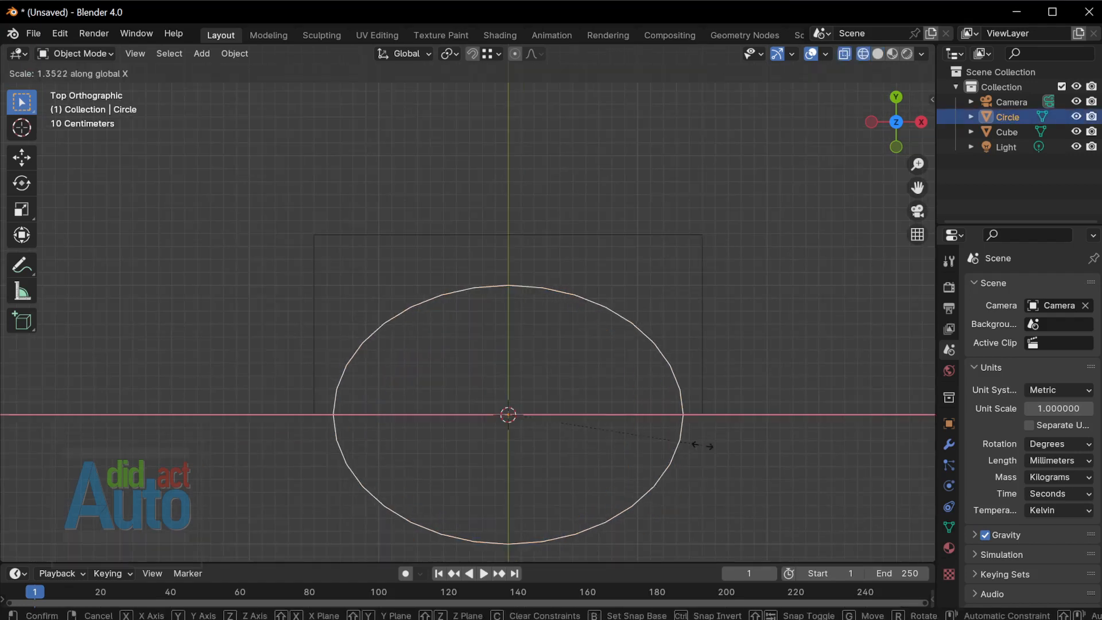
{"action": "left_click", "coordinate": [722, 441]}
{"action": "scroll", "coordinate": [804, 423], "scroll_direction": "up", "scroll_amount": 2}
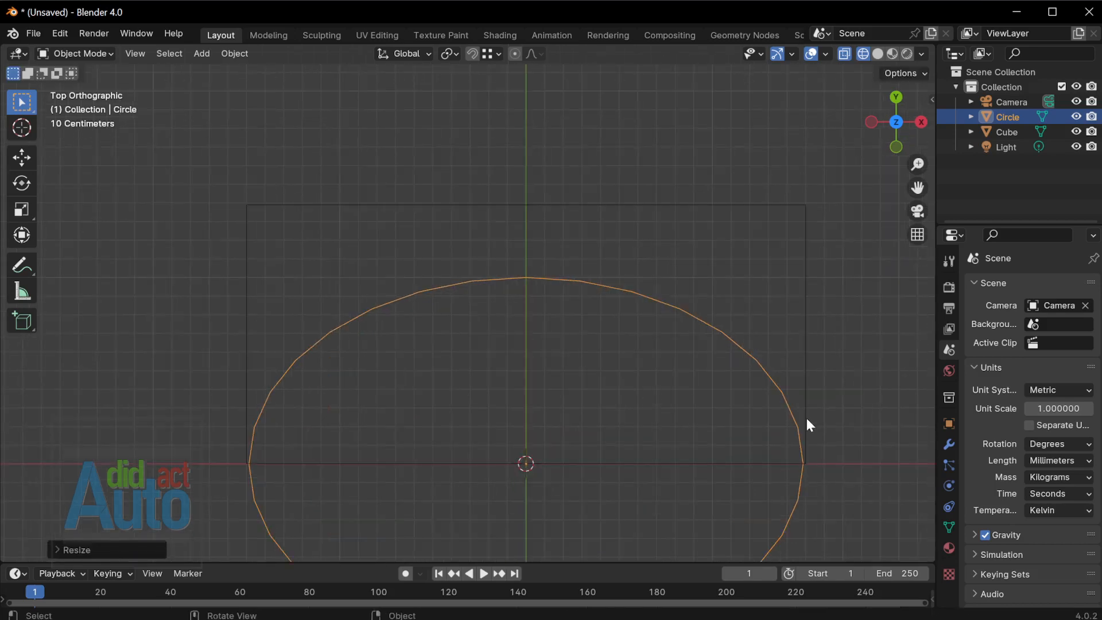
{"action": "key", "text": "g"}
{"action": "key", "text": "y"}
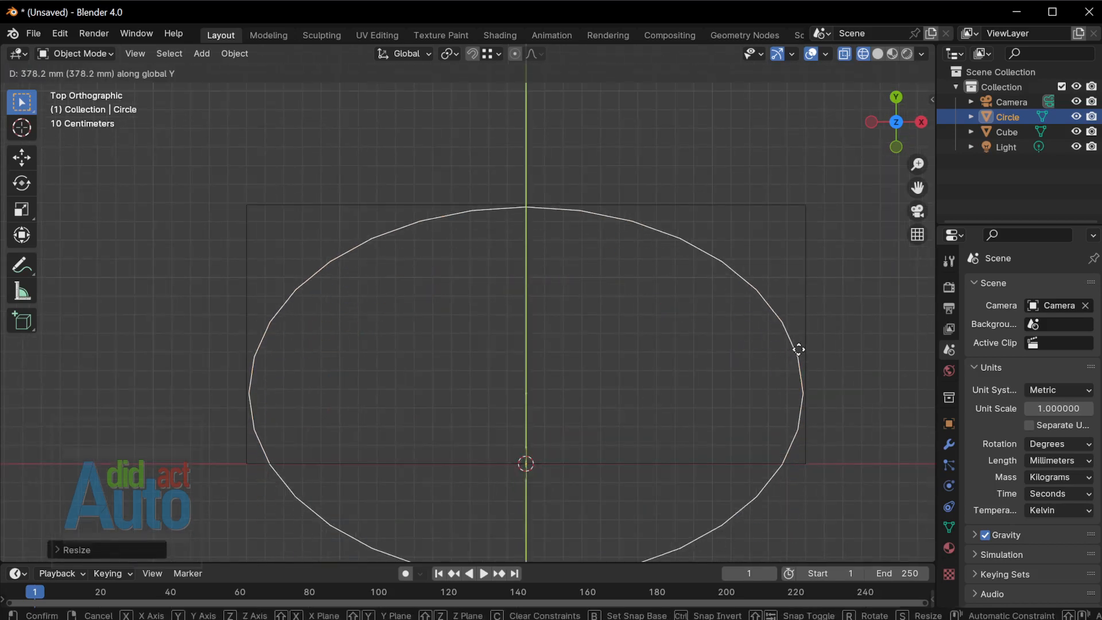
{"action": "left_click", "coordinate": [799, 348]}
{"action": "scroll", "coordinate": [832, 408], "scroll_direction": "up", "scroll_amount": 6}
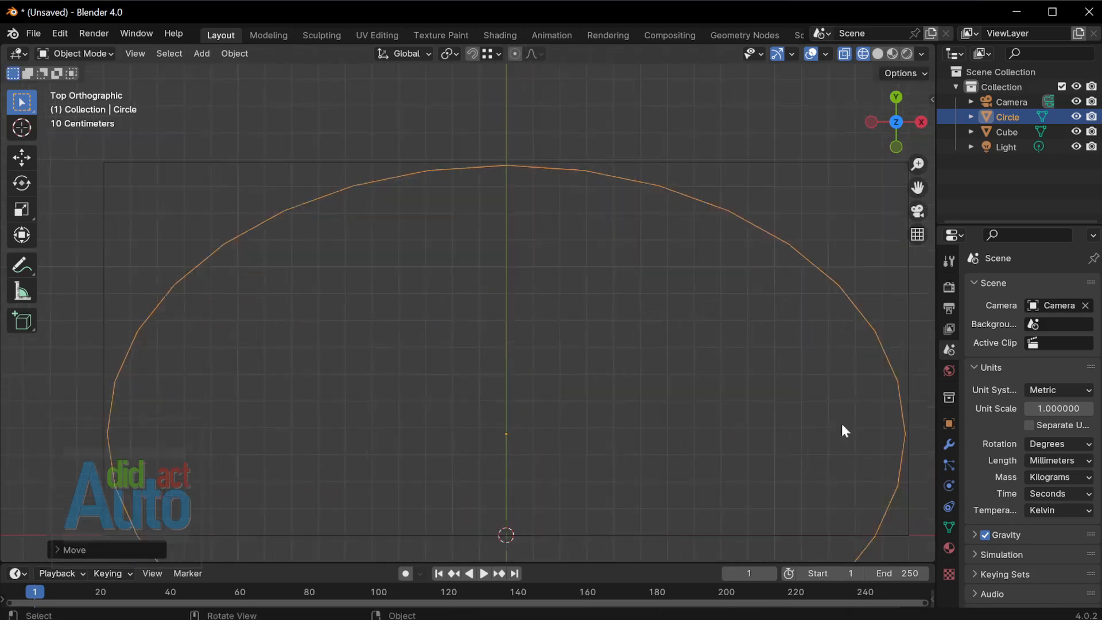
{"action": "scroll", "coordinate": [802, 423], "scroll_direction": "down", "scroll_amount": 5}
Set the ellipse's X dimension to exactly 3000 mm to match the box width
{"action": "key", "text": "n"}
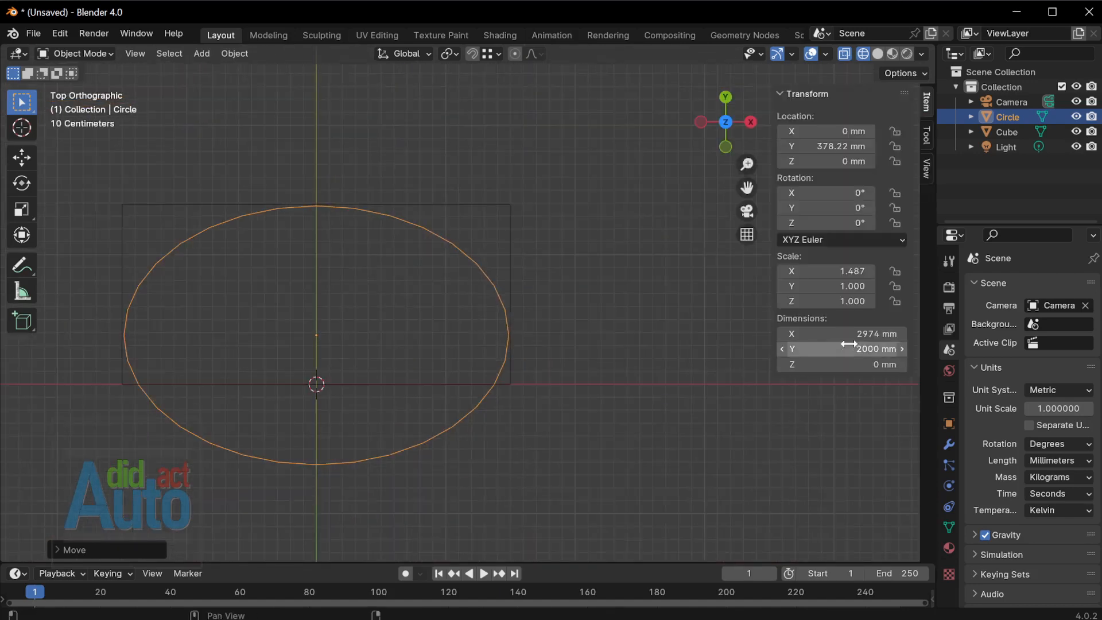
{"action": "left_click", "coordinate": [827, 333]}
{"action": "type", "text": "3000"}
{"action": "key", "text": "Return"}
{"action": "left_click", "coordinate": [477, 309]}
{"action": "middle_click_drag", "start_coordinate": [478, 310], "coordinate": [587, 365], "text": "shift"}
{"action": "left_click", "coordinate": [592, 319]}
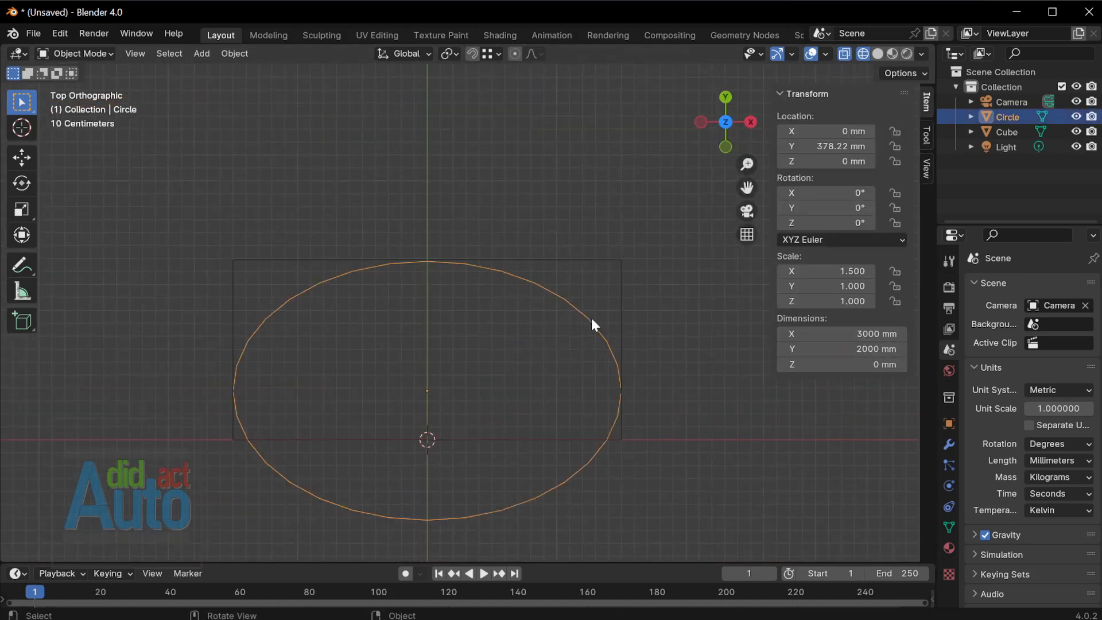
{"action": "scroll", "coordinate": [607, 381], "scroll_direction": "up", "scroll_amount": 1}
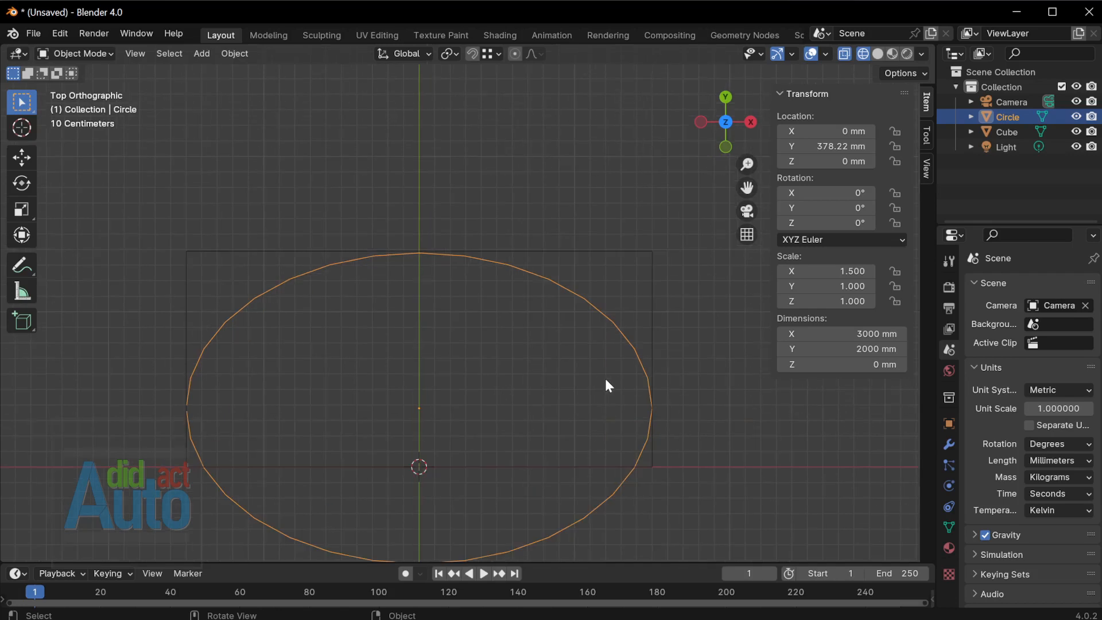
Add a second mesh circle, scale it to about 1166 mm across, and place it at about X 931 mm, Y 584 mm
{"action": "left_click", "coordinate": [681, 430]}
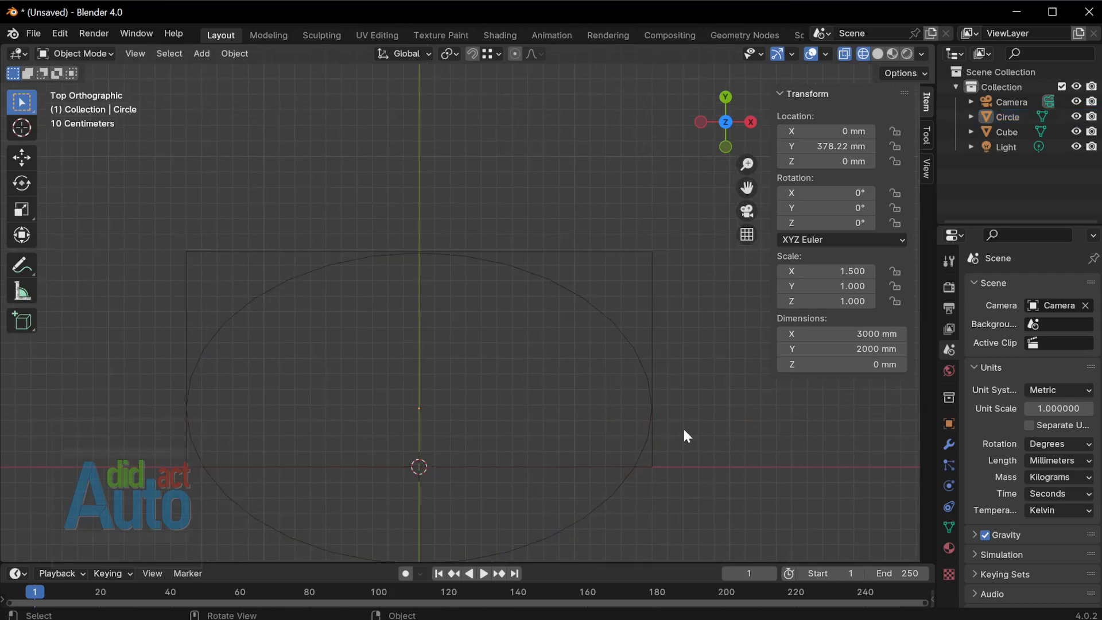
{"action": "key", "text": "shift+a"}
{"action": "mouse_move", "coordinate": [698, 333]}
{"action": "left_click", "coordinate": [746, 369]}
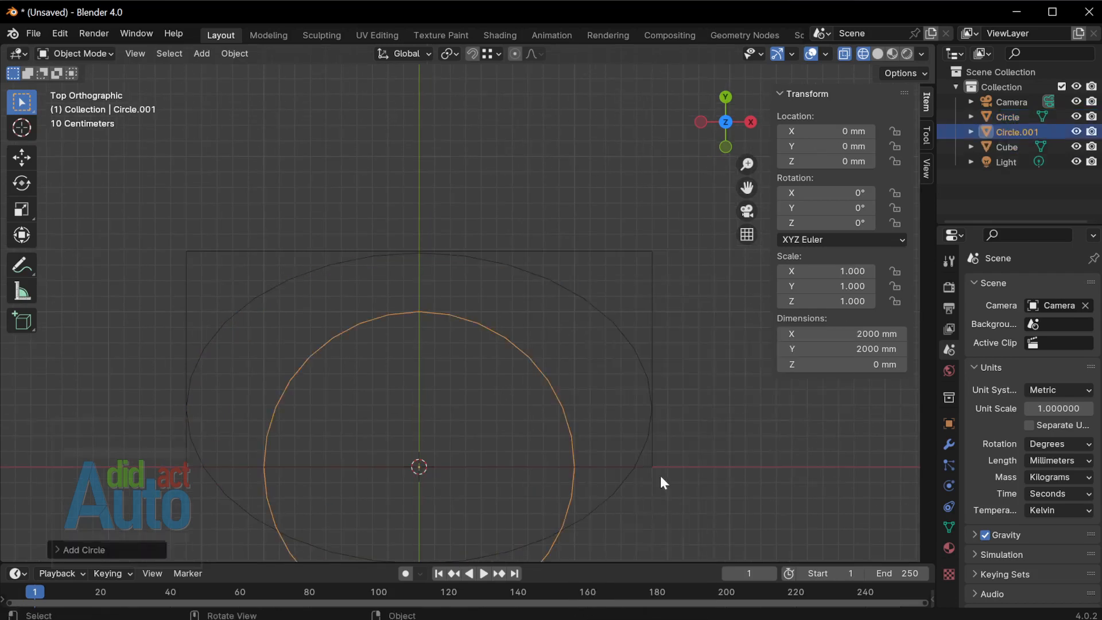
{"action": "key", "text": "s"}
{"action": "left_click", "coordinate": [581, 474]}
{"action": "key", "text": "g"}
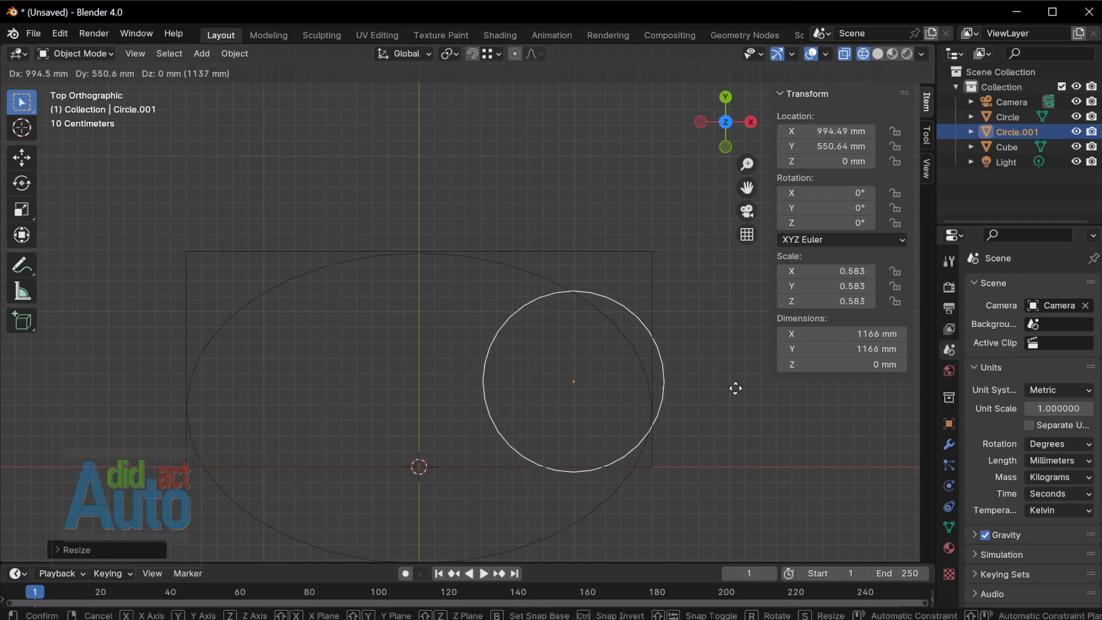
{"action": "left_click", "coordinate": [725, 382]}
Scale the smaller circle to about 1094 mm across and move it to about X 950 mm, Y 543 mm
{"action": "scroll", "coordinate": [717, 383], "scroll_direction": "up", "scroll_amount": 3}
{"action": "key", "text": "s"}
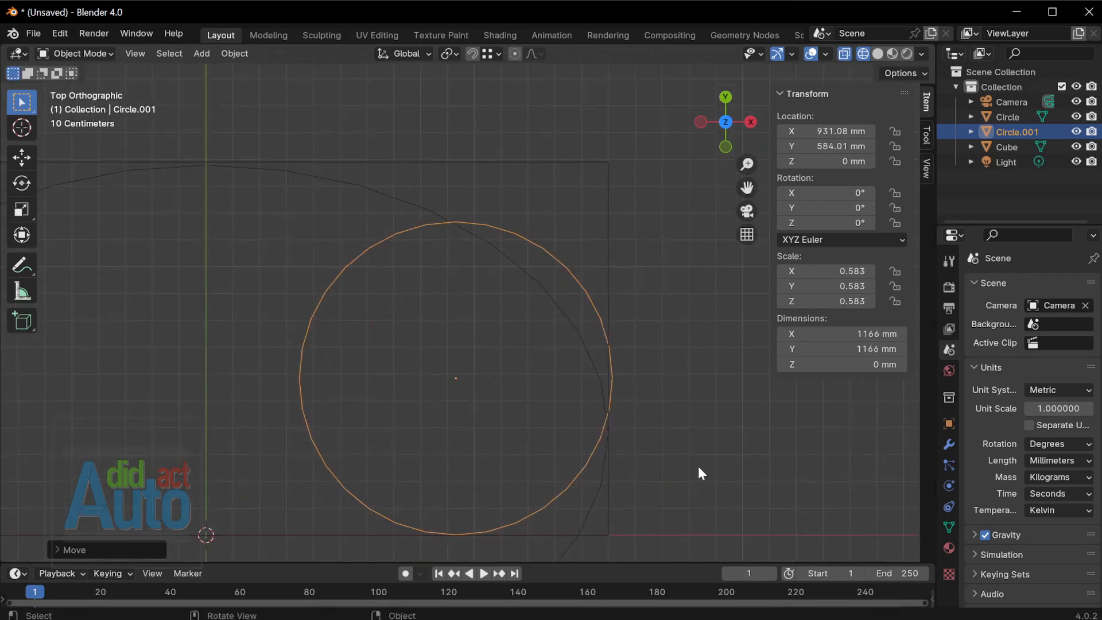
{"action": "left_click", "coordinate": [683, 468]}
{"action": "key", "text": "g"}
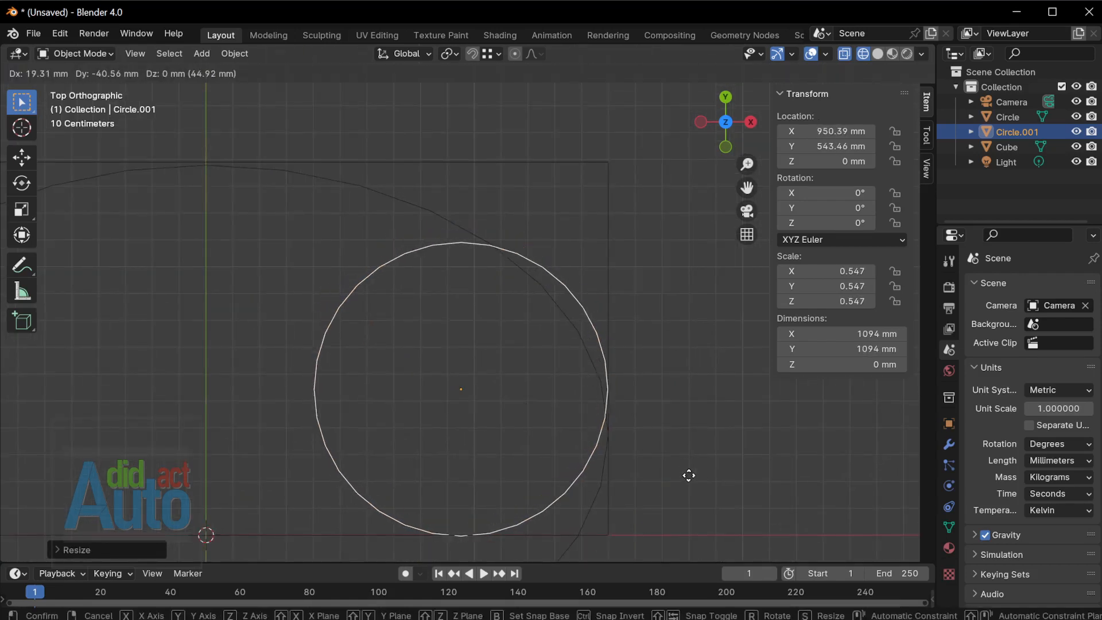
{"action": "left_click", "coordinate": [678, 482]}
{"action": "scroll", "coordinate": [674, 474], "scroll_direction": "down", "scroll_amount": 3}
{"action": "middle_click_drag", "start_coordinate": [576, 372], "coordinate": [634, 389], "text": "shift"}
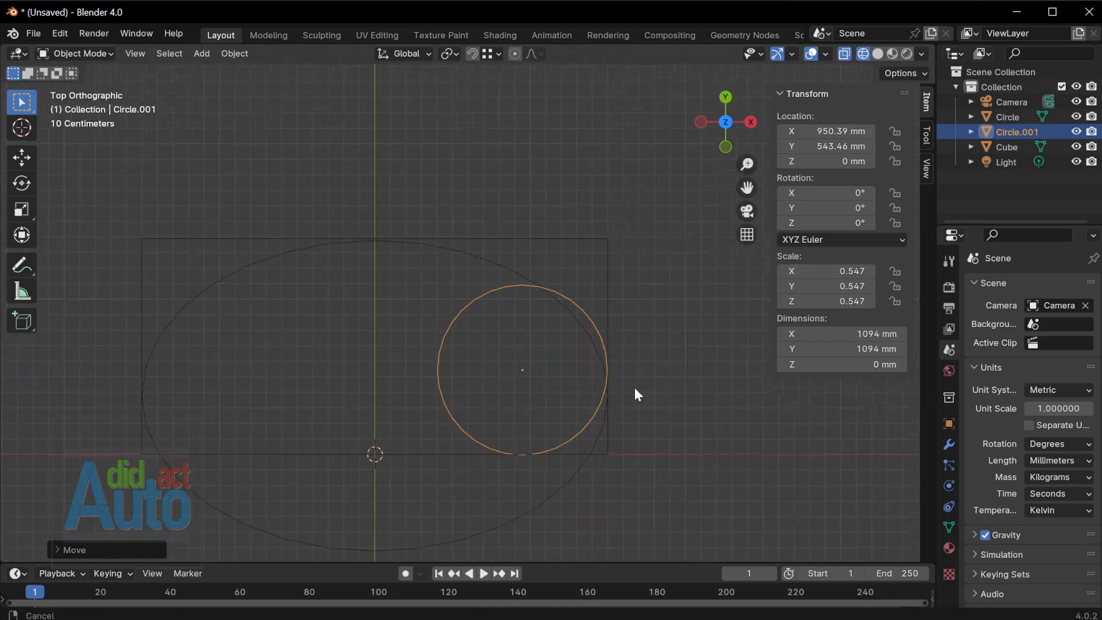
Set the large ellipse's Y dimension to 1700 mm
{"action": "left_click", "coordinate": [592, 349]}
{"action": "scroll", "coordinate": [597, 378], "scroll_direction": "up", "scroll_amount": 1}
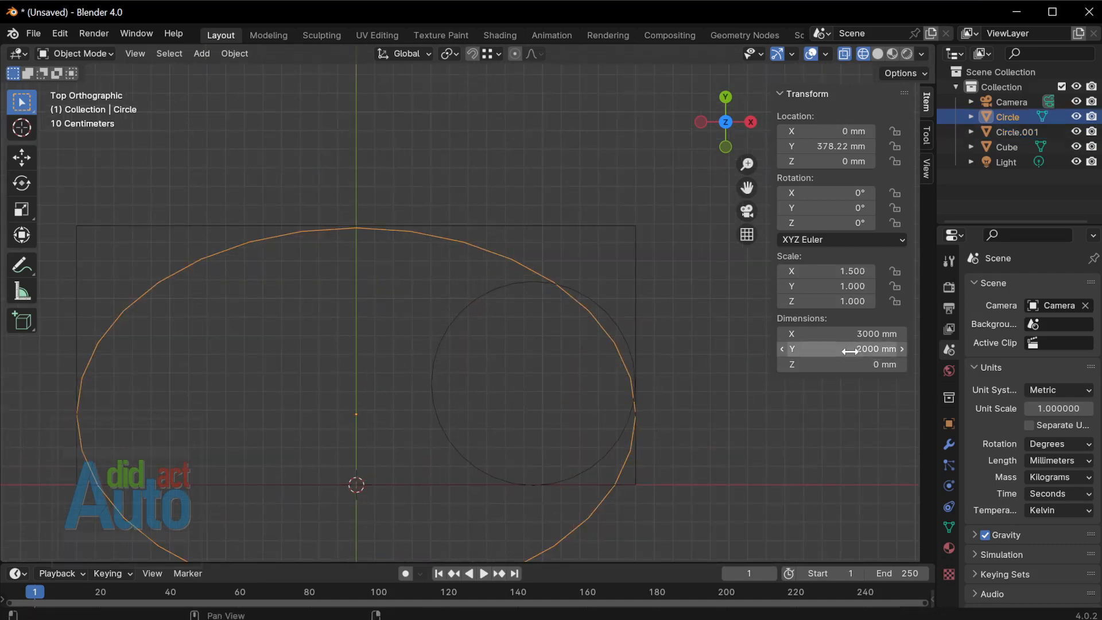
{"action": "left_click_drag", "start_coordinate": [842, 349], "coordinate": [839, 349]}
{"action": "left_click", "coordinate": [687, 413]}
{"action": "left_click", "coordinate": [433, 253]}
Move the large ellipse along Y to a location of 540 mm, fitting its upper edge to the box
{"action": "key", "text": "g"}
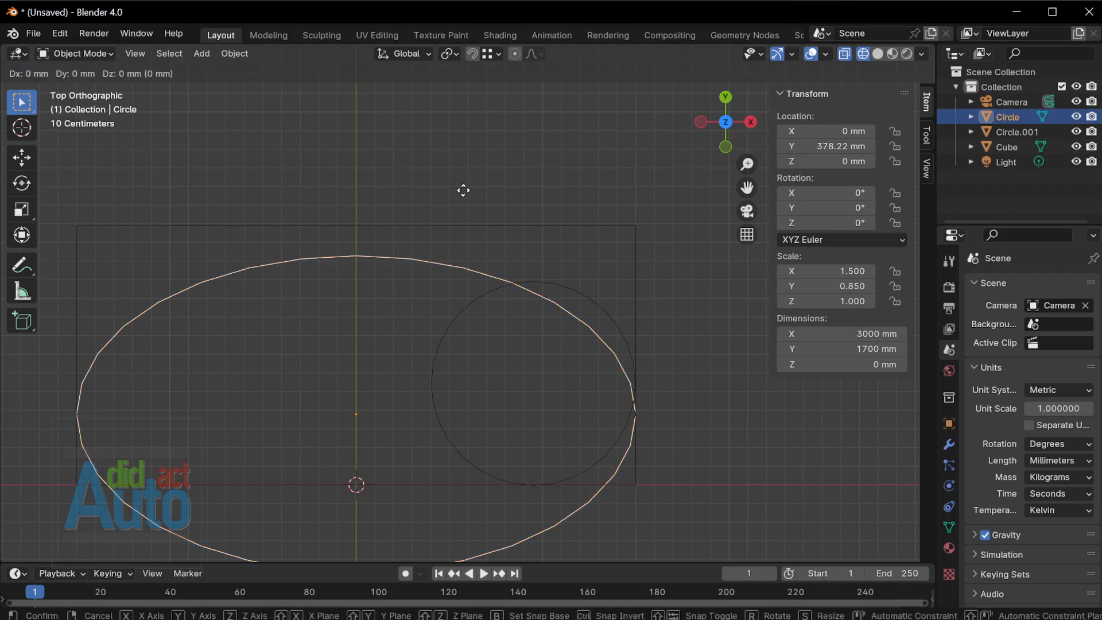
{"action": "key", "text": "y"}
{"action": "left_click", "coordinate": [473, 159]}
{"action": "scroll", "coordinate": [560, 394], "scroll_direction": "up", "scroll_amount": 1}
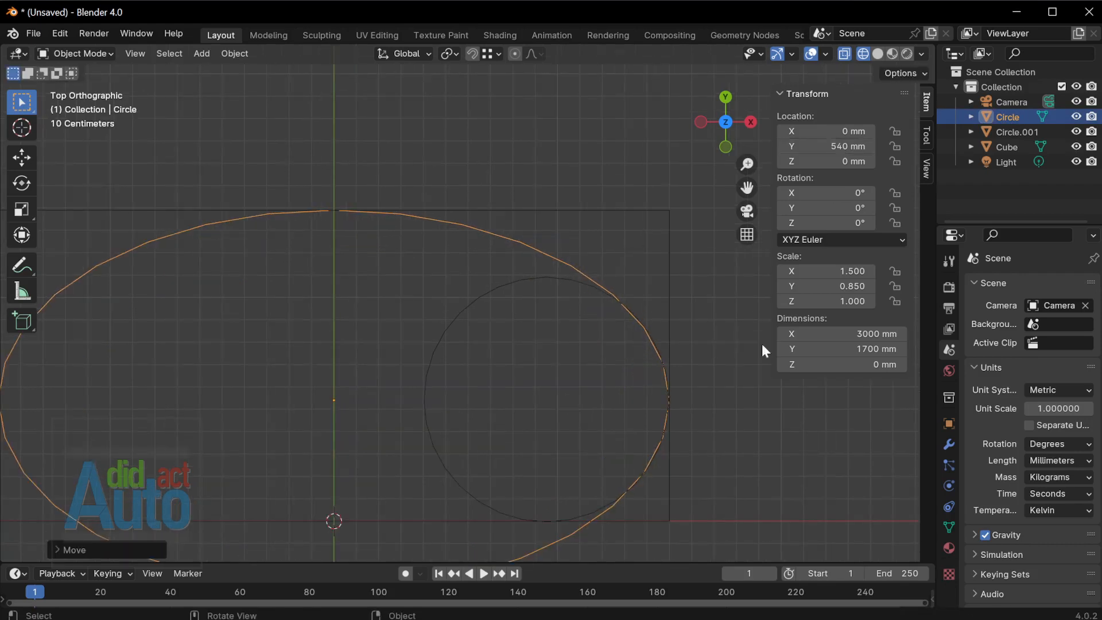
Set the smaller circle's Y location to 540 mm to align it with the ellipse's center
{"action": "left_click", "coordinate": [549, 280]}
{"action": "type", "text": "540"}
{"action": "key", "text": "Return"}
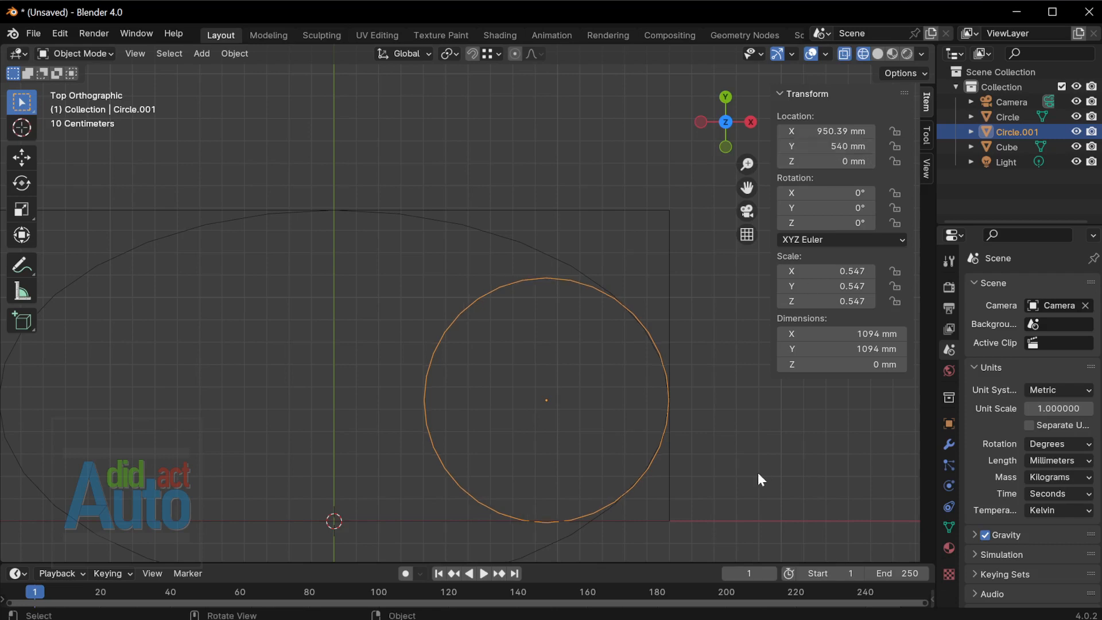
{"action": "left_click", "coordinate": [757, 473]}
Scale the smaller circle down and set its X and Y dimensions to 900 mm
{"action": "scroll", "coordinate": [746, 459], "scroll_direction": "up", "scroll_amount": 4}
{"action": "middle_click_drag", "start_coordinate": [716, 427], "coordinate": [233, 307], "text": "shift"}
{"action": "scroll", "coordinate": [519, 336], "scroll_direction": "down", "scroll_amount": 7}
{"action": "middle_click_drag", "start_coordinate": [569, 347], "coordinate": [731, 384], "text": "shift"}
{"action": "scroll", "coordinate": [731, 384], "scroll_direction": "down", "scroll_amount": 1}
{"action": "middle_click_drag", "start_coordinate": [632, 343], "coordinate": [745, 405], "text": "shift"}
{"action": "left_click", "coordinate": [538, 484]}
{"action": "scroll", "coordinate": [736, 463], "scroll_direction": "down", "scroll_amount": 1}
{"action": "scroll", "coordinate": [738, 471], "scroll_direction": "up", "scroll_amount": 1}
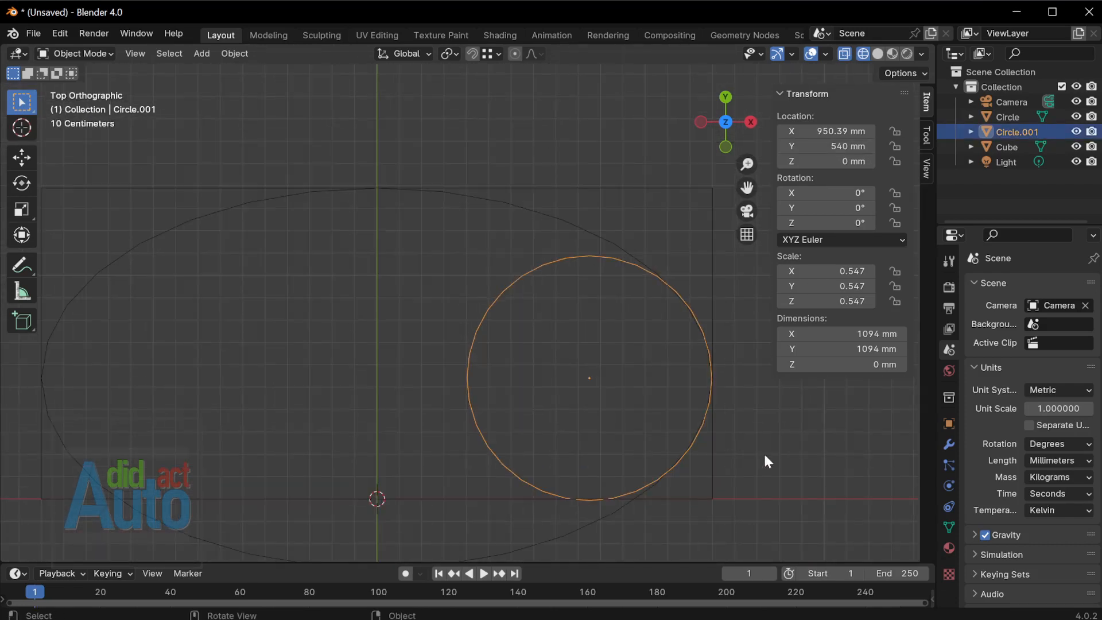
{"action": "key", "text": "s"}
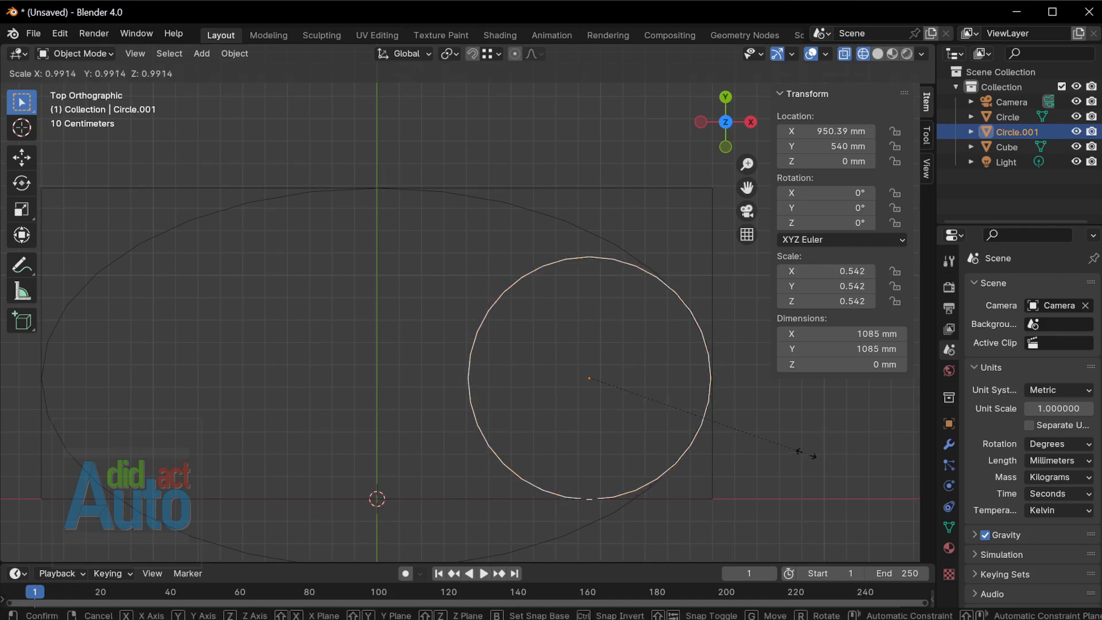
{"action": "left_click", "coordinate": [776, 437]}
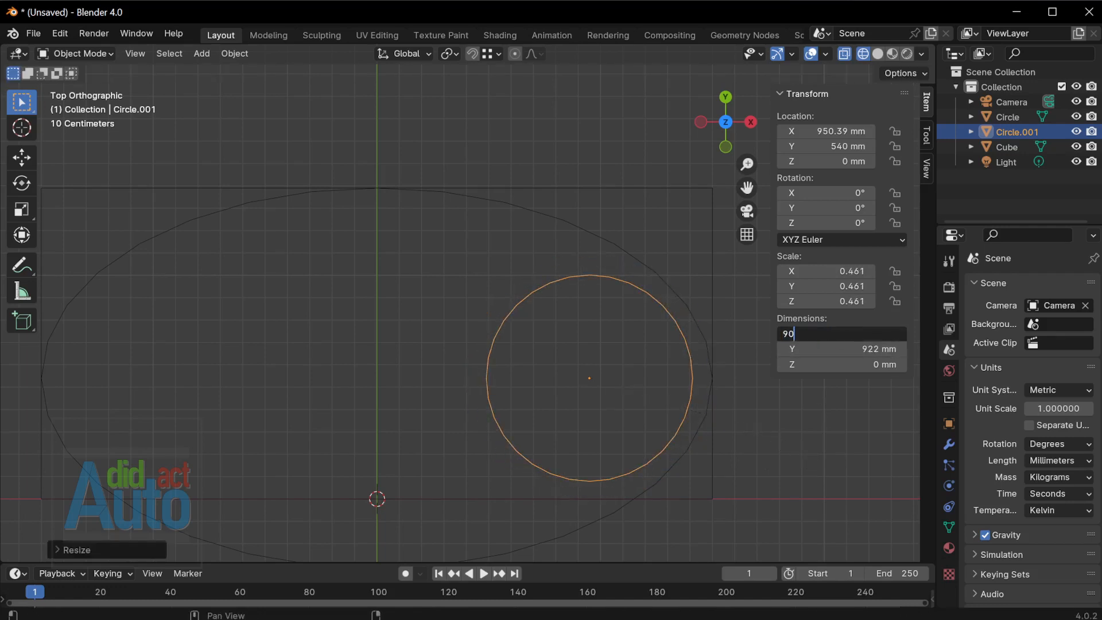
{"action": "type", "text": "00"}
{"action": "key", "text": "Return"}
Move the 900 mm circle to about X 1047 mm, Y 451 mm, near the box's lower corner
{"action": "scroll", "coordinate": [807, 450], "scroll_direction": "up", "scroll_amount": 2}
{"action": "key", "text": "g"}
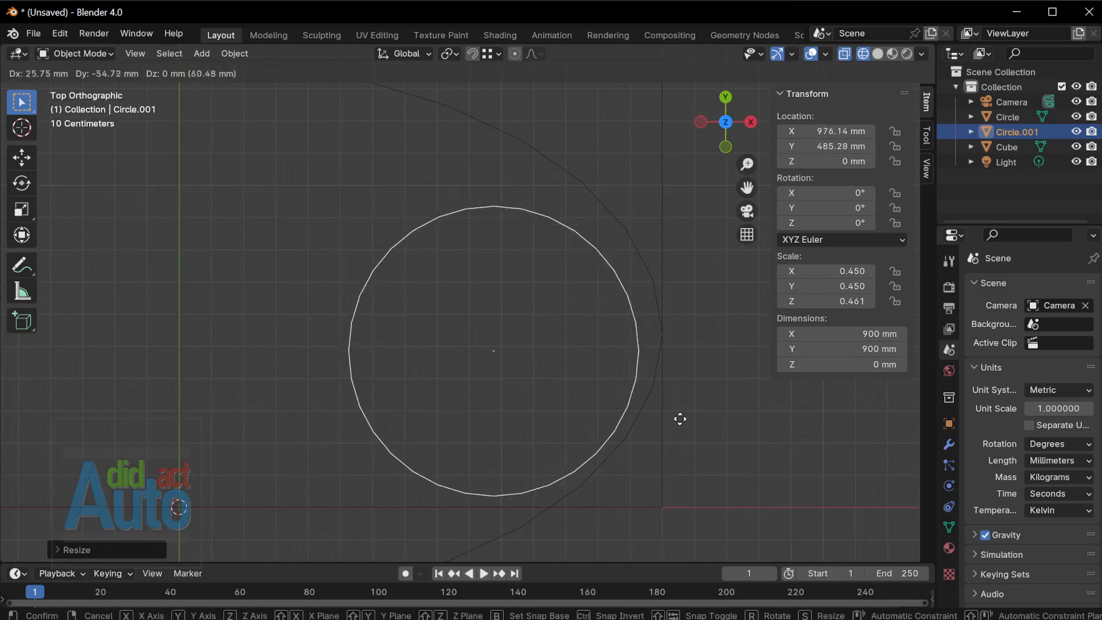
{"action": "left_click", "coordinate": [700, 431]}
{"action": "scroll", "coordinate": [697, 347], "scroll_direction": "up", "scroll_amount": 2}
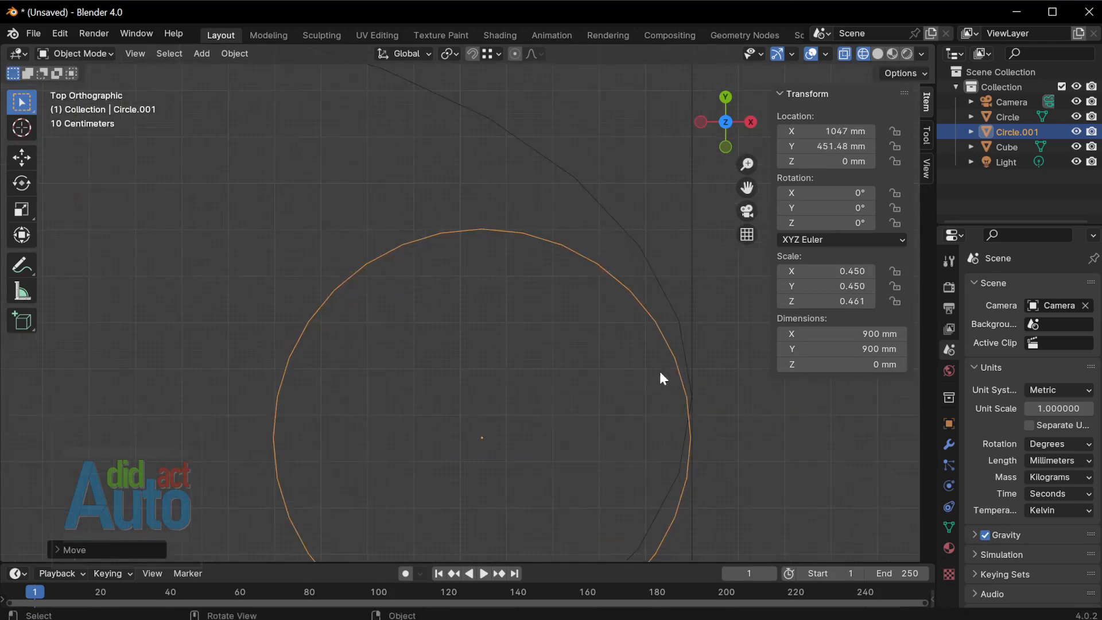
{"action": "scroll", "coordinate": [683, 343], "scroll_direction": "down", "scroll_amount": 2}
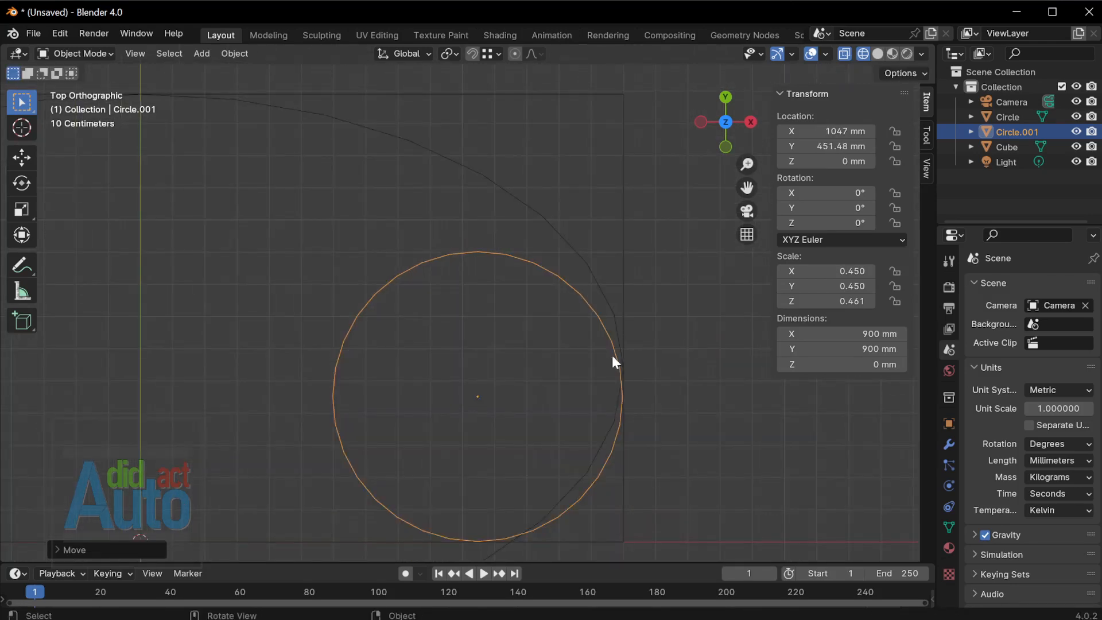
Shift the 900 mm circle slightly along negative X so it sits inside the ellipse's edge
{"action": "key", "text": "g"}
{"action": "right_click", "coordinate": [676, 433]}
{"action": "key", "text": "shift+space"}
{"action": "key", "text": "g"}
{"action": "left_click_drag", "start_coordinate": [532, 397], "coordinate": [515, 398]}
{"action": "scroll", "coordinate": [689, 436], "scroll_direction": "down", "scroll_amount": 2}
{"action": "middle_click_drag", "start_coordinate": [692, 437], "coordinate": [802, 396], "text": "shift"}
{"action": "scroll", "coordinate": [746, 363], "scroll_direction": "down", "scroll_amount": 1}
{"action": "middle_click_drag", "start_coordinate": [746, 363], "coordinate": [643, 380], "text": "shift"}
Apply the scale of the large ellipse
{"action": "left_click", "coordinate": [583, 482]}
{"action": "left_click", "coordinate": [561, 482]}
{"action": "key", "text": "ctrl+a"}
{"action": "left_click", "coordinate": [557, 431]}
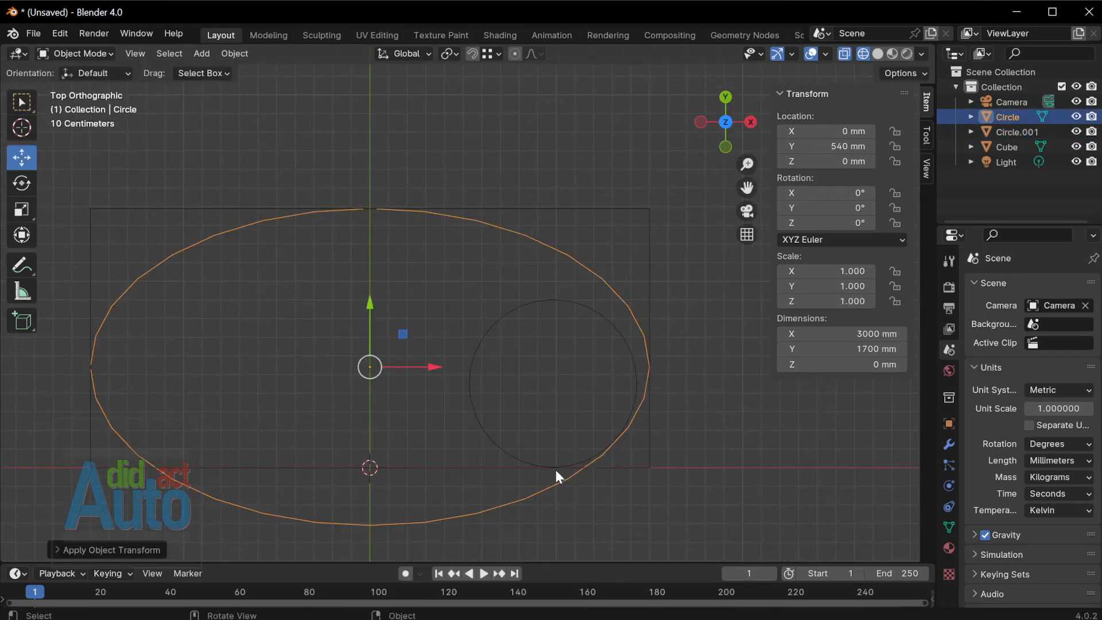
In Edit Mode, move the ellipse's lowest vertex along Y to about 738 mm with smooth proportional editing, about 1949 mm in size
{"action": "key", "text": "Tab"}
{"action": "left_click", "coordinate": [370, 528]}
{"action": "left_click_drag", "start_coordinate": [90, 397], "coordinate": [676, 531]}
{"action": "key", "text": "alt+a"}
{"action": "left_click", "coordinate": [377, 540]}
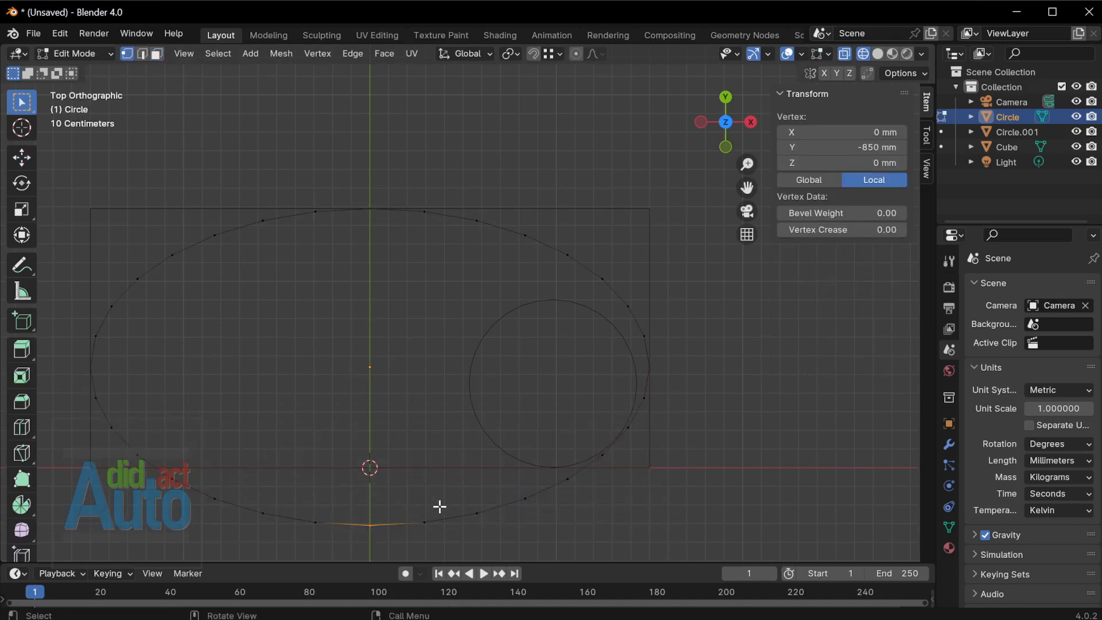
{"action": "key", "text": "o"}
{"action": "key", "text": "g"}
{"action": "key", "text": "y"}
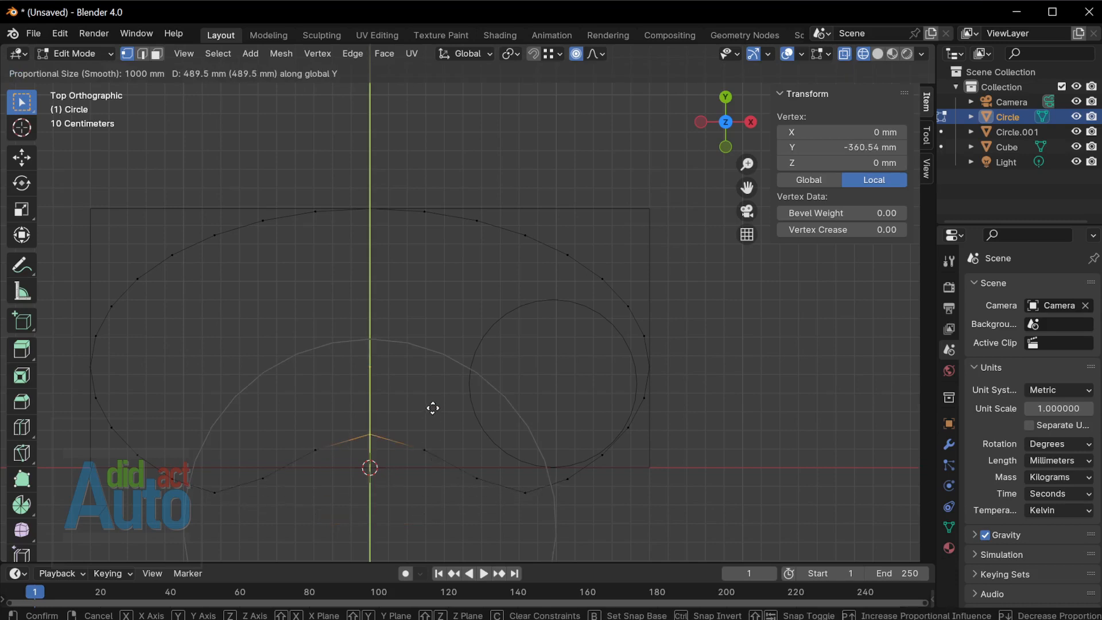
{"action": "scroll", "coordinate": [437, 312], "scroll_direction": "down", "scroll_amount": 1}
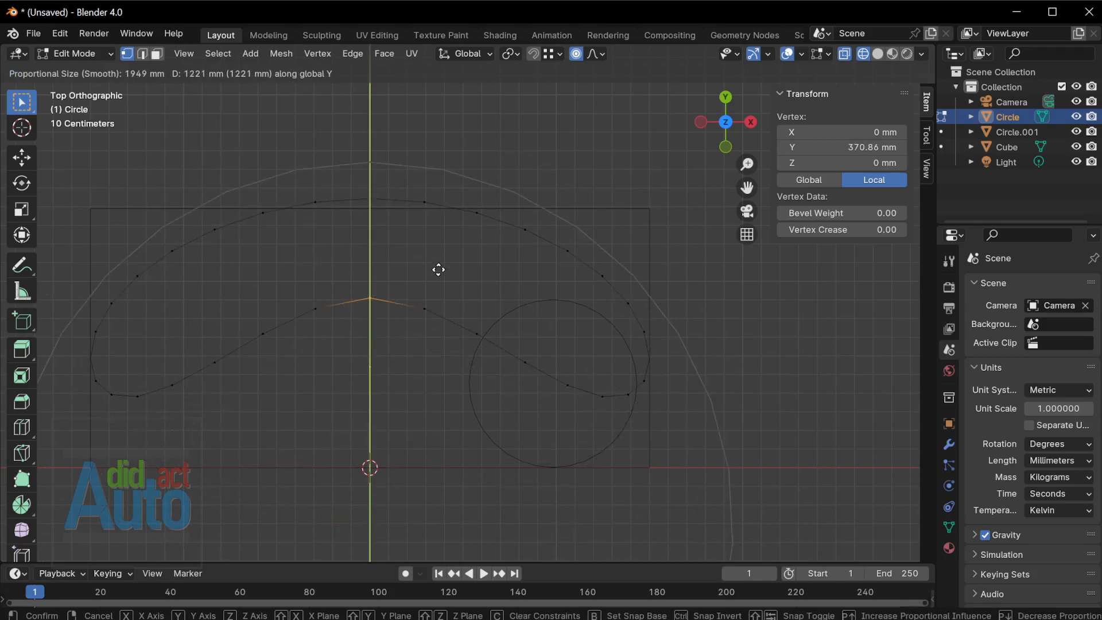
{"action": "left_click", "coordinate": [439, 204]}
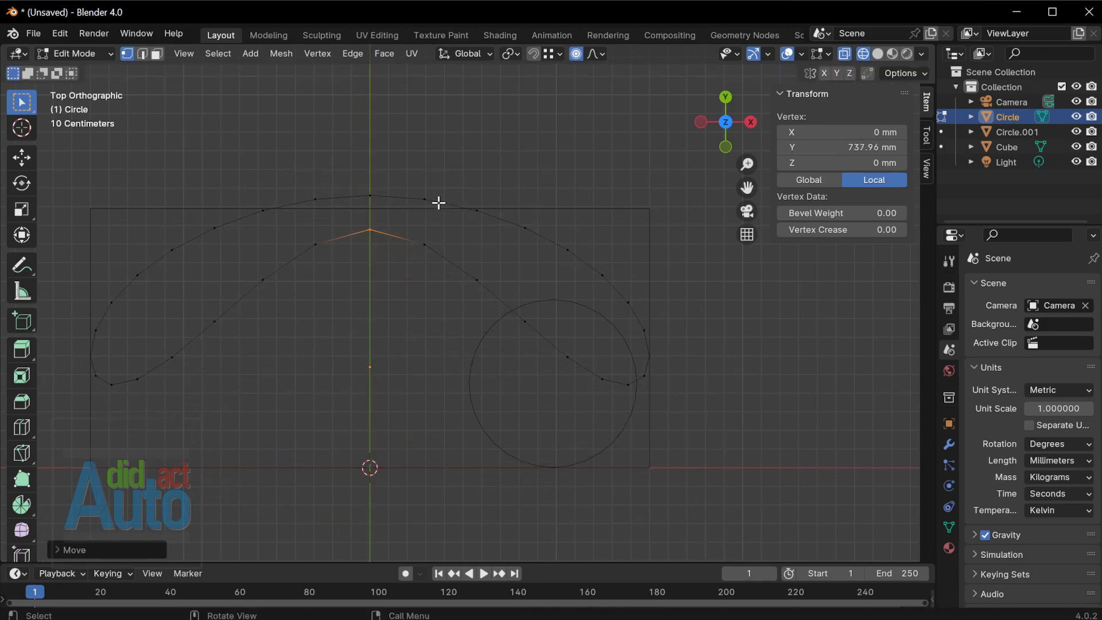
Move the ellipse's upper and lower centre vertices along Y to a median of about 760 mm, aligning the upper one with the box's edge
{"action": "left_click", "coordinate": [370, 196], "text": "shift"}
{"action": "key", "text": "g"}
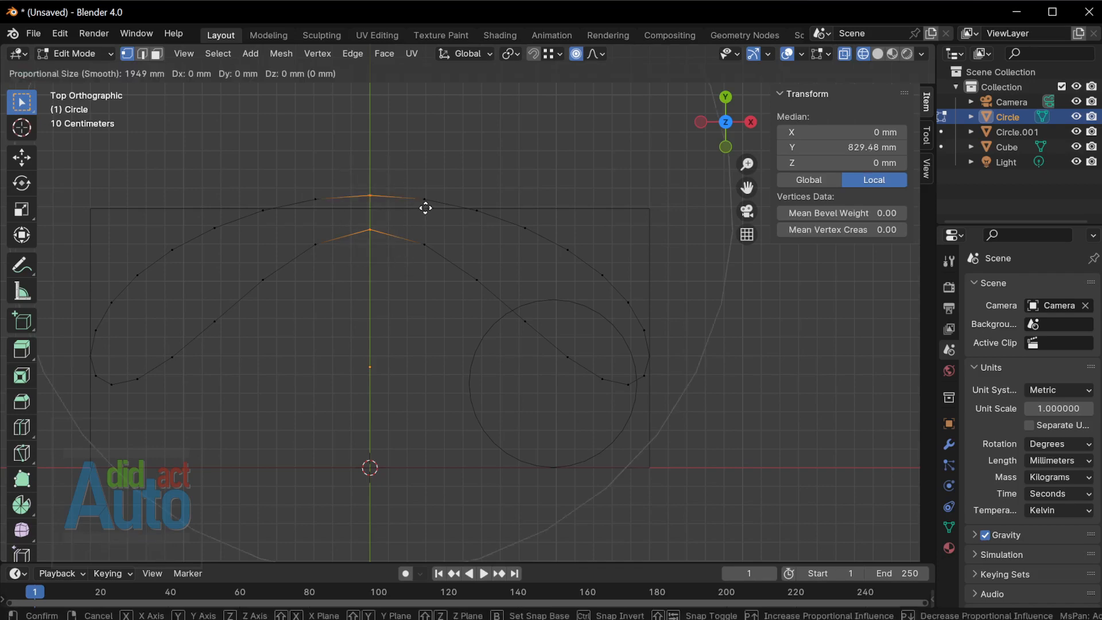
{"action": "key", "text": "y"}
{"action": "left_click", "coordinate": [428, 221]}
{"action": "scroll", "coordinate": [339, 195], "scroll_direction": "up", "scroll_amount": 1}
{"action": "middle_click_drag", "start_coordinate": [337, 194], "coordinate": [493, 321], "text": "shift"}
{"action": "scroll", "coordinate": [551, 327], "scroll_direction": "up", "scroll_amount": 6}
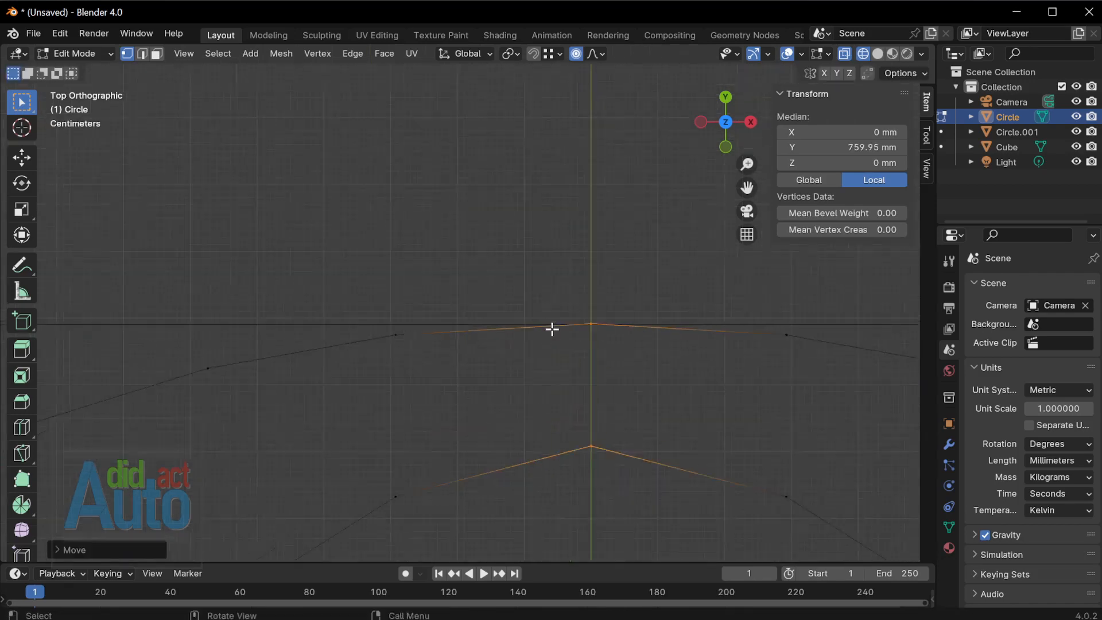
{"action": "scroll", "coordinate": [566, 330], "scroll_direction": "down", "scroll_amount": 2}
{"action": "scroll", "coordinate": [566, 331], "scroll_direction": "down", "scroll_amount": 4}
{"action": "middle_click_drag", "start_coordinate": [565, 331], "coordinate": [431, 255], "text": "shift"}
Turn off proportional editing and raise the inner curve's vertex at X 833 mm along Y to about 377 mm using the Move tool
{"action": "left_click", "coordinate": [612, 395]}
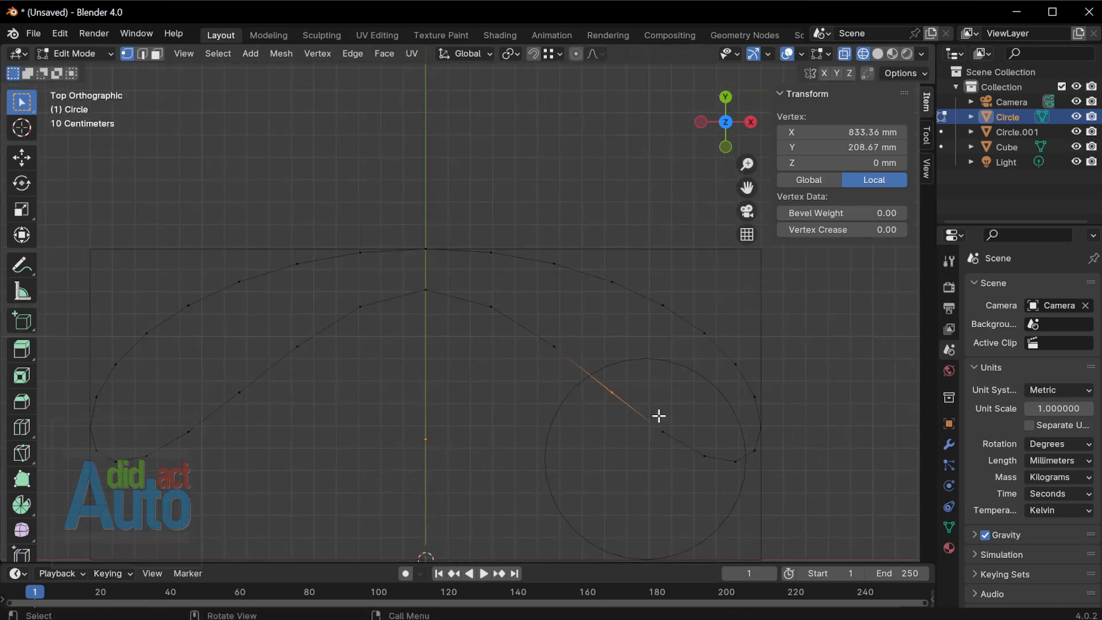
{"action": "scroll", "coordinate": [659, 415], "scroll_direction": "up", "scroll_amount": 1}
{"action": "key", "text": "shift+space"}
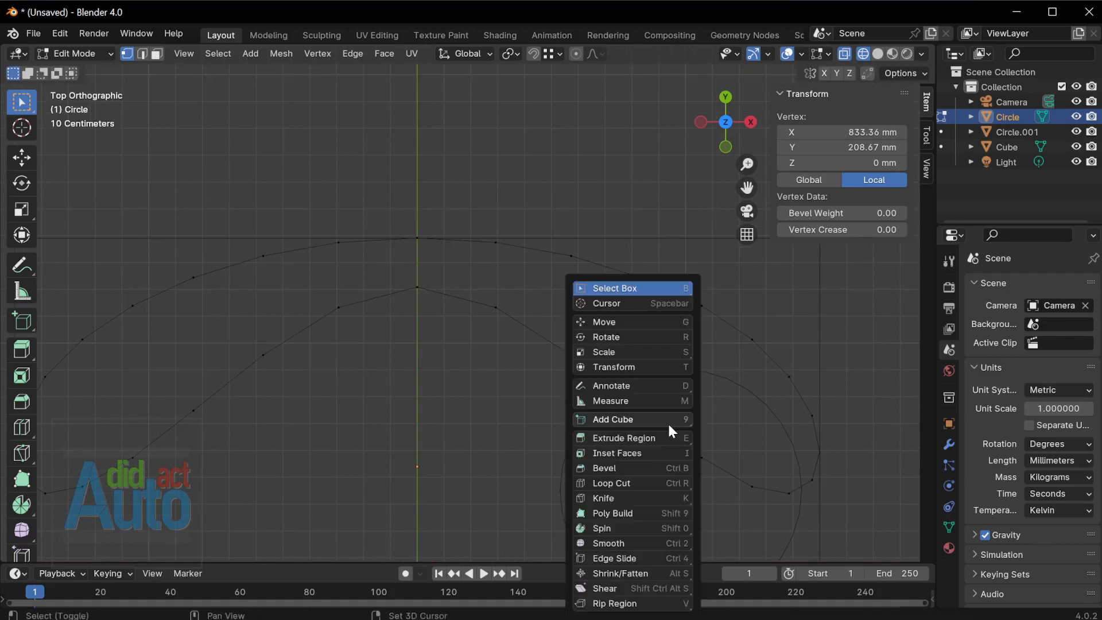
{"action": "left_click", "coordinate": [667, 421]}
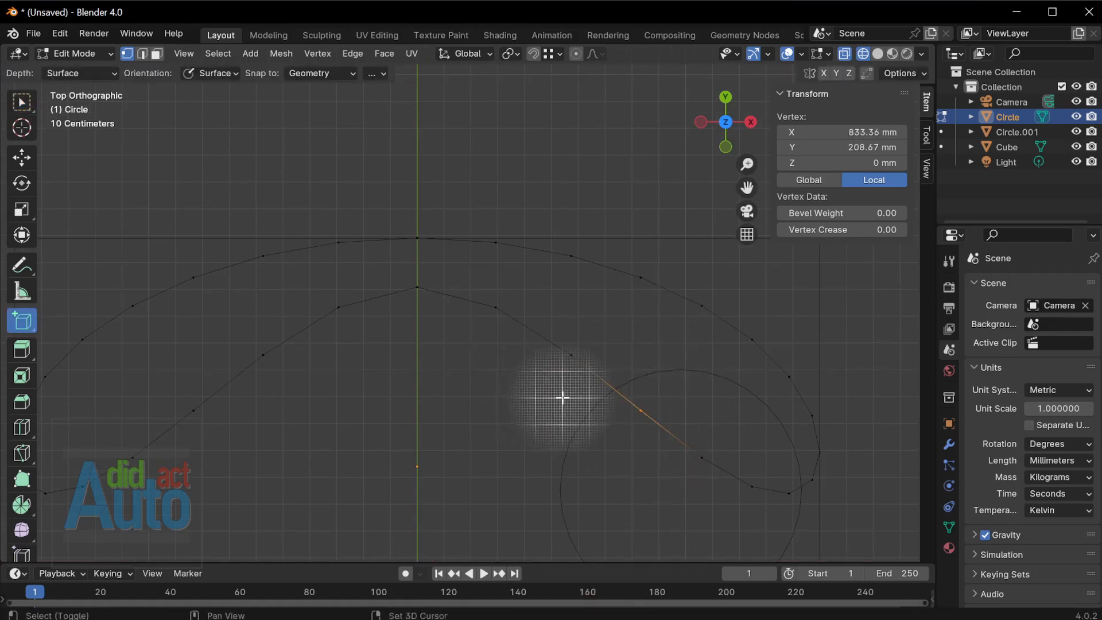
{"action": "key", "text": "shift+space"}
{"action": "left_click", "coordinate": [536, 299]}
{"action": "left_click_drag", "start_coordinate": [652, 380], "coordinate": [652, 336]}
{"action": "middle_click_drag", "start_coordinate": [645, 363], "coordinate": [493, 384], "text": "shift"}
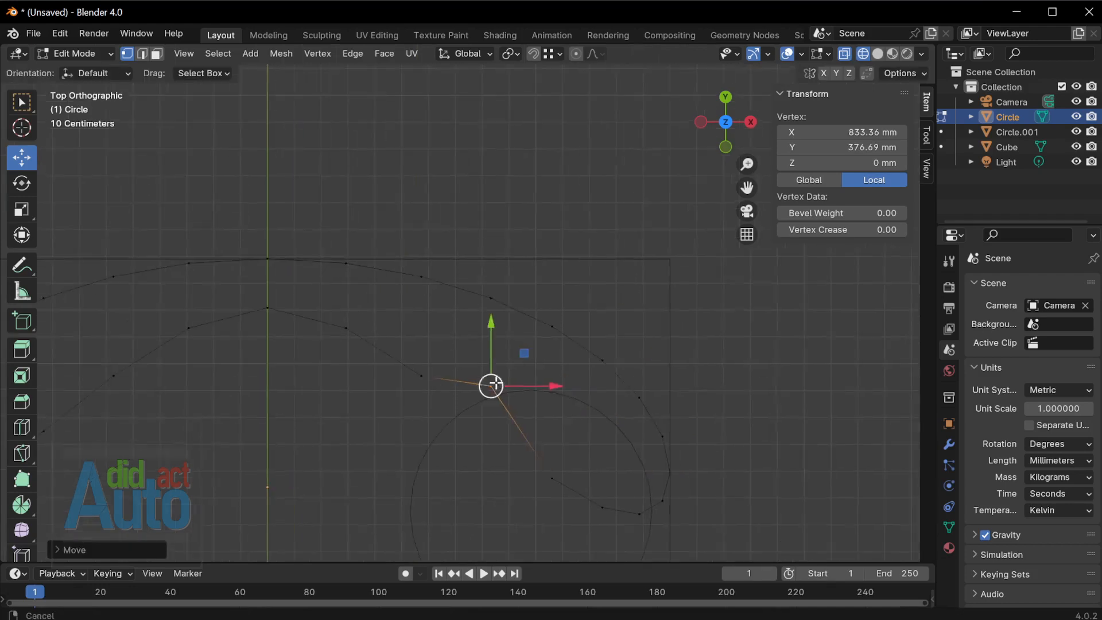
Raise the inner curve's first two vertices right of centre along Y to flatten the arch
{"action": "scroll", "coordinate": [492, 386], "scroll_direction": "up", "scroll_amount": 2}
{"action": "left_click", "coordinate": [399, 409]}
{"action": "left_click_drag", "start_coordinate": [401, 371], "coordinate": [401, 320]}
{"action": "left_click", "coordinate": [290, 341]}
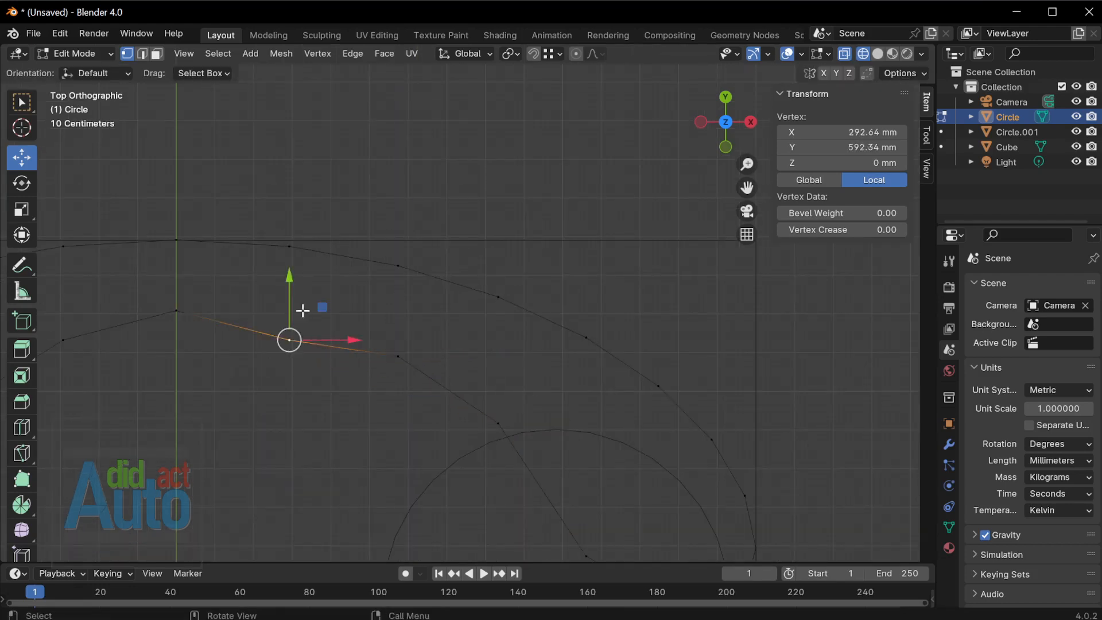
{"action": "left_click_drag", "start_coordinate": [292, 293], "coordinate": [293, 273]}
{"action": "left_click", "coordinate": [398, 356]}
{"action": "left_click_drag", "start_coordinate": [398, 324], "coordinate": [400, 312]}
Raise the inner curve's vertex at X 833 mm further, and its neighbour at X 1061 mm to about Y 338 mm
{"action": "left_click", "coordinate": [498, 423]}
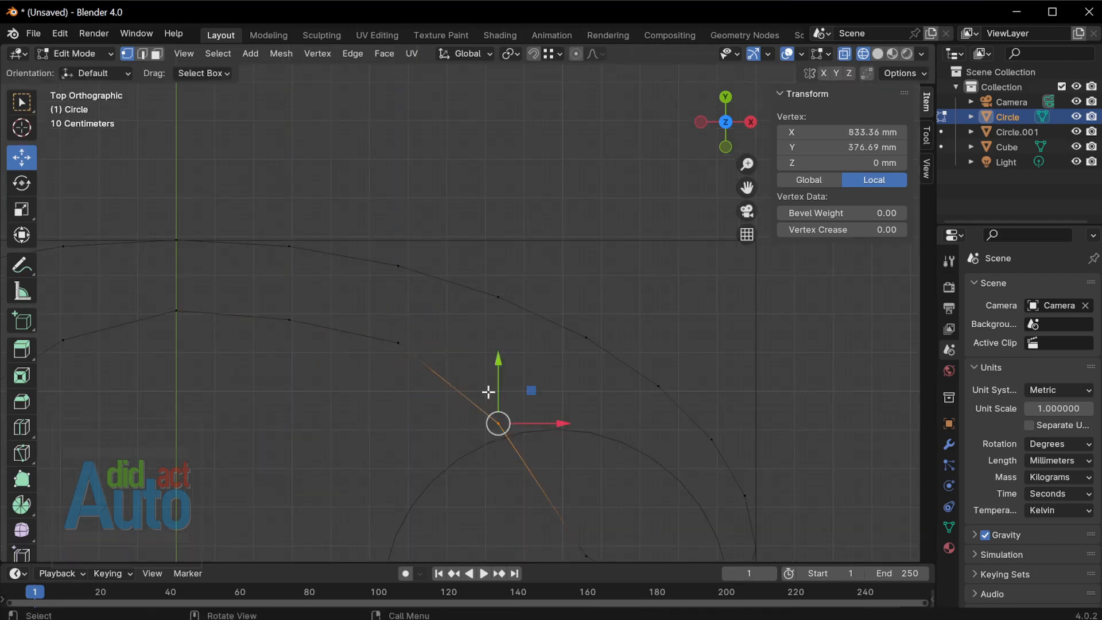
{"action": "left_click_drag", "start_coordinate": [498, 391], "coordinate": [500, 352]}
{"action": "scroll", "coordinate": [507, 352], "scroll_direction": "down", "scroll_amount": 2}
{"action": "left_click", "coordinate": [549, 478]}
{"action": "left_click_drag", "start_coordinate": [550, 443], "coordinate": [554, 362]}
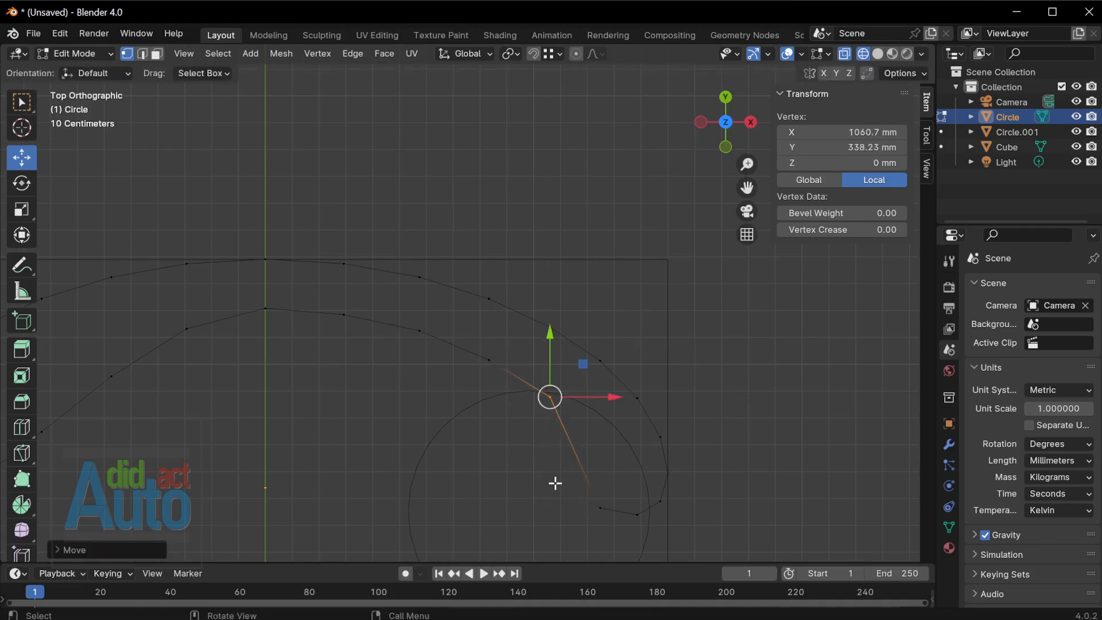
Raise the next inner-curve vertex, just beyond X 1061 mm, along Y towards the circle's upper edge
{"action": "left_click", "coordinate": [600, 507]}
{"action": "left_click_drag", "start_coordinate": [603, 450], "coordinate": [621, 377]}
{"action": "scroll", "coordinate": [613, 447], "scroll_direction": "up", "scroll_amount": 1}
{"action": "middle_click_drag", "start_coordinate": [607, 480], "coordinate": [559, 315], "text": "shift"}
{"action": "scroll", "coordinate": [559, 315], "scroll_direction": "up", "scroll_amount": 2}
{"action": "left_click_drag", "start_coordinate": [635, 378], "coordinate": [739, 460]}
{"action": "left_click", "coordinate": [693, 429]}
{"action": "left_click_drag", "start_coordinate": [691, 395], "coordinate": [691, 380]}
Move the two vertices at the outline's lower right tip down along Y to a median of about -133 mm
{"action": "scroll", "coordinate": [740, 413], "scroll_direction": "up", "scroll_amount": 3}
{"action": "middle_click_drag", "start_coordinate": [750, 417], "coordinate": [406, 372], "text": "shift"}
{"action": "scroll", "coordinate": [576, 404], "scroll_direction": "down", "scroll_amount": 3}
{"action": "middle_click_drag", "start_coordinate": [551, 396], "coordinate": [625, 393], "text": "shift"}
{"action": "left_click_drag", "start_coordinate": [503, 376], "coordinate": [634, 428]}
{"action": "scroll", "coordinate": [603, 412], "scroll_direction": "down", "scroll_amount": 3}
{"action": "middle_click_drag", "start_coordinate": [598, 408], "coordinate": [614, 404]}
{"action": "key", "text": "grave"}
{"action": "left_click", "coordinate": [614, 318]}
{"action": "middle_click_drag", "start_coordinate": [618, 442], "coordinate": [715, 391], "text": "shift"}
{"action": "left_click_drag", "start_coordinate": [658, 284], "coordinate": [662, 314]}
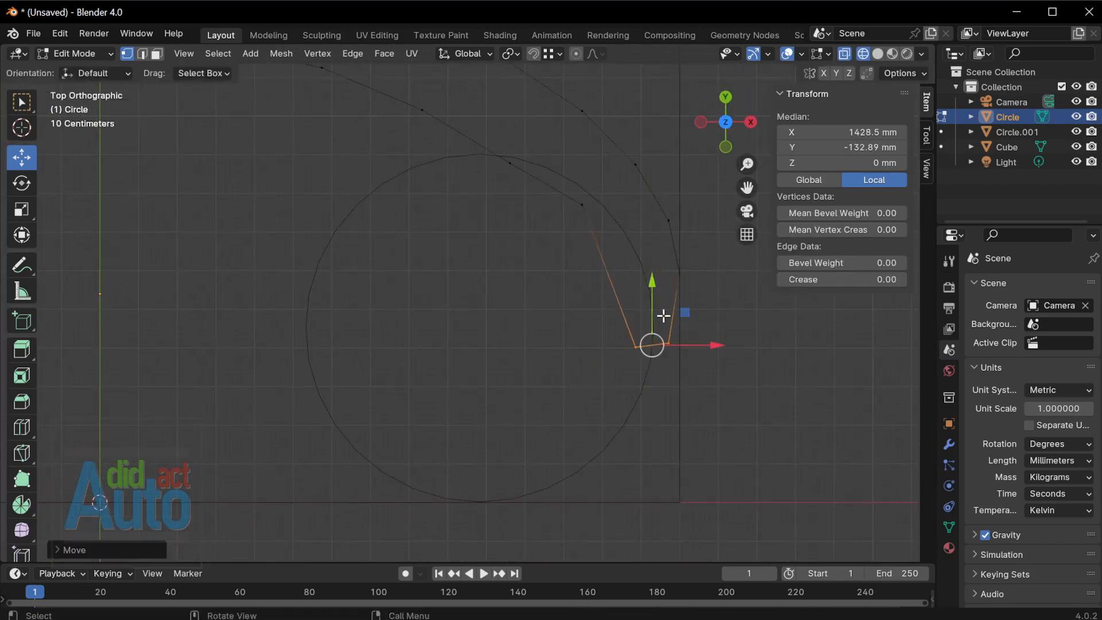
Add a vertex near the outline's lower right tip with Loop Cut and adjust the tip vertices beside the circle
{"action": "scroll", "coordinate": [663, 319], "scroll_direction": "up", "scroll_amount": 4}
{"action": "middle_click_drag", "start_coordinate": [664, 324], "coordinate": [603, 490], "text": "shift"}
{"action": "key", "text": "ctrl+r"}
{"action": "double_click", "coordinate": [625, 468]}
{"action": "left_click_drag", "start_coordinate": [667, 462], "coordinate": [678, 463]}
{"action": "left_click_drag", "start_coordinate": [598, 511], "coordinate": [625, 542]}
{"action": "middle_click_drag", "start_coordinate": [625, 516], "coordinate": [619, 427], "text": "shift"}
{"action": "left_click_drag", "start_coordinate": [605, 415], "coordinate": [605, 434]}
{"action": "left_click_drag", "start_coordinate": [521, 434], "coordinate": [598, 451]}
Add another vertex to the inner edge with Loop Cut and move the nearby inner vertices outward to follow the circle
{"action": "key", "text": "ctrl+r"}
{"action": "double_click", "coordinate": [517, 339]}
{"action": "left_click_drag", "start_coordinate": [534, 304], "coordinate": [543, 248]}
{"action": "left_click", "coordinate": [486, 314]}
{"action": "middle_click_drag", "start_coordinate": [497, 339], "coordinate": [628, 479], "text": "shift"}
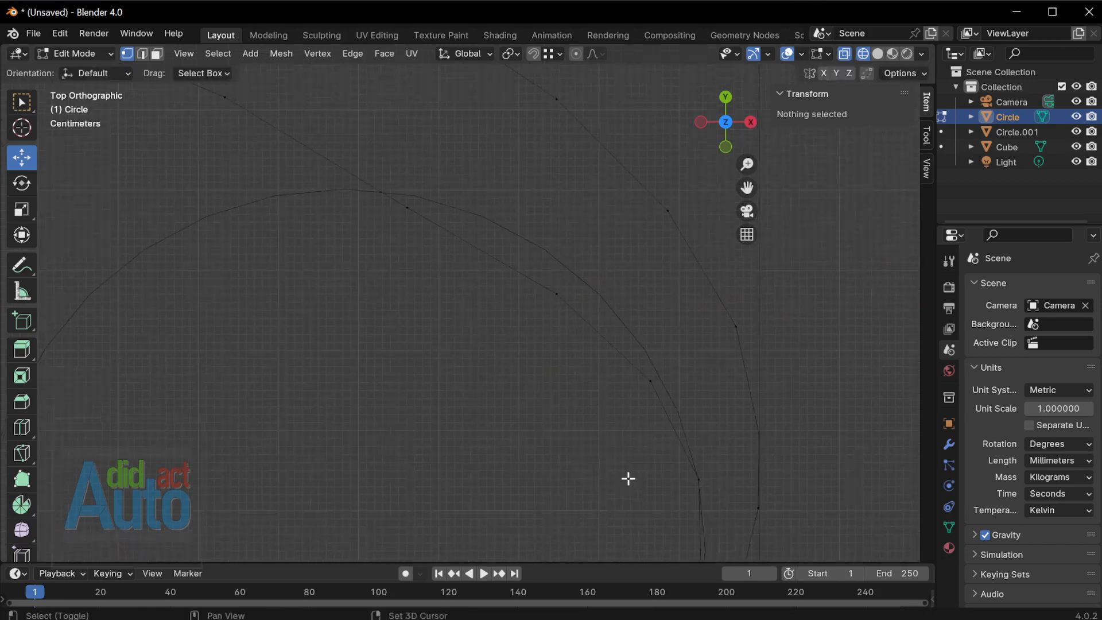
{"action": "left_click_drag", "start_coordinate": [636, 418], "coordinate": [651, 328]}
{"action": "left_click_drag", "start_coordinate": [560, 340], "coordinate": [535, 264]}
{"action": "left_click_drag", "start_coordinate": [557, 246], "coordinate": [557, 211]}
{"action": "left_click_drag", "start_coordinate": [472, 254], "coordinate": [392, 171]}
{"action": "left_click_drag", "start_coordinate": [406, 173], "coordinate": [406, 153]}
Raise the inner curve's vertex at X 1061 mm to about Y 405 mm and nudge up another vertex closer to the centre
{"action": "scroll", "coordinate": [448, 223], "scroll_direction": "down", "scroll_amount": 2}
{"action": "middle_click_drag", "start_coordinate": [468, 249], "coordinate": [610, 388], "text": "shift"}
{"action": "left_click_drag", "start_coordinate": [570, 319], "coordinate": [569, 296]}
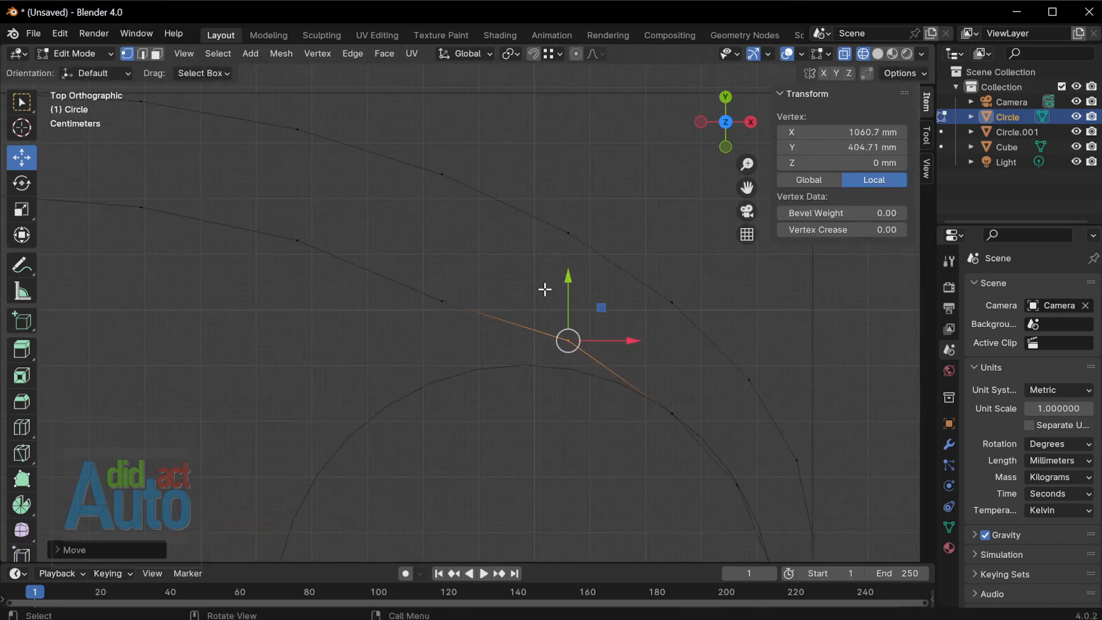
{"action": "left_click_drag", "start_coordinate": [462, 345], "coordinate": [442, 246]}
{"action": "middle_click_drag", "start_coordinate": [353, 227], "coordinate": [590, 336], "text": "shift"}
{"action": "left_click_drag", "start_coordinate": [502, 317], "coordinate": [552, 364]}
{"action": "left_click_drag", "start_coordinate": [533, 308], "coordinate": [533, 301]}
Delete the vertices of the outline's half on the negative X side
{"action": "scroll", "coordinate": [632, 310], "scroll_direction": "down", "scroll_amount": 5}
{"action": "left_click_drag", "start_coordinate": [212, 219], "coordinate": [468, 472]}
{"action": "key", "text": "x"}
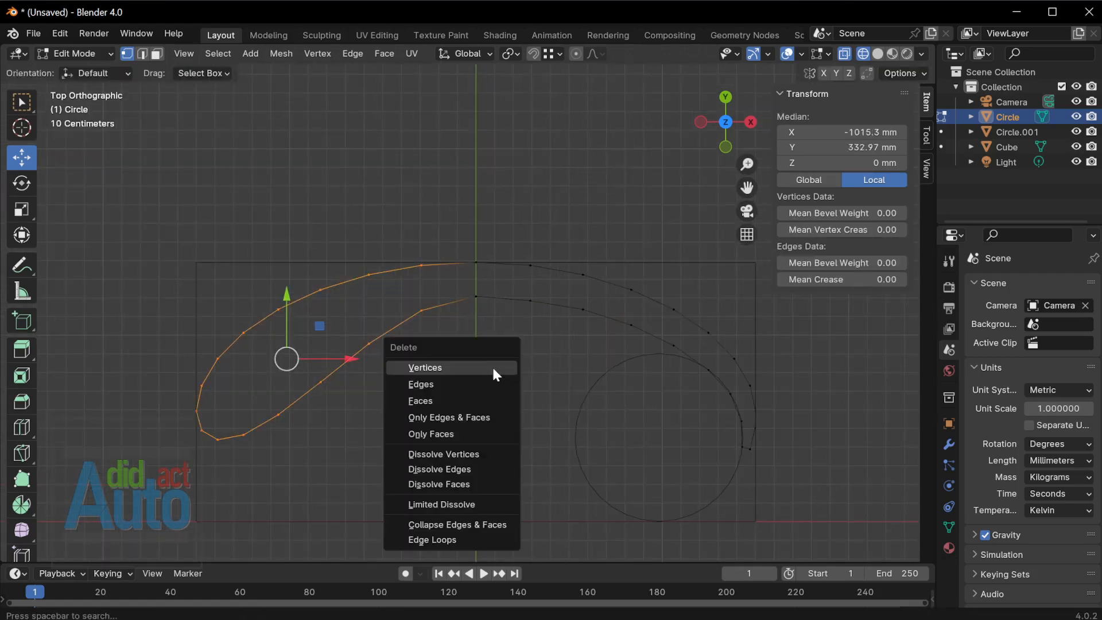
{"action": "left_click", "coordinate": [497, 367]}
Join the half outline's two open end vertices on the centre line with an edge
{"action": "left_click_drag", "start_coordinate": [463, 189], "coordinate": [529, 359]}
{"action": "scroll", "coordinate": [528, 360], "scroll_direction": "up", "scroll_amount": 7}
{"action": "middle_click_drag", "start_coordinate": [533, 313], "coordinate": [512, 423], "text": "shift"}
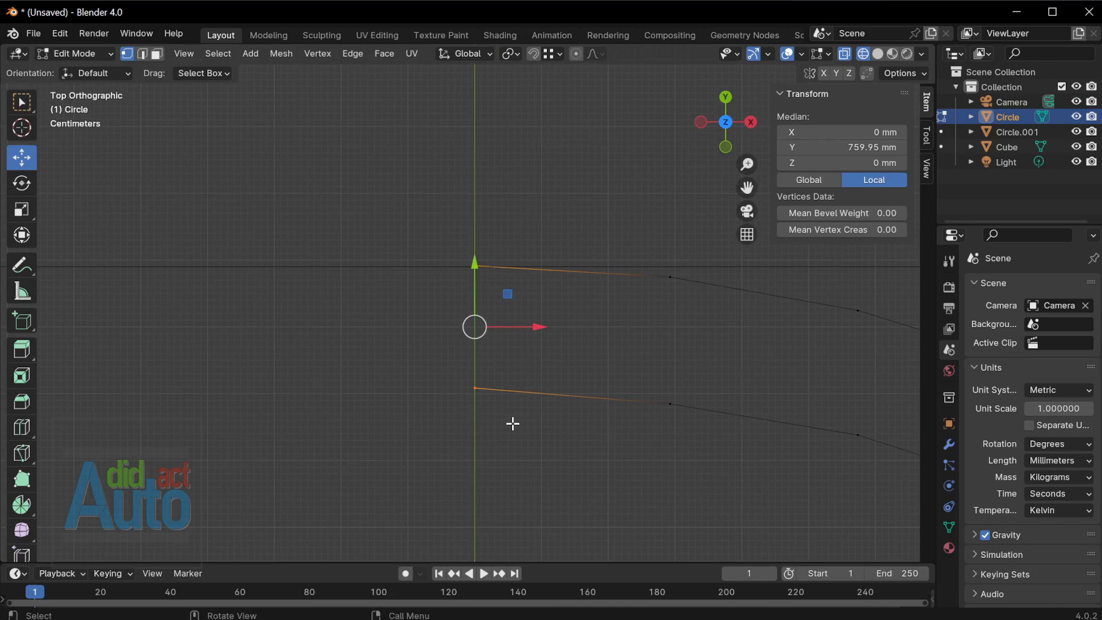
{"action": "key", "text": "f"}
Examine how the half outline fits around the circle and inside the reference box
{"action": "scroll", "coordinate": [428, 347], "scroll_direction": "down", "scroll_amount": 7}
{"action": "middle_click_drag", "start_coordinate": [627, 385], "coordinate": [536, 357], "text": "shift"}
{"action": "scroll", "coordinate": [418, 268], "scroll_direction": "up", "scroll_amount": 5}
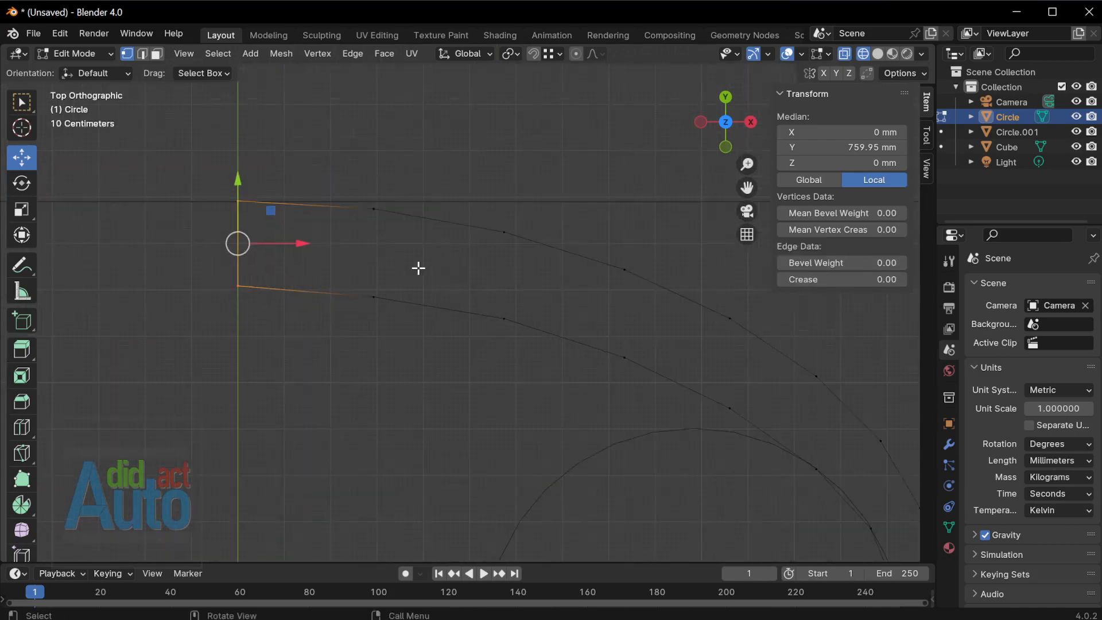
{"action": "scroll", "coordinate": [412, 296], "scroll_direction": "down", "scroll_amount": 4}
{"action": "middle_click_drag", "start_coordinate": [562, 270], "coordinate": [565, 170], "text": "shift"}
{"action": "scroll", "coordinate": [686, 381], "scroll_direction": "up", "scroll_amount": 2}
{"action": "middle_click_drag", "start_coordinate": [696, 362], "coordinate": [669, 376], "text": "shift"}
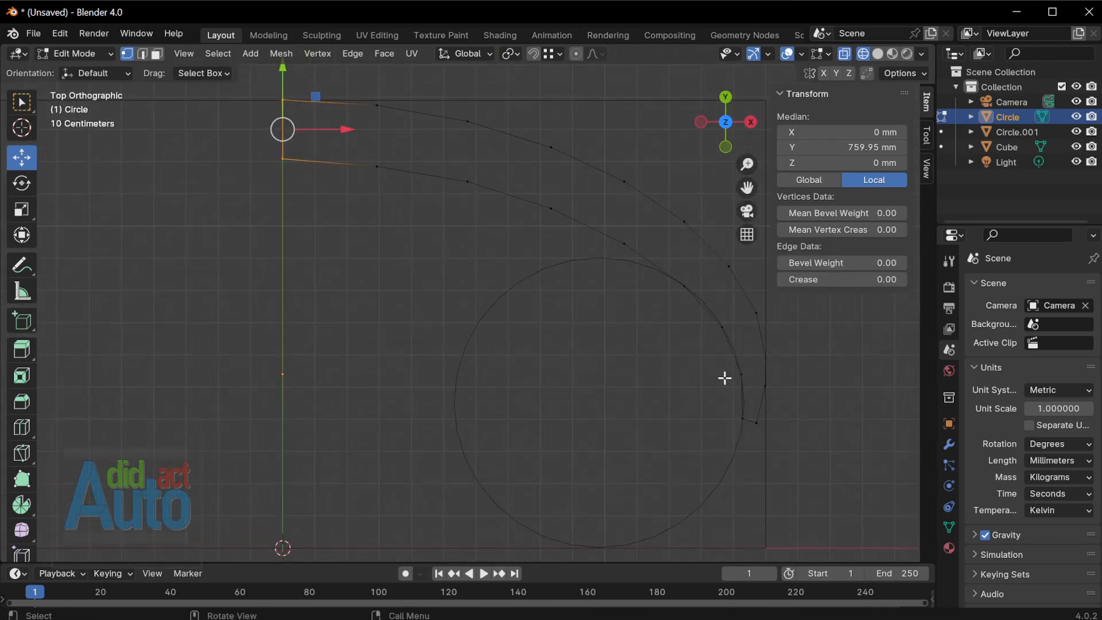
{"action": "scroll", "coordinate": [464, 366], "scroll_direction": "down", "scroll_amount": 1}
Duplicate the 900 mm circle within its own mesh and place the copy along negative X near the centre line
{"action": "key", "text": "Tab"}
{"action": "left_click", "coordinate": [458, 367]}
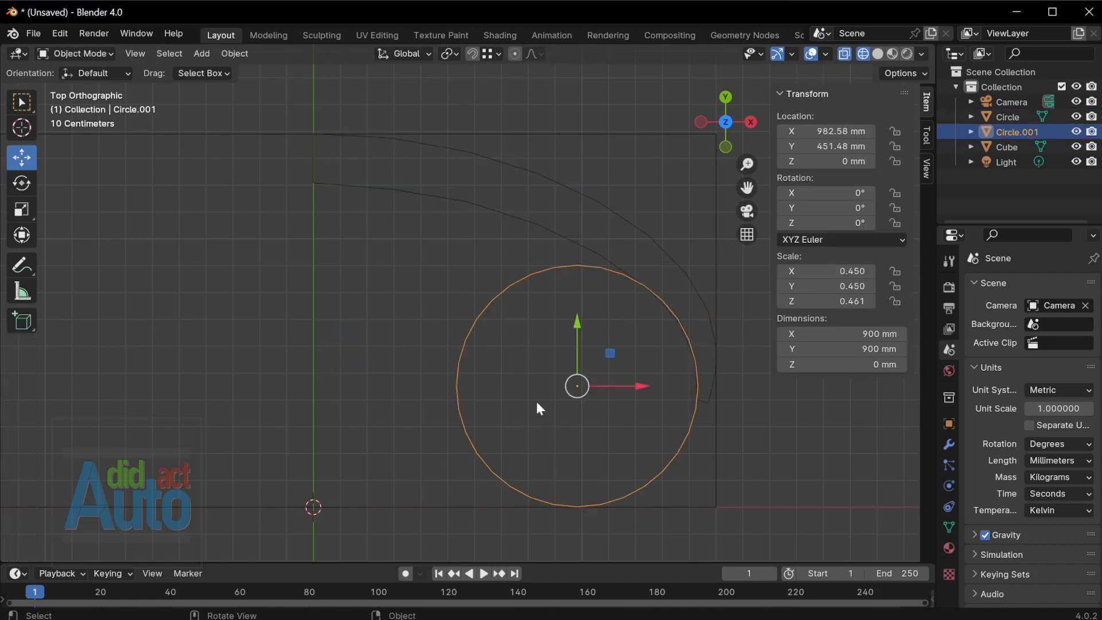
{"action": "middle_click_drag", "start_coordinate": [536, 401], "coordinate": [670, 420], "text": "shift"}
{"action": "scroll", "coordinate": [690, 411], "scroll_direction": "down", "scroll_amount": 1}
{"action": "key", "text": "Tab"}
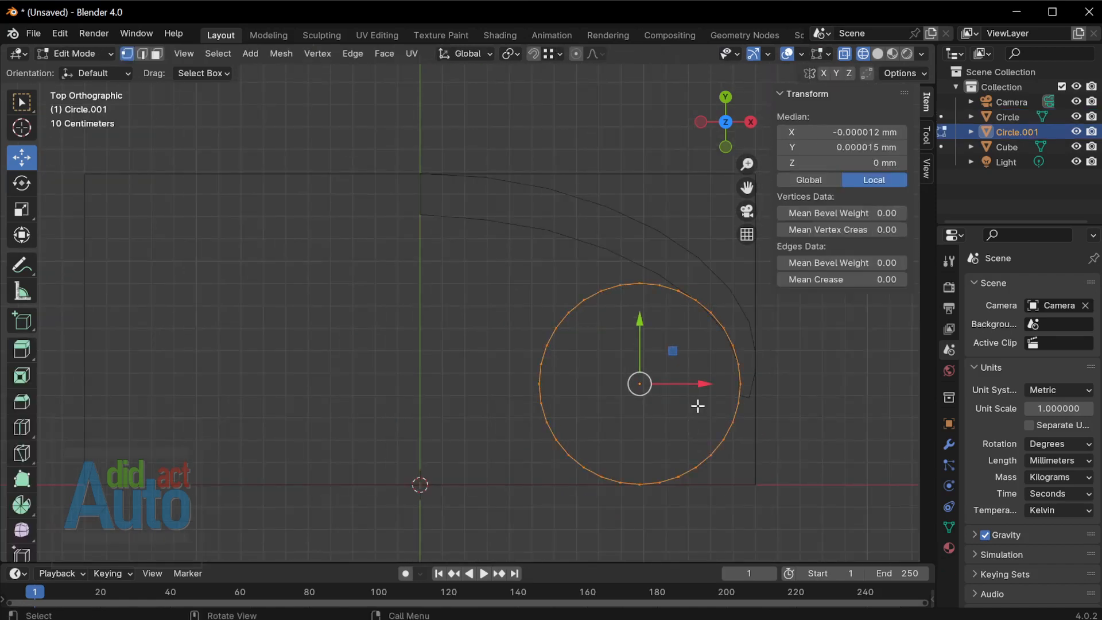
{"action": "scroll", "coordinate": [697, 405], "scroll_direction": "up", "scroll_amount": 1}
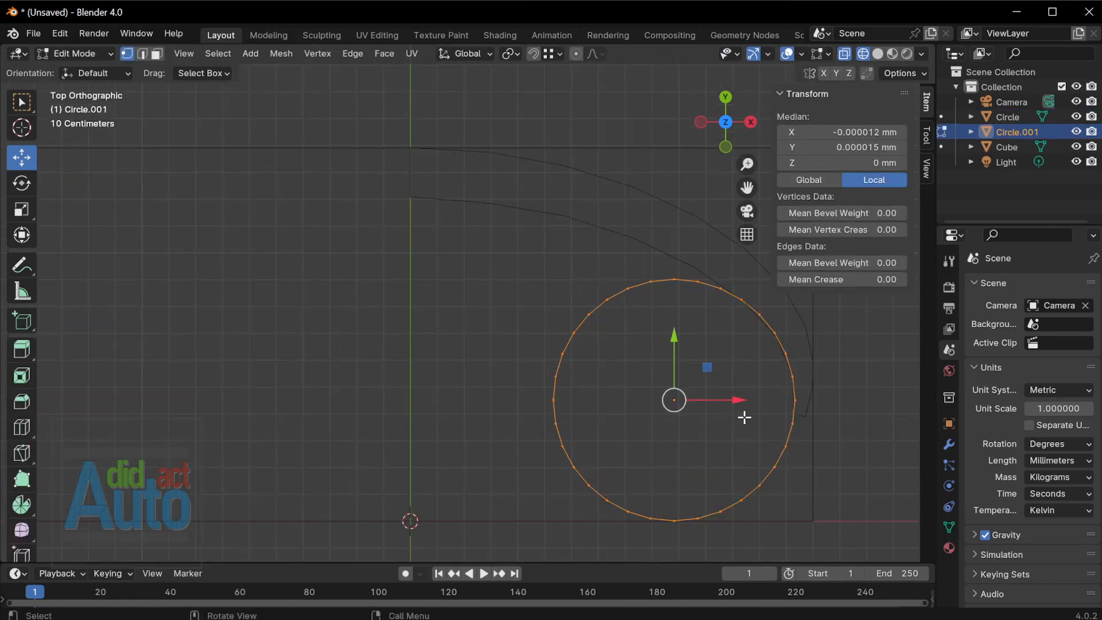
{"action": "key", "text": "g"}
{"action": "key", "text": "x"}
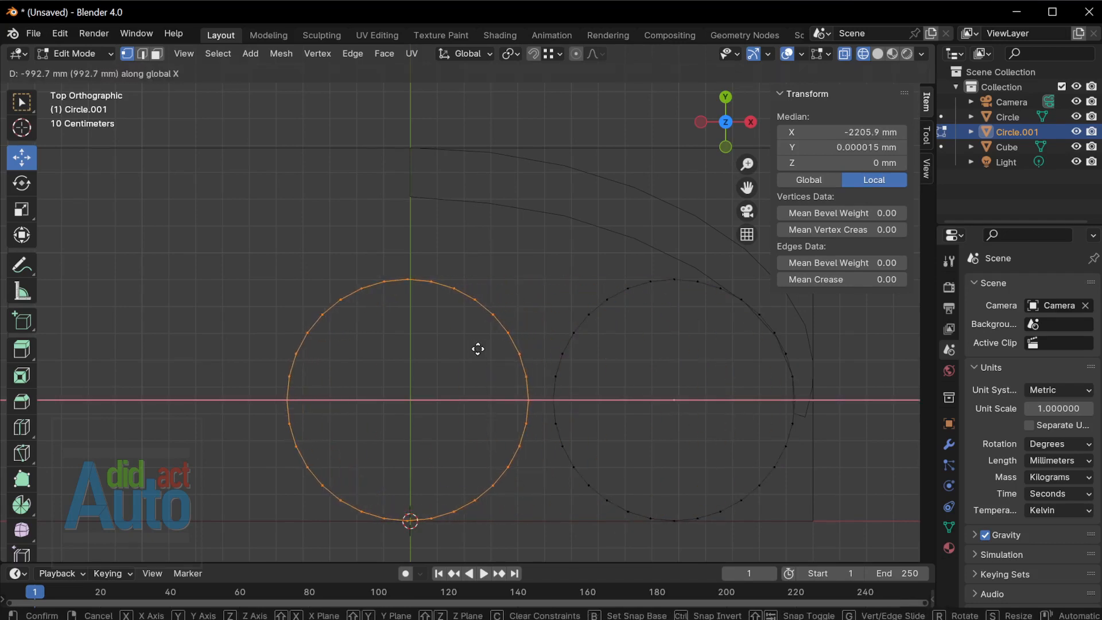
{"action": "left_click", "coordinate": [482, 349]}
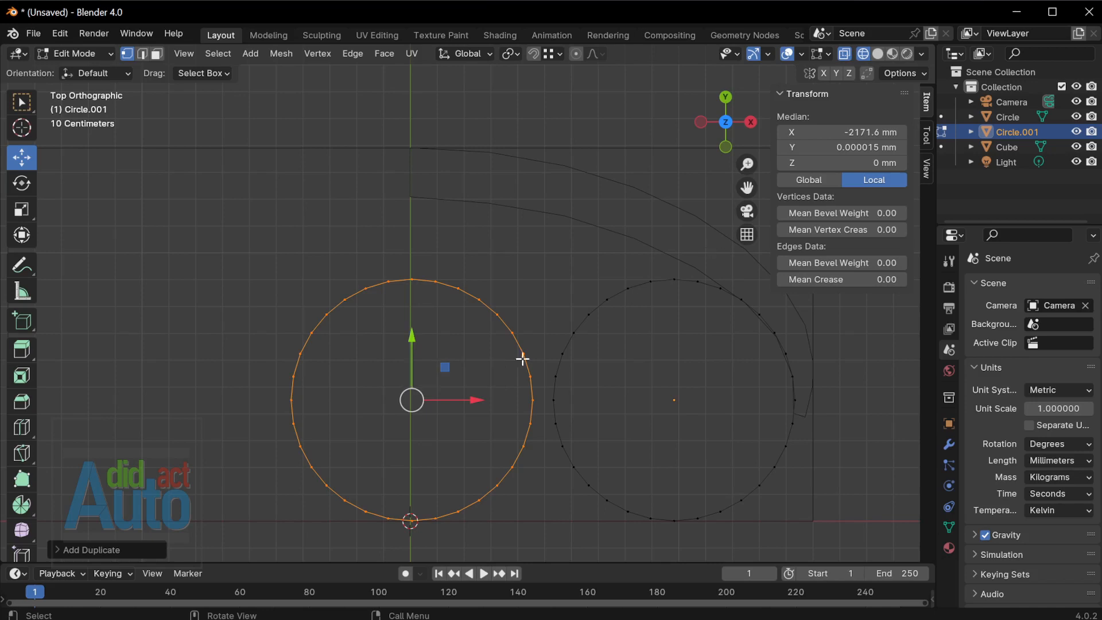
Nudge the duplicated circle along X to centre it on the Y axis, at a local median of about -2184 mm
{"action": "scroll", "coordinate": [522, 359], "scroll_direction": "up", "scroll_amount": 1}
{"action": "middle_click_drag", "start_coordinate": [414, 419], "coordinate": [533, 251], "text": "shift"}
{"action": "scroll", "coordinate": [534, 251], "scroll_direction": "up", "scroll_amount": 2}
{"action": "left_click_drag", "start_coordinate": [600, 229], "coordinate": [596, 229]}
{"action": "scroll", "coordinate": [595, 229], "scroll_direction": "down", "scroll_amount": 4}
{"action": "middle_click_drag", "start_coordinate": [539, 267], "coordinate": [476, 311], "text": "shift"}
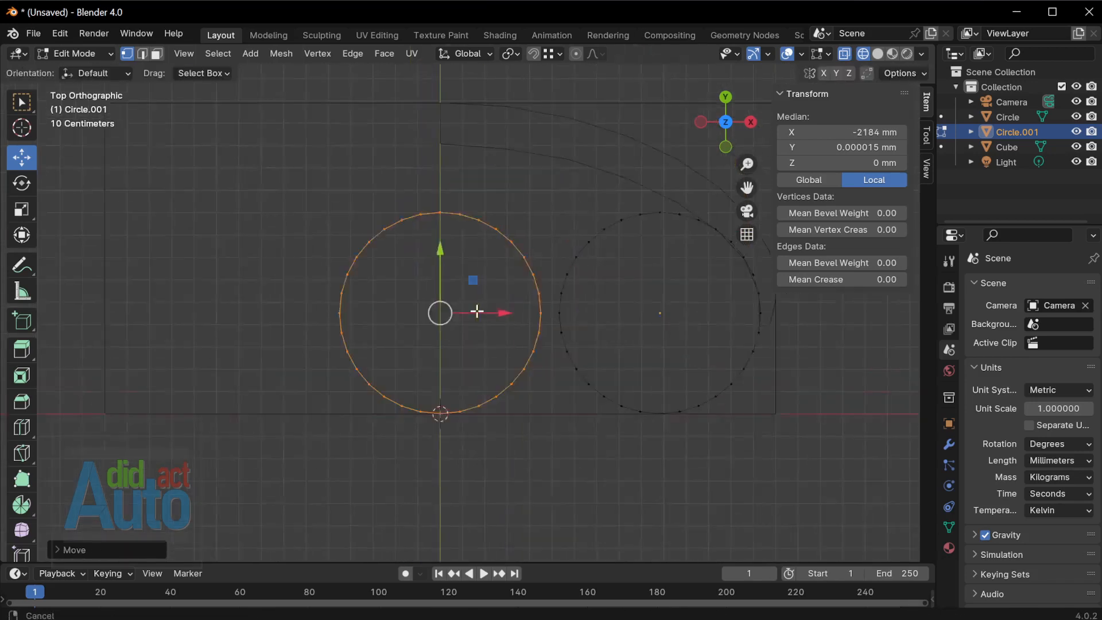
Apply all transforms to the object containing the two circles
{"action": "key", "text": "Tab"}
{"action": "key", "text": "ctrl+a"}
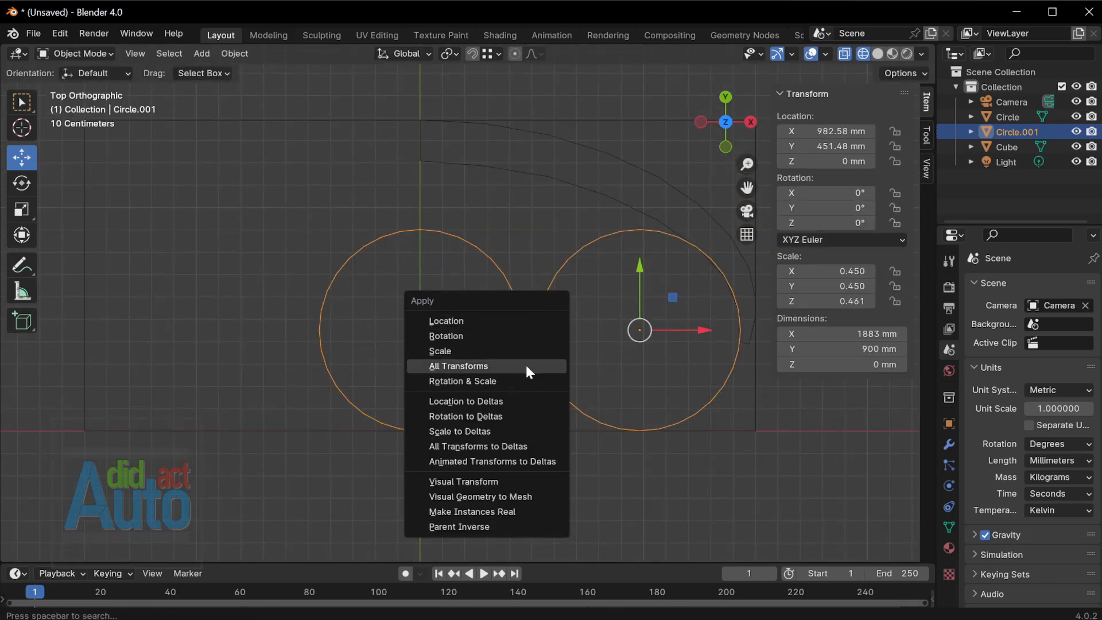
{"action": "left_click", "coordinate": [526, 365]}
Place the centre circle at X 0 mm and raise it along Y to about 757 mm, touching the inner curve
{"action": "key", "text": "Tab"}
{"action": "middle_click_drag", "start_coordinate": [474, 278], "coordinate": [585, 408], "text": "shift"}
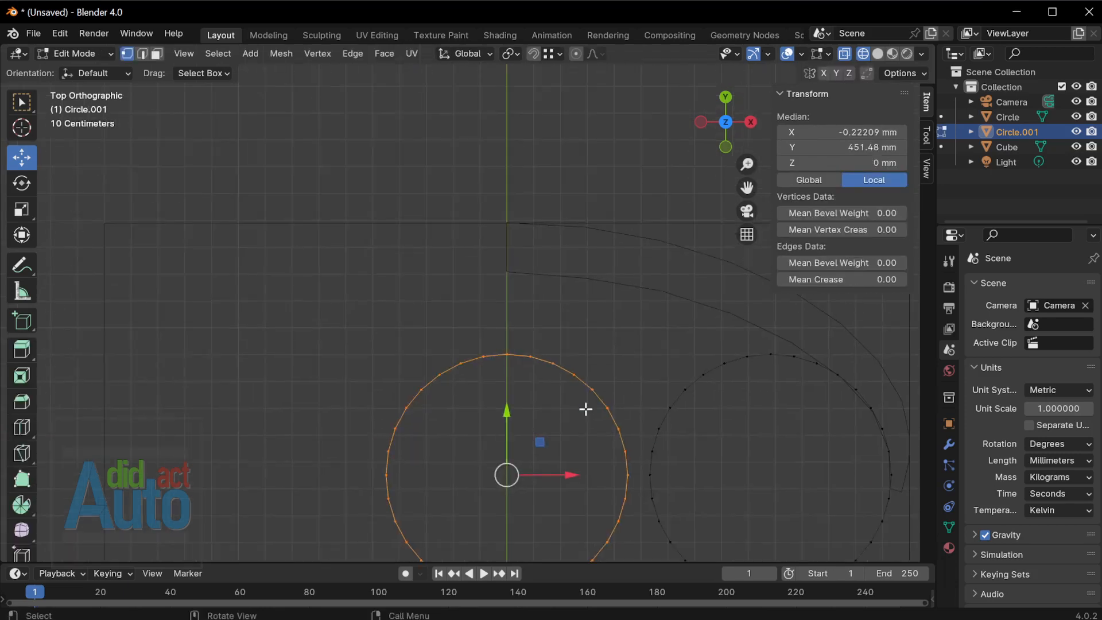
{"action": "key", "text": "g"}
{"action": "left_click", "coordinate": [517, 325]}
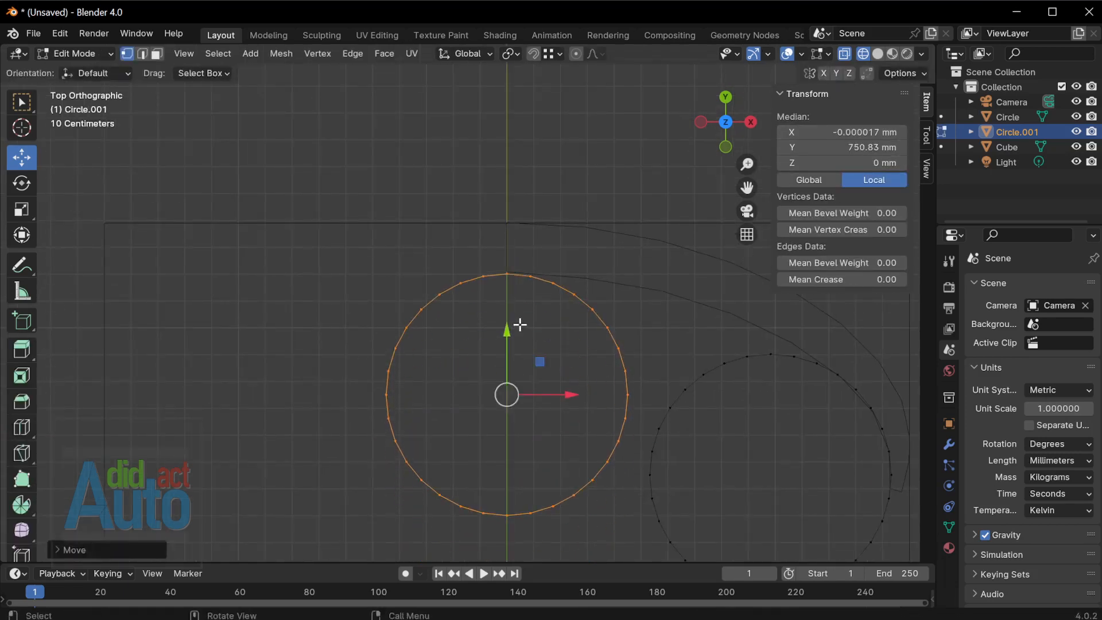
{"action": "scroll", "coordinate": [550, 436], "scroll_direction": "up", "scroll_amount": 3}
{"action": "key", "text": "g"}
{"action": "left_click", "coordinate": [552, 428]}
{"action": "scroll", "coordinate": [571, 349], "scroll_direction": "down", "scroll_amount": 6}
{"action": "scroll", "coordinate": [614, 370], "scroll_direction": "up", "scroll_amount": 3}
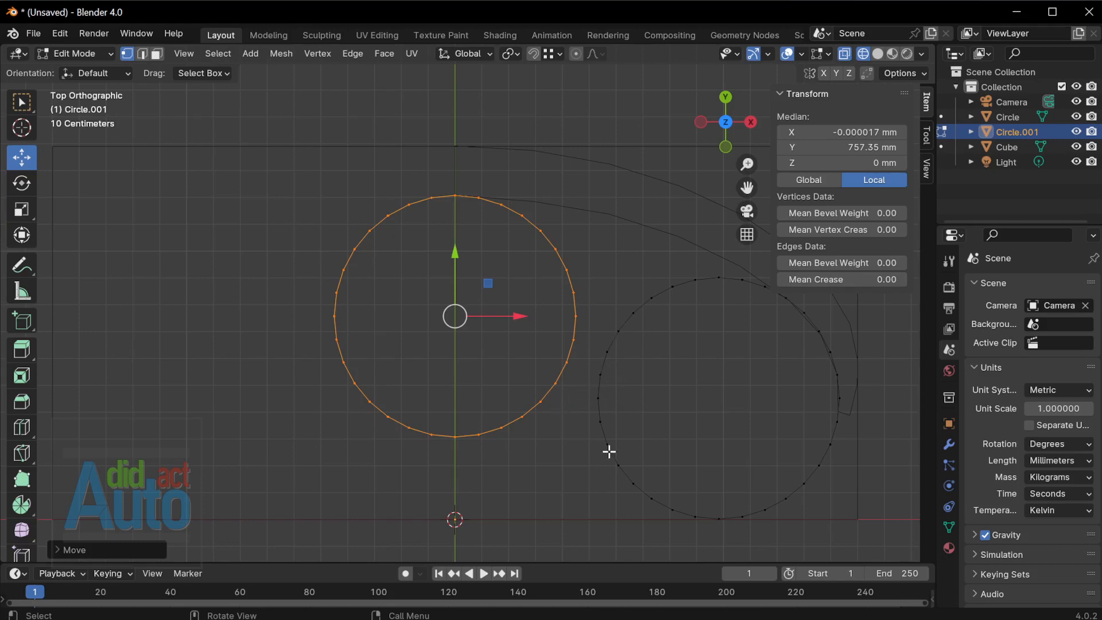
{"action": "scroll", "coordinate": [585, 310], "scroll_direction": "down", "scroll_amount": 2}
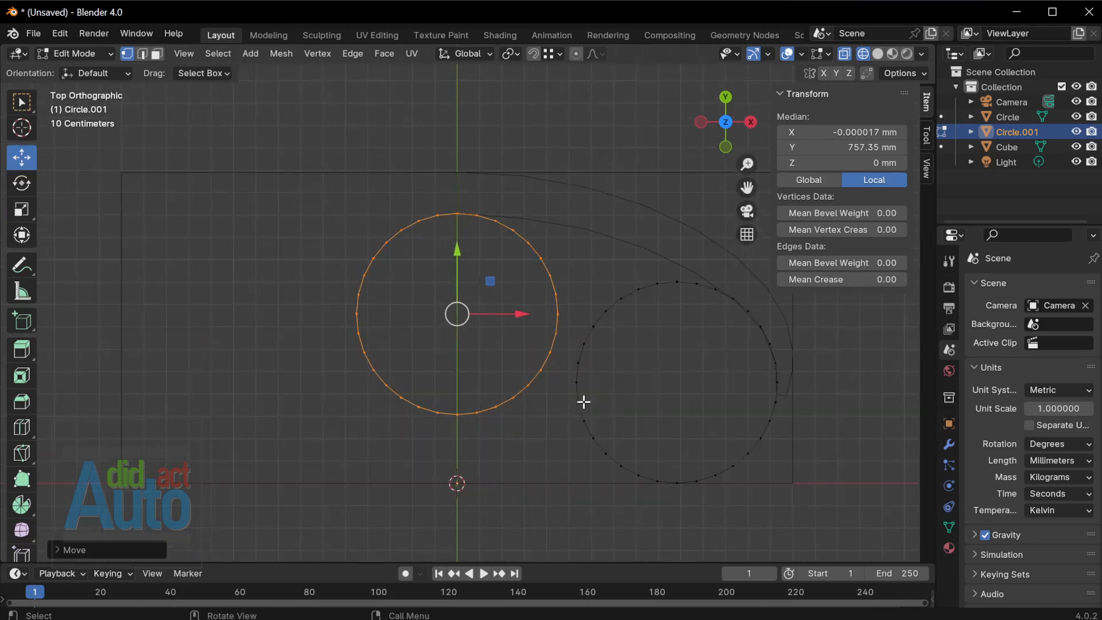
{"action": "left_click_drag", "start_coordinate": [711, 425], "coordinate": [559, 249]}
{"action": "scroll", "coordinate": [576, 274], "scroll_direction": "up", "scroll_amount": 2}
{"action": "scroll", "coordinate": [657, 305], "scroll_direction": "down", "scroll_amount": 2}
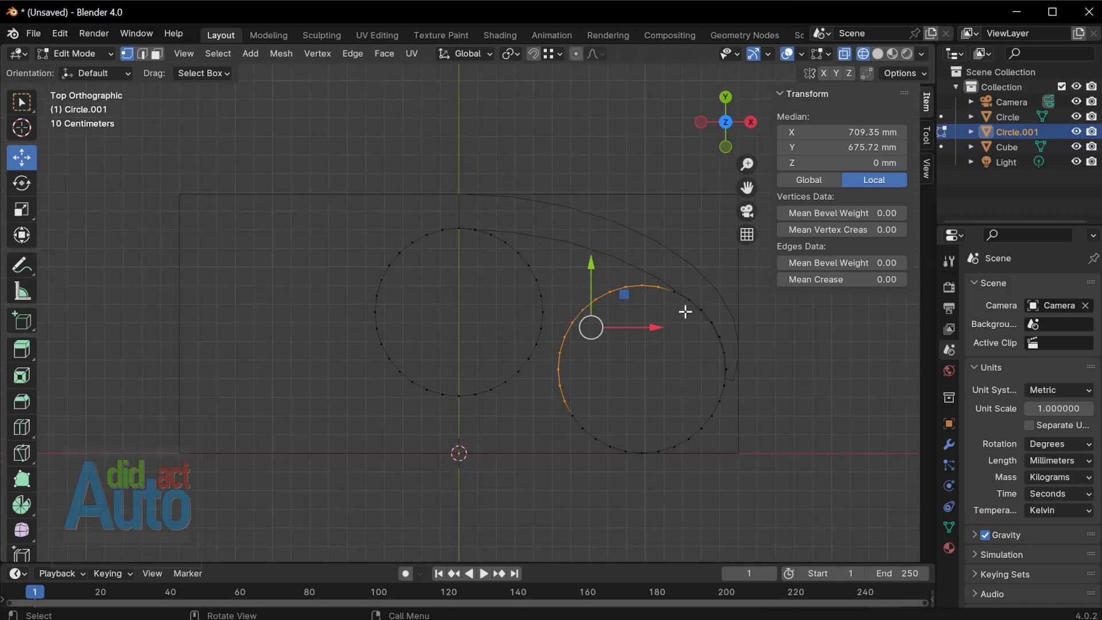
Duplicate the half outline in place as a separate object
{"action": "key", "text": "Tab"}
{"action": "left_click", "coordinate": [647, 276]}
{"action": "scroll", "coordinate": [654, 284], "scroll_direction": "up", "scroll_amount": 1}
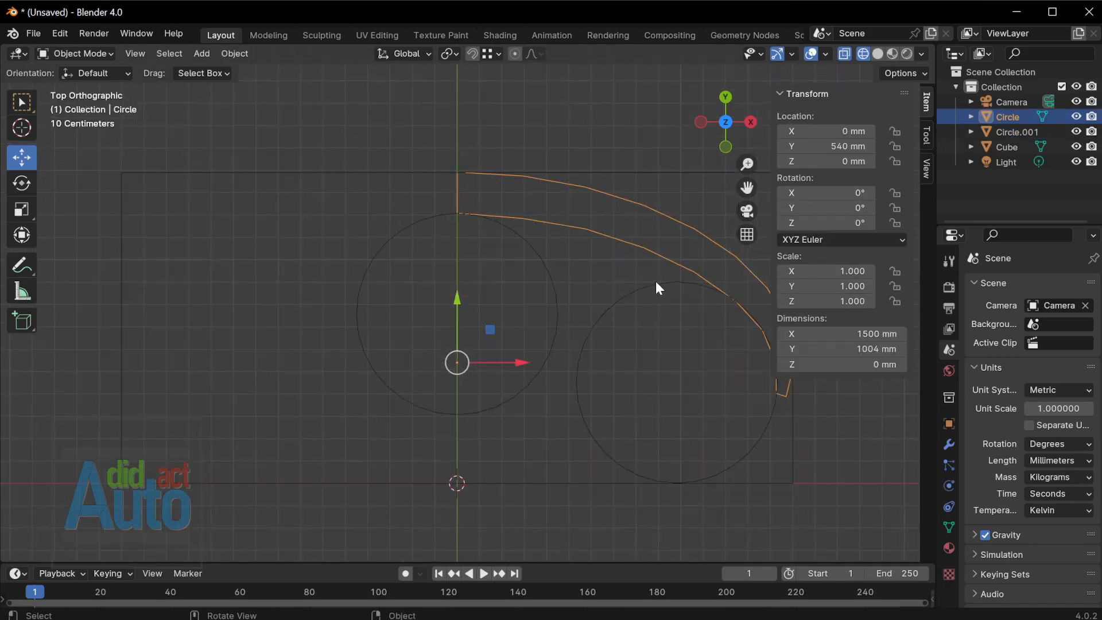
{"action": "key", "text": "shift+d"}
{"action": "key", "text": "Escape"}
Move the duplicate's outer curve vertices down along Y to a median of about -597 mm, starting at the centre circle's lowest point
{"action": "key", "text": "Tab"}
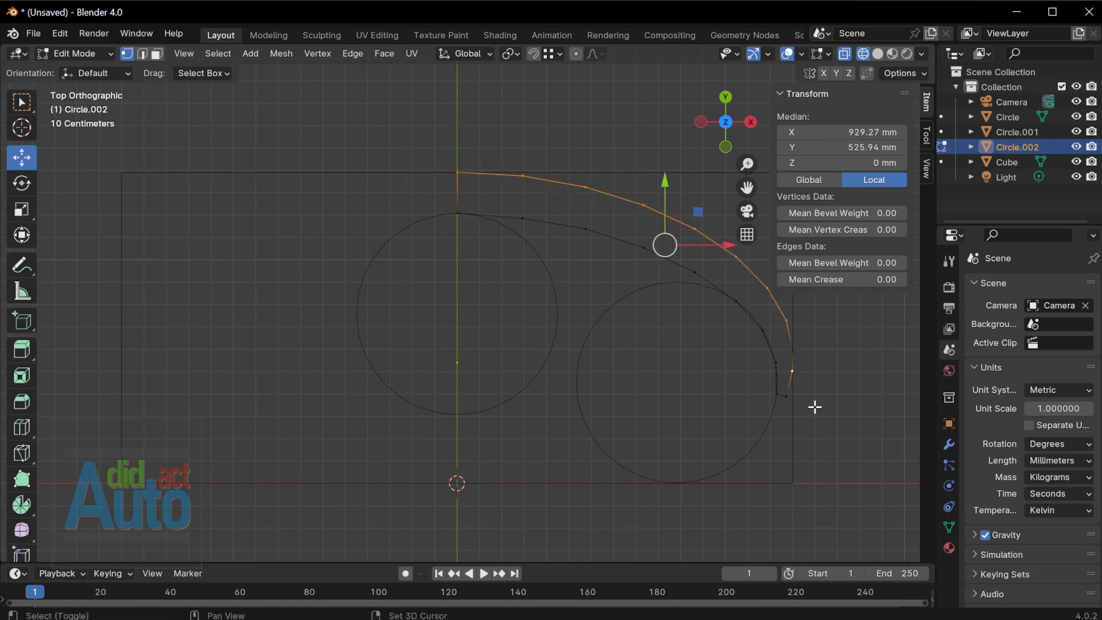
{"action": "left_click_drag", "start_coordinate": [677, 221], "coordinate": [669, 463]}
{"action": "middle_click_drag", "start_coordinate": [686, 415], "coordinate": [640, 259], "text": "shift"}
{"action": "middle_click_drag", "start_coordinate": [556, 259], "coordinate": [610, 374], "text": "shift"}
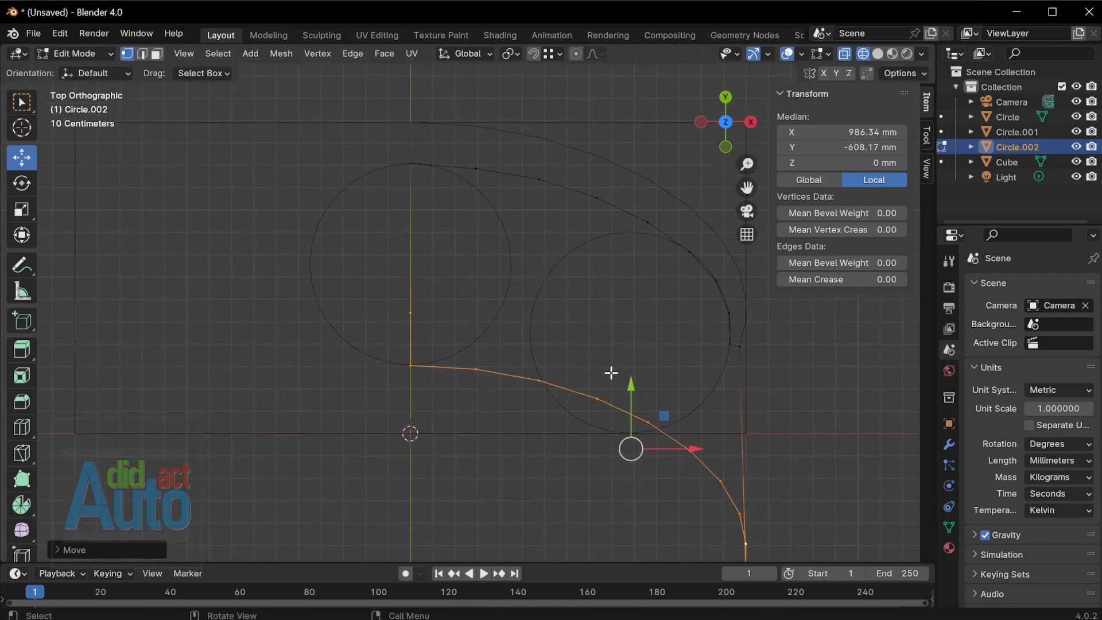
{"action": "scroll", "coordinate": [610, 374], "scroll_direction": "down", "scroll_amount": 1}
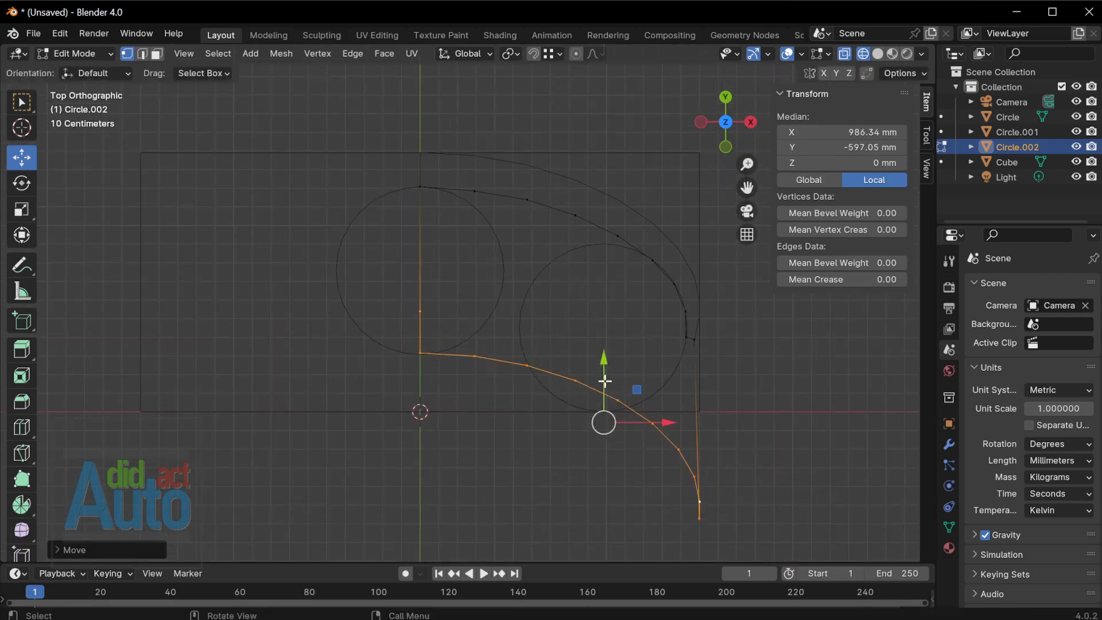
Scale down the lowered curve's vertices except the centre-line one, and move them to a median of about X 759 mm, Y -508 mm
{"action": "left_click_drag", "start_coordinate": [472, 339], "coordinate": [730, 519]}
{"action": "key", "text": "g"}
{"action": "left_click", "coordinate": [693, 449]}
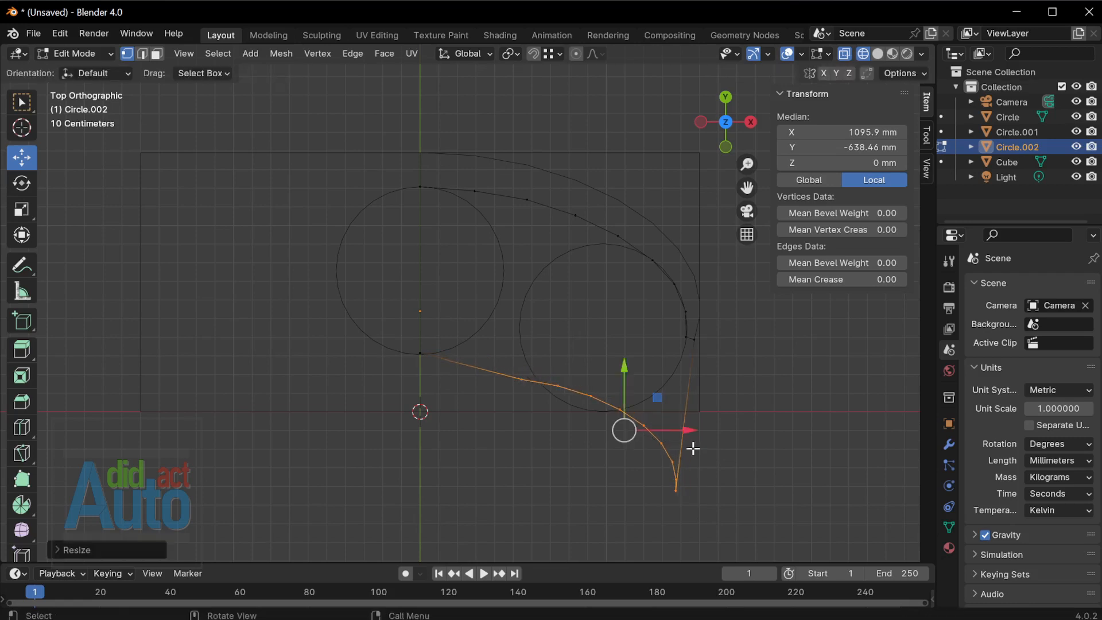
{"action": "left_click_drag", "start_coordinate": [666, 430], "coordinate": [602, 424]}
{"action": "left_click_drag", "start_coordinate": [559, 391], "coordinate": [543, 367]}
{"action": "scroll", "coordinate": [627, 423], "scroll_direction": "up", "scroll_amount": 3}
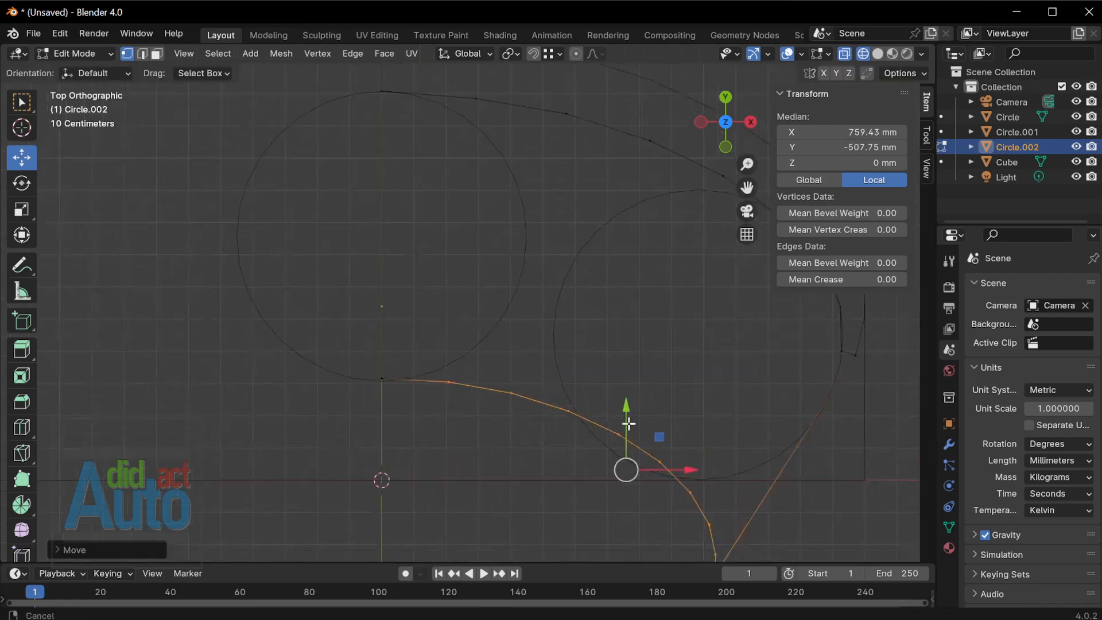
Move the end vertex of the lower curve and its neighbour onto the lower-right arc of the side guide circle
{"action": "scroll", "coordinate": [642, 431], "scroll_direction": "down", "scroll_amount": 2}
{"action": "middle_click_drag", "start_coordinate": [678, 438], "coordinate": [635, 460], "text": "shift"}
{"action": "left_click", "coordinate": [496, 406]}
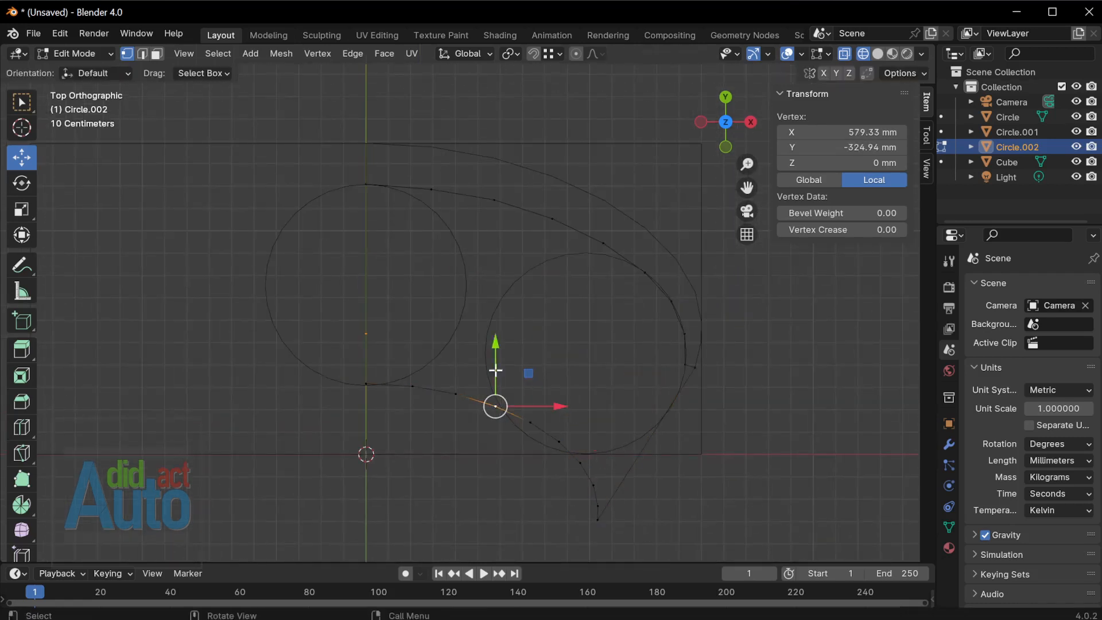
{"action": "left_click", "coordinate": [598, 517]}
{"action": "left_click_drag", "start_coordinate": [598, 517], "coordinate": [719, 404]}
{"action": "scroll", "coordinate": [703, 380], "scroll_direction": "up", "scroll_amount": 2}
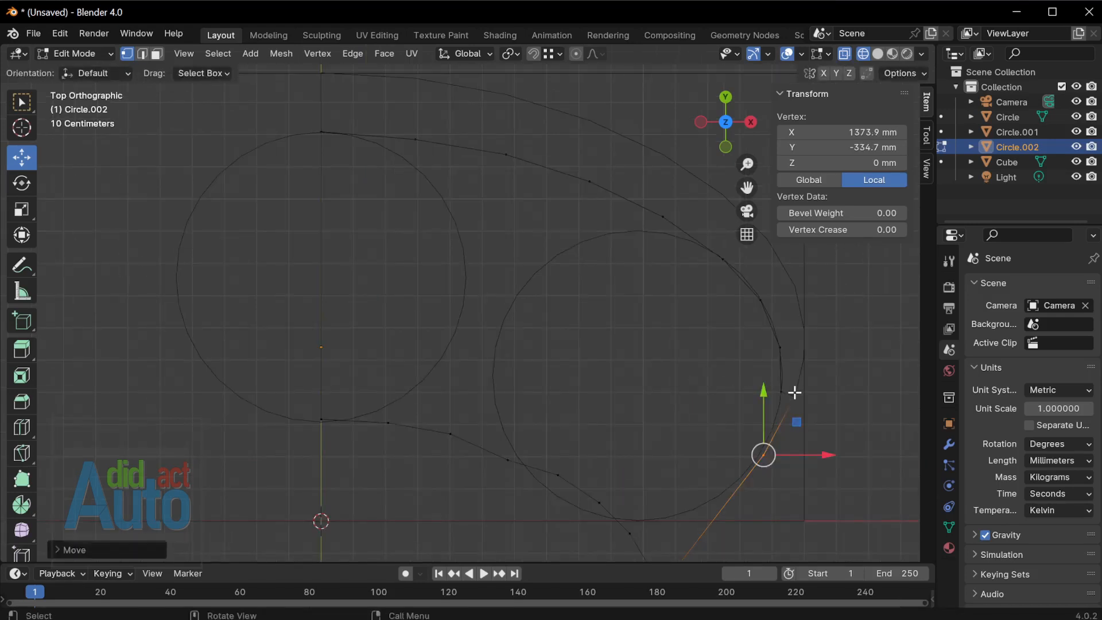
{"action": "scroll", "coordinate": [794, 393], "scroll_direction": "up", "scroll_amount": 1}
{"action": "key", "text": "g"}
{"action": "left_click", "coordinate": [770, 431]}
{"action": "middle_click_drag", "start_coordinate": [816, 485], "coordinate": [728, 391], "text": "shift"}
{"action": "left_click", "coordinate": [731, 392]}
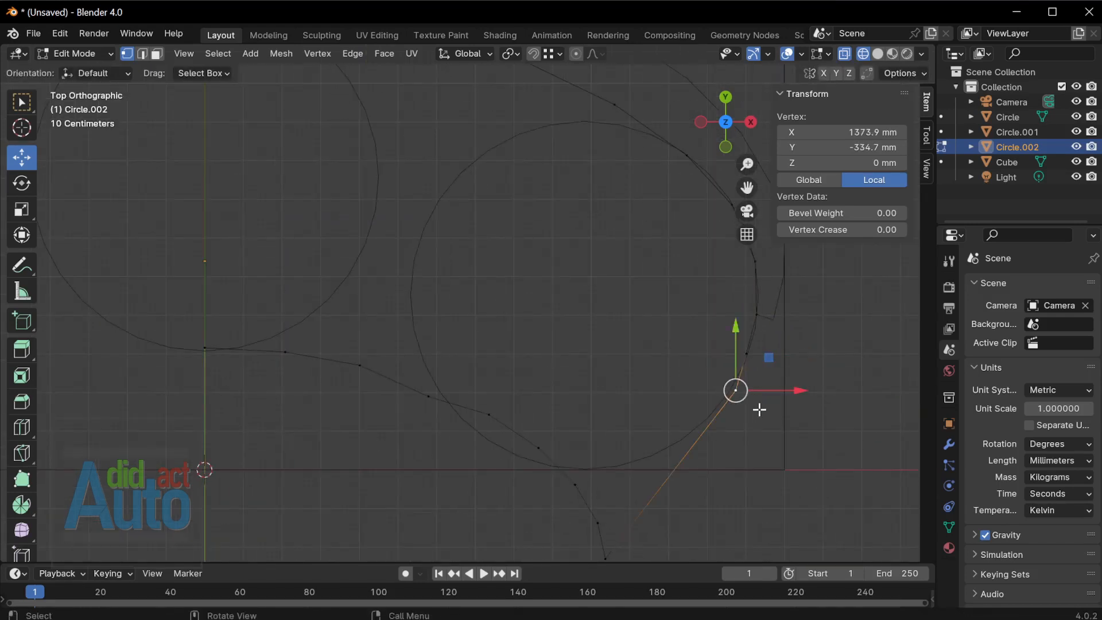
{"action": "key", "text": "g"}
{"action": "left_click", "coordinate": [739, 422]}
Move the next two vertices of the lower curve up to the bottom arc of the side guide circle
{"action": "scroll", "coordinate": [689, 436], "scroll_direction": "down", "scroll_amount": 1}
{"action": "left_click", "coordinate": [595, 508]}
{"action": "key", "text": "g"}
{"action": "left_click", "coordinate": [645, 412]}
{"action": "left_click", "coordinate": [577, 486]}
{"action": "key", "text": "g"}
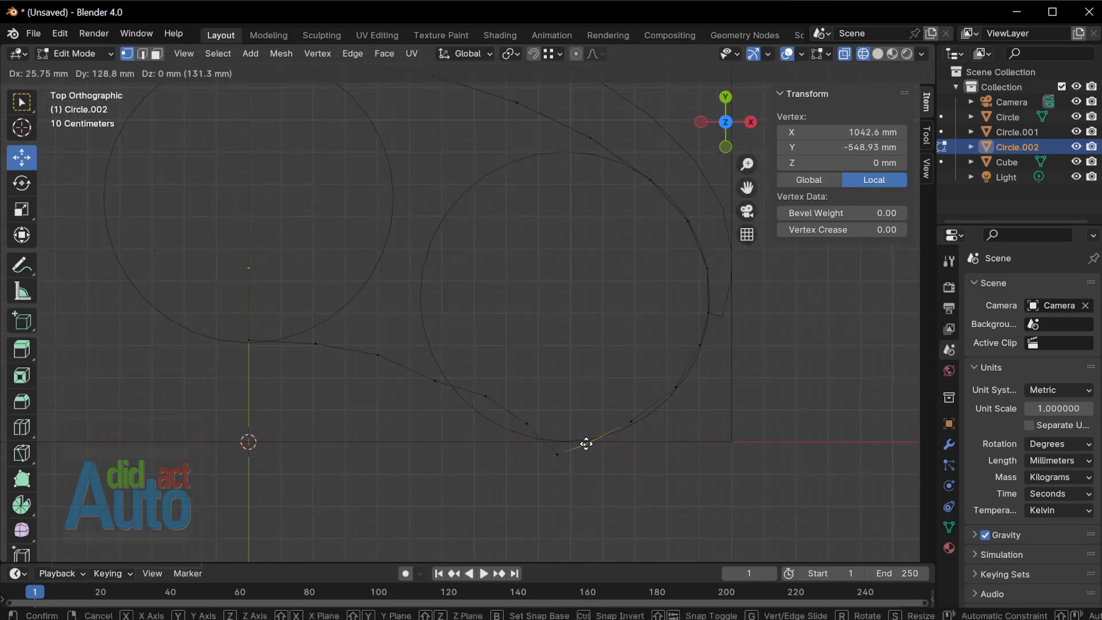
{"action": "left_click", "coordinate": [586, 444]}
With snapping on, align the first two vertices below the curve's widest point with the side guide circle's vertices
{"action": "scroll", "coordinate": [689, 454], "scroll_direction": "up", "scroll_amount": 2}
{"action": "middle_click_drag", "start_coordinate": [772, 389], "coordinate": [667, 409], "text": "shift"}
{"action": "left_click", "coordinate": [709, 393]}
{"action": "key", "text": "g"}
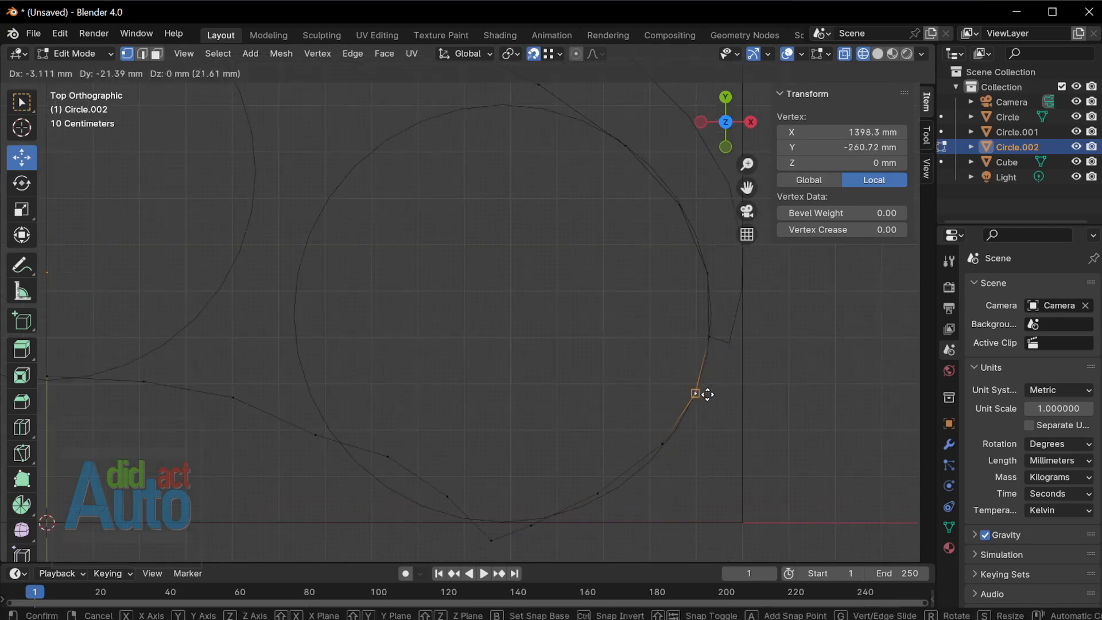
{"action": "left_click", "coordinate": [701, 395]}
{"action": "left_click", "coordinate": [665, 443]}
{"action": "key", "text": "g"}
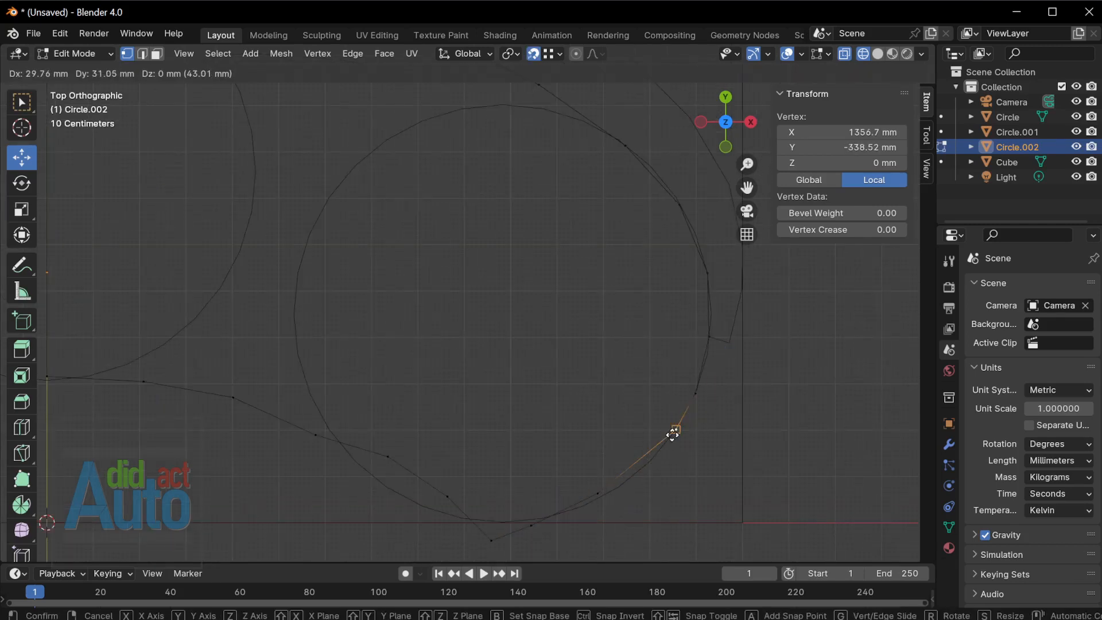
{"action": "left_click", "coordinate": [651, 460]}
Snap the next two vertices of the lower curve to the side guide circle, placing the second at its lowest point
{"action": "left_click", "coordinate": [598, 493]}
{"action": "key", "text": "g"}
{"action": "left_click", "coordinate": [586, 503]}
{"action": "left_click", "coordinate": [531, 525]}
{"action": "key", "text": "g"}
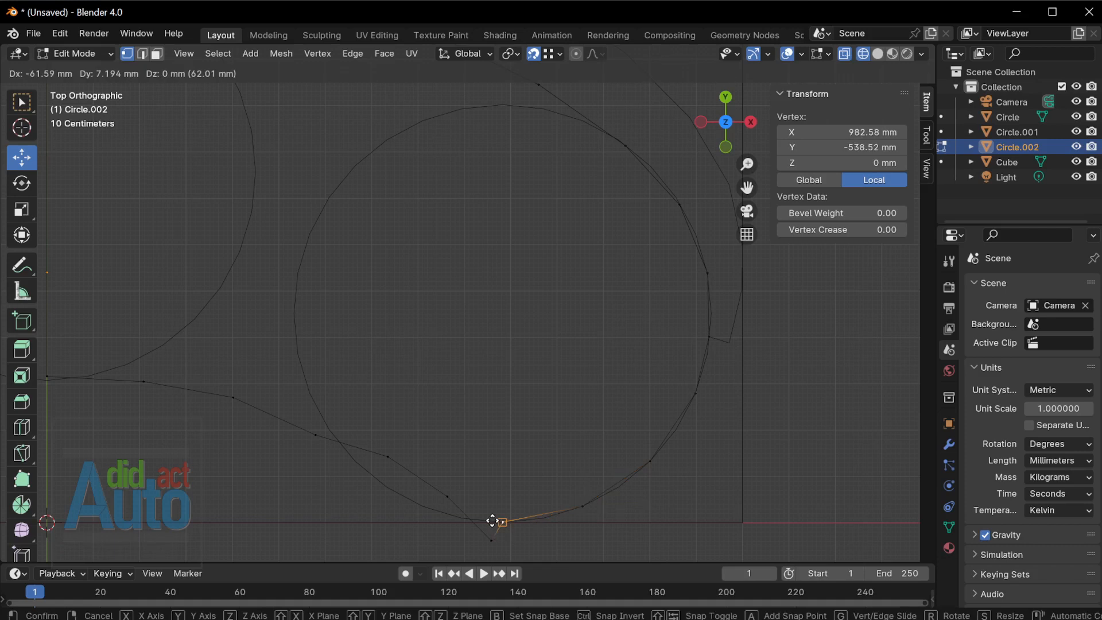
{"action": "left_click", "coordinate": [501, 522]}
Snap the following three vertices of the lower curve along the lower-left arc of the side guide circle
{"action": "left_click", "coordinate": [491, 540]}
{"action": "key", "text": "g"}
{"action": "left_click", "coordinate": [430, 508]}
{"action": "left_click", "coordinate": [448, 496]}
{"action": "key", "text": "g"}
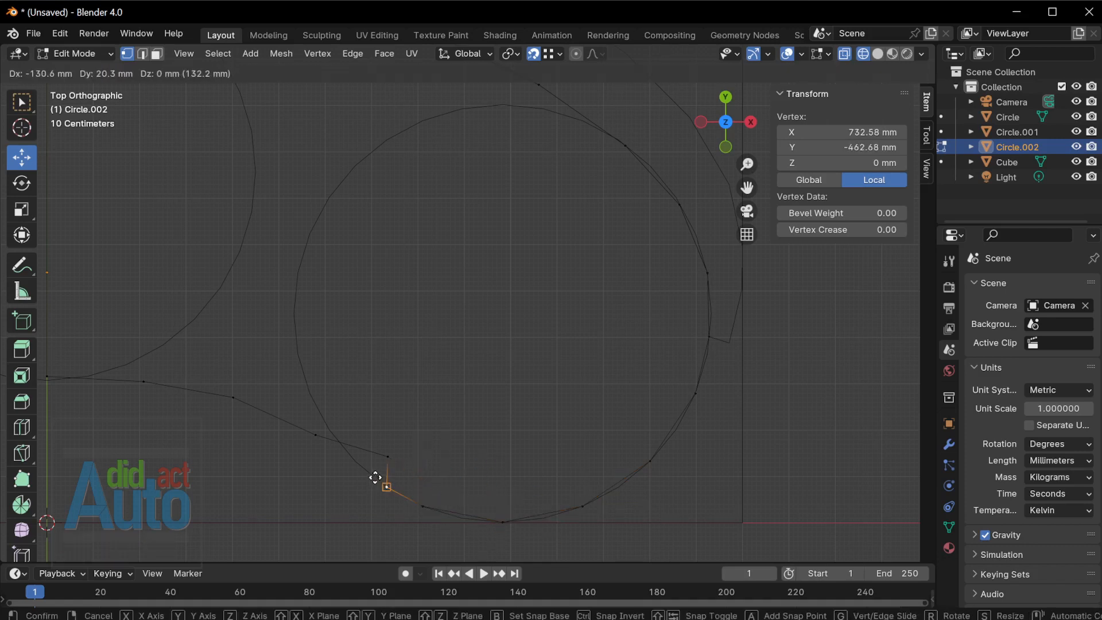
{"action": "left_click", "coordinate": [356, 461]}
{"action": "left_click", "coordinate": [384, 452]}
{"action": "key", "text": "g"}
{"action": "left_click", "coordinate": [328, 451]}
Examine how closely the vertices of the lower curve follow the side guide circle
{"action": "middle_click_drag", "start_coordinate": [477, 435], "coordinate": [497, 455], "text": "shift"}
{"action": "left_click", "coordinate": [656, 392]}
{"action": "scroll", "coordinate": [673, 393], "scroll_direction": "up", "scroll_amount": 1}
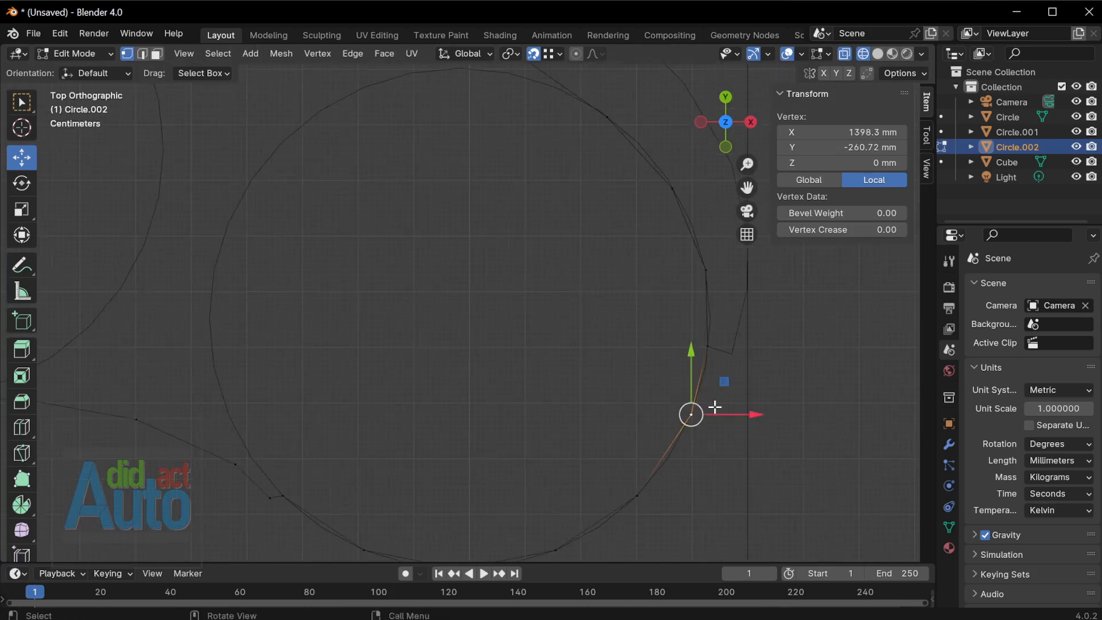
{"action": "middle_click_drag", "start_coordinate": [684, 456], "coordinate": [696, 347], "text": "shift"}
{"action": "left_click", "coordinate": [655, 396]}
{"action": "left_click_drag", "start_coordinate": [663, 390], "coordinate": [686, 376]}
{"action": "right_click", "coordinate": [686, 376]}
{"action": "left_click", "coordinate": [447, 404]}
{"action": "left_click_drag", "start_coordinate": [445, 404], "coordinate": [701, 510]}
{"action": "left_click_drag", "start_coordinate": [278, 347], "coordinate": [726, 505]}
{"action": "scroll", "coordinate": [739, 425], "scroll_direction": "down", "scroll_amount": 2}
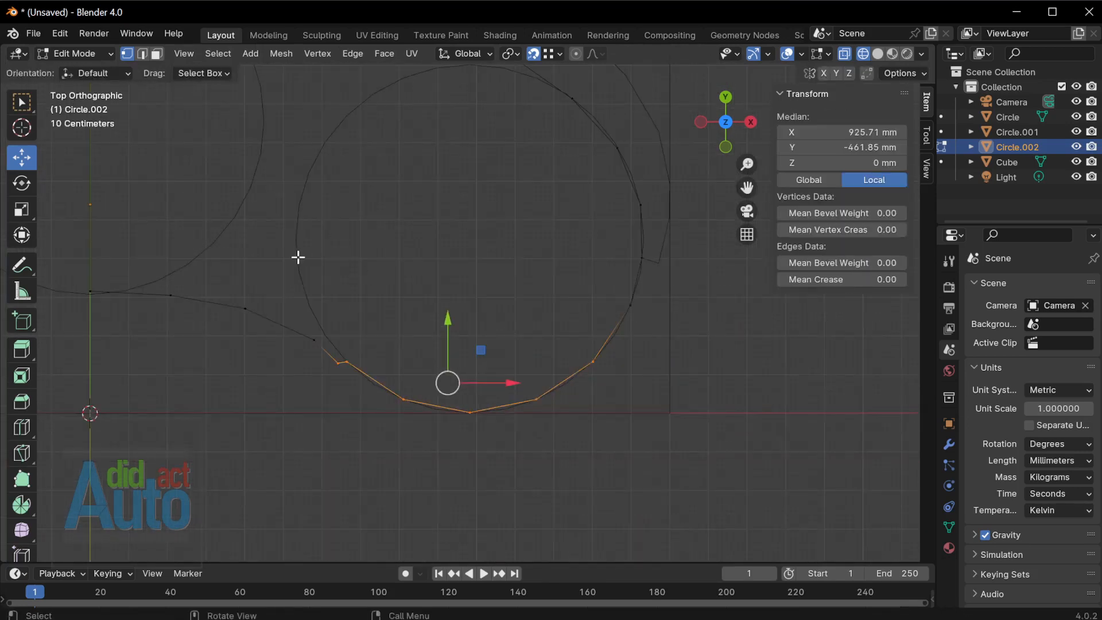
{"action": "left_click_drag", "start_coordinate": [274, 251], "coordinate": [728, 498]}
{"action": "middle_click_drag", "start_coordinate": [610, 394], "coordinate": [782, 482], "text": "shift"}
Dissolve the surplus vertex where the lower curve joins the lower-left arc of the side guide circle
{"action": "left_click", "coordinate": [511, 452]}
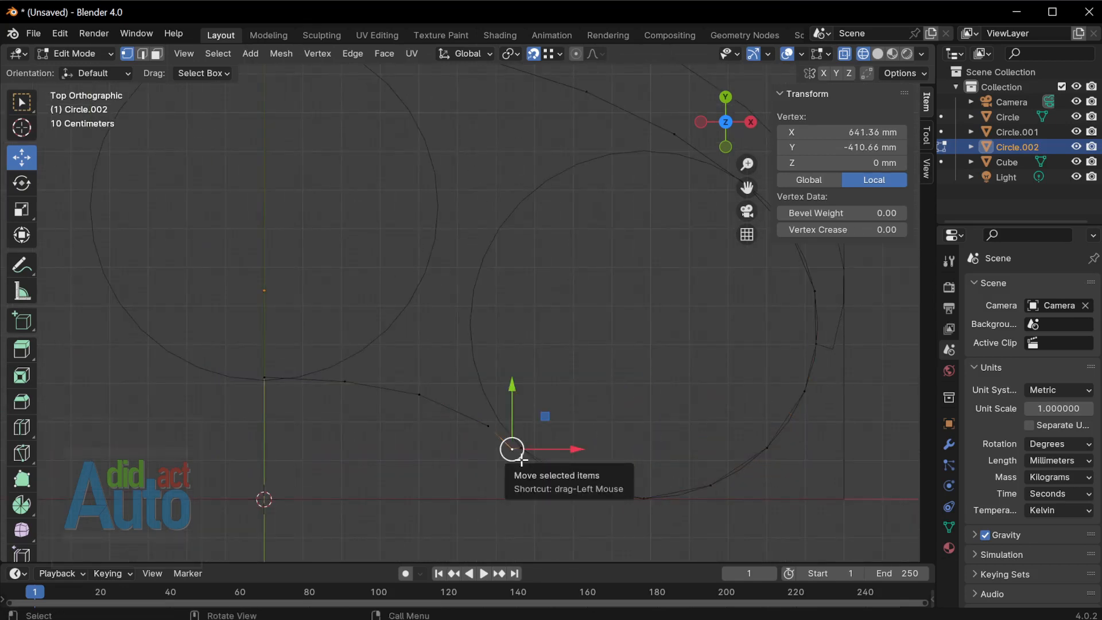
{"action": "left_click", "coordinate": [509, 435]}
{"action": "scroll", "coordinate": [534, 386], "scroll_direction": "up", "scroll_amount": 3}
{"action": "scroll", "coordinate": [540, 335], "scroll_direction": "up", "scroll_amount": 2}
{"action": "left_click", "coordinate": [570, 361]}
{"action": "right_click", "coordinate": [571, 360]}
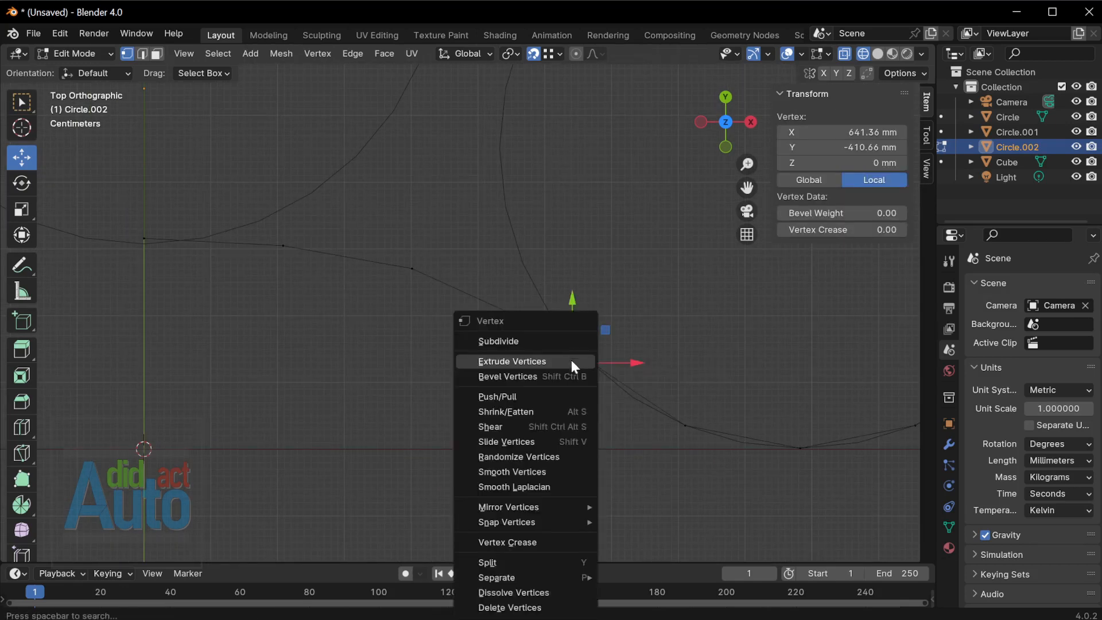
{"action": "left_click", "coordinate": [555, 592]}
Shift the curve vertex just before the side guide circle slightly up and inward to smooth the transition
{"action": "left_click_drag", "start_coordinate": [541, 301], "coordinate": [647, 392]}
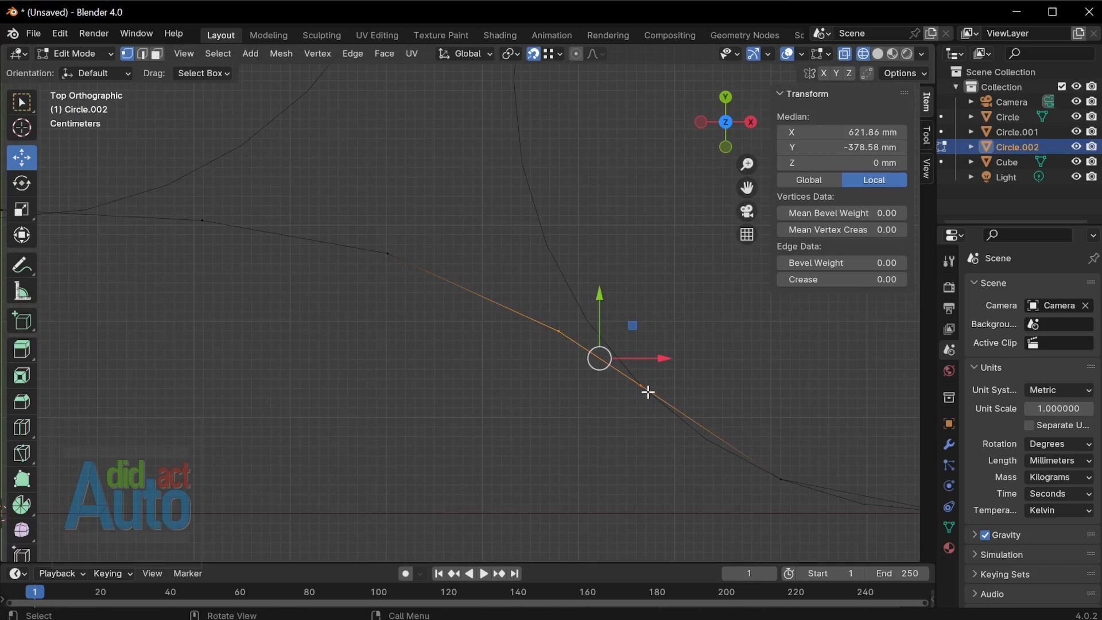
{"action": "left_click", "coordinate": [560, 331]}
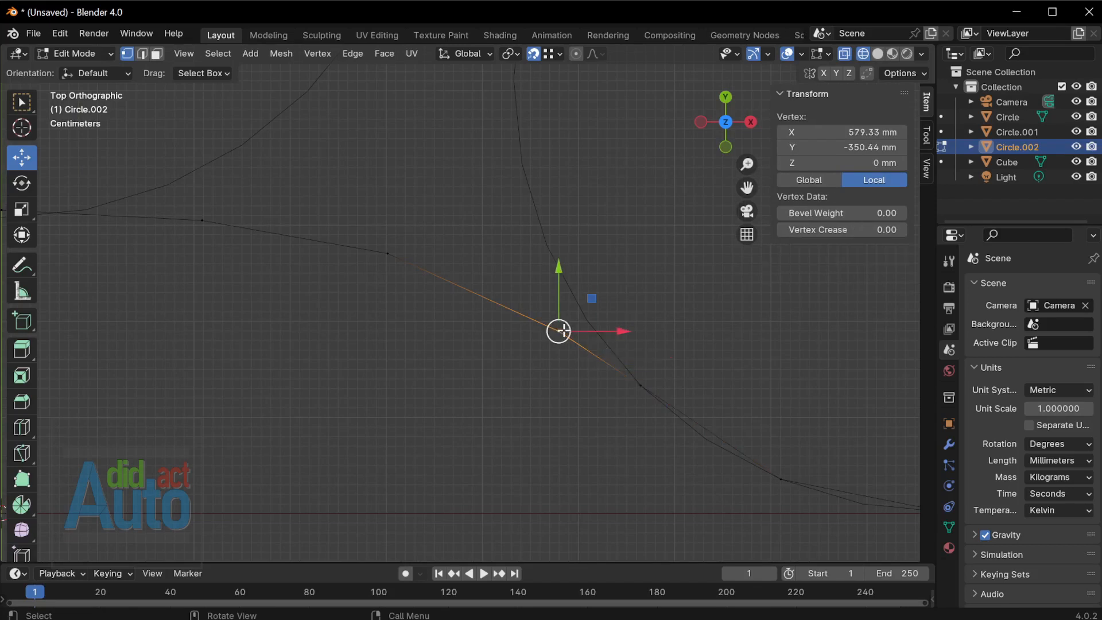
{"action": "left_click_drag", "start_coordinate": [560, 331], "coordinate": [537, 310]}
Connect the upper and lower end vertices on the centre line with an edge and return to Object Mode
{"action": "scroll", "coordinate": [597, 335], "scroll_direction": "down", "scroll_amount": 6}
{"action": "middle_click_drag", "start_coordinate": [475, 259], "coordinate": [610, 461], "text": "shift"}
{"action": "left_click_drag", "start_coordinate": [423, 171], "coordinate": [510, 492]}
{"action": "key", "text": "f"}
{"action": "middle_click_drag", "start_coordinate": [652, 429], "coordinate": [539, 391], "text": "shift"}
{"action": "scroll", "coordinate": [546, 397], "scroll_direction": "down", "scroll_amount": 2}
{"action": "key", "text": "Tab"}
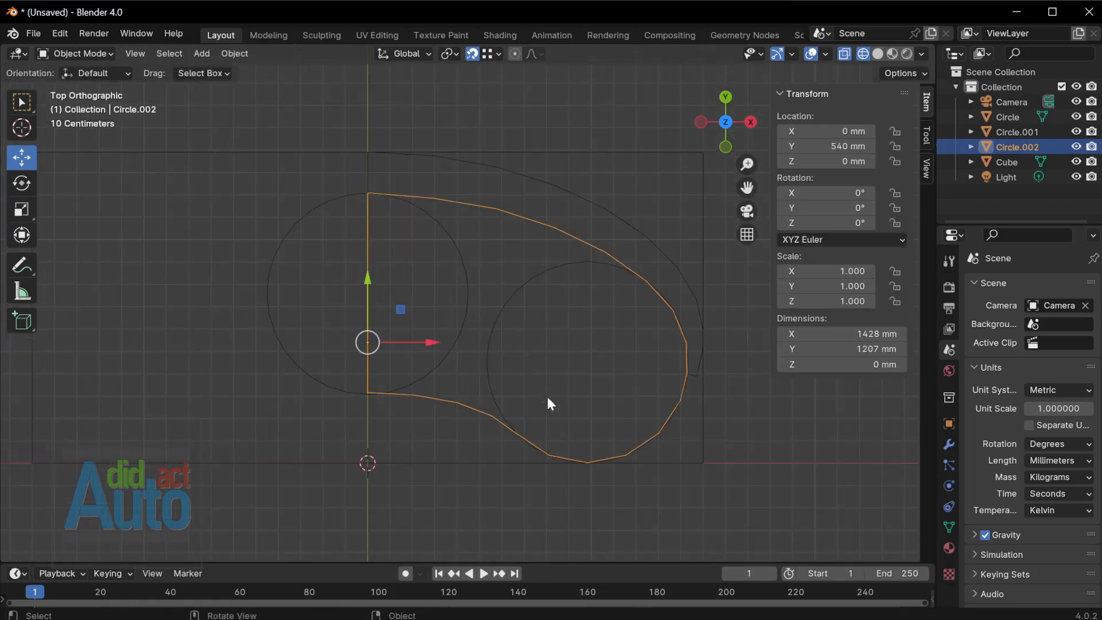
Hide the two guide circles and the bounding box
{"action": "left_click", "coordinate": [630, 226], "text": "shift"}
{"action": "left_click", "coordinate": [491, 341]}
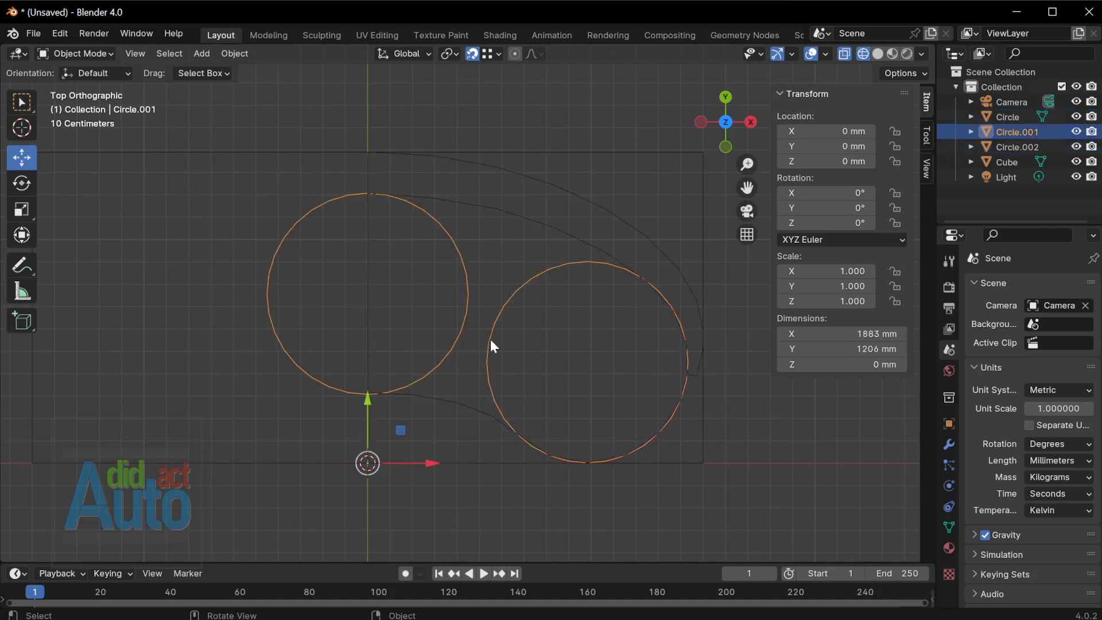
{"action": "left_click", "coordinate": [1076, 131]}
{"action": "scroll", "coordinate": [658, 439], "scroll_direction": "up", "scroll_amount": 1}
{"action": "middle_click_drag", "start_coordinate": [697, 523], "coordinate": [649, 433], "text": "shift"}
{"action": "scroll", "coordinate": [649, 432], "scroll_direction": "up", "scroll_amount": 4}
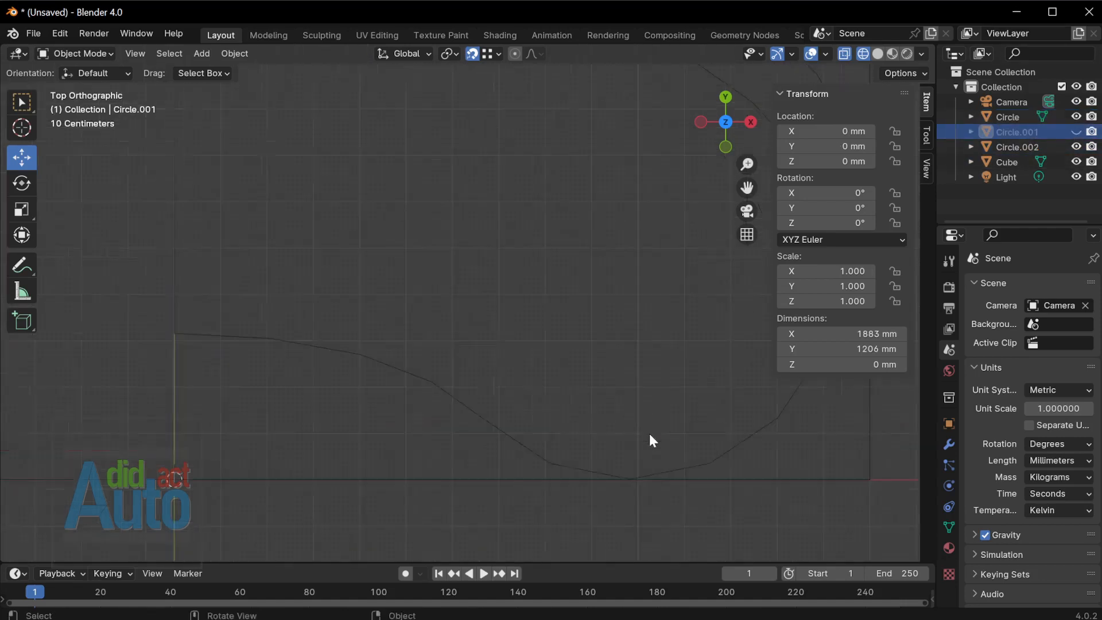
{"action": "scroll", "coordinate": [649, 434], "scroll_direction": "down", "scroll_amount": 3}
{"action": "middle_click_drag", "start_coordinate": [751, 493], "coordinate": [629, 478], "text": "shift"}
{"action": "middle_click_drag", "start_coordinate": [479, 209], "coordinate": [578, 384], "text": "shift"}
{"action": "scroll", "coordinate": [577, 384], "scroll_direction": "down", "scroll_amount": 2}
{"action": "left_click", "coordinate": [650, 267]}
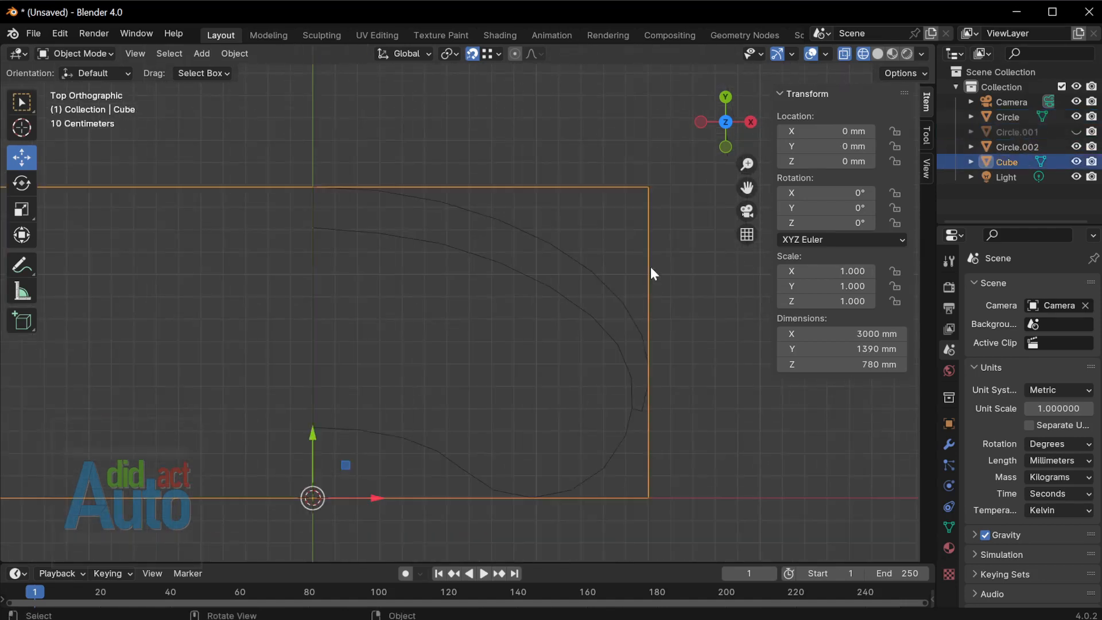
{"action": "left_click", "coordinate": [1076, 162]}
Add a Mirror modifier on the X axis to the narrow outer half outline
{"action": "left_click", "coordinate": [636, 328]}
{"action": "middle_click_drag", "start_coordinate": [609, 333], "coordinate": [587, 373]}
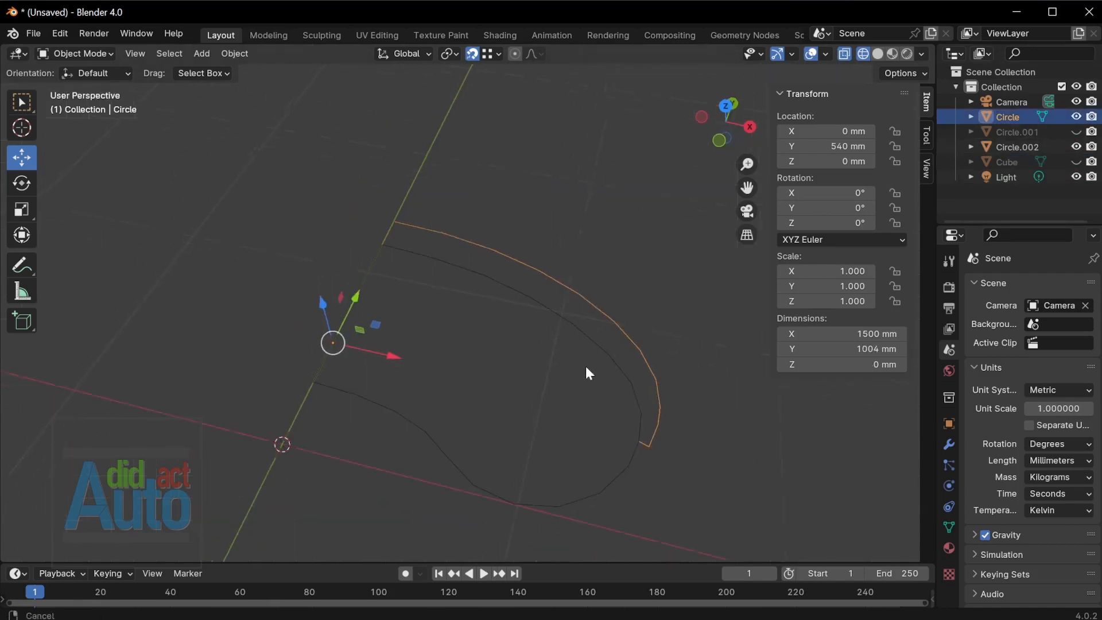
{"action": "left_click", "coordinate": [949, 444]}
{"action": "left_click", "coordinate": [1036, 288]}
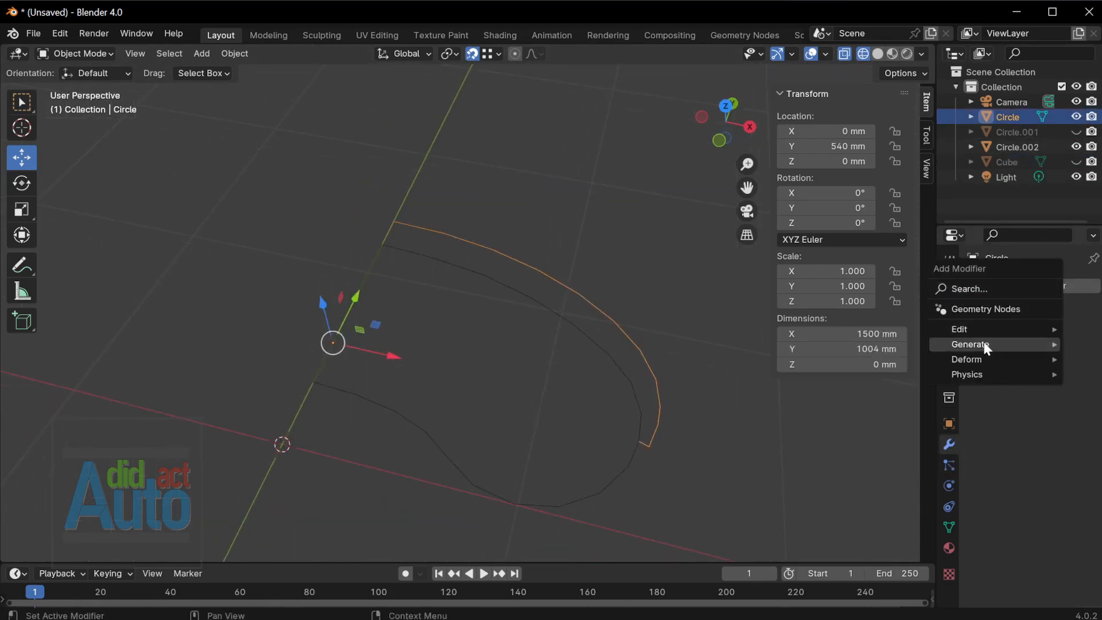
{"action": "mouse_move", "coordinate": [976, 344]}
{"action": "left_click", "coordinate": [843, 195]}
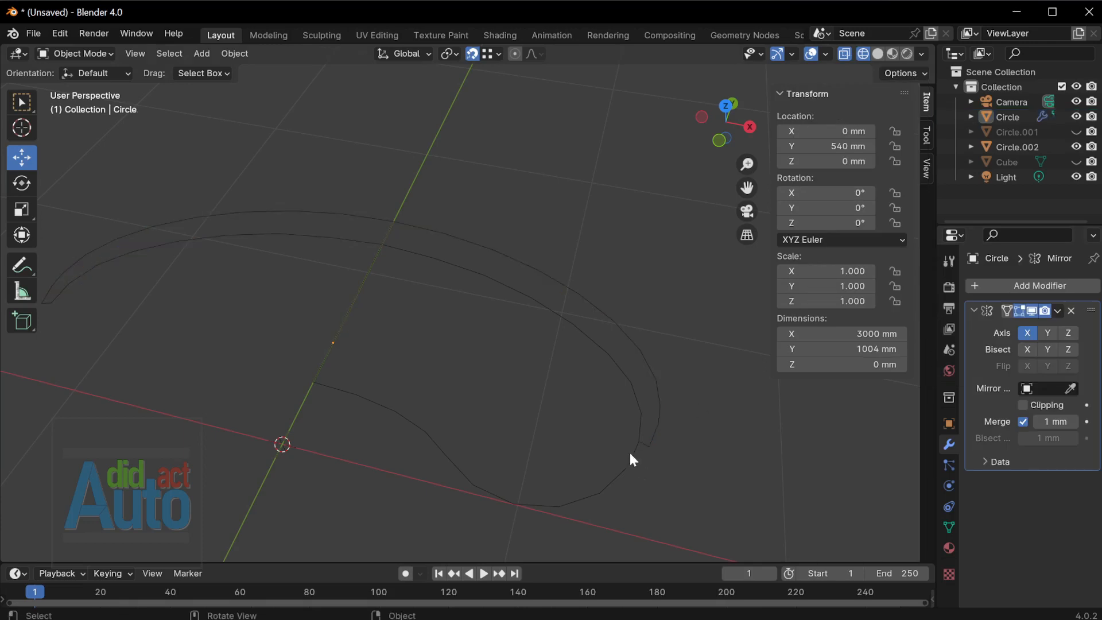
Add a Mirror modifier on the X axis to the closed inner half outline
{"action": "left_click", "coordinate": [629, 453]}
{"action": "left_click", "coordinate": [1050, 289]}
{"action": "mouse_move", "coordinate": [1051, 289]}
{"action": "left_click", "coordinate": [845, 395]}
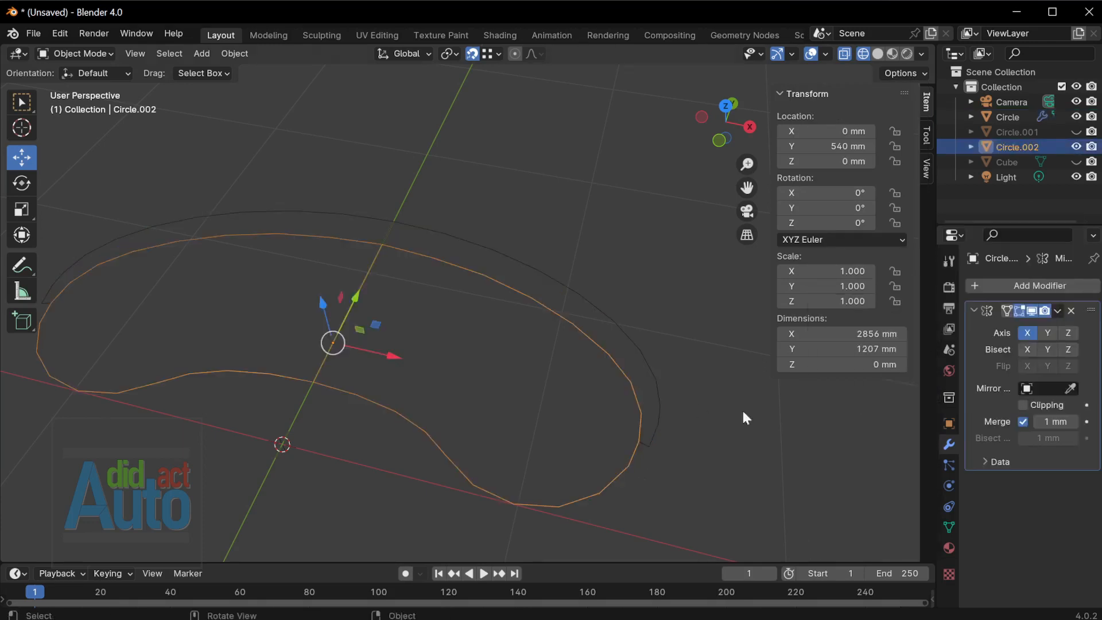
Fill the narrow outer half outline with a face
{"action": "left_click", "coordinate": [588, 318]}
{"action": "left_click", "coordinate": [597, 304]}
{"action": "key", "text": "Tab"}
{"action": "key", "text": "f"}
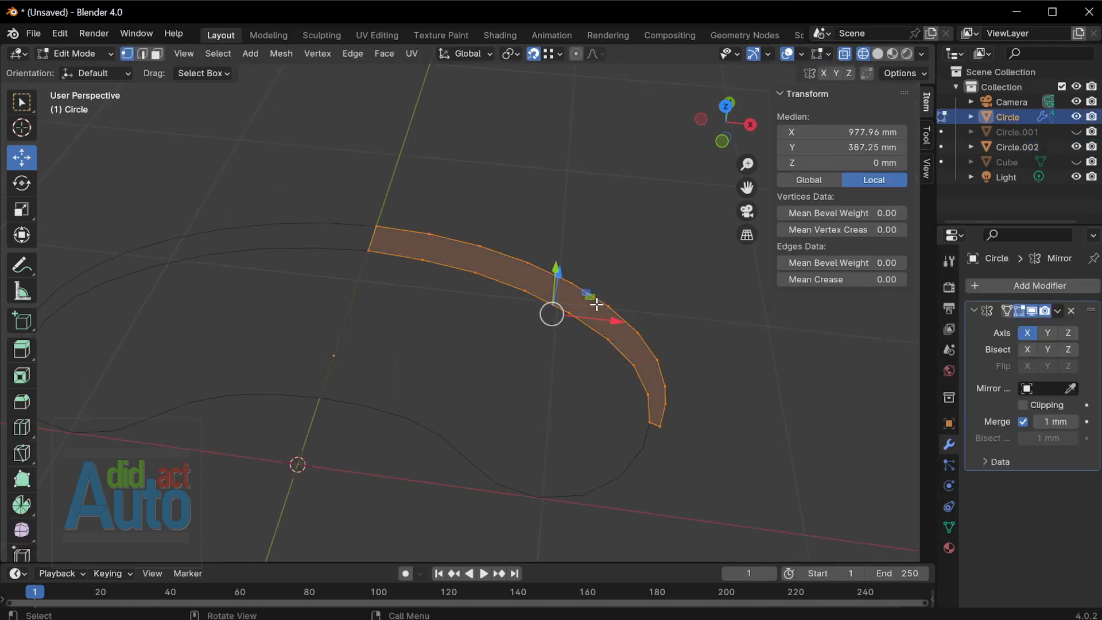
{"action": "key", "text": "Tab"}
Duplicate the mirrored inner outline in place and hide the original
{"action": "left_click", "coordinate": [616, 474]}
{"action": "scroll", "coordinate": [574, 419], "scroll_direction": "down", "scroll_amount": 1}
{"action": "key", "text": "shift+d"}
{"action": "right_click", "coordinate": [555, 401]}
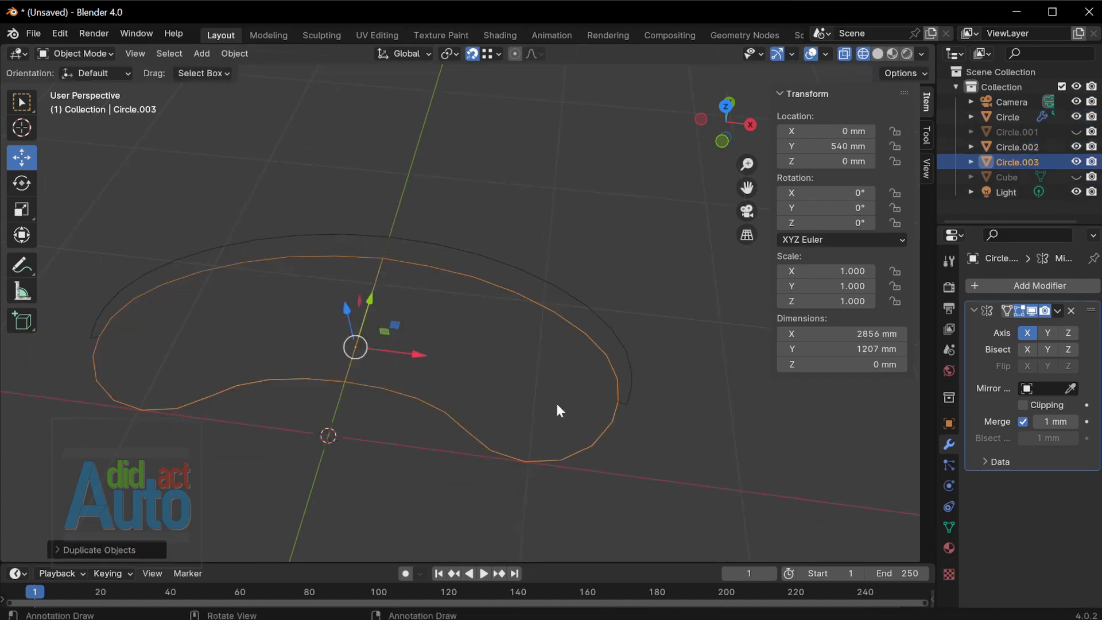
{"action": "left_click", "coordinate": [1078, 148]}
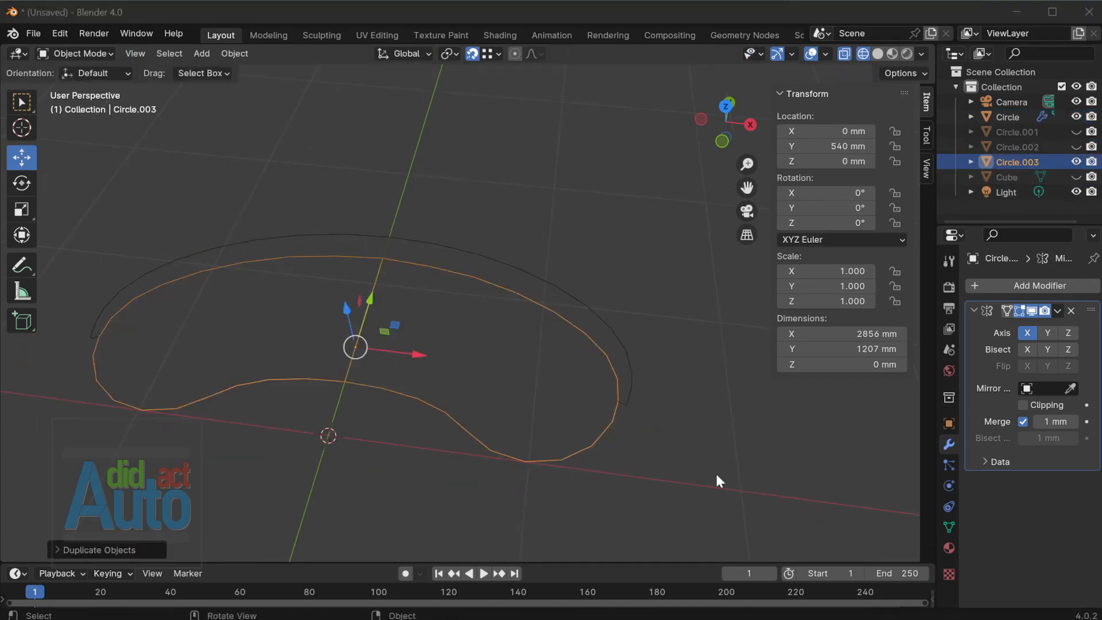
{"action": "scroll", "coordinate": [322, 369], "scroll_direction": "up", "scroll_amount": 2}
{"action": "middle_click_drag", "start_coordinate": [475, 428], "coordinate": [481, 346]}
{"action": "key", "text": "g"}
{"action": "key", "text": "z"}
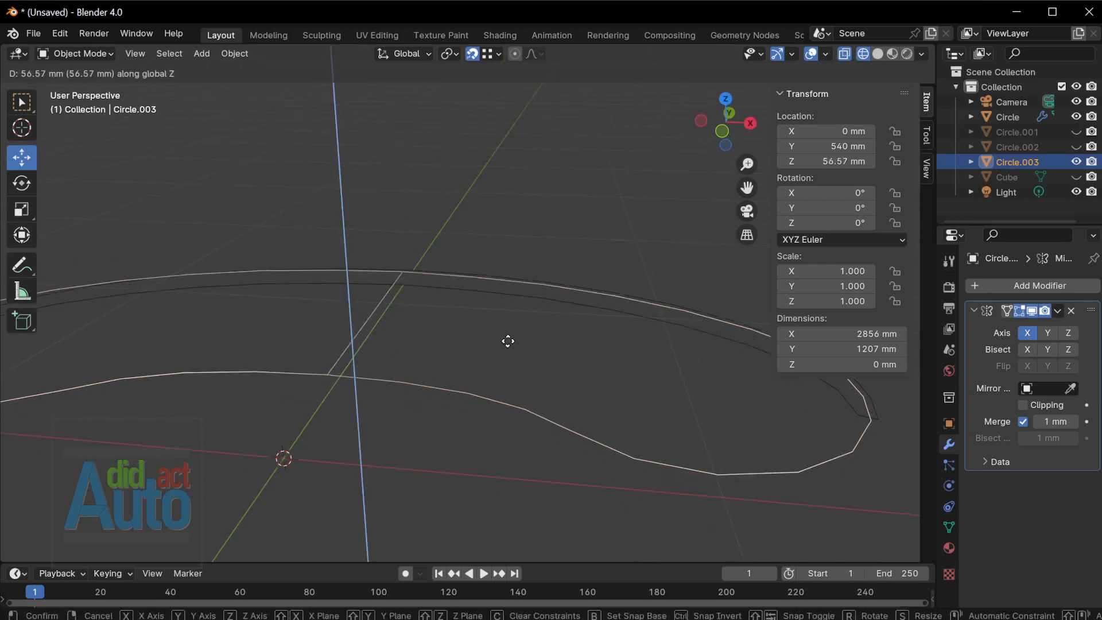
{"action": "key", "text": "Escape"}
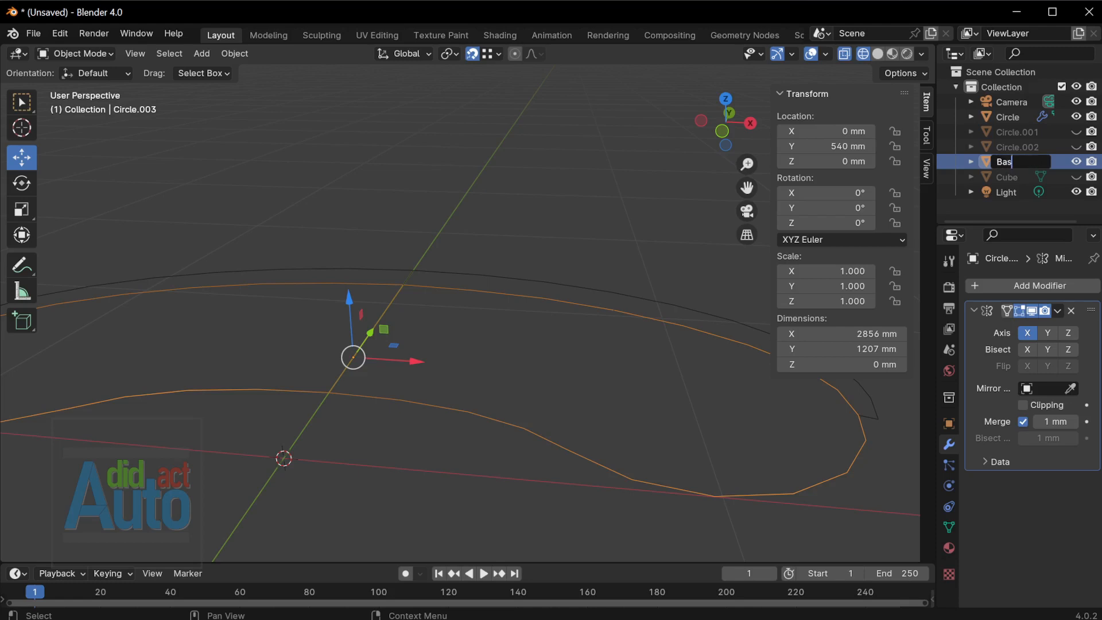
Rename the duplicated inner outline as Base, duplicate it in place, and name the copy Bottom
{"action": "key", "text": "Return"}
{"action": "key", "text": "shift+d"}
{"action": "key", "text": "Escape"}
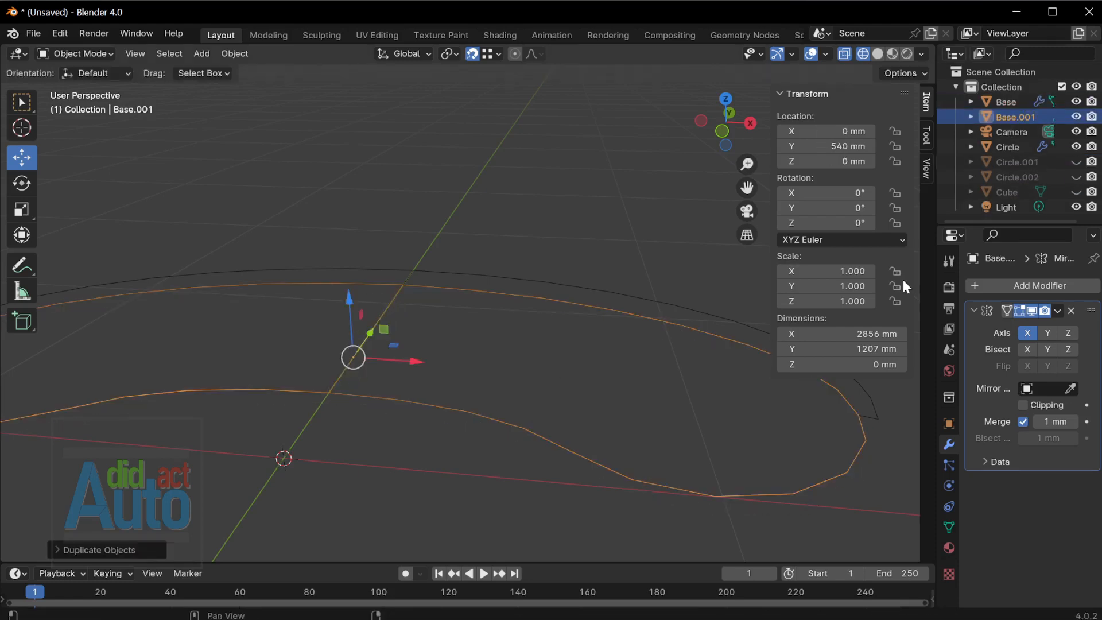
{"action": "double_click", "coordinate": [1013, 116]}
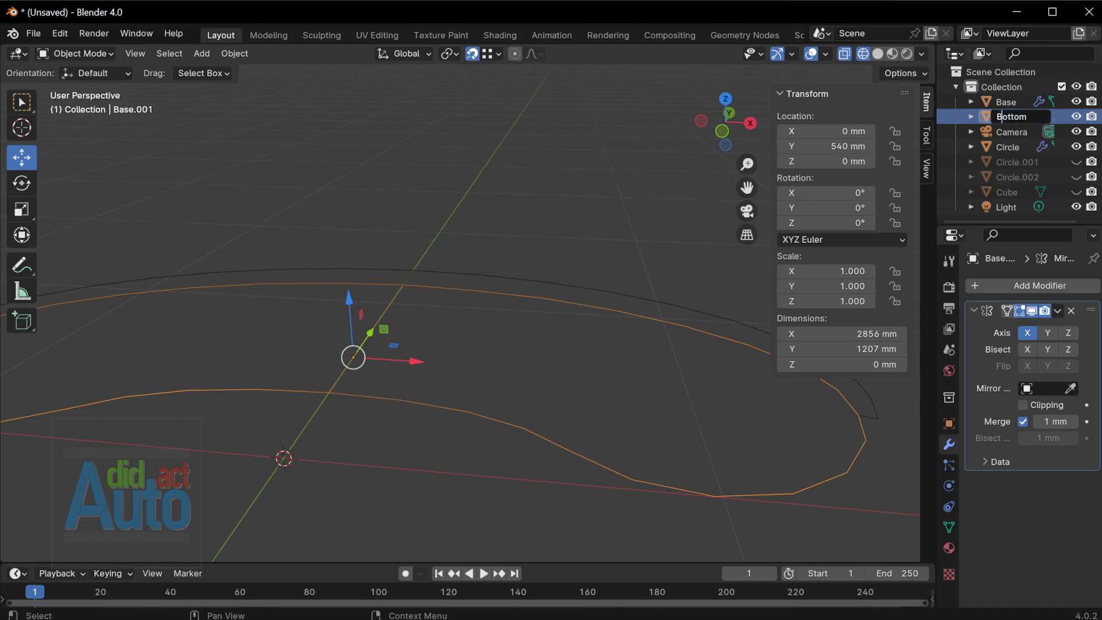
{"action": "key", "text": "Return"}
Duplicate the Bottom outline in place and name the copy Seater
{"action": "left_click", "coordinate": [407, 395]}
{"action": "left_click", "coordinate": [441, 405]}
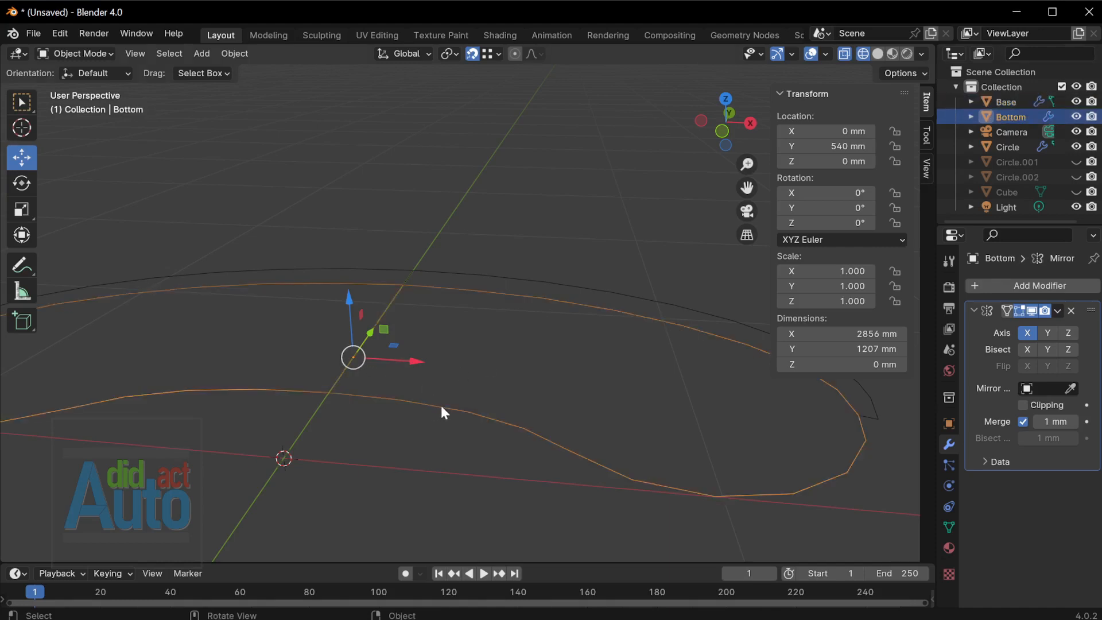
{"action": "key", "text": "shift+d"}
{"action": "right_click", "coordinate": [575, 377]}
{"action": "double_click", "coordinate": [1019, 136]}
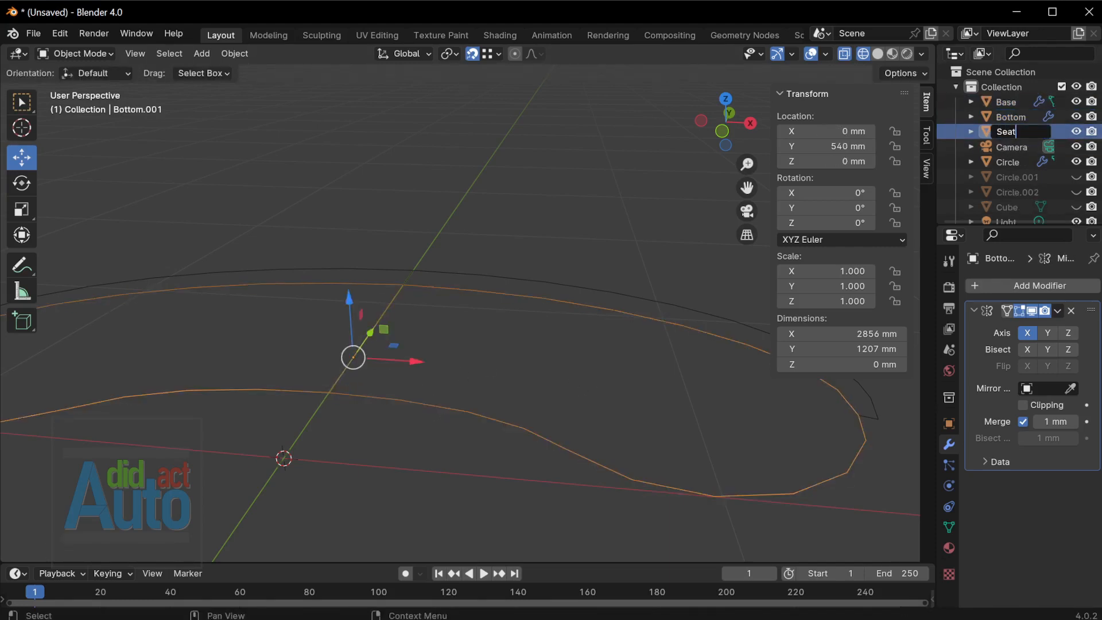
{"action": "key", "text": "Return"}
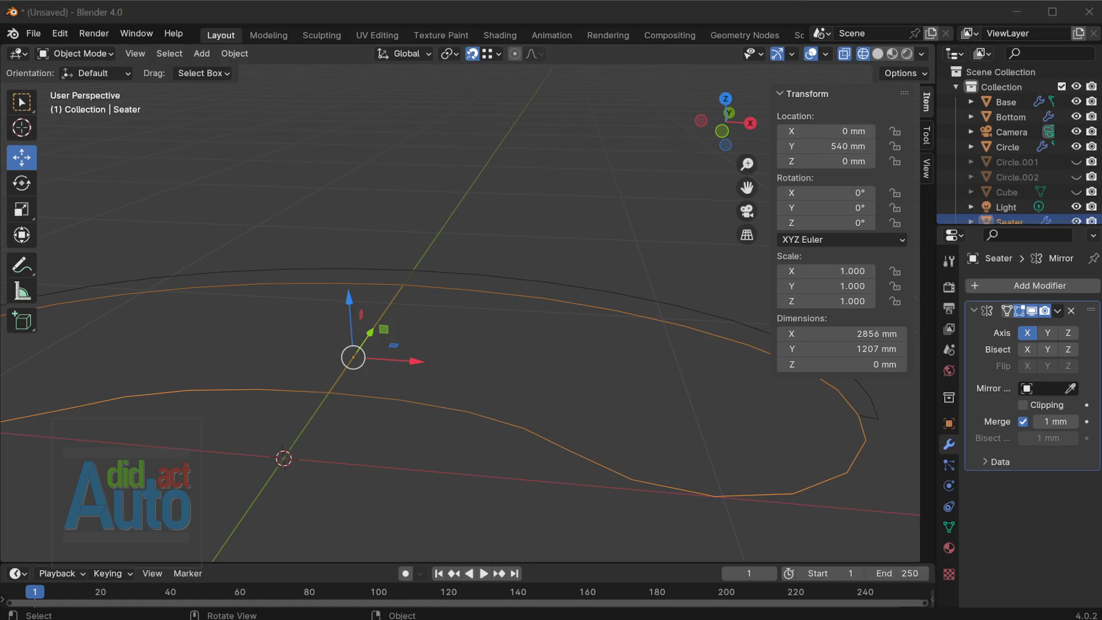
Set the Base outline's Z location to 430 mm
{"action": "left_click", "coordinate": [352, 355]}
{"action": "left_click", "coordinate": [349, 340]}
{"action": "left_click", "coordinate": [372, 384]}
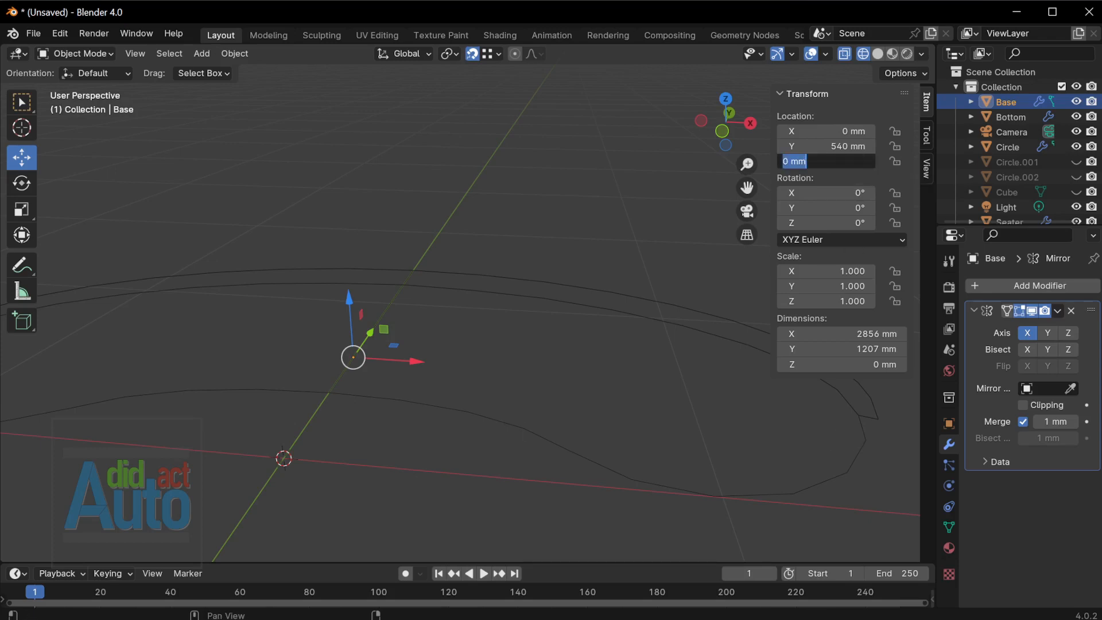
{"action": "left_click", "coordinate": [839, 162]}
{"action": "type", "text": "430"}
{"action": "key", "text": "Return"}
Set the Seater outline's Z location to 50 mm
{"action": "left_click", "coordinate": [618, 471]}
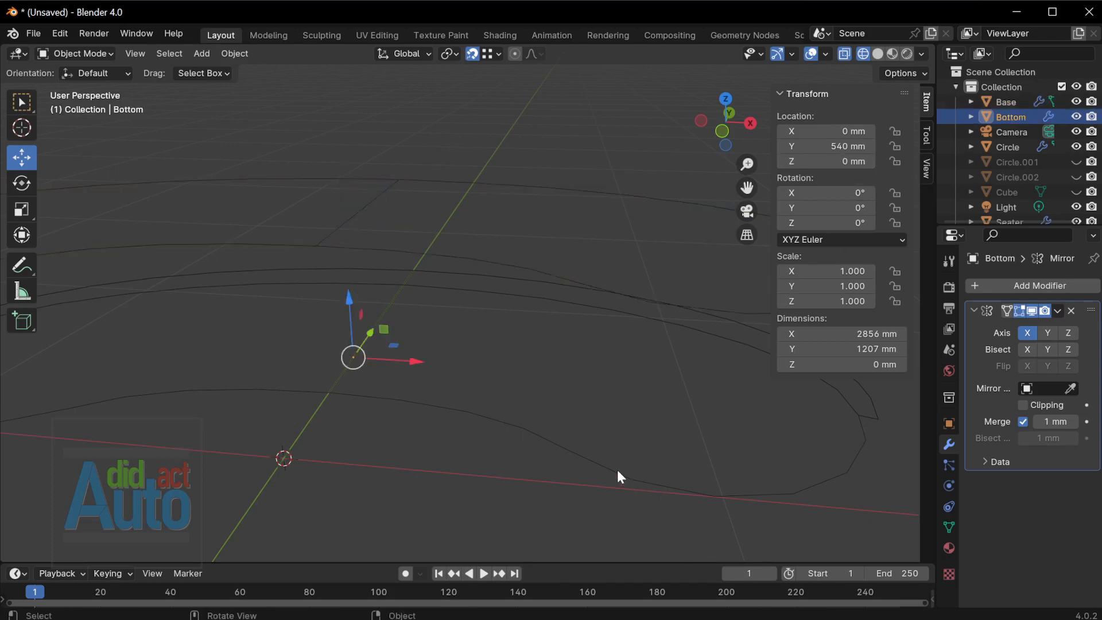
{"action": "left_click", "coordinate": [618, 470]}
{"action": "left_click", "coordinate": [838, 162]}
{"action": "type", "text": "50"}
{"action": "key", "text": "Return"}
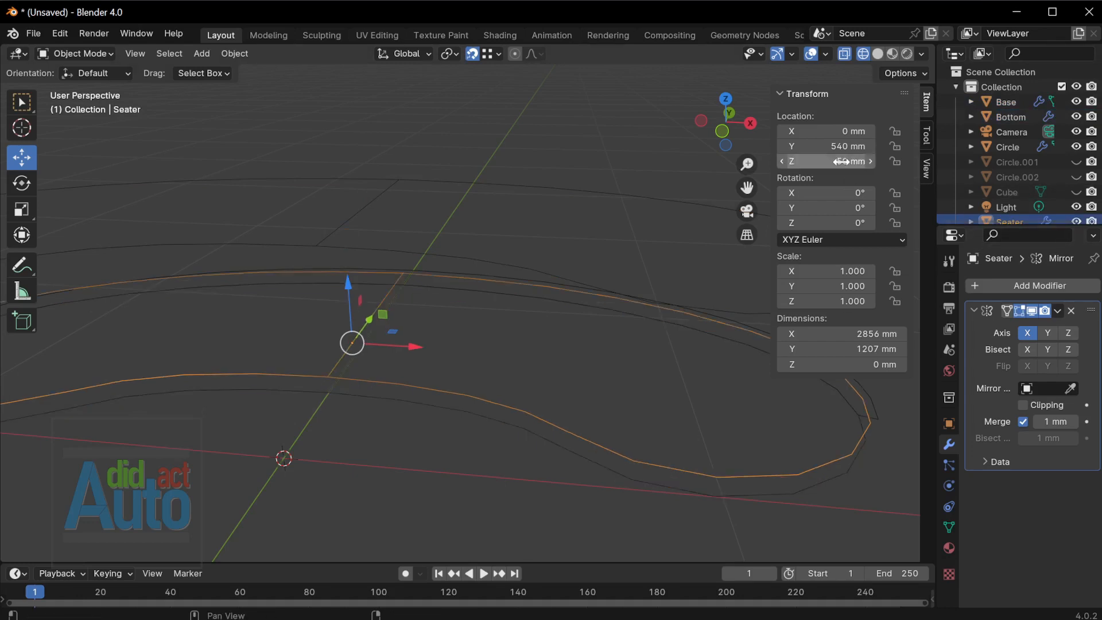
Fill the Base outline with a face
{"action": "scroll", "coordinate": [548, 289], "scroll_direction": "down", "scroll_amount": 2}
{"action": "middle_click_drag", "start_coordinate": [548, 288], "coordinate": [542, 318]}
{"action": "key", "text": "alt+z"}
{"action": "left_click", "coordinate": [721, 342]}
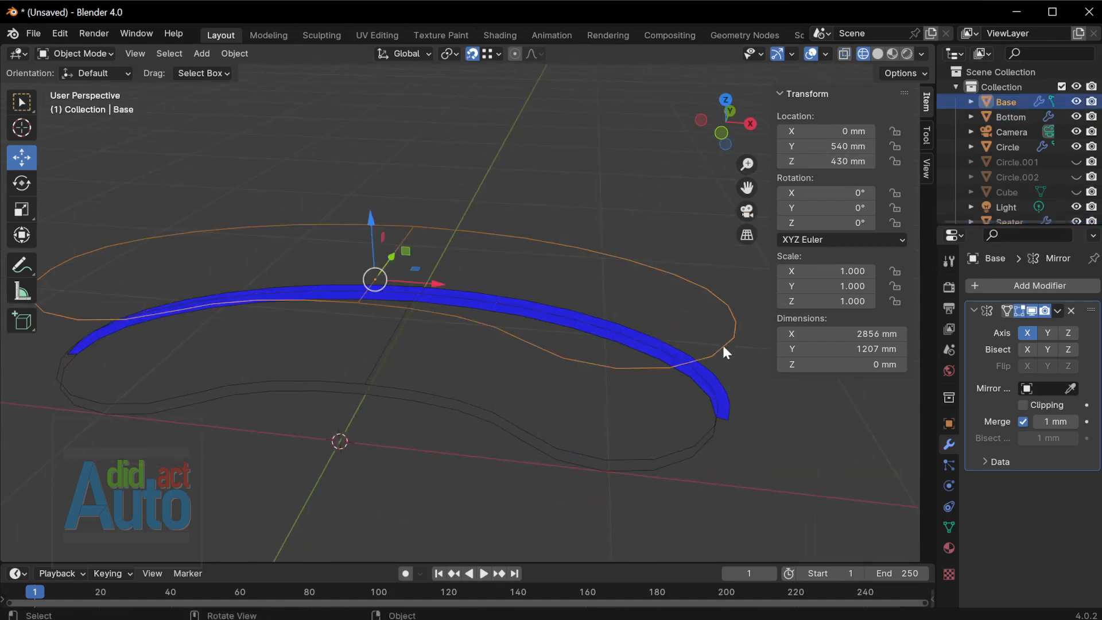
{"action": "middle_click_drag", "start_coordinate": [721, 342], "coordinate": [720, 339]}
{"action": "key", "text": "Tab"}
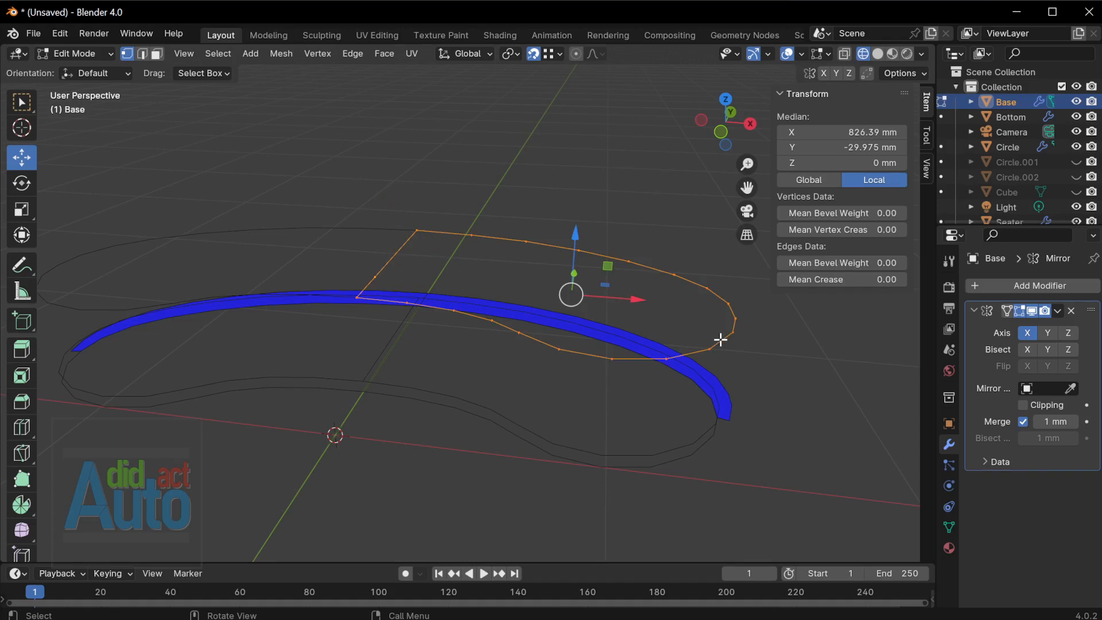
{"action": "key", "text": "f"}
{"action": "key", "text": "Tab"}
Fill the Seater outline with a face
{"action": "left_click", "coordinate": [686, 426]}
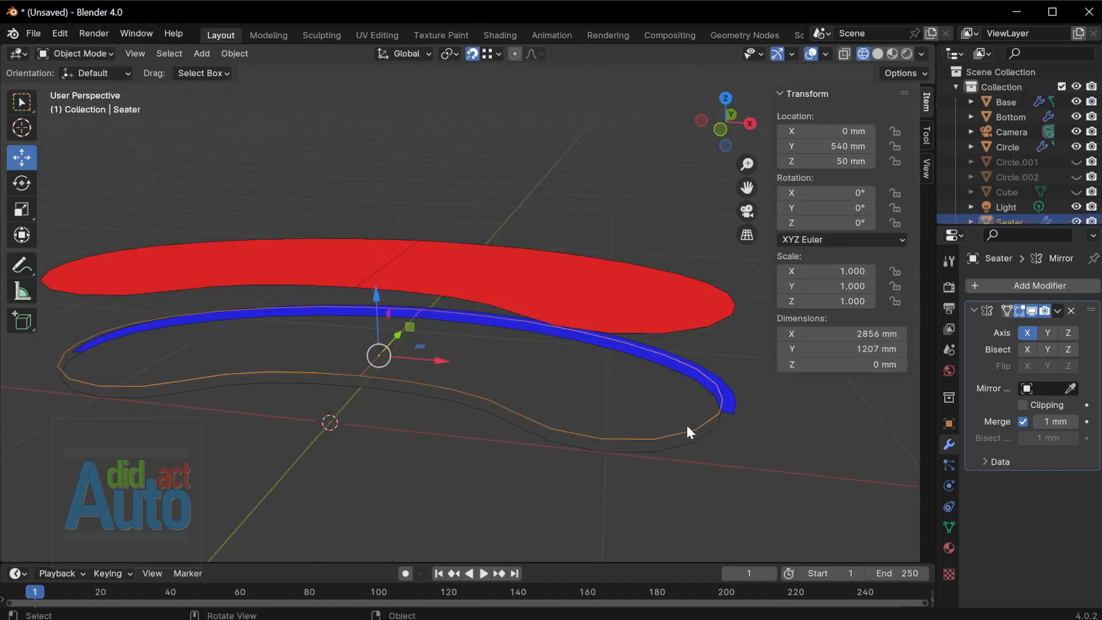
{"action": "key", "text": "Tab"}
{"action": "left_click", "coordinate": [687, 425], "text": "alt"}
{"action": "key", "text": "f"}
{"action": "key", "text": "Tab"}
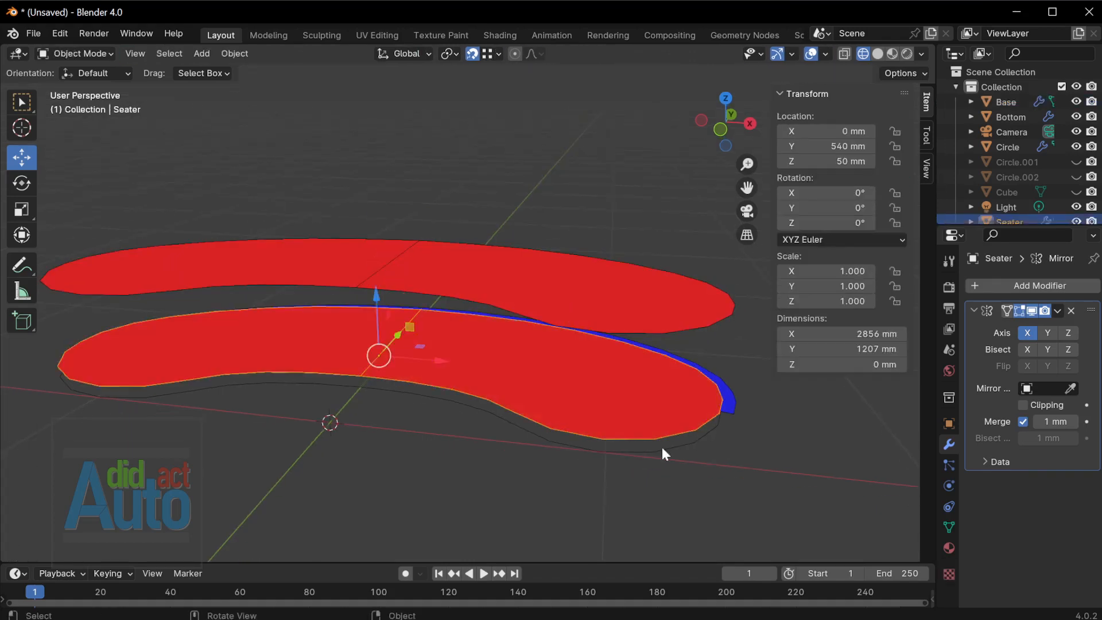
Fill the Bottom outline with a face
{"action": "left_click", "coordinate": [647, 452]}
{"action": "key", "text": "Tab"}
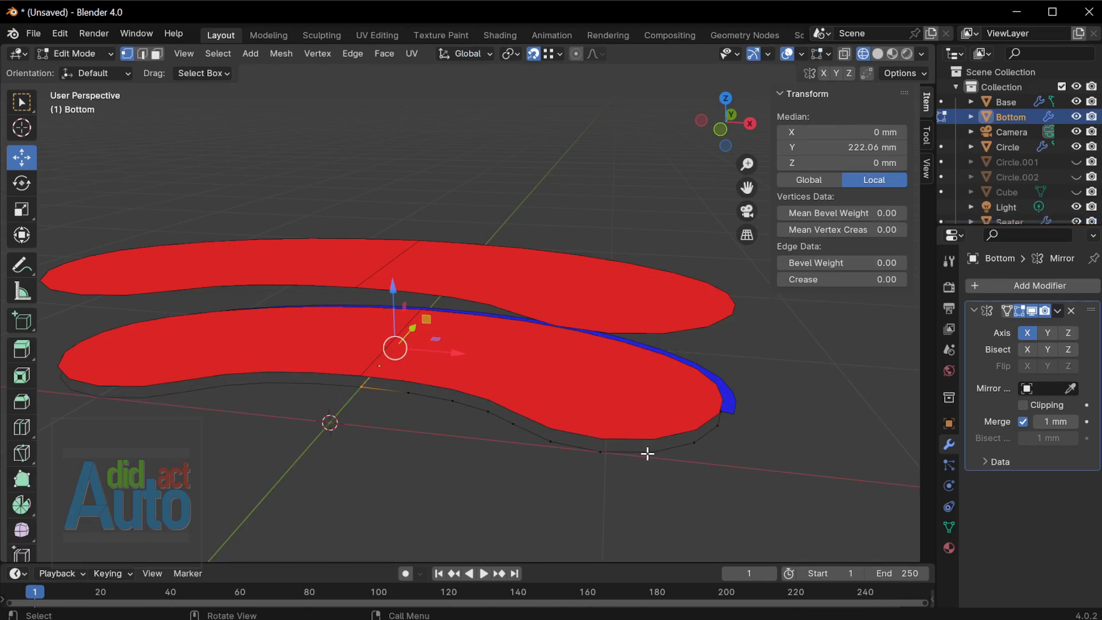
{"action": "left_click", "coordinate": [647, 452], "text": "alt"}
{"action": "key", "text": "f"}
{"action": "key", "text": "Tab"}
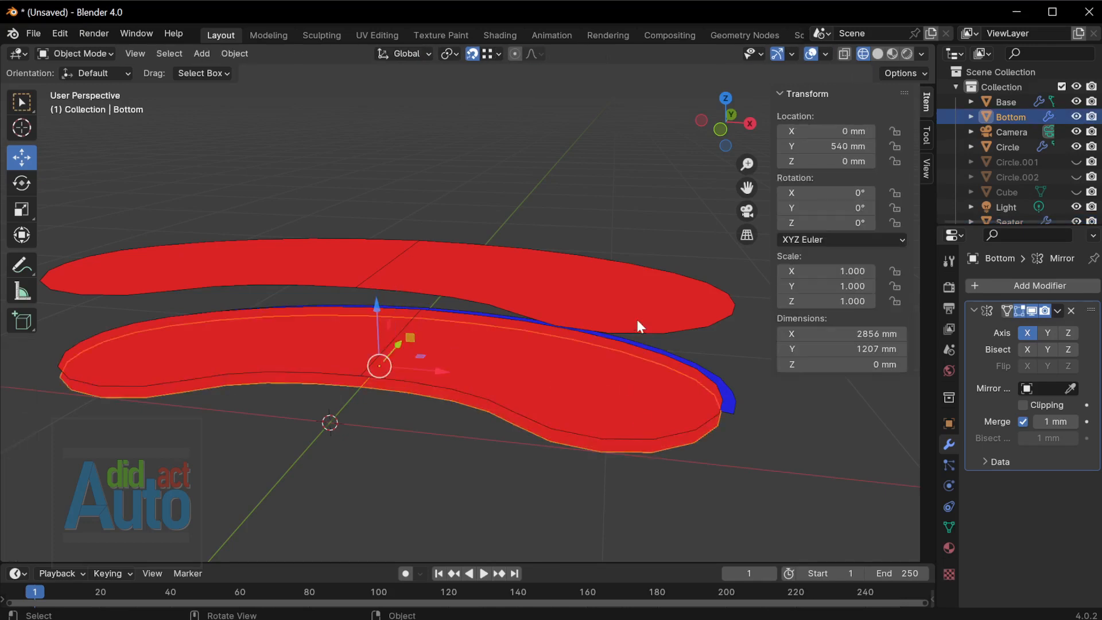
Extrude the Base face 120 mm downward
{"action": "left_click", "coordinate": [638, 317]}
{"action": "key", "text": "Tab"}
{"action": "key", "text": "e"}
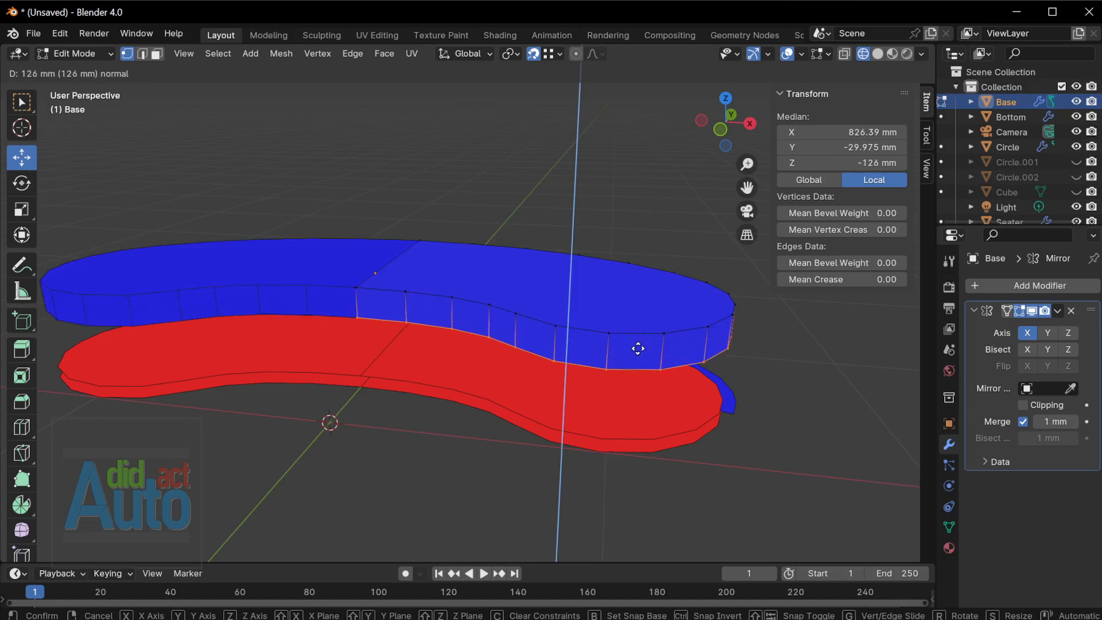
{"action": "type", "text": "120"}
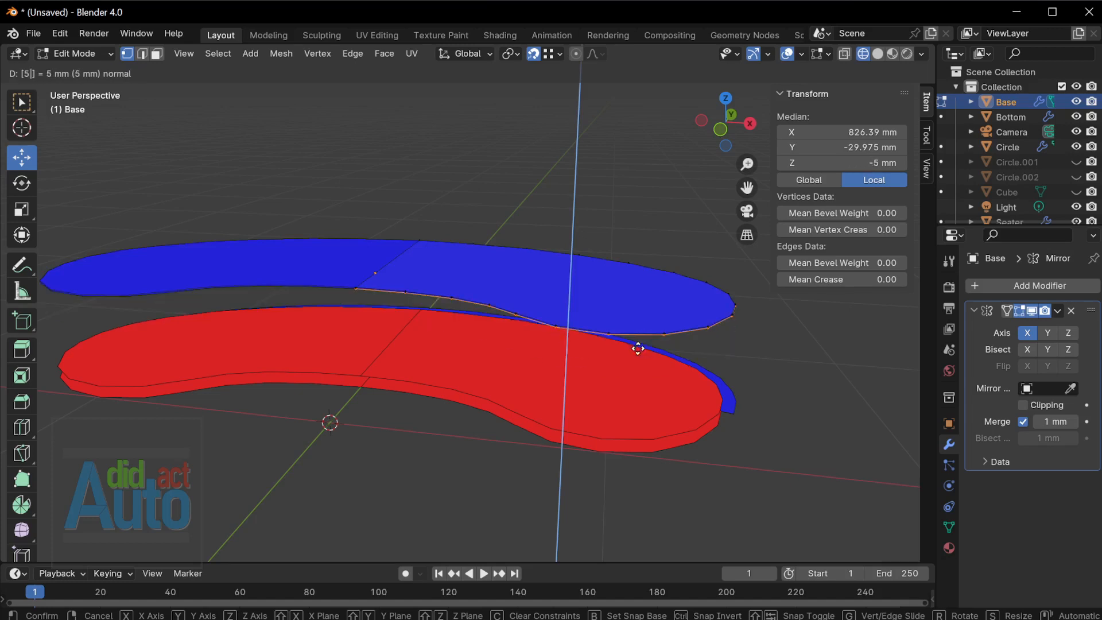
{"action": "key", "text": "Return"}
{"action": "key", "text": "Tab"}
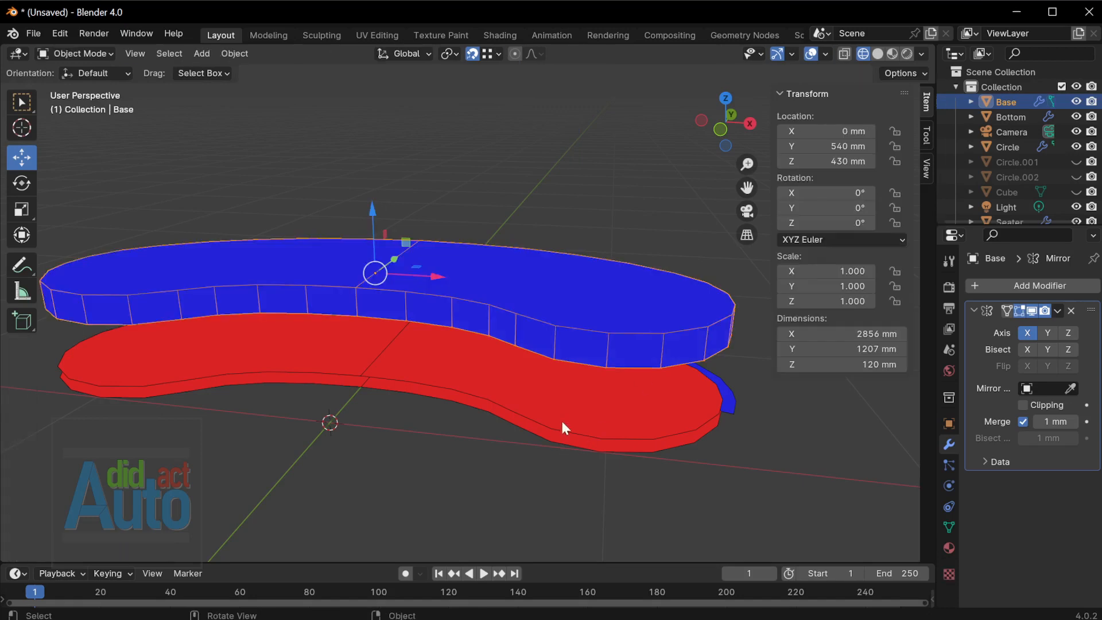
Extrude the Seater face 260 mm upward and flip the normals of the resulting block
{"action": "left_click", "coordinate": [562, 424]}
{"action": "key", "text": "Tab"}
{"action": "key", "text": "e"}
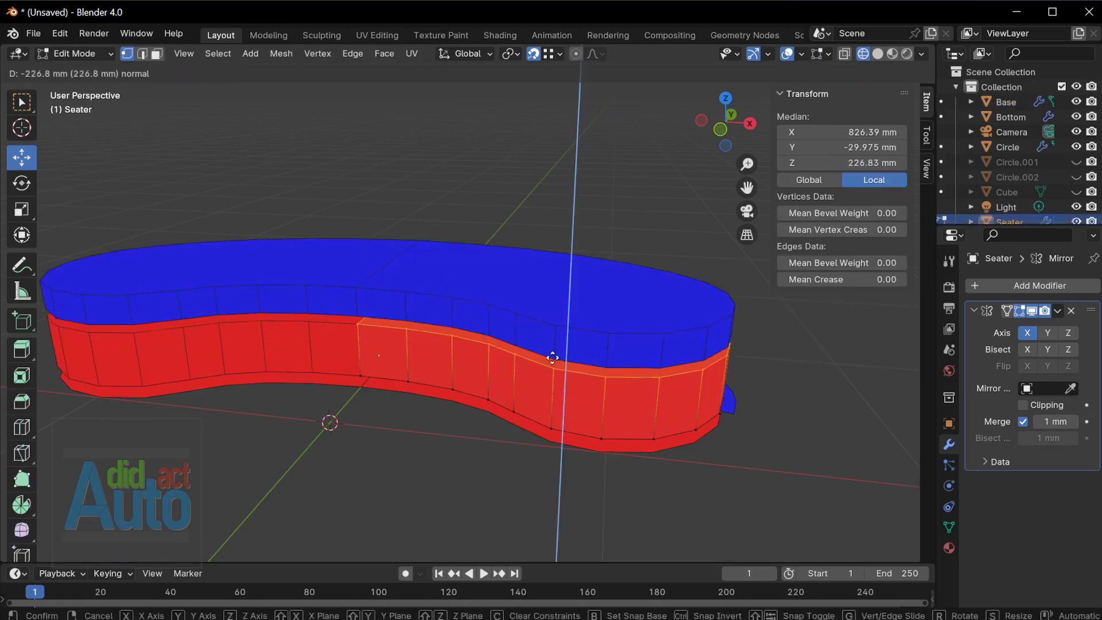
{"action": "type", "text": "260"}
{"action": "key", "text": "Return"}
{"action": "key", "text": "ctrl+KP_Add"}
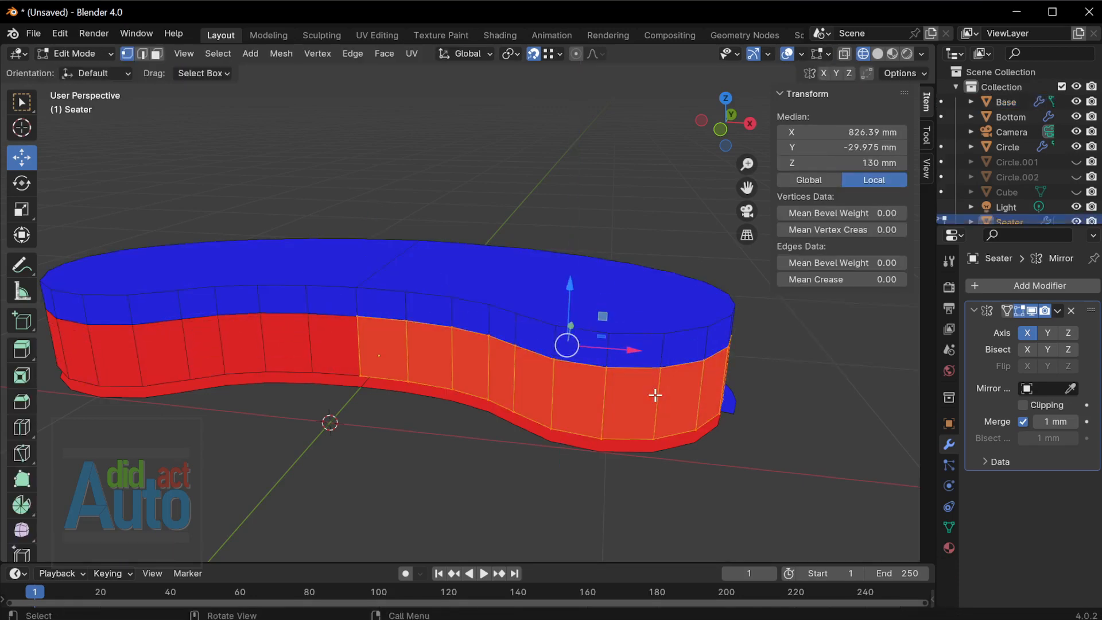
{"action": "key", "text": "alt+n"}
{"action": "left_click", "coordinate": [649, 381]}
{"action": "key", "text": "Tab"}
Set the local Z of the Base block's lower edge loop to -150 mm
{"action": "middle_click_drag", "start_coordinate": [636, 427], "coordinate": [580, 349]}
{"action": "left_click", "coordinate": [575, 343]}
{"action": "key", "text": "Tab"}
{"action": "left_click", "coordinate": [873, 163]}
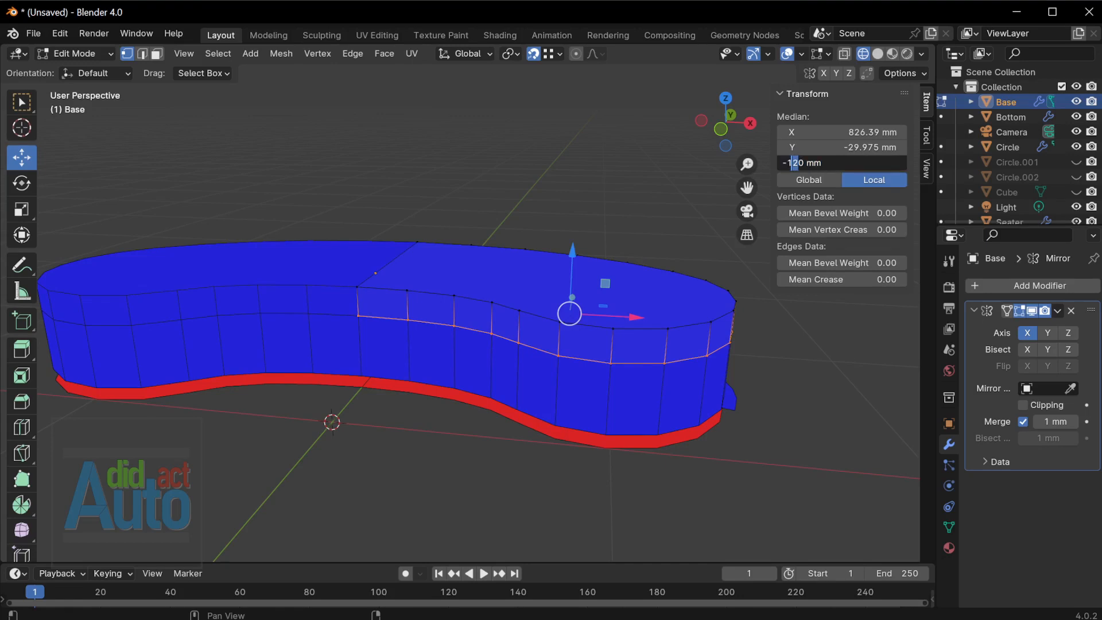
{"action": "type", "text": "5"}
{"action": "key", "text": "Return"}
{"action": "key", "text": "Tab"}
Set the local Z of the Seater block's upper edge loop to 230 mm
{"action": "left_click", "coordinate": [631, 405]}
{"action": "key", "text": "Tab"}
{"action": "left_click", "coordinate": [620, 353]}
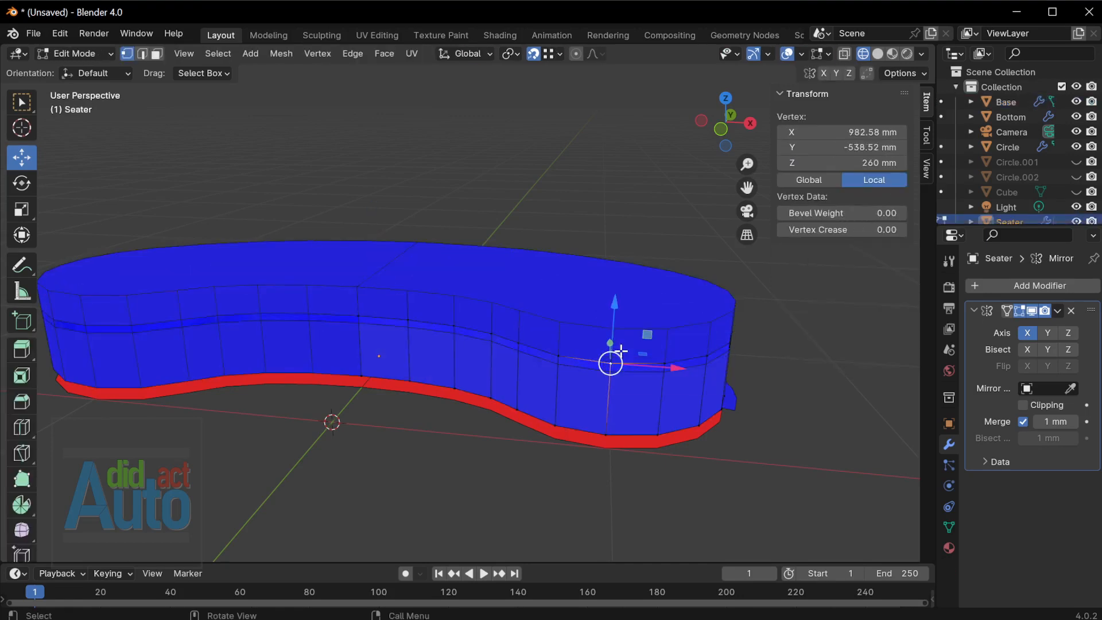
{"action": "left_click", "coordinate": [622, 355], "text": "alt"}
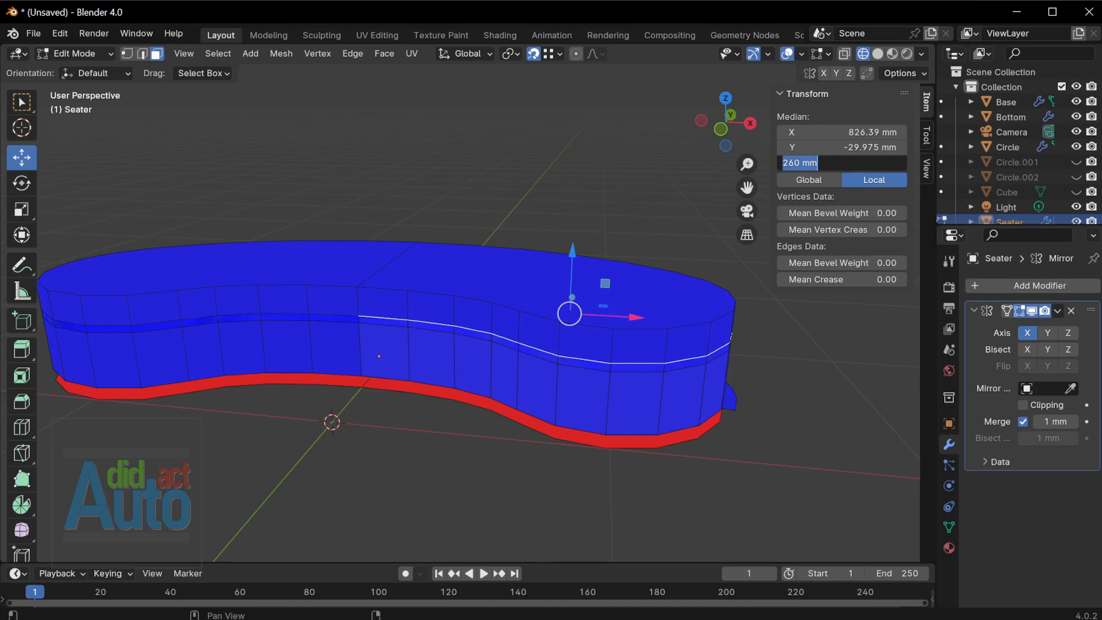
{"action": "type", "text": "3"}
{"action": "key", "text": "Return"}
Inset the Bottom face by 50 mm
{"action": "scroll", "coordinate": [725, 433], "scroll_direction": "up", "scroll_amount": 3}
{"action": "middle_click_drag", "start_coordinate": [683, 428], "coordinate": [572, 380]}
{"action": "key", "text": "Tab"}
{"action": "left_click", "coordinate": [639, 463]}
{"action": "key", "text": "Tab"}
{"action": "middle_click_drag", "start_coordinate": [639, 462], "coordinate": [713, 342]}
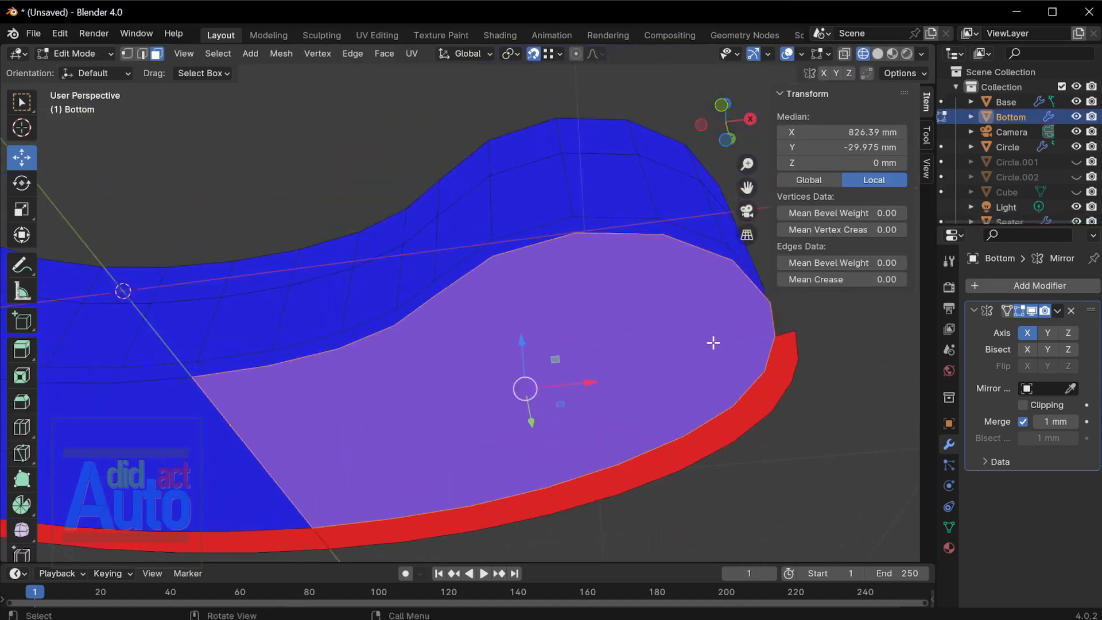
{"action": "key", "text": "i"}
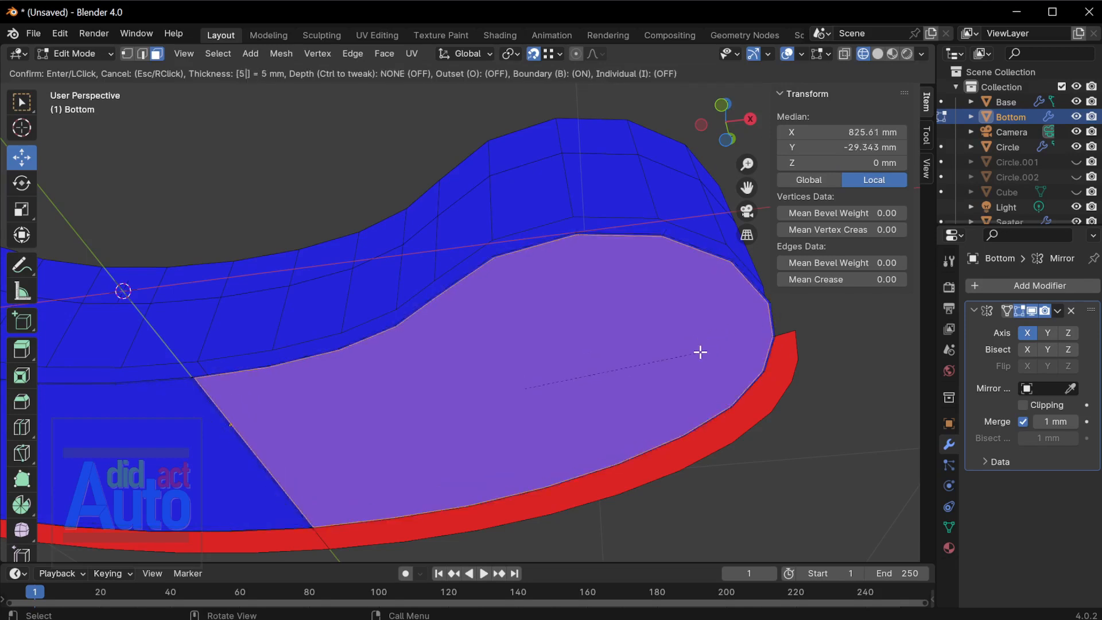
{"action": "key", "text": "Return"}
Delete the Bottom's original edge on the mirror line and set the inset edge beside it to X 0 mm
{"action": "middle_click_drag", "start_coordinate": [468, 373], "coordinate": [477, 374]}
{"action": "middle_click_drag", "start_coordinate": [227, 433], "coordinate": [480, 386], "text": "shift"}
{"action": "scroll", "coordinate": [480, 386], "scroll_direction": "up", "scroll_amount": 1}
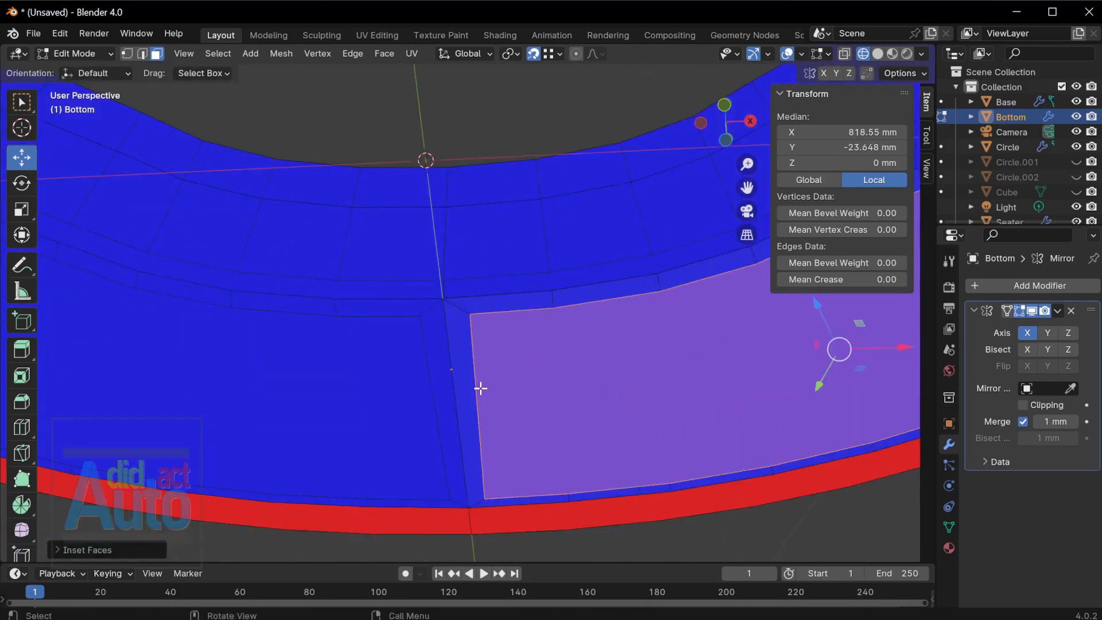
{"action": "key", "text": "2"}
{"action": "left_click", "coordinate": [480, 386]}
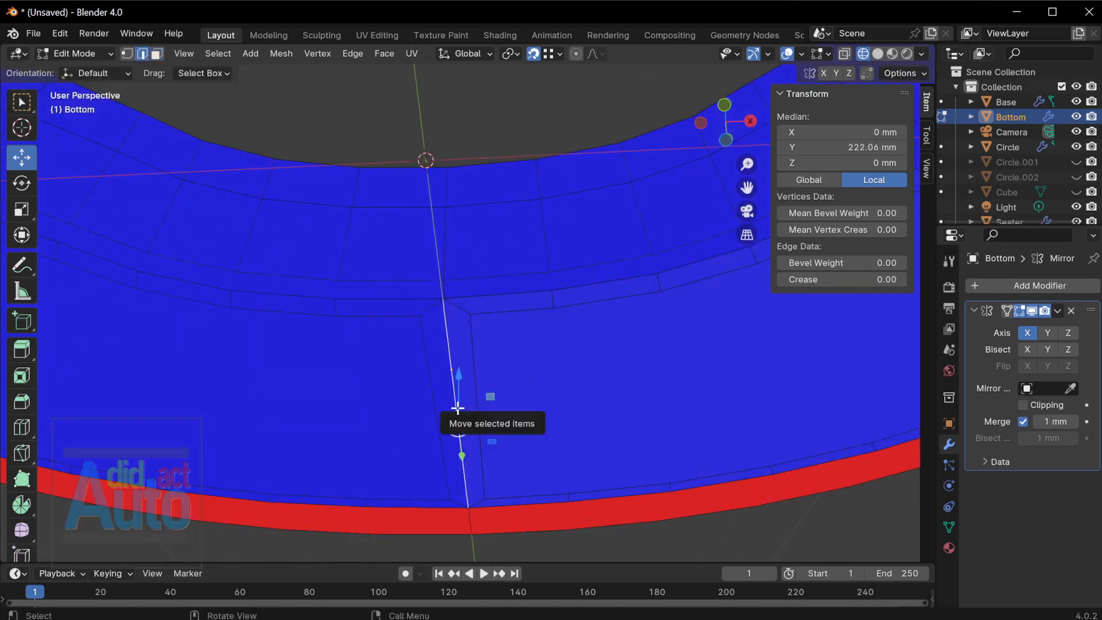
{"action": "key", "text": "x"}
{"action": "left_click", "coordinate": [457, 426]}
{"action": "left_click", "coordinate": [841, 132]}
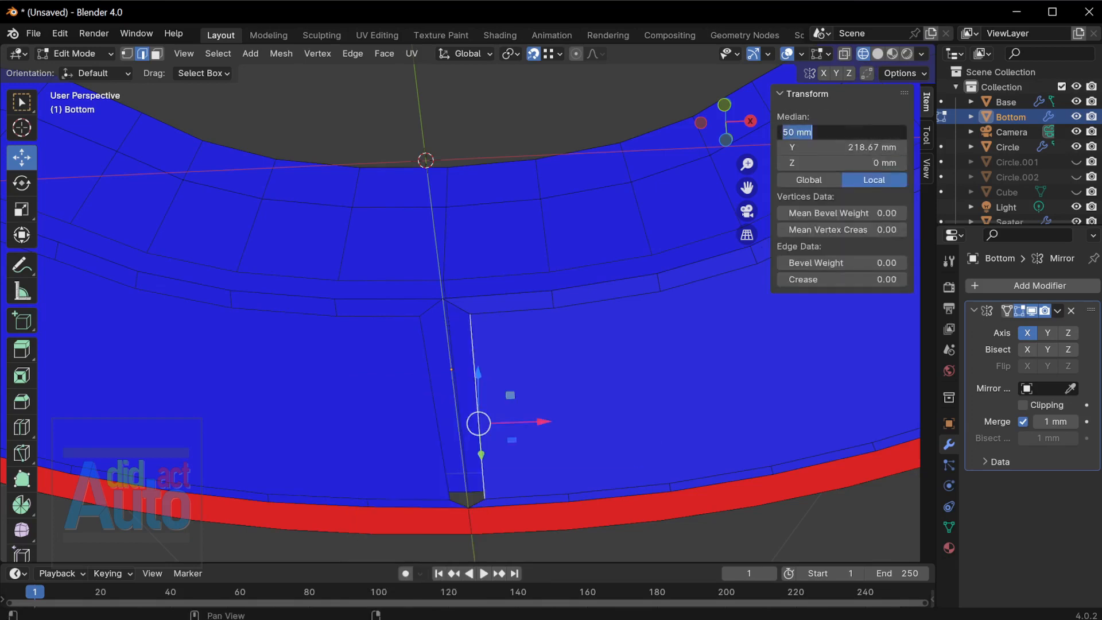
{"action": "type", "text": "0"}
{"action": "key", "text": "Return"}
Delete the Bottom's outer edge loop outside the inset
{"action": "double_click", "coordinate": [505, 294]}
{"action": "scroll", "coordinate": [488, 295], "scroll_direction": "down", "scroll_amount": 5}
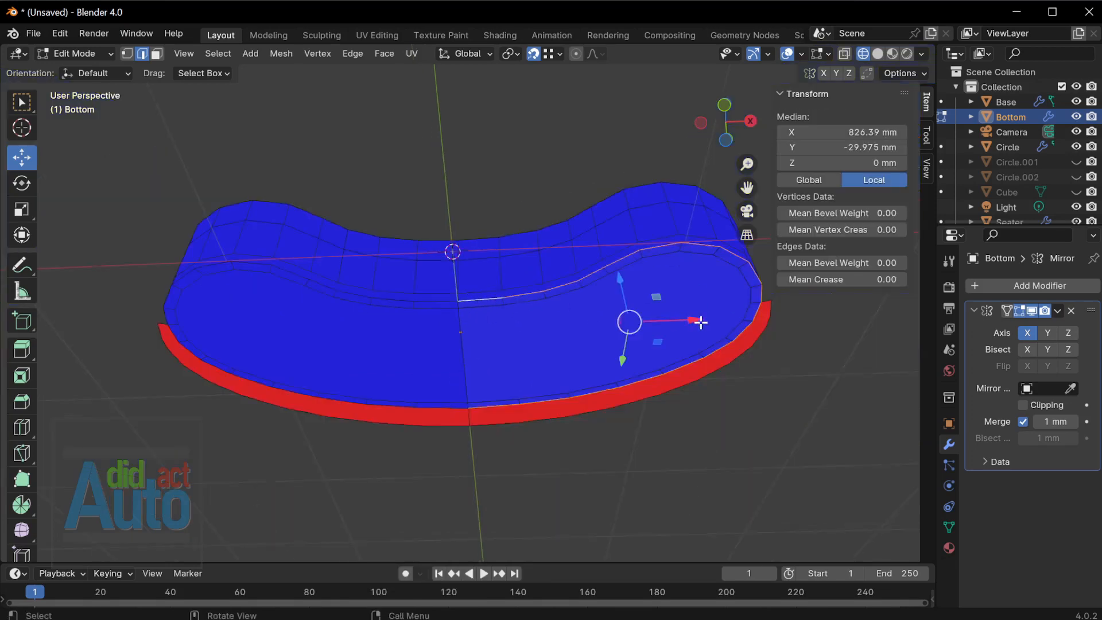
{"action": "scroll", "coordinate": [699, 319], "scroll_direction": "up", "scroll_amount": 1}
{"action": "key", "text": "x"}
{"action": "left_click", "coordinate": [701, 308]}
Extrude the remaining Bottom face 50 mm upward and flip all of its normals
{"action": "middle_click_drag", "start_coordinate": [725, 317], "coordinate": [698, 363]}
{"action": "left_click", "coordinate": [691, 337]}
{"action": "key", "text": "3"}
{"action": "left_click", "coordinate": [680, 329]}
{"action": "type", "text": "e50-"}
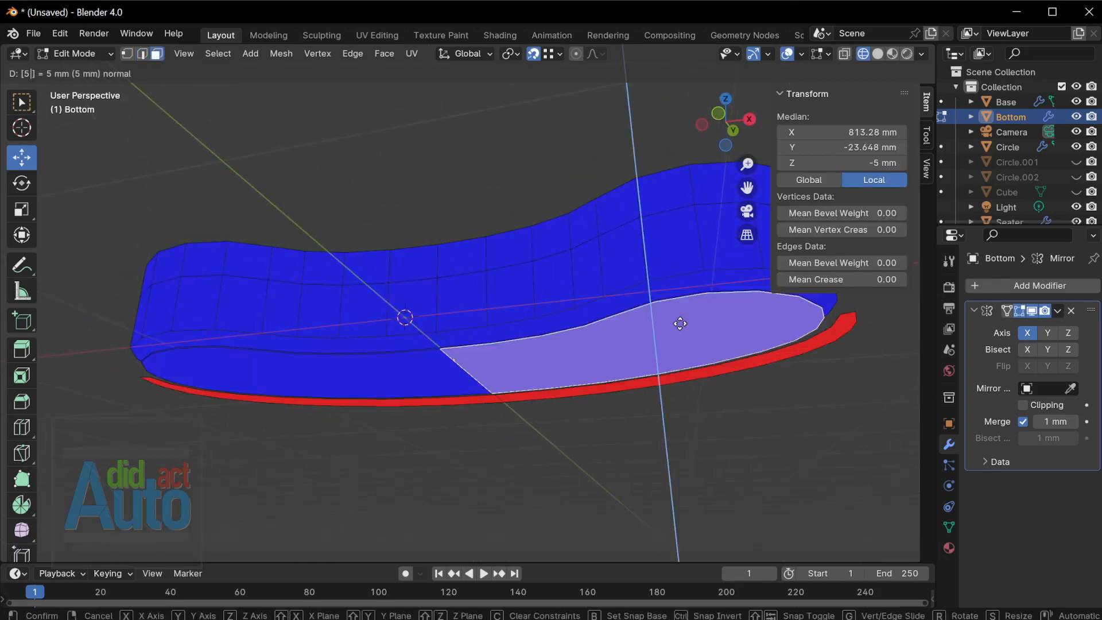
{"action": "key", "text": "Return"}
{"action": "key", "text": "a"}
{"action": "key", "text": "alt+n"}
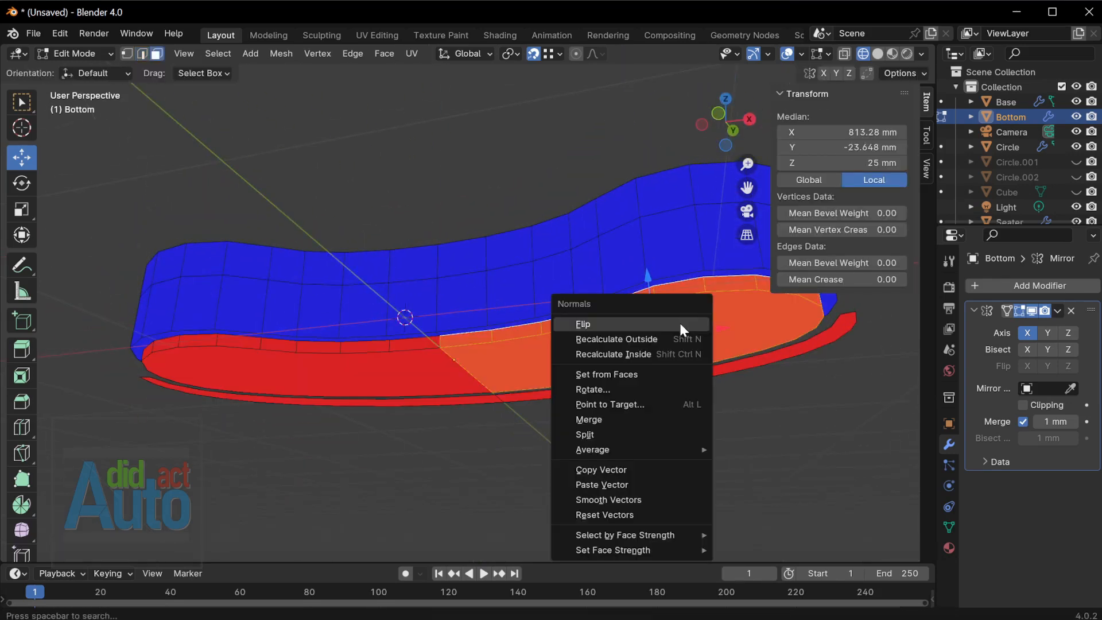
{"action": "left_click", "coordinate": [679, 323]}
Hide the Bottom's Mirror preview and delete its end face on the mirror line
{"action": "middle_click_drag", "start_coordinate": [679, 324], "coordinate": [740, 367]}
{"action": "left_click", "coordinate": [1031, 312]}
{"action": "middle_click_drag", "start_coordinate": [571, 367], "coordinate": [613, 351]}
{"action": "scroll", "coordinate": [453, 381], "scroll_direction": "up", "scroll_amount": 5}
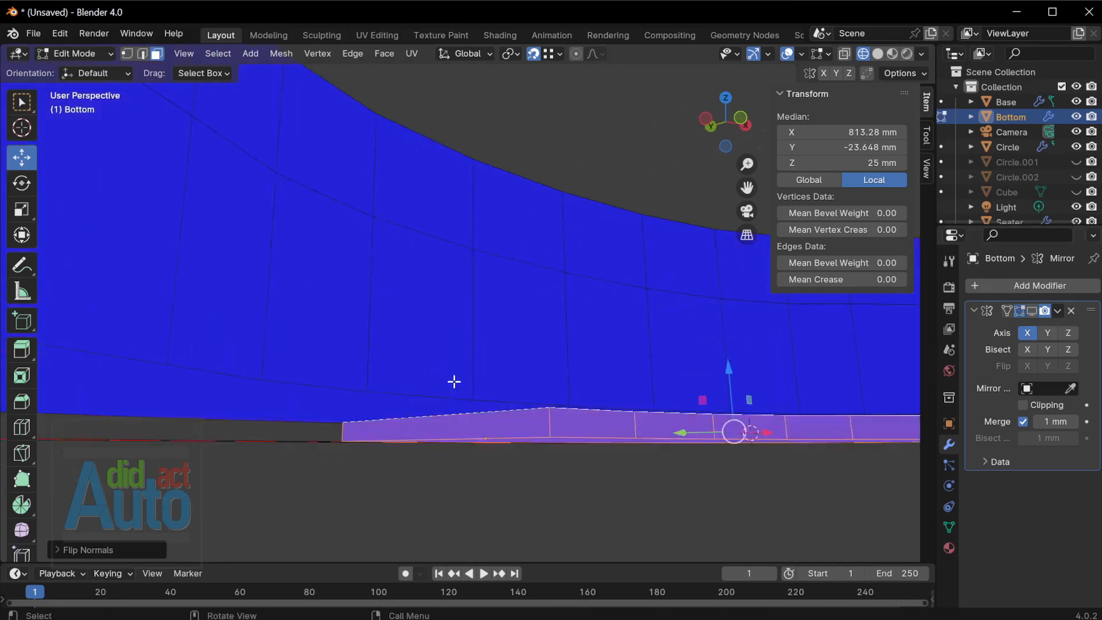
{"action": "middle_click_drag", "start_coordinate": [453, 381], "coordinate": [457, 392]}
{"action": "left_click", "coordinate": [502, 448]}
{"action": "key", "text": "x"}
{"action": "left_click", "coordinate": [502, 468]}
{"action": "key", "text": "Tab"}
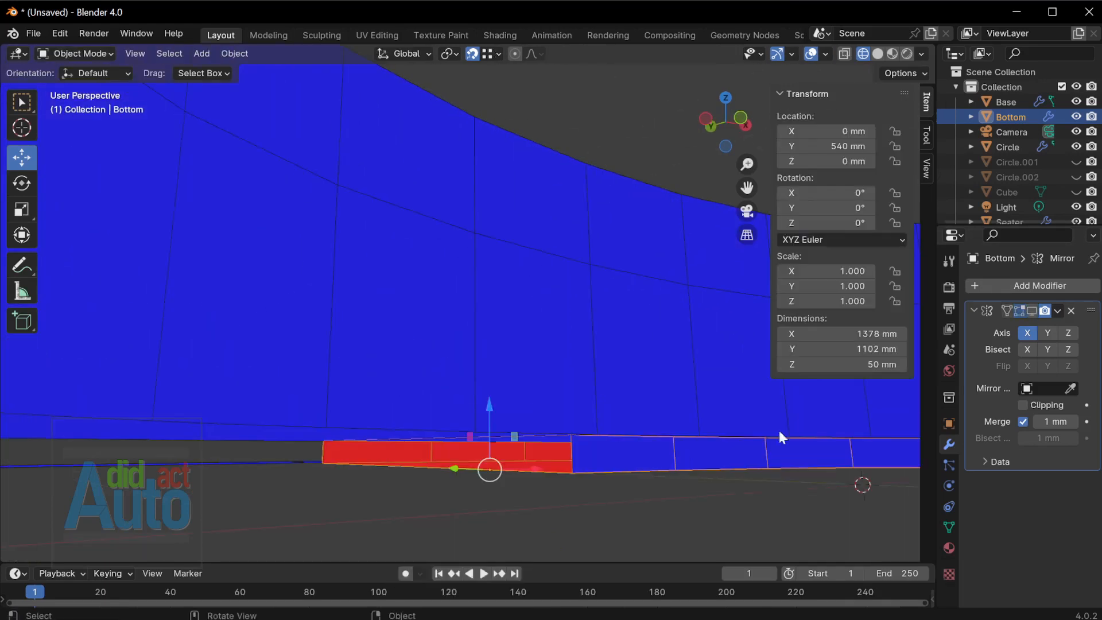
Delete the Seater's end face on the mirror line and show its mirrored half again
{"action": "left_click", "coordinate": [779, 435]}
{"action": "key", "text": "Tab"}
{"action": "left_click", "coordinate": [515, 367]}
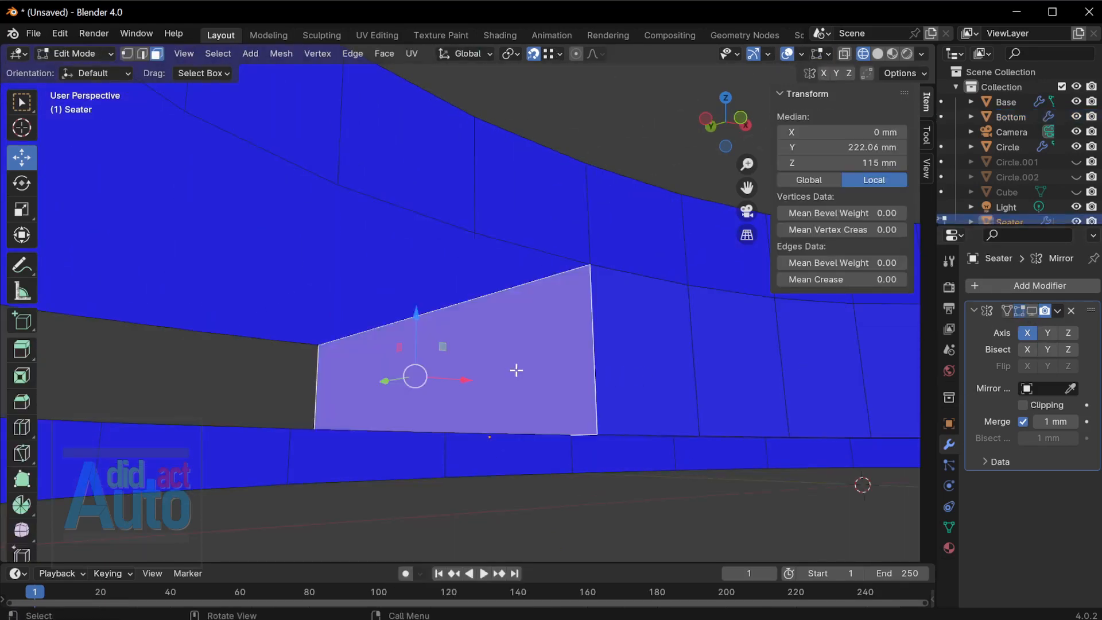
{"action": "key", "text": "x"}
{"action": "left_click", "coordinate": [516, 367]}
{"action": "key", "text": "Tab"}
{"action": "key", "text": "Tab"}
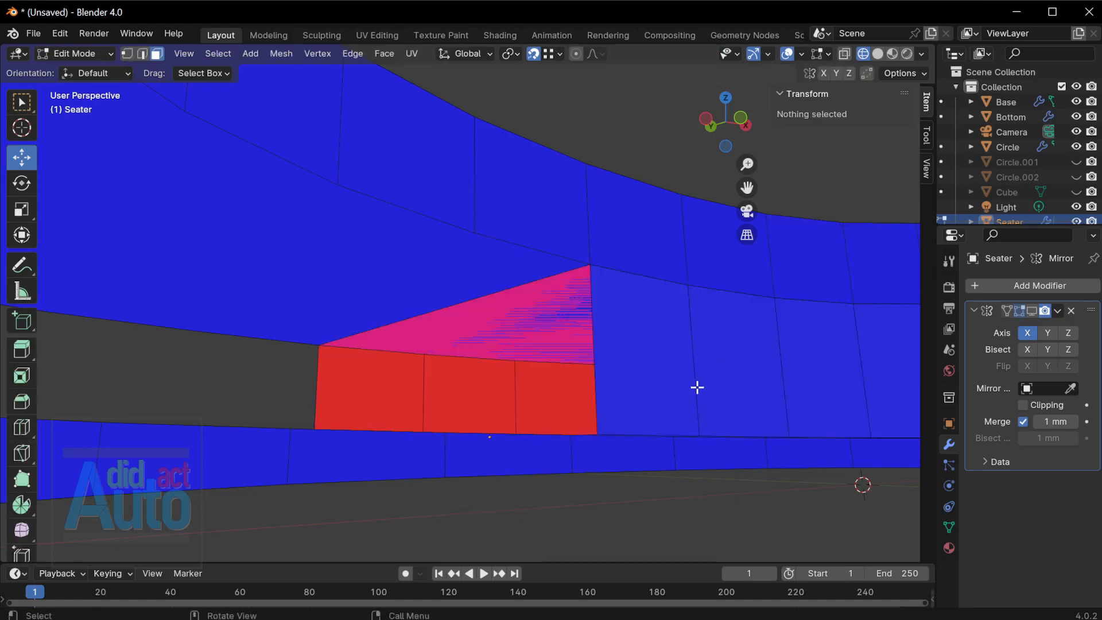
{"action": "key", "text": "Tab"}
{"action": "left_click", "coordinate": [1031, 312]}
Hide the Base's Mirror preview, delete its end face on the mirror line, and turn the preview back on
{"action": "middle_click_drag", "start_coordinate": [657, 359], "coordinate": [597, 350]}
{"action": "key", "text": "n"}
{"action": "middle_click_drag", "start_coordinate": [588, 264], "coordinate": [597, 313]}
{"action": "left_click", "coordinate": [629, 324]}
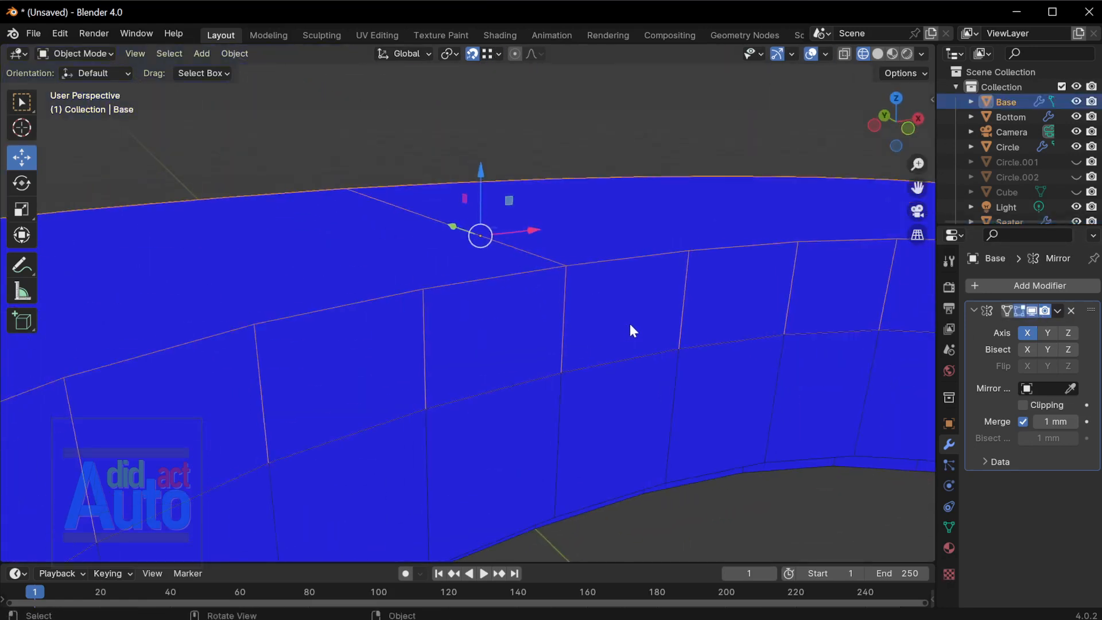
{"action": "key", "text": "Tab"}
{"action": "left_click", "coordinate": [1031, 312]}
{"action": "left_click", "coordinate": [542, 301]}
{"action": "key", "text": "x"}
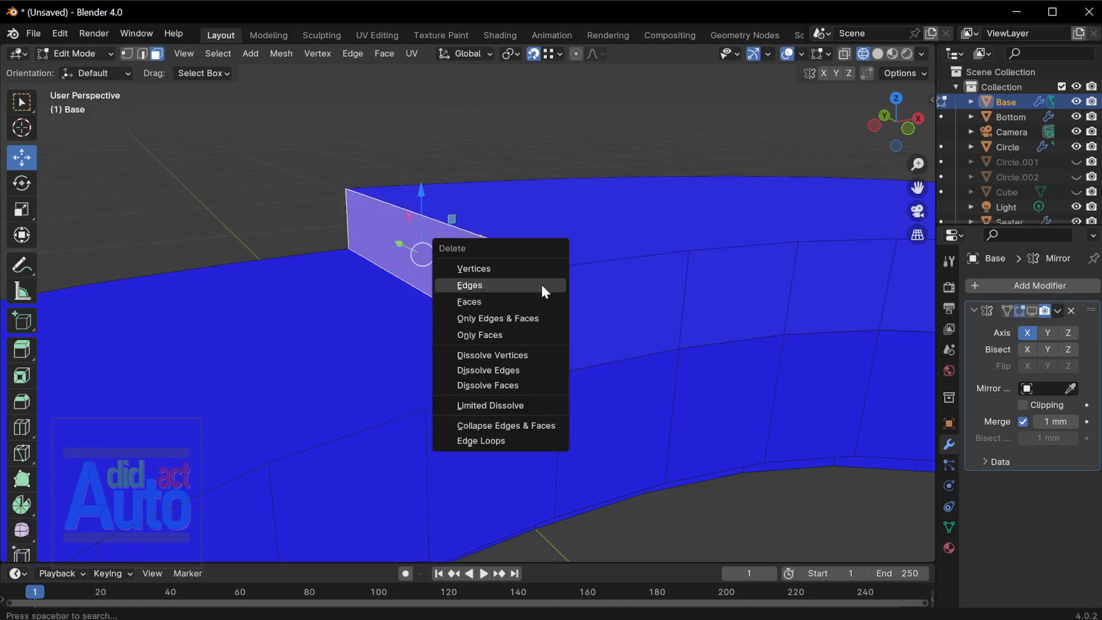
{"action": "left_click", "coordinate": [542, 285]}
{"action": "key", "text": "Tab"}
{"action": "left_click", "coordinate": [1032, 311]}
Set the Z location of the curved backrest strip, Circle, to 50 mm
{"action": "scroll", "coordinate": [582, 340], "scroll_direction": "down", "scroll_amount": 5}
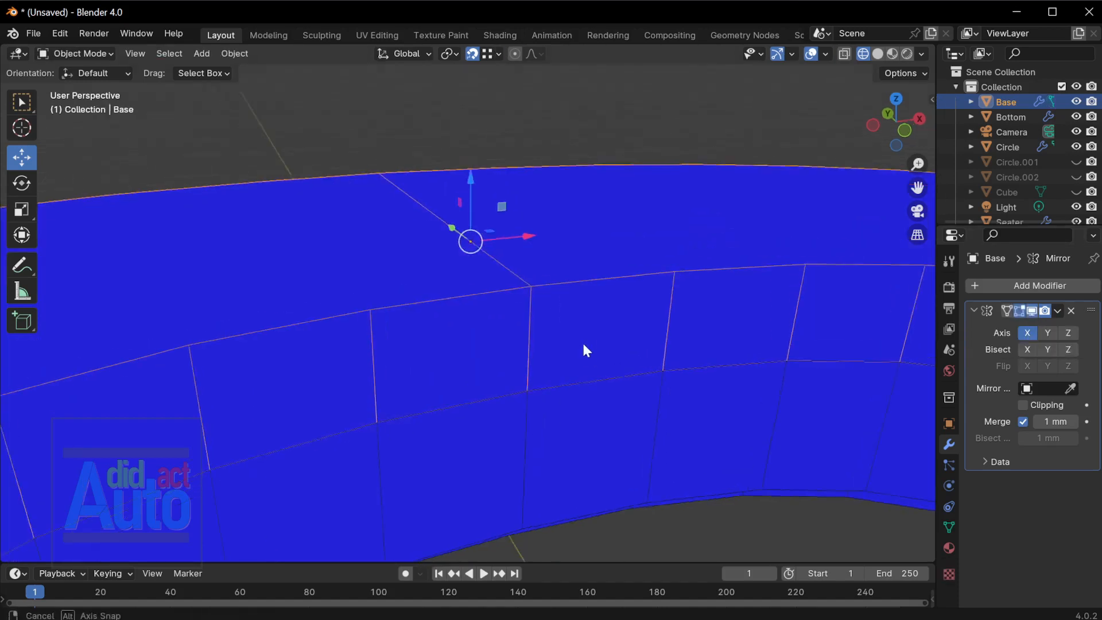
{"action": "middle_click_drag", "start_coordinate": [560, 343], "coordinate": [542, 385]}
{"action": "left_click", "coordinate": [543, 384]}
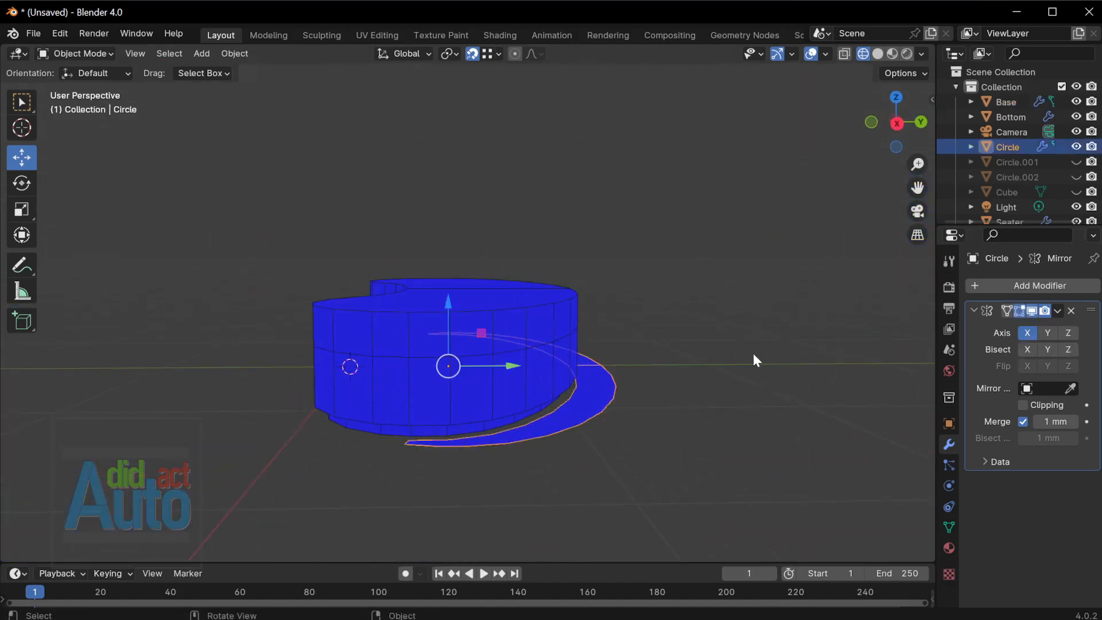
{"action": "type", "text": "n50"}
{"action": "key", "text": "Return"}
Extrude the Circle strip 730 mm upward by snapping to the top of the temporarily shown Cube envelope
{"action": "middle_click_drag", "start_coordinate": [580, 313], "coordinate": [549, 322]}
{"action": "key", "text": "Tab"}
{"action": "middle_click_drag", "start_coordinate": [624, 380], "coordinate": [469, 433]}
{"action": "left_click", "coordinate": [1076, 192]}
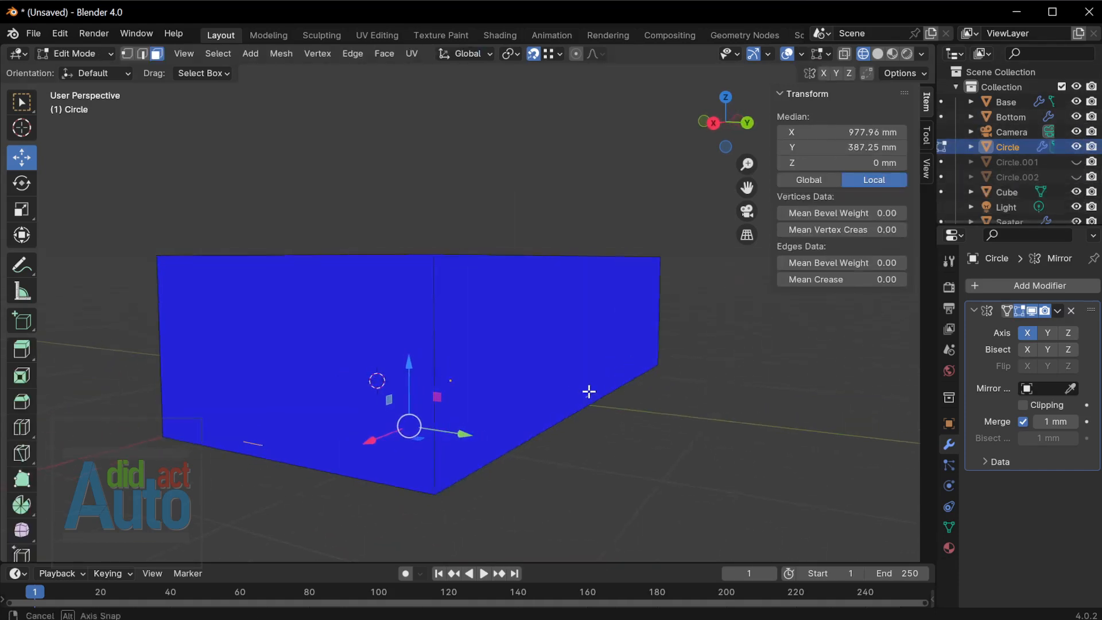
{"action": "key", "text": "shift+z"}
{"action": "key", "text": "e"}
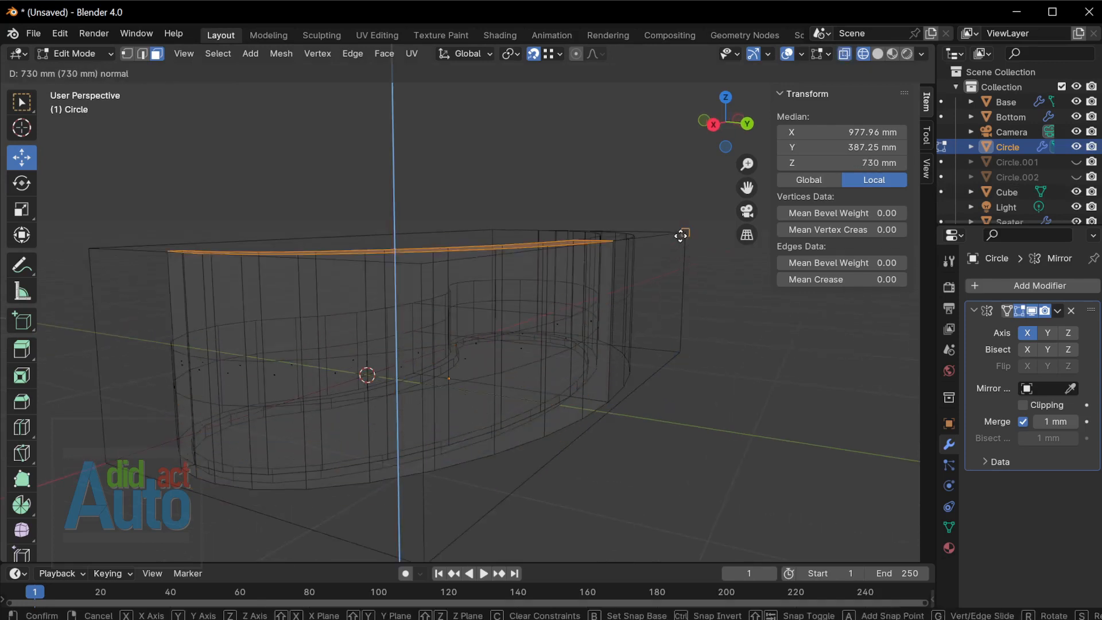
{"action": "left_click", "coordinate": [684, 236]}
{"action": "middle_click_drag", "start_coordinate": [684, 236], "coordinate": [728, 317]}
{"action": "middle_click_drag", "start_coordinate": [600, 283], "coordinate": [628, 286]}
{"action": "key", "text": "Tab"}
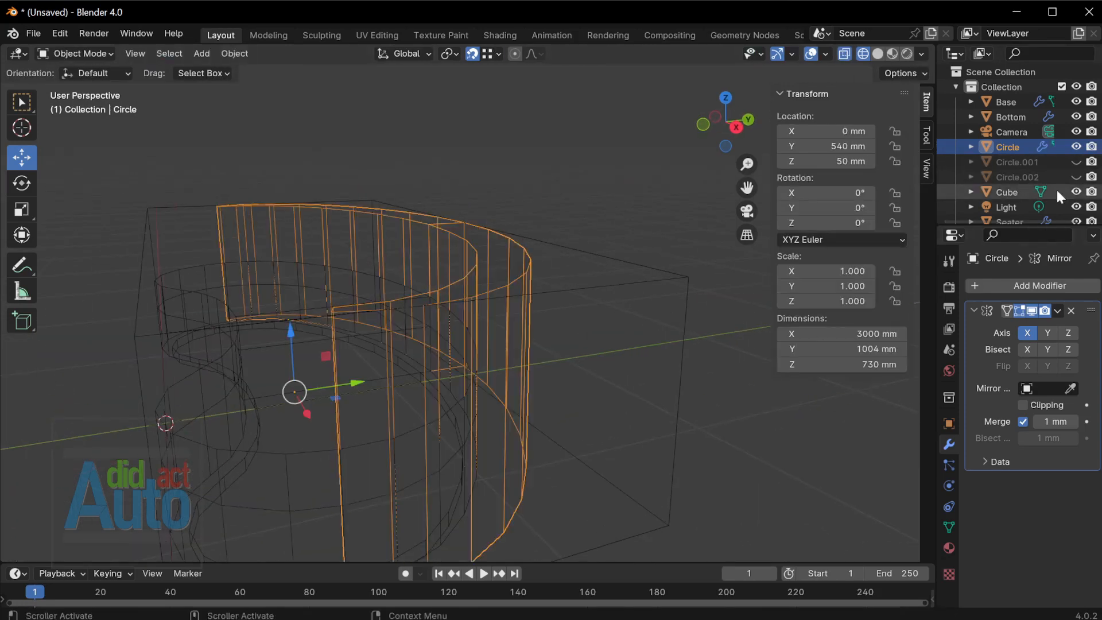
{"action": "left_click", "coordinate": [1076, 192]}
{"action": "key", "text": "shift+z"}
Hide the Circle backrest's Mirror preview and delete its end face on the mirror line
{"action": "mouse_move", "coordinate": [551, 321]}
{"action": "middle_mouse_down"}
{"action": "mouse_move", "coordinate": [581, 362]}
{"action": "mouse_move", "coordinate": [628, 326]}
{"action": "mouse_move", "coordinate": [635, 333]}
{"action": "mouse_move", "coordinate": [554, 292]}
{"action": "mouse_move", "coordinate": [614, 340]}
{"action": "middle_mouse_up"}
{"action": "scroll", "coordinate": [446, 333], "scroll_direction": "up", "scroll_amount": 3}
{"action": "middle_click_drag", "start_coordinate": [446, 332], "coordinate": [580, 335]}
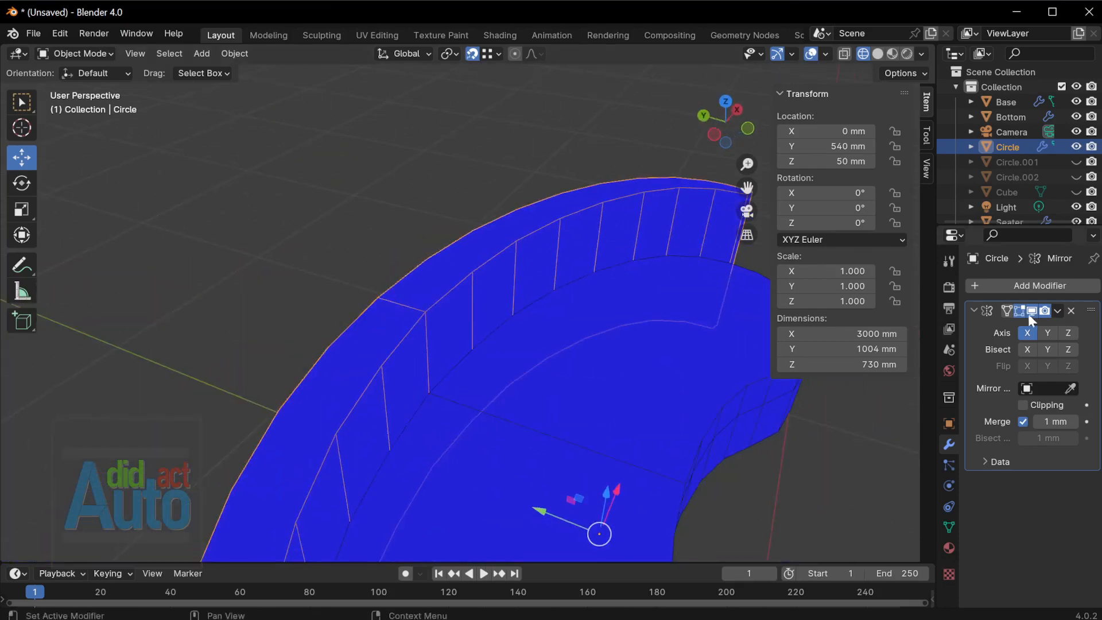
{"action": "left_click", "coordinate": [1031, 310]}
{"action": "key", "text": "Tab"}
{"action": "left_click", "coordinate": [402, 361]}
{"action": "key", "text": "x"}
{"action": "left_click", "coordinate": [403, 360]}
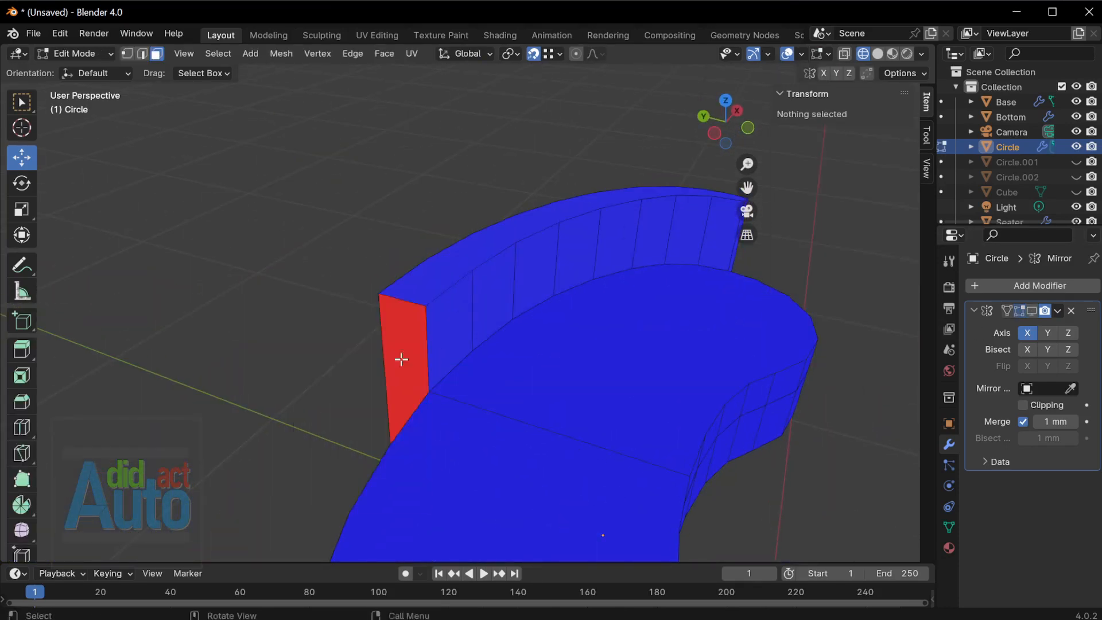
Lower the Circle backrest's top end edge 350 mm in Z using Smooth proportional editing with a 1000 mm radius
{"action": "key", "text": "Tab"}
{"action": "middle_click_drag", "start_coordinate": [401, 359], "coordinate": [609, 425]}
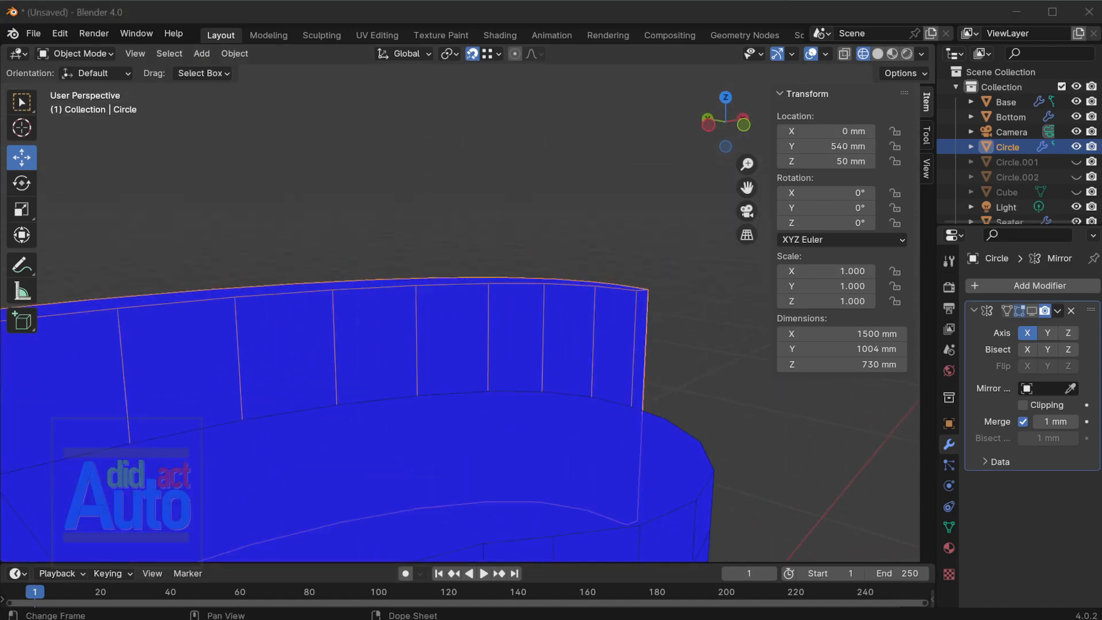
{"action": "left_click", "coordinate": [608, 343]}
{"action": "key", "text": "Tab"}
{"action": "scroll", "coordinate": [642, 305], "scroll_direction": "up", "scroll_amount": 1}
{"action": "left_click", "coordinate": [689, 291], "text": "alt"}
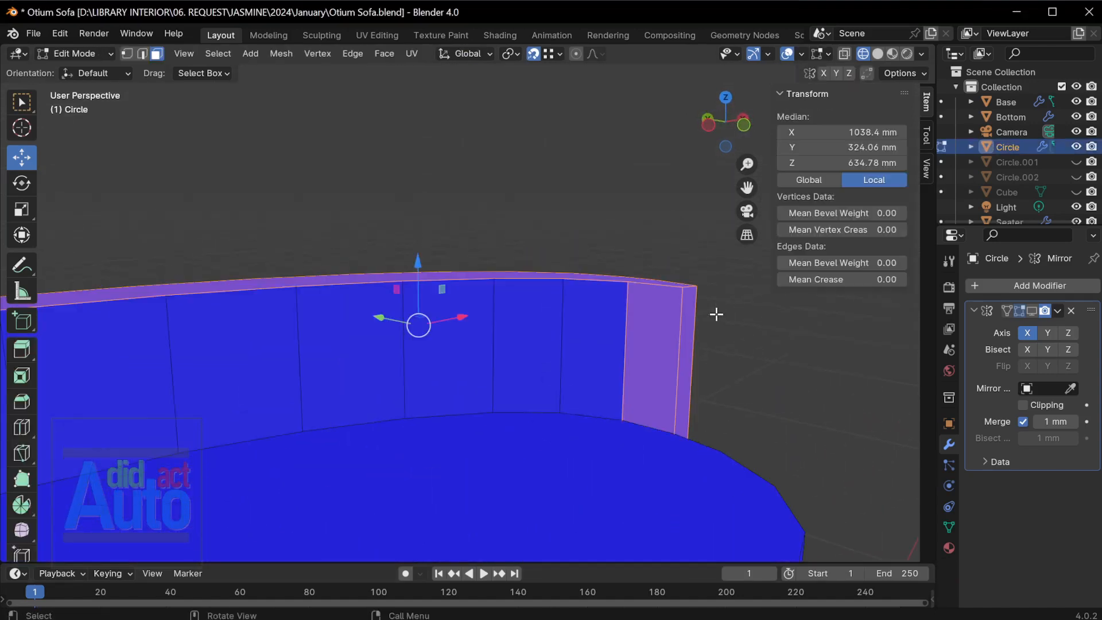
{"action": "key", "text": "2"}
{"action": "left_click", "coordinate": [689, 280]}
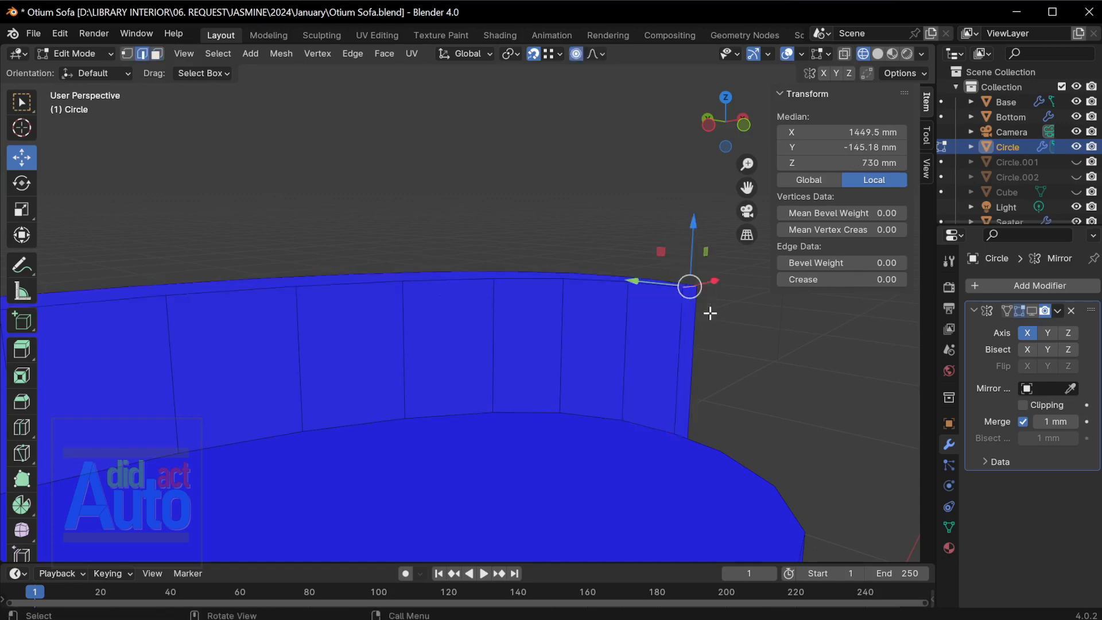
{"action": "key", "text": "g"}
{"action": "key", "text": "z"}
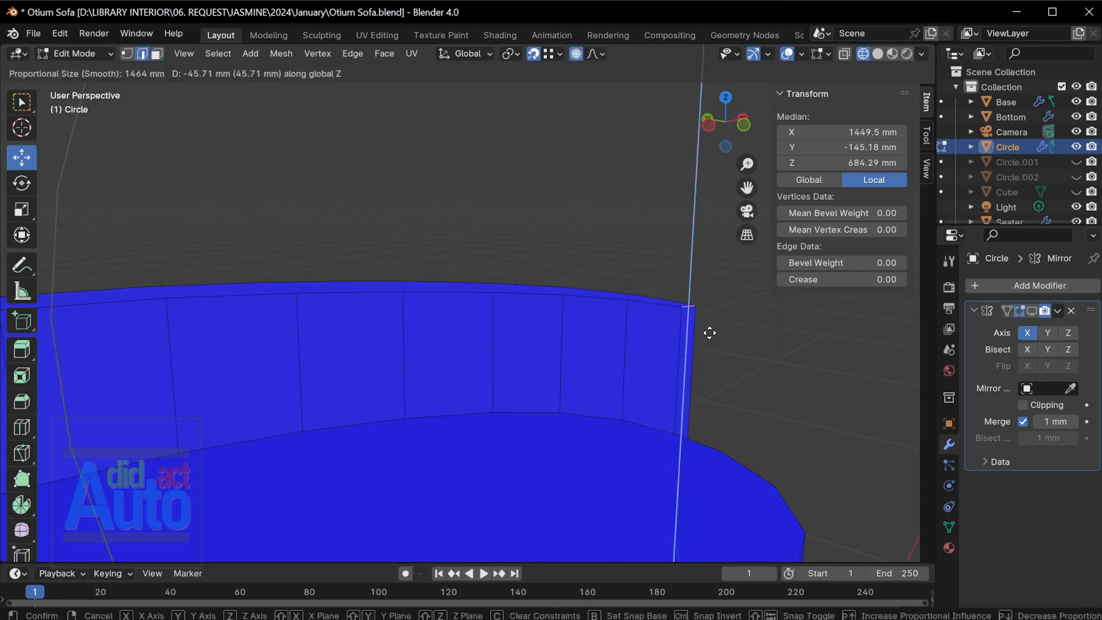
{"action": "scroll", "coordinate": [707, 389], "scroll_direction": "up", "scroll_amount": 6}
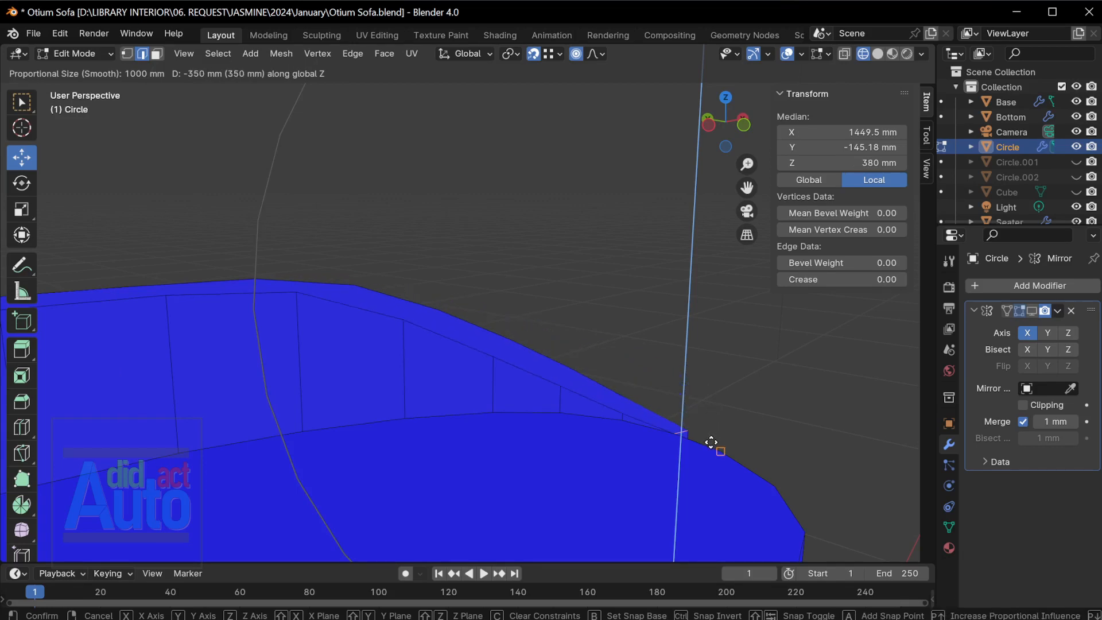
{"action": "left_click", "coordinate": [711, 442]}
{"action": "middle_click_drag", "start_coordinate": [708, 445], "coordinate": [601, 387]}
Try the Sphere, Root, Inverse Square and Linear proportional falloffs on the move, and return it to Smooth
{"action": "left_click", "coordinate": [115, 550]}
{"action": "left_click", "coordinate": [235, 479]}
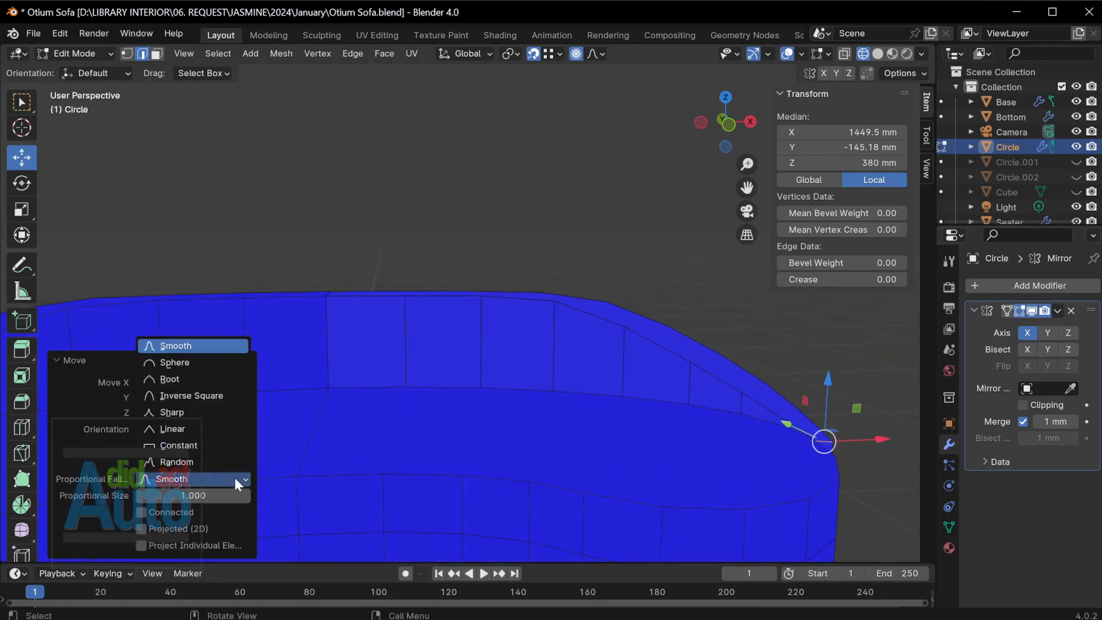
{"action": "left_click", "coordinate": [222, 364]}
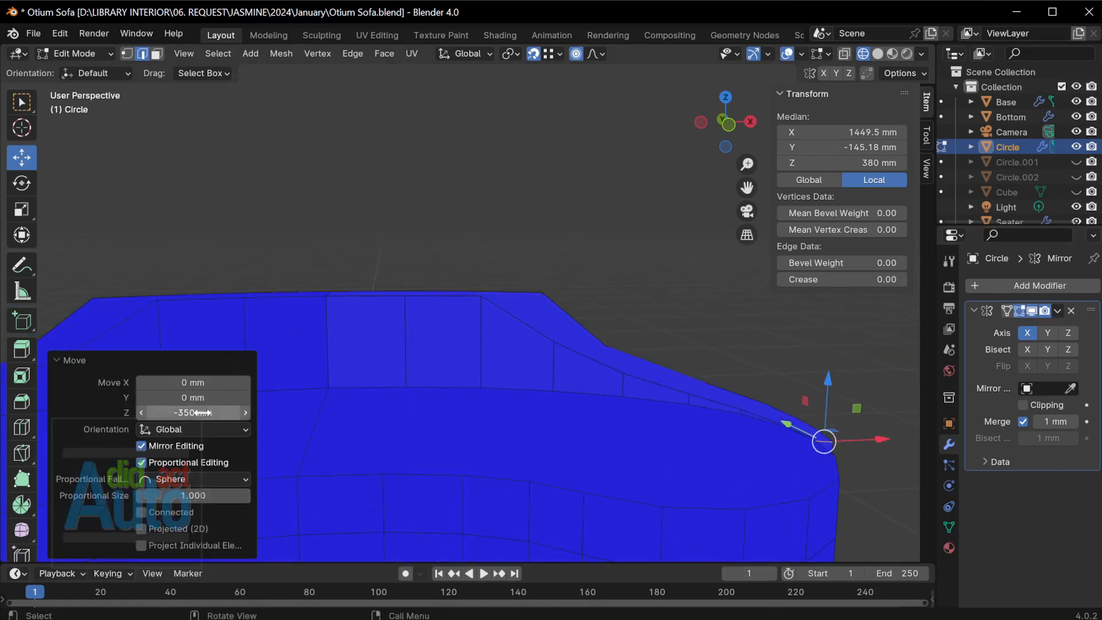
{"action": "left_click", "coordinate": [230, 477]}
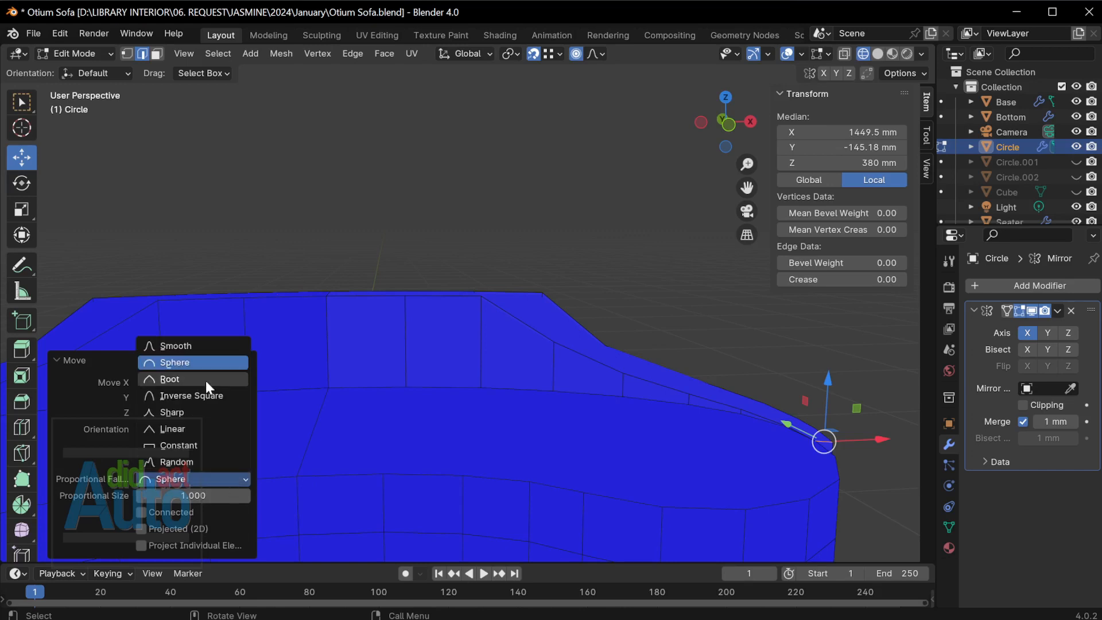
{"action": "left_click", "coordinate": [205, 380]}
{"action": "left_click", "coordinate": [218, 479]}
{"action": "left_click", "coordinate": [208, 395]}
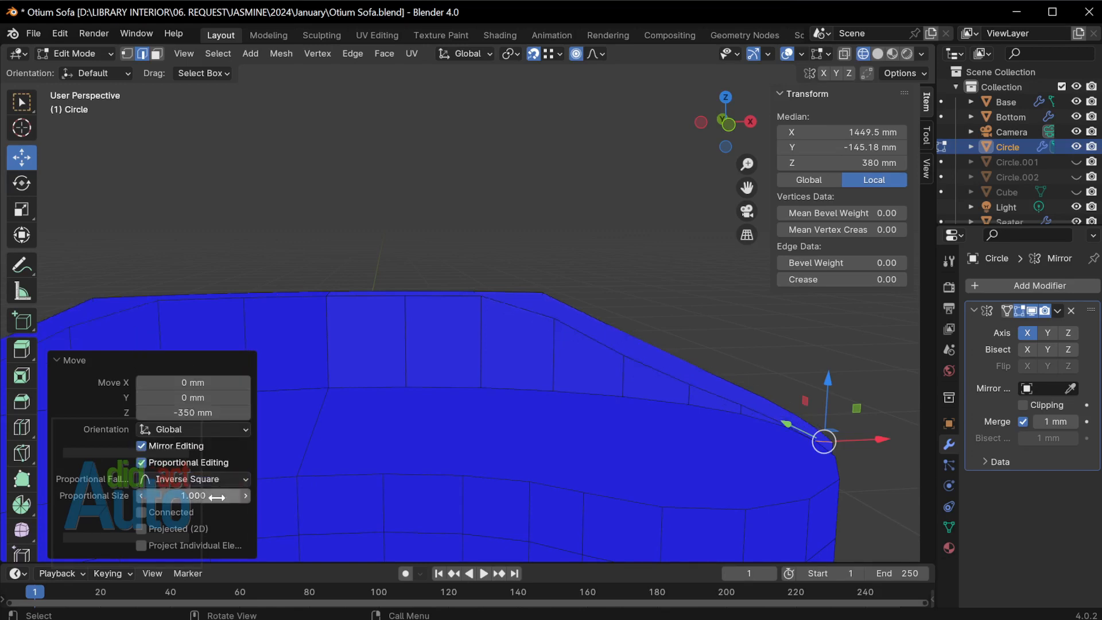
{"action": "left_click", "coordinate": [217, 479]}
{"action": "left_click", "coordinate": [216, 428]}
{"action": "left_click", "coordinate": [222, 478]}
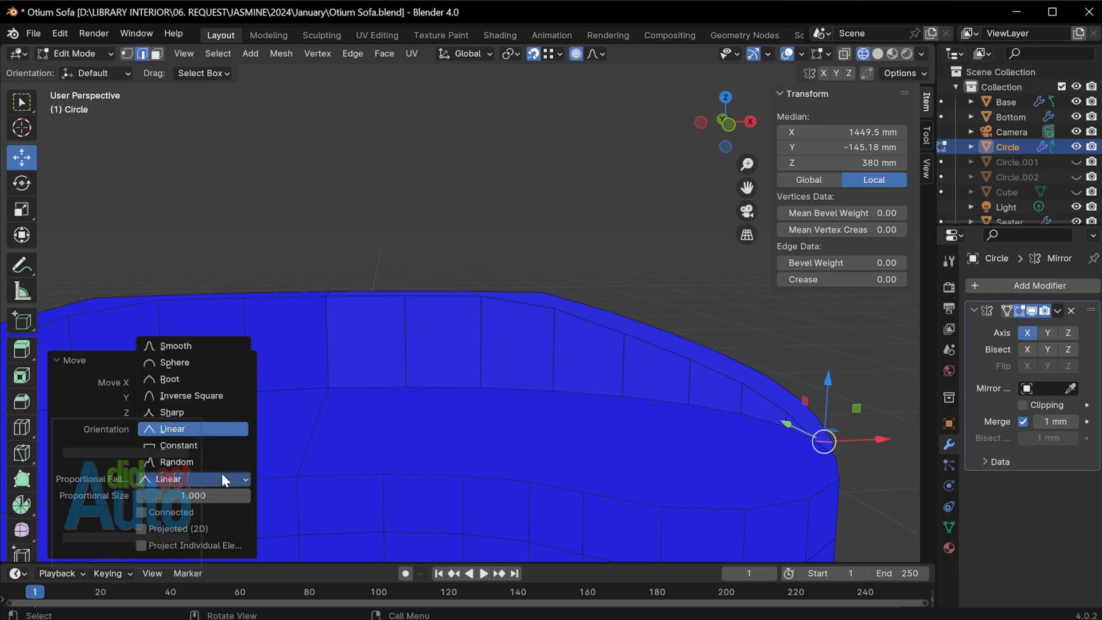
{"action": "left_click", "coordinate": [219, 345]}
Compare the Sphere and Root falloffs again and set the move's proportional falloff to Inverse Square
{"action": "left_click", "coordinate": [214, 481]}
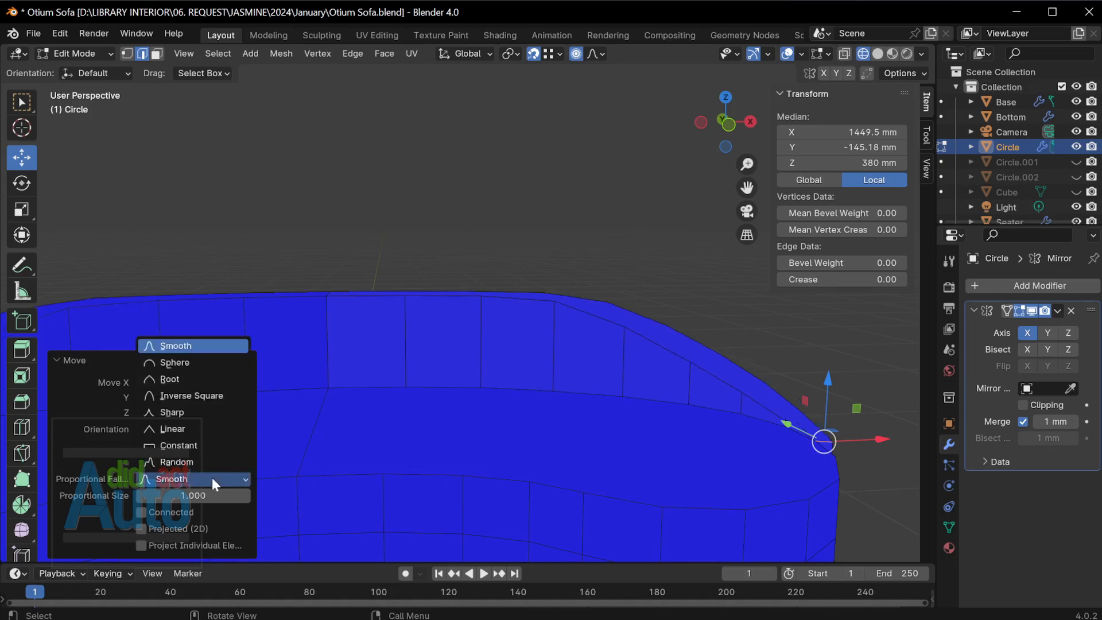
{"action": "left_click", "coordinate": [202, 362]}
{"action": "left_click", "coordinate": [218, 478]}
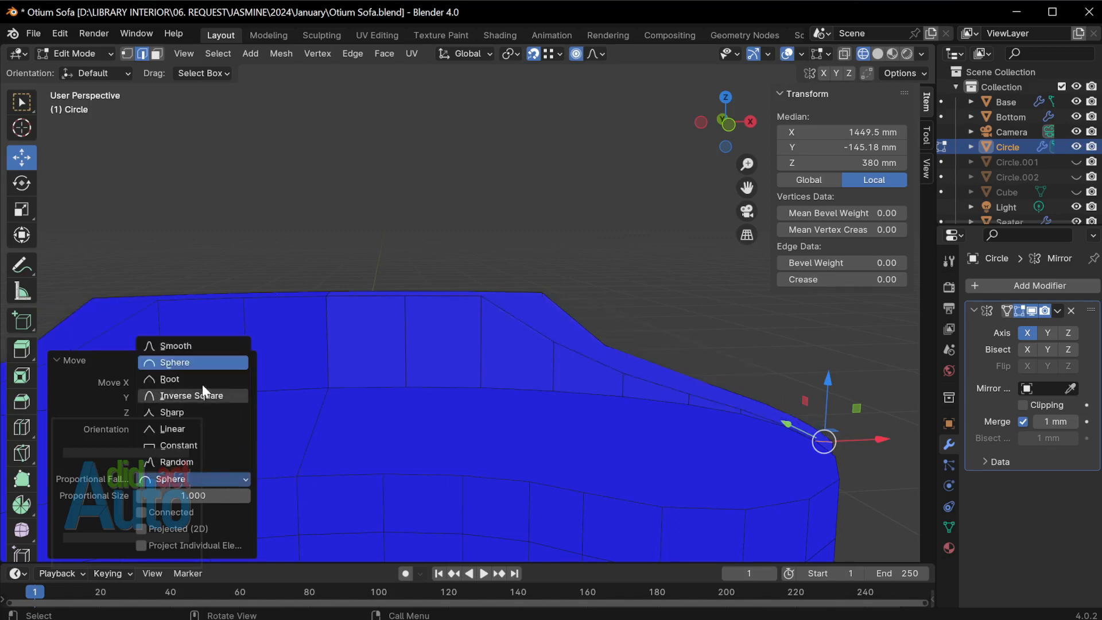
{"action": "left_click", "coordinate": [203, 380]}
{"action": "left_click", "coordinate": [226, 479]}
{"action": "left_click", "coordinate": [214, 395]}
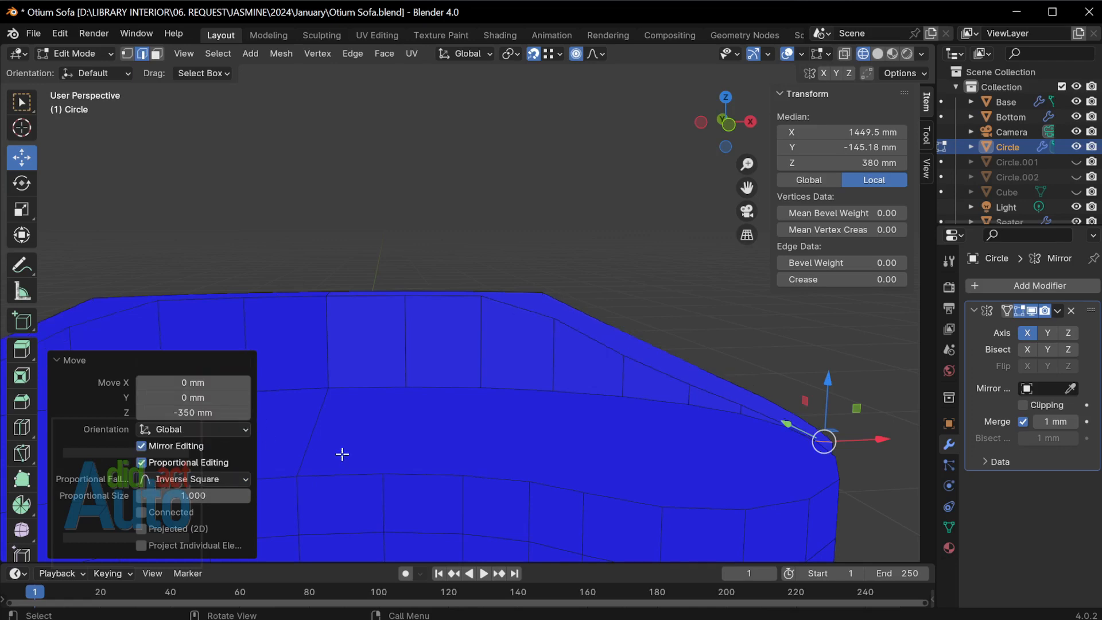
Join the opposite inner and outer vertices across the Circle's top face, working from the middle toward the slope
{"action": "left_click", "coordinate": [678, 355]}
{"action": "middle_click_drag", "start_coordinate": [712, 368], "coordinate": [484, 292]}
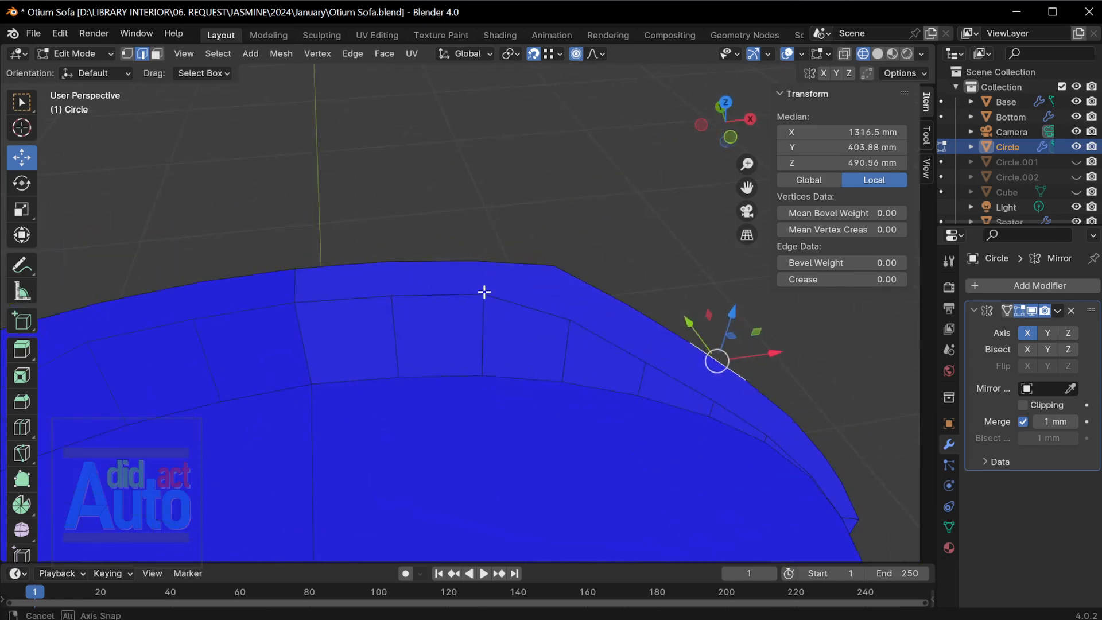
{"action": "key", "text": "Tab"}
{"action": "key", "text": "Tab"}
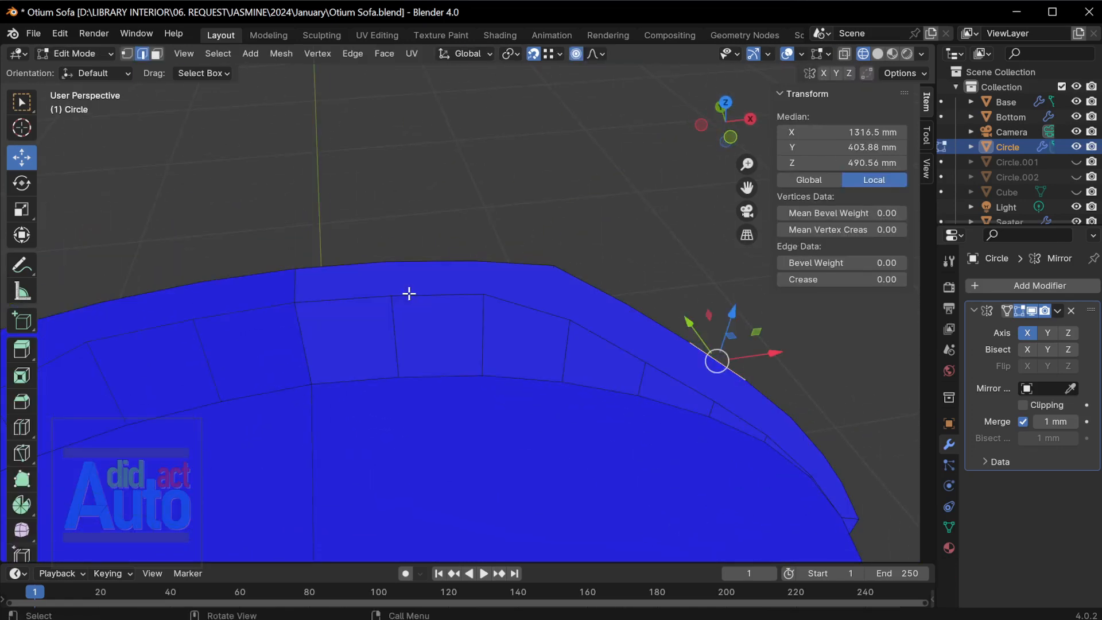
{"action": "left_click_drag", "start_coordinate": [381, 253], "coordinate": [406, 315]}
{"action": "key", "text": "j"}
{"action": "left_click_drag", "start_coordinate": [463, 252], "coordinate": [495, 305]}
{"action": "key", "text": "j"}
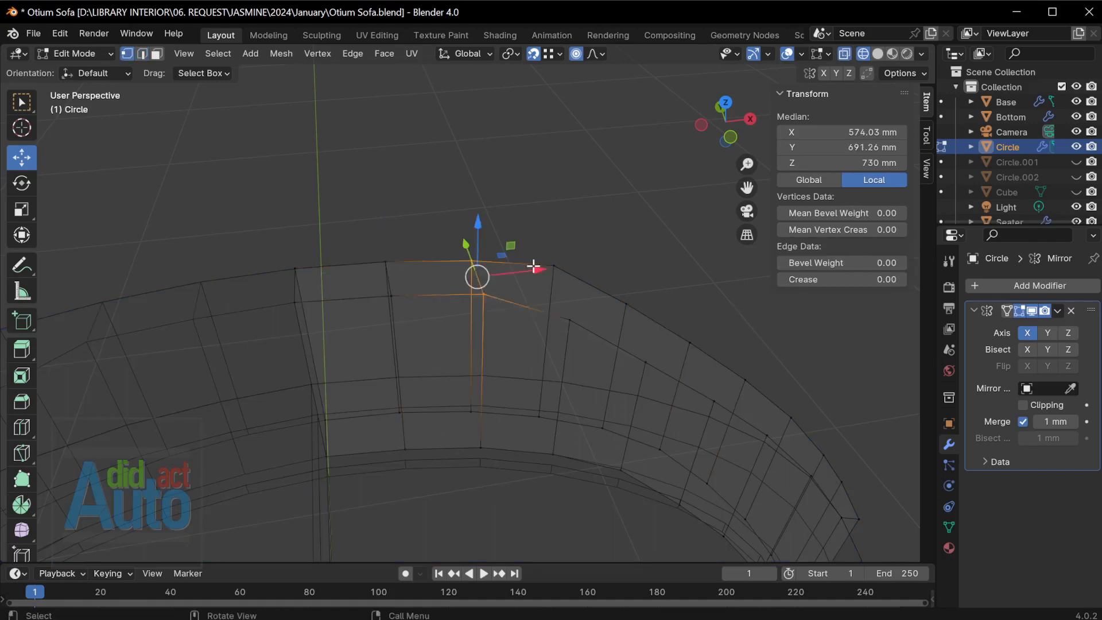
{"action": "left_click_drag", "start_coordinate": [544, 256], "coordinate": [580, 330]}
{"action": "key", "text": "j"}
{"action": "left_click_drag", "start_coordinate": [620, 285], "coordinate": [678, 383]}
{"action": "key", "text": "ctrl+z"}
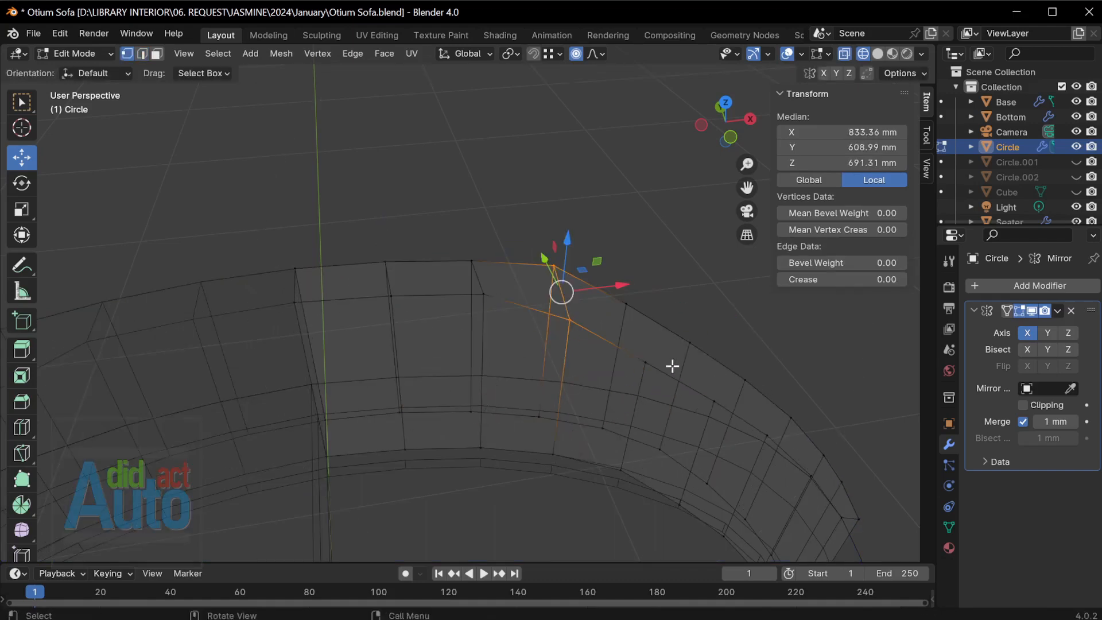
Join further opposite vertex pairs toward the lowered end of the Circle's top face and apply Triangulate Faces
{"action": "middle_click_drag", "start_coordinate": [672, 365], "coordinate": [549, 313]}
{"action": "left_click", "coordinate": [545, 358]}
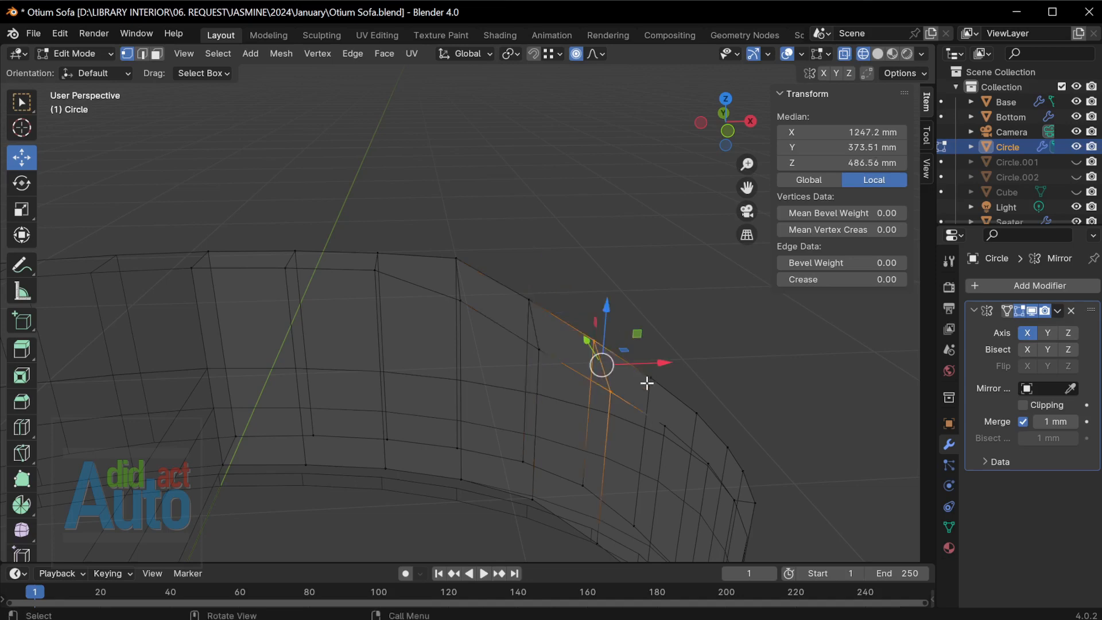
{"action": "left_click_drag", "start_coordinate": [650, 366], "coordinate": [681, 430]}
{"action": "key", "text": "ctrl+z"}
{"action": "mouse_move", "coordinate": [687, 409]}
{"action": "middle_mouse_down"}
{"action": "mouse_move", "coordinate": [645, 394]}
{"action": "mouse_move", "coordinate": [681, 401]}
{"action": "middle_mouse_up"}
{"action": "middle_click_drag", "start_coordinate": [714, 446], "coordinate": [742, 420]}
{"action": "left_click_drag", "start_coordinate": [647, 373], "coordinate": [649, 374]}
{"action": "middle_click_drag", "start_coordinate": [649, 374], "coordinate": [612, 394]}
{"action": "key", "text": "ctrl+t"}
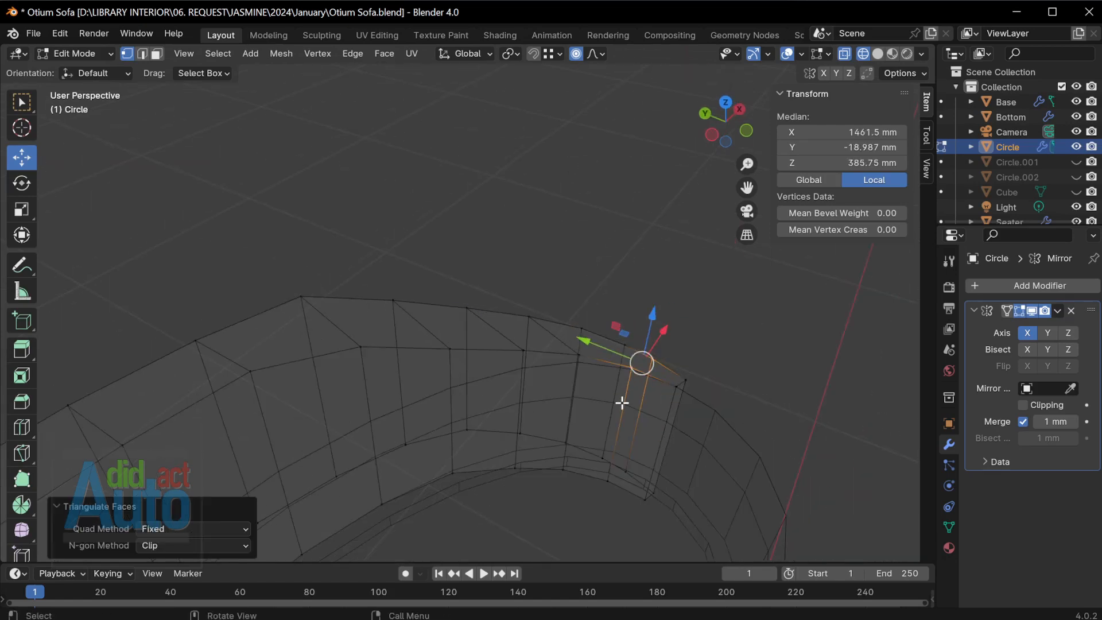
Examine the Circle backrest's curved outline from the top view, from its outer end back to the mirror line
{"action": "key", "text": "grave"}
{"action": "left_click", "coordinate": [644, 309]}
{"action": "left_click", "coordinate": [631, 419]}
{"action": "scroll", "coordinate": [636, 442], "scroll_direction": "up", "scroll_amount": 2}
{"action": "scroll", "coordinate": [632, 364], "scroll_direction": "up", "scroll_amount": 1}
{"action": "middle_click_drag", "start_coordinate": [713, 463], "coordinate": [689, 447], "text": "shift"}
{"action": "scroll", "coordinate": [632, 364], "scroll_direction": "down", "scroll_amount": 1}
{"action": "scroll", "coordinate": [631, 391], "scroll_direction": "down", "scroll_amount": 2}
{"action": "middle_click_drag", "start_coordinate": [538, 316], "coordinate": [721, 432], "text": "shift"}
{"action": "left_click", "coordinate": [334, 230]}
{"action": "scroll", "coordinate": [351, 242], "scroll_direction": "up", "scroll_amount": 2}
{"action": "middle_click_drag", "start_coordinate": [354, 243], "coordinate": [431, 300], "text": "shift"}
Duplicate the Circle backrest in place and rename the copy Back Rest
{"action": "key", "text": "Tab"}
{"action": "key", "text": "shift+d"}
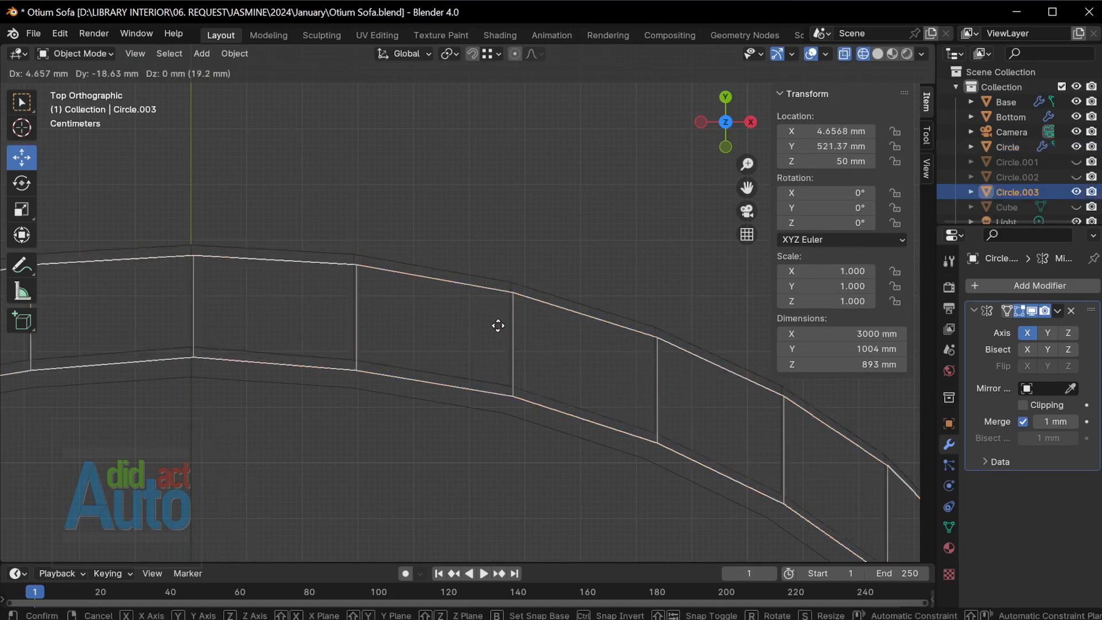
{"action": "key", "text": "Escape"}
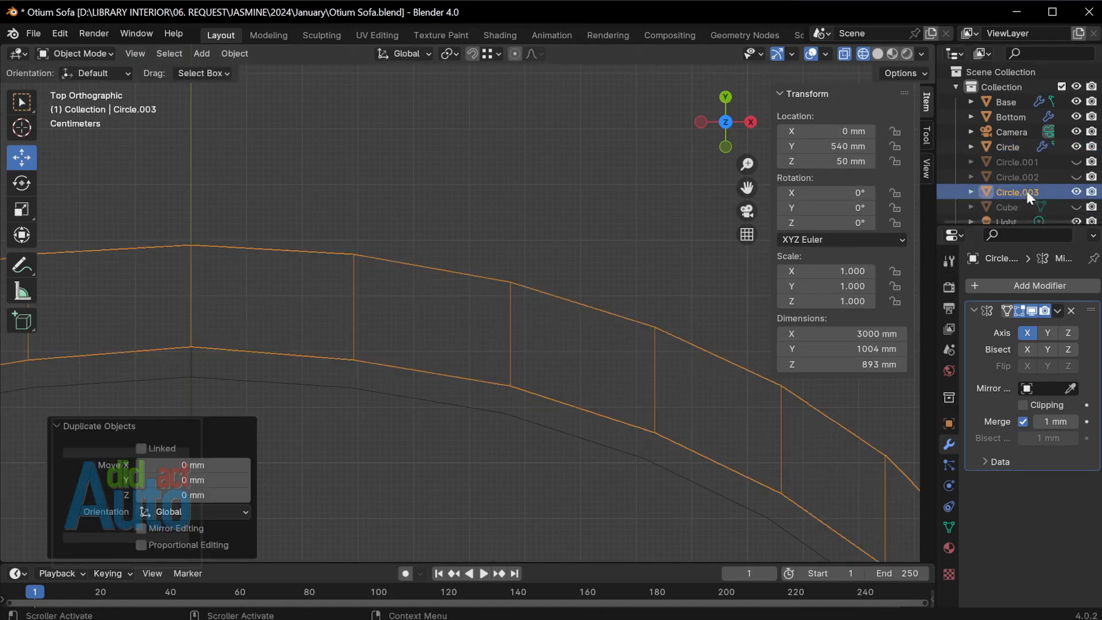
{"action": "double_click", "coordinate": [1027, 191]}
{"action": "scroll", "coordinate": [1027, 191], "scroll_direction": "down", "scroll_amount": 1}
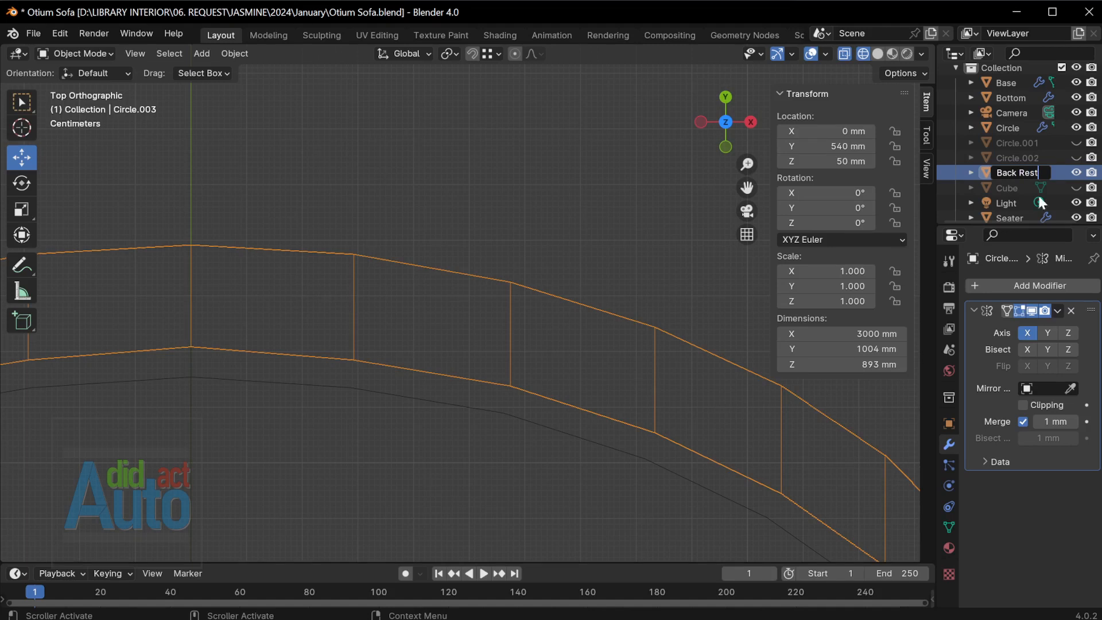
Turn off proportional editing and shift the Back Rest's first outer vertex pair beside the mirror line slightly along the curve
{"action": "key", "text": "Tab"}
{"action": "scroll", "coordinate": [415, 233], "scroll_direction": "up", "scroll_amount": 1}
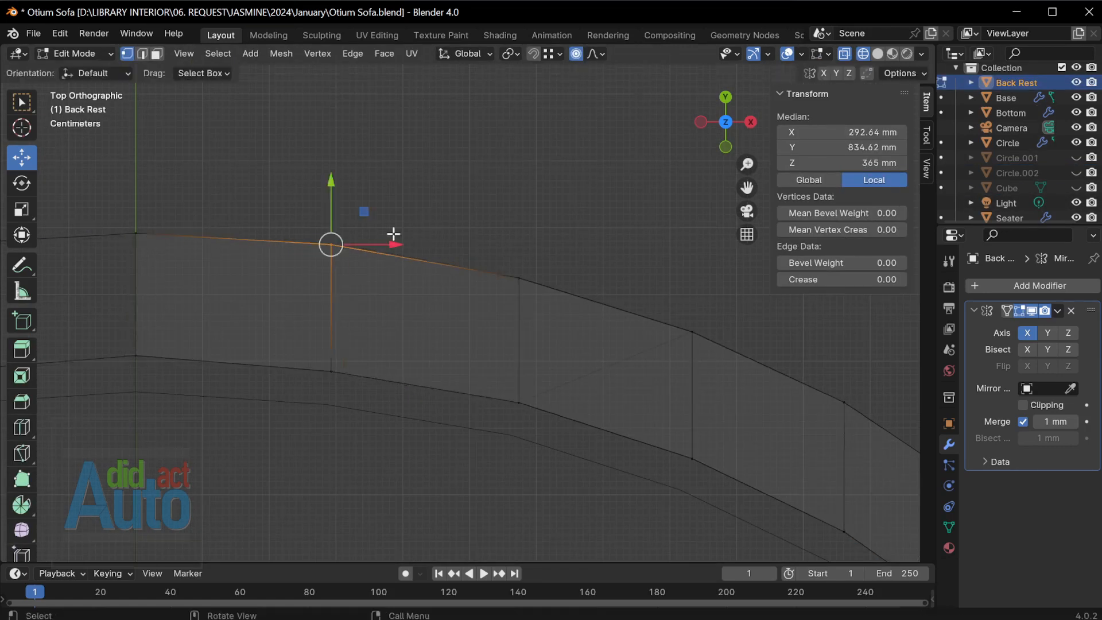
{"action": "key", "text": "g"}
{"action": "key", "text": "Escape"}
{"action": "key", "text": "o"}
{"action": "key", "text": "g"}
{"action": "left_click", "coordinate": [403, 271]}
Move the Back Rest's second and third outer vertex pairs about 35 mm and 66 mm along the curve toward its end
{"action": "left_click", "coordinate": [519, 278]}
{"action": "key", "text": "g"}
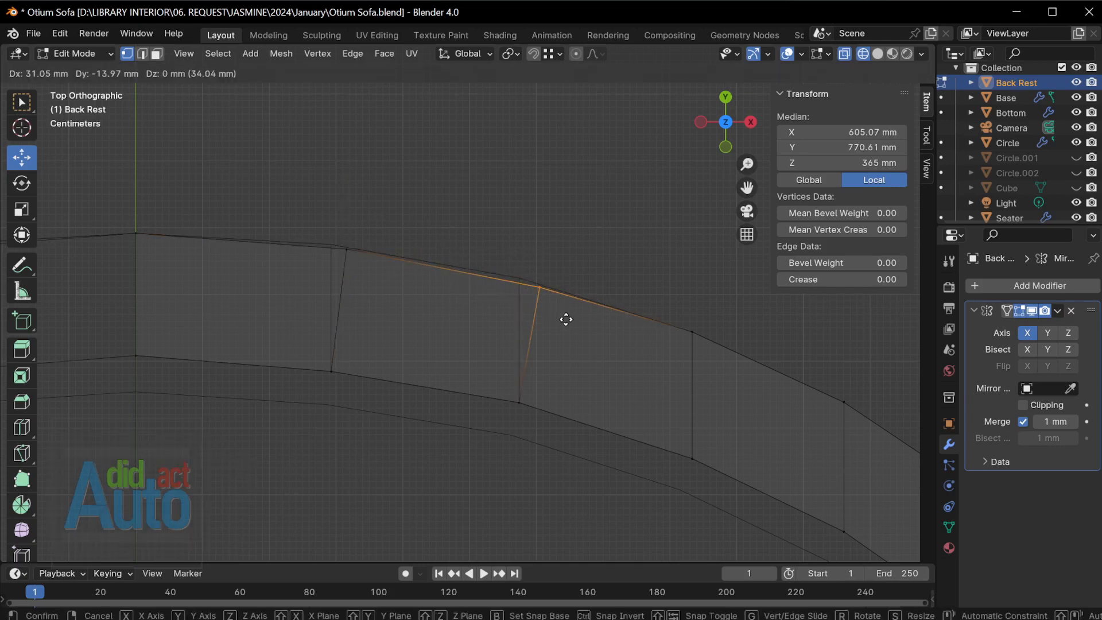
{"action": "left_click", "coordinate": [568, 319]}
{"action": "left_click", "coordinate": [692, 332]}
{"action": "key", "text": "g"}
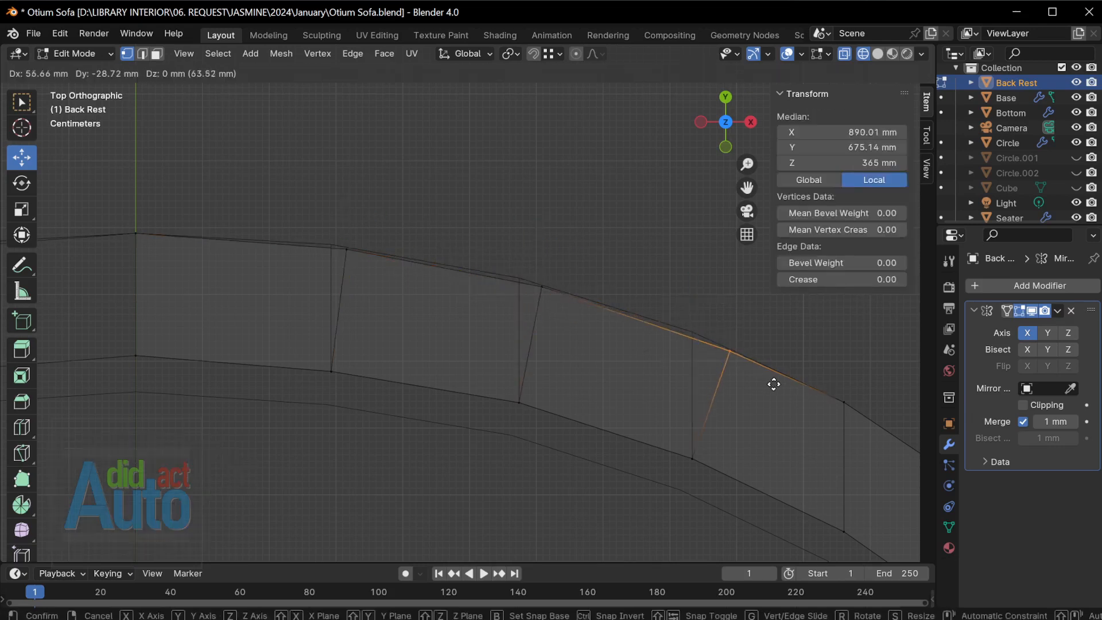
{"action": "left_click", "coordinate": [775, 384]}
Move the Back Rest's fourth outer vertex pair along the curve toward its end in the top view
{"action": "scroll", "coordinate": [723, 367], "scroll_direction": "down", "scroll_amount": 1}
{"action": "middle_click_drag", "start_coordinate": [706, 361], "coordinate": [457, 277], "text": "shift"}
{"action": "middle_click_drag", "start_coordinate": [590, 337], "coordinate": [640, 266]}
{"action": "key", "text": "grave"}
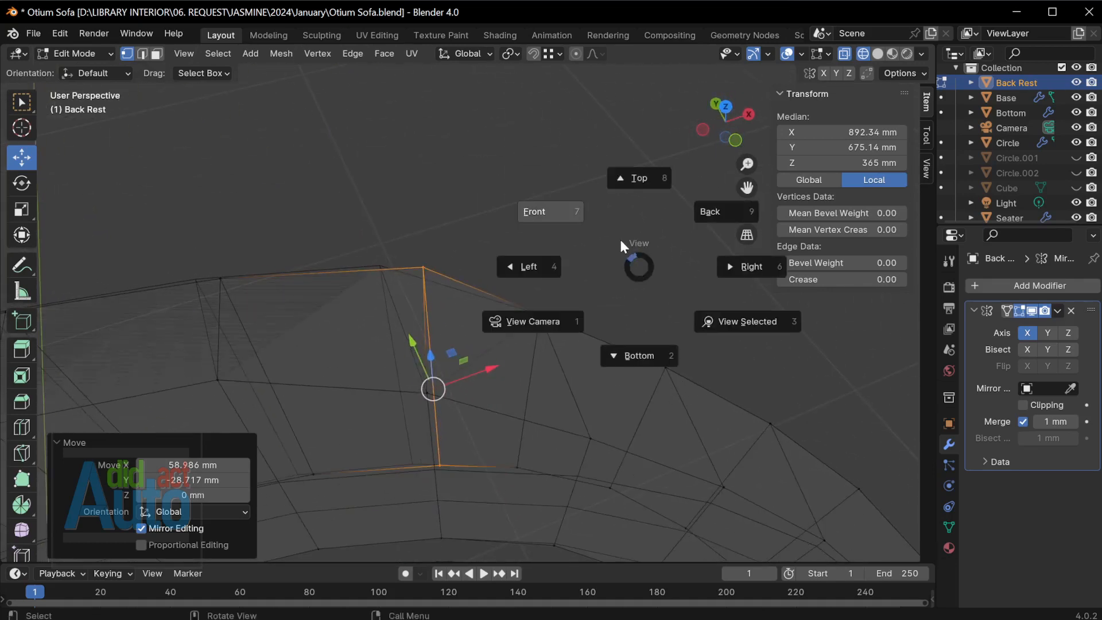
{"action": "left_click", "coordinate": [625, 206]}
{"action": "scroll", "coordinate": [551, 327], "scroll_direction": "up", "scroll_amount": 2}
{"action": "left_click", "coordinate": [566, 310]}
{"action": "key", "text": "g"}
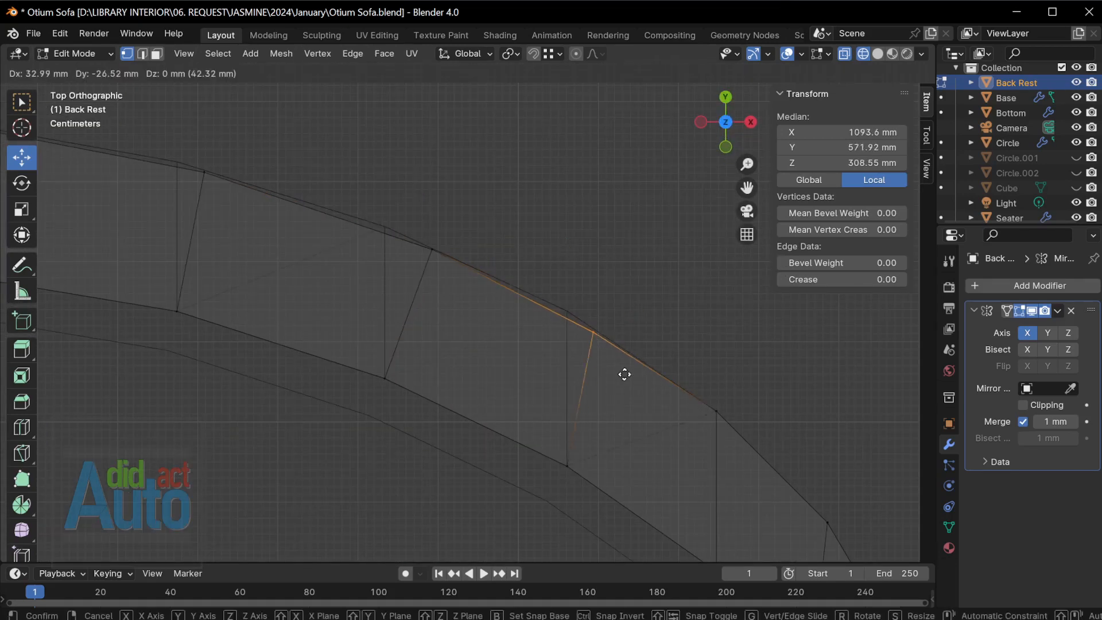
{"action": "left_click", "coordinate": [640, 383]}
Move the Back Rest's fifth and sixth outer vertex pairs along the curve, the sixth by about 64 mm in X and -102 mm in Y
{"action": "scroll", "coordinate": [603, 333], "scroll_direction": "down", "scroll_amount": 2}
{"action": "left_click", "coordinate": [499, 261]}
{"action": "key", "text": "g"}
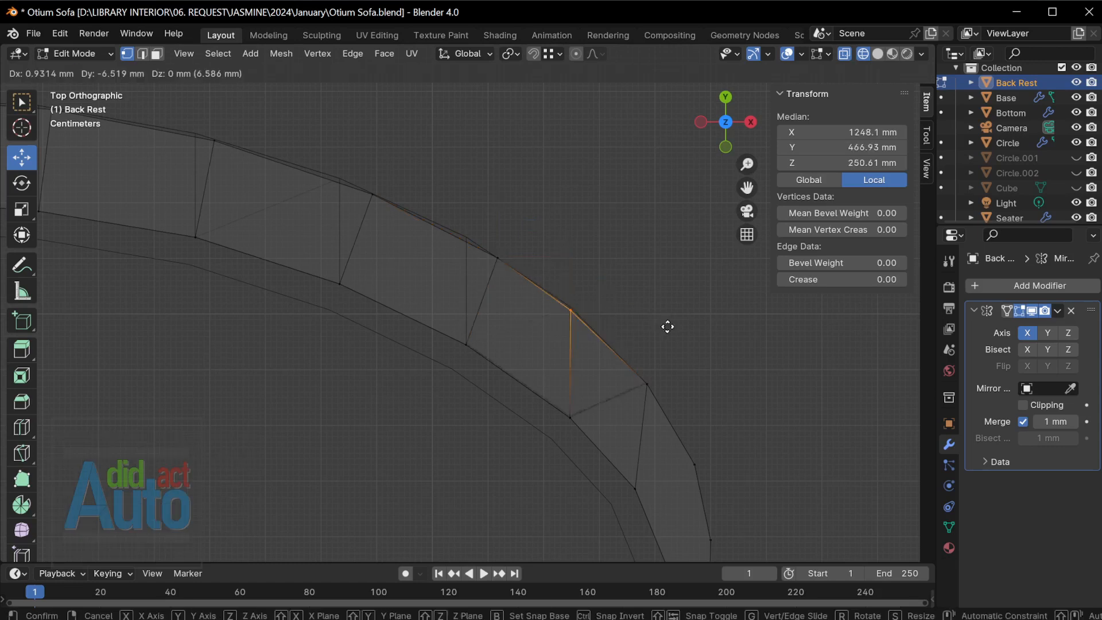
{"action": "left_click", "coordinate": [708, 365]}
{"action": "scroll", "coordinate": [574, 261], "scroll_direction": "up", "scroll_amount": 3}
{"action": "key", "text": "g"}
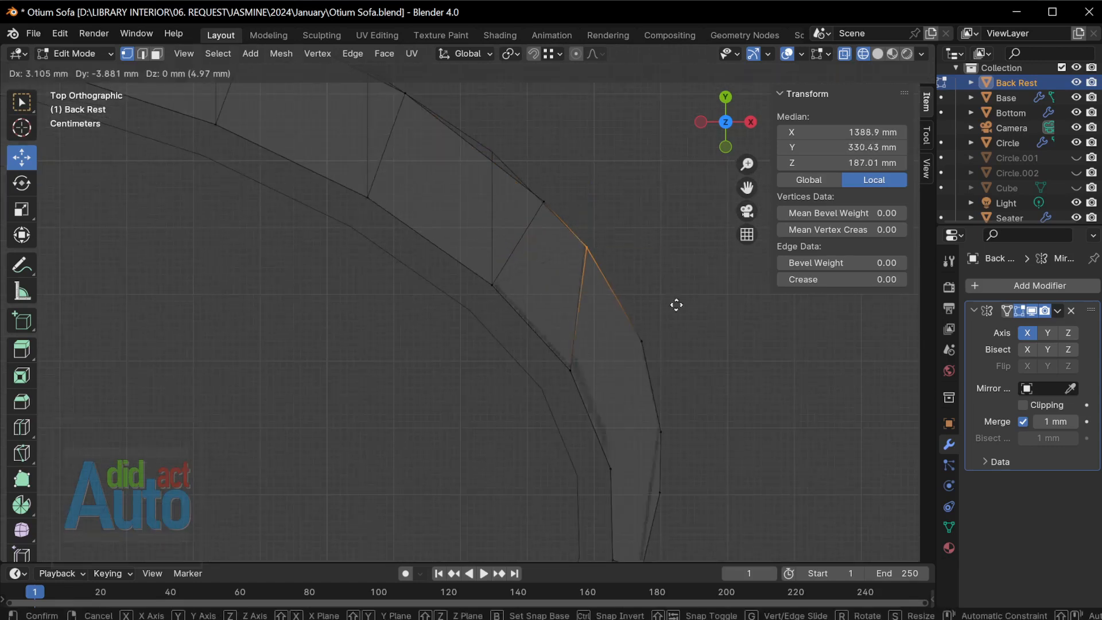
{"action": "left_click", "coordinate": [716, 368]}
{"action": "scroll", "coordinate": [676, 399], "scroll_direction": "down", "scroll_amount": 3}
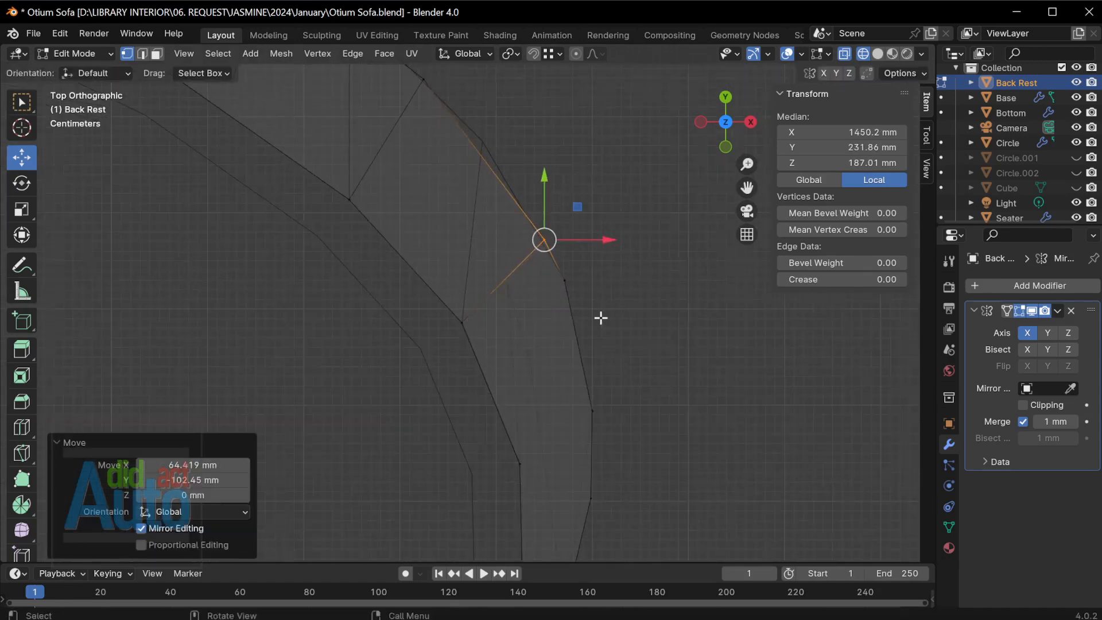
Examine the Back Rest's shifted outer edges from the outside in an opaque perspective view
{"action": "middle_click_drag", "start_coordinate": [600, 318], "coordinate": [478, 369]}
{"action": "key", "text": "a"}
{"action": "key", "text": "alt+z"}
{"action": "key", "text": "2"}
{"action": "key", "text": "ctrl+e"}
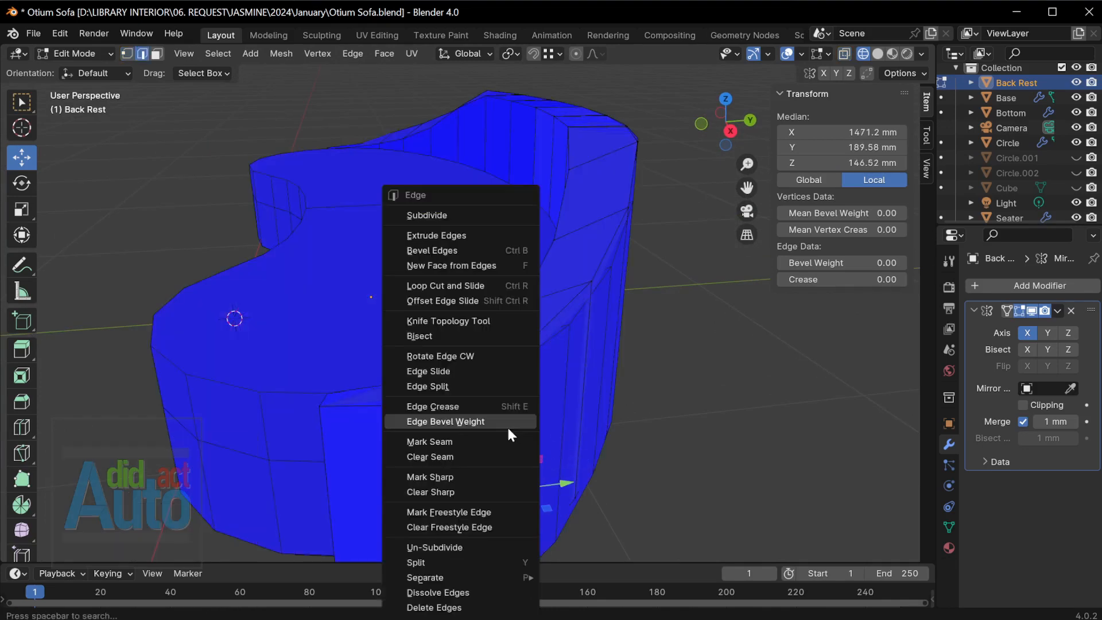
{"action": "left_click", "coordinate": [588, 463]}
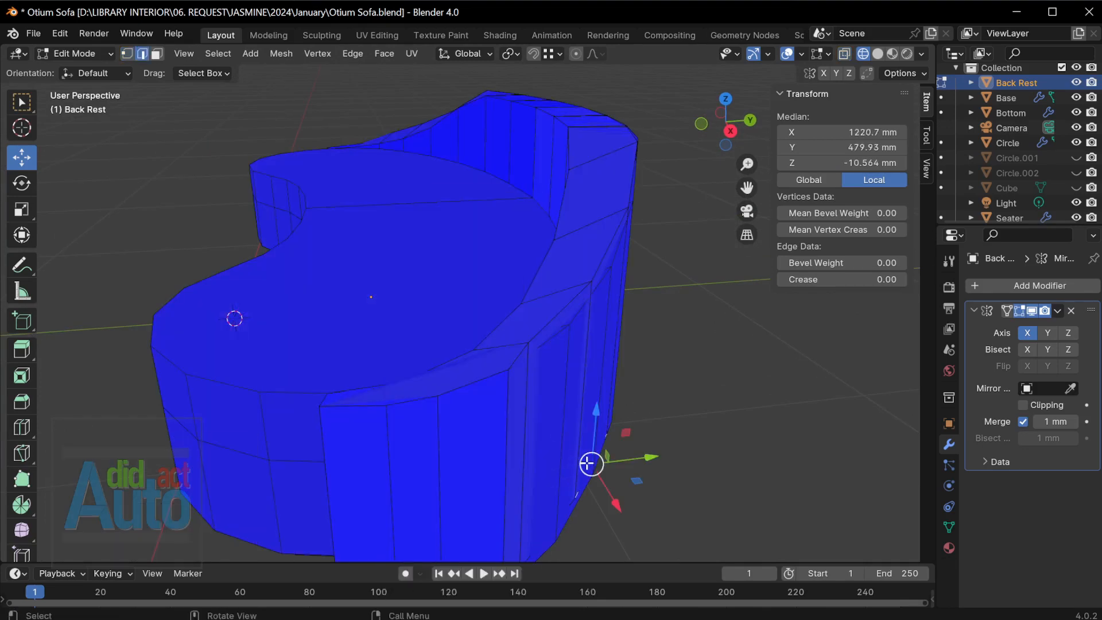
Move the Back Rest's fourth outer vertex pair back along the curve toward the sofa's center in the top view
{"action": "key", "text": "grave"}
{"action": "left_click", "coordinate": [573, 424]}
{"action": "key", "text": "alt+z"}
{"action": "scroll", "coordinate": [459, 257], "scroll_direction": "up", "scroll_amount": 2}
{"action": "middle_click_drag", "start_coordinate": [459, 257], "coordinate": [712, 456], "text": "shift"}
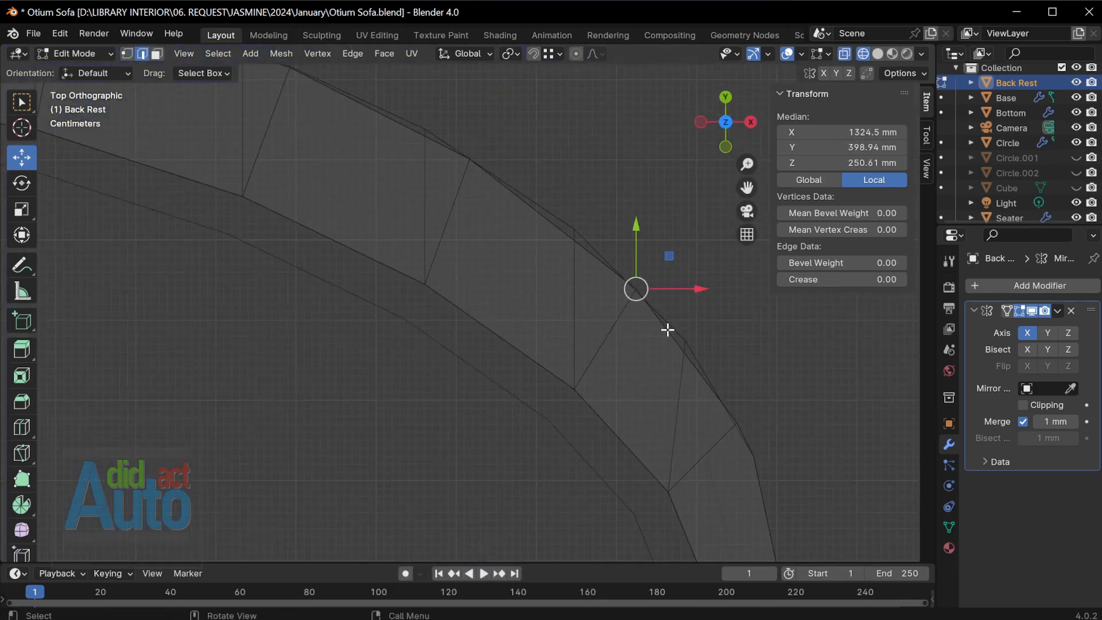
{"action": "middle_click_drag", "start_coordinate": [668, 329], "coordinate": [683, 401], "text": "shift"}
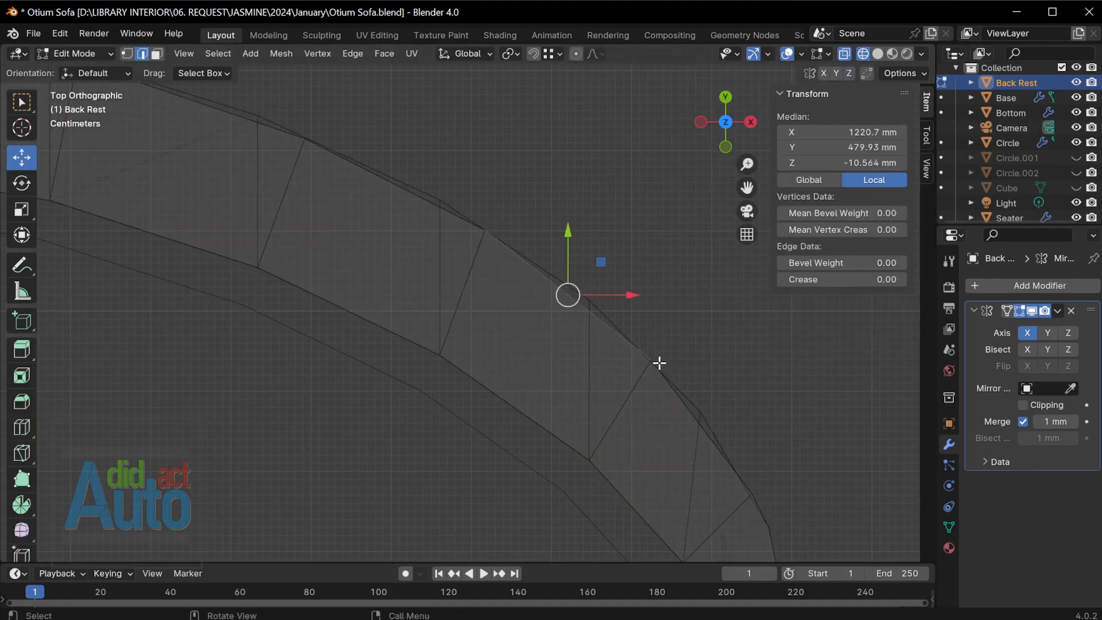
{"action": "scroll", "coordinate": [659, 363], "scroll_direction": "up", "scroll_amount": 1}
{"action": "left_click", "coordinate": [603, 243]}
{"action": "left_click", "coordinate": [689, 371]}
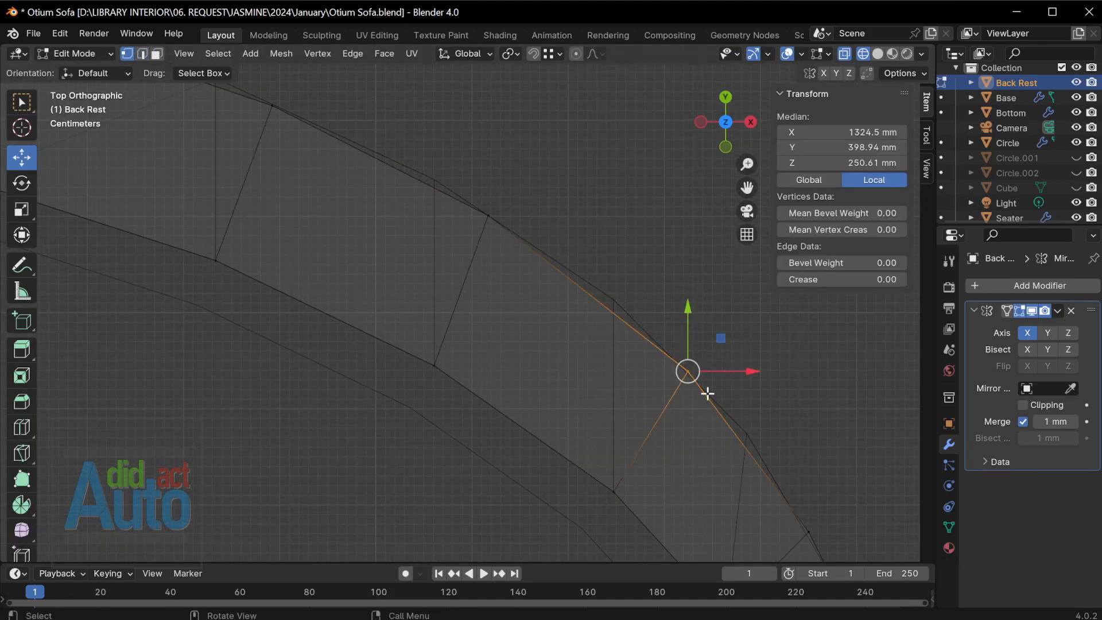
{"action": "key", "text": "g"}
{"action": "left_click", "coordinate": [709, 352]}
Shift the two neighboring inner vertex pairs along the curve toward the center, the second by -18.864 mm in X and 12.396 mm in Y
{"action": "left_click_drag", "start_coordinate": [578, 433], "coordinate": [639, 522]}
{"action": "key", "text": "g"}
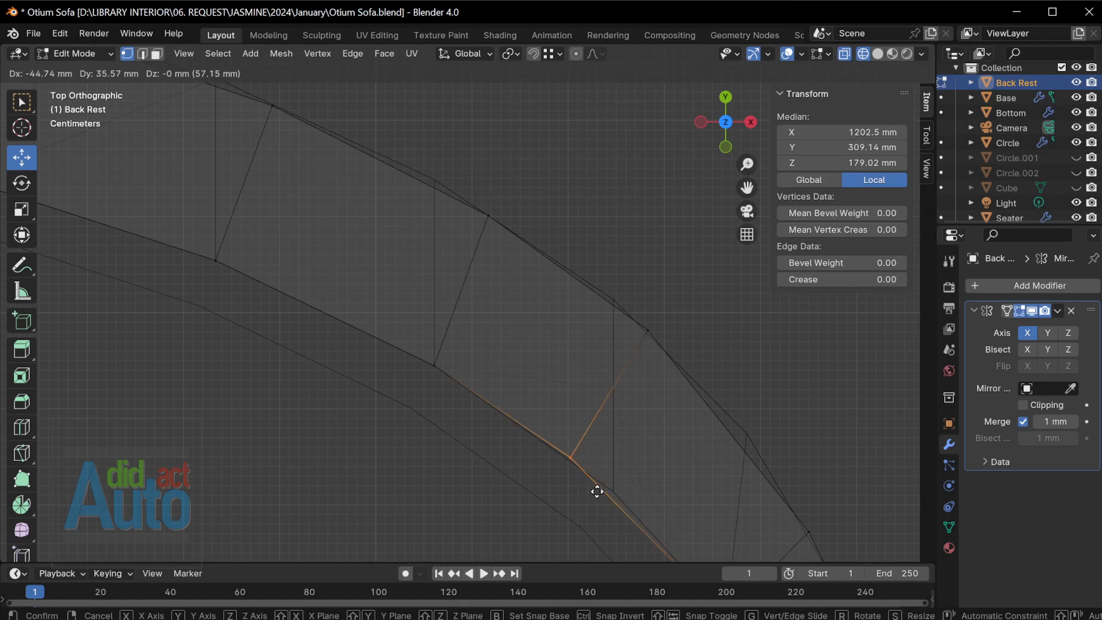
{"action": "left_click", "coordinate": [590, 488]}
{"action": "left_click_drag", "start_coordinate": [425, 330], "coordinate": [469, 404]}
{"action": "key", "text": "g"}
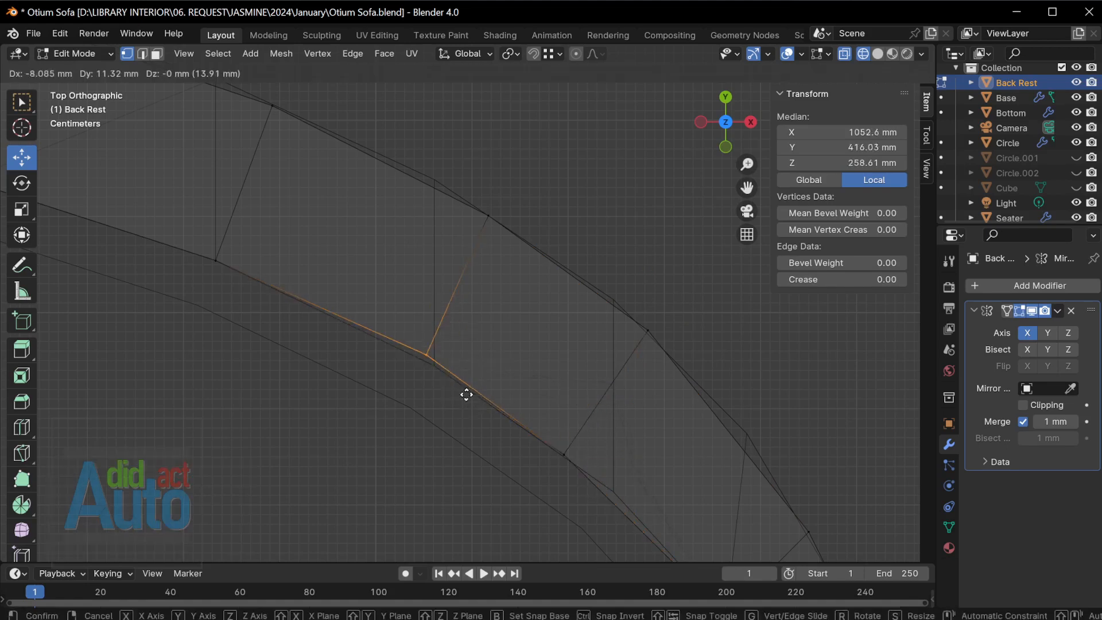
{"action": "left_click", "coordinate": [456, 394]}
Hide the Circle object and return to the top view of the Back Rest
{"action": "middle_click_drag", "start_coordinate": [657, 496], "coordinate": [591, 326], "text": "shift"}
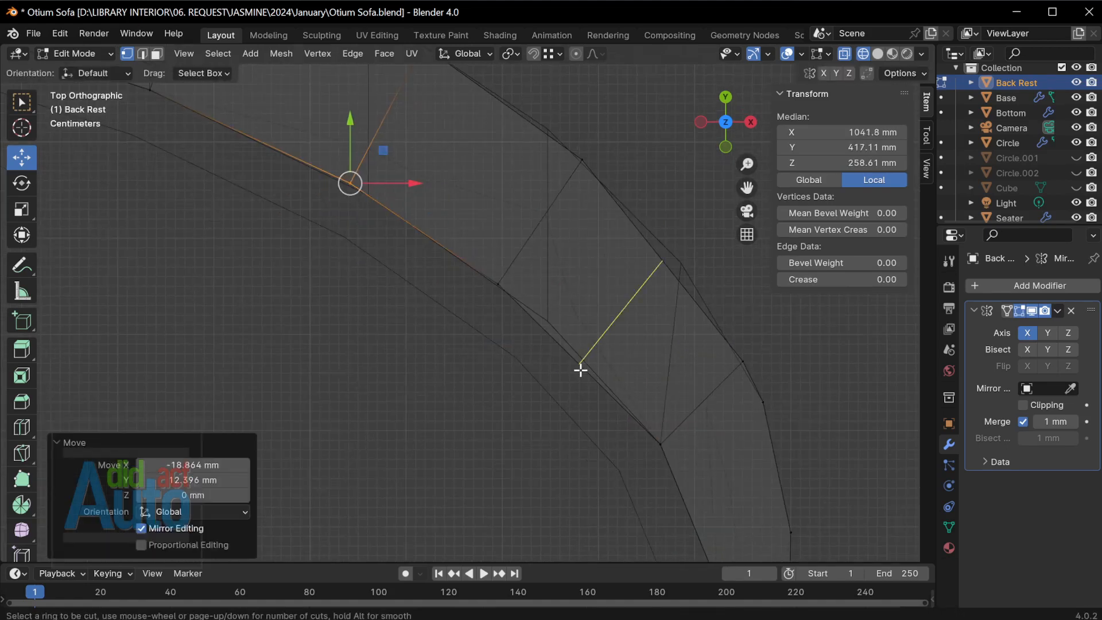
{"action": "left_click", "coordinate": [580, 370]}
{"action": "middle_click_drag", "start_coordinate": [580, 370], "coordinate": [688, 293]}
{"action": "left_click", "coordinate": [603, 359]}
{"action": "middle_click_drag", "start_coordinate": [587, 347], "coordinate": [597, 218]}
{"action": "left_click", "coordinate": [1076, 142]}
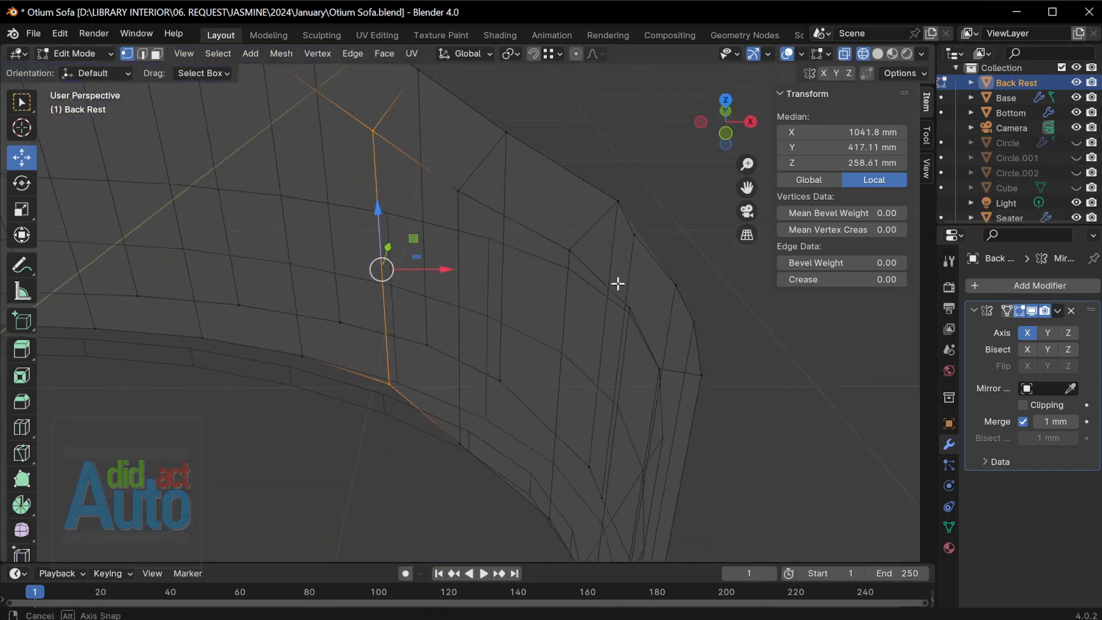
{"action": "middle_click_drag", "start_coordinate": [617, 283], "coordinate": [573, 359]}
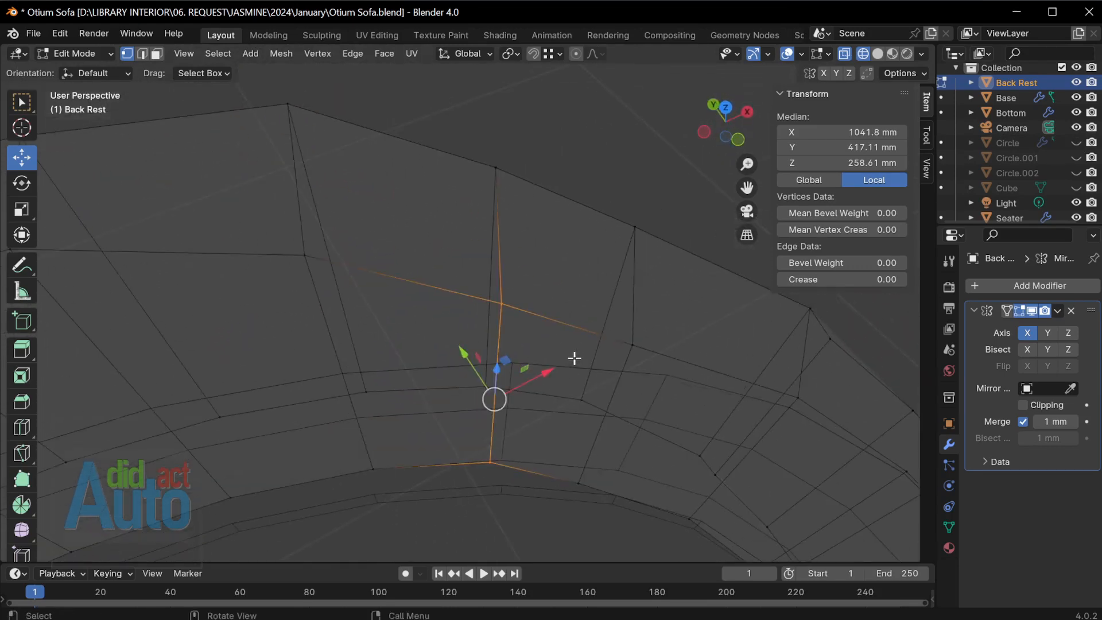
{"action": "key", "text": "grave"}
{"action": "left_click", "coordinate": [573, 274]}
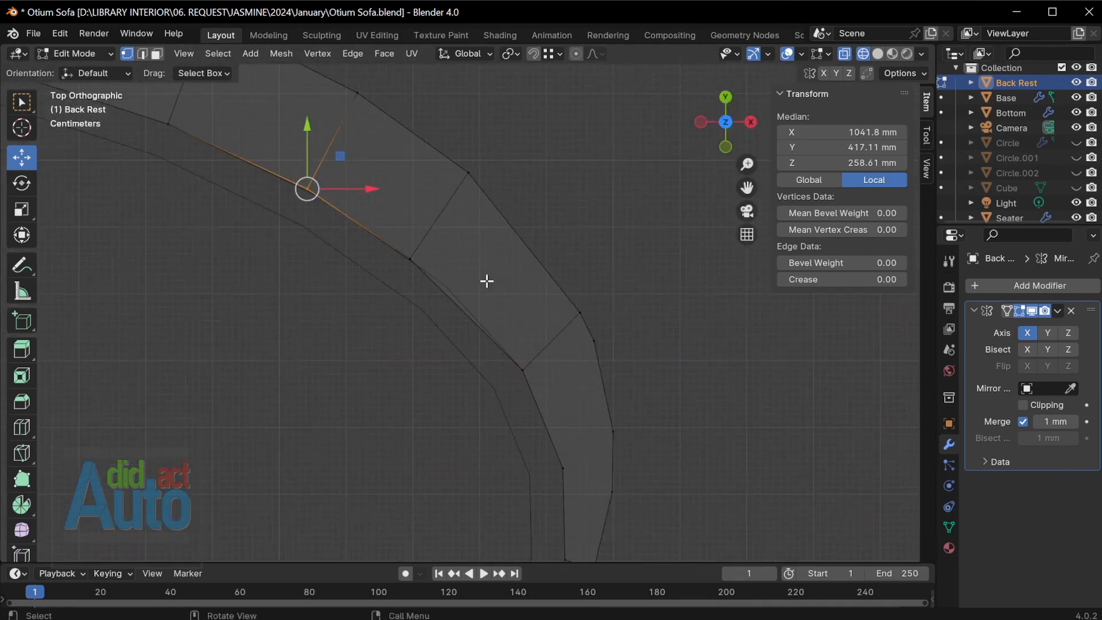
Move the next inner vertex pair toward the center, and its outer counterpart by -14.229 mm in X and 32.985 mm in Y
{"action": "scroll", "coordinate": [499, 290], "scroll_direction": "down", "scroll_amount": 3}
{"action": "scroll", "coordinate": [511, 315], "scroll_direction": "up", "scroll_amount": 4}
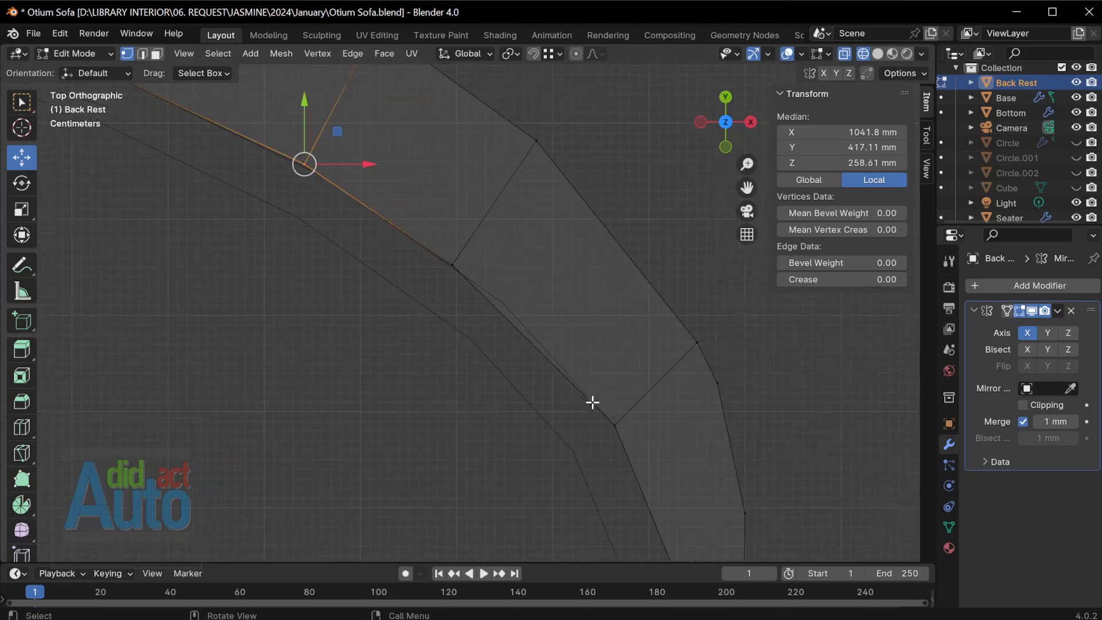
{"action": "left_click", "coordinate": [617, 423]}
{"action": "middle_click_drag", "start_coordinate": [638, 418], "coordinate": [481, 256], "text": "shift"}
{"action": "scroll", "coordinate": [488, 264], "scroll_direction": "down", "scroll_amount": 1}
{"action": "middle_click_drag", "start_coordinate": [534, 298], "coordinate": [580, 364], "text": "shift"}
{"action": "key", "text": "g"}
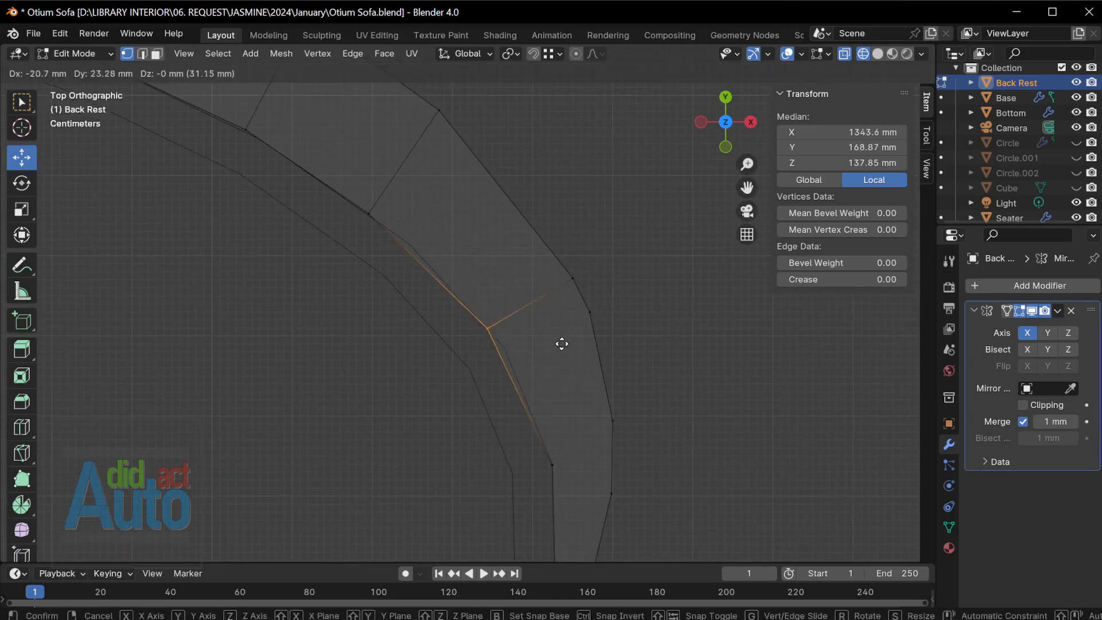
{"action": "left_click", "coordinate": [549, 328]}
{"action": "left_click", "coordinate": [572, 279]}
{"action": "key", "text": "g"}
{"action": "left_click", "coordinate": [582, 268]}
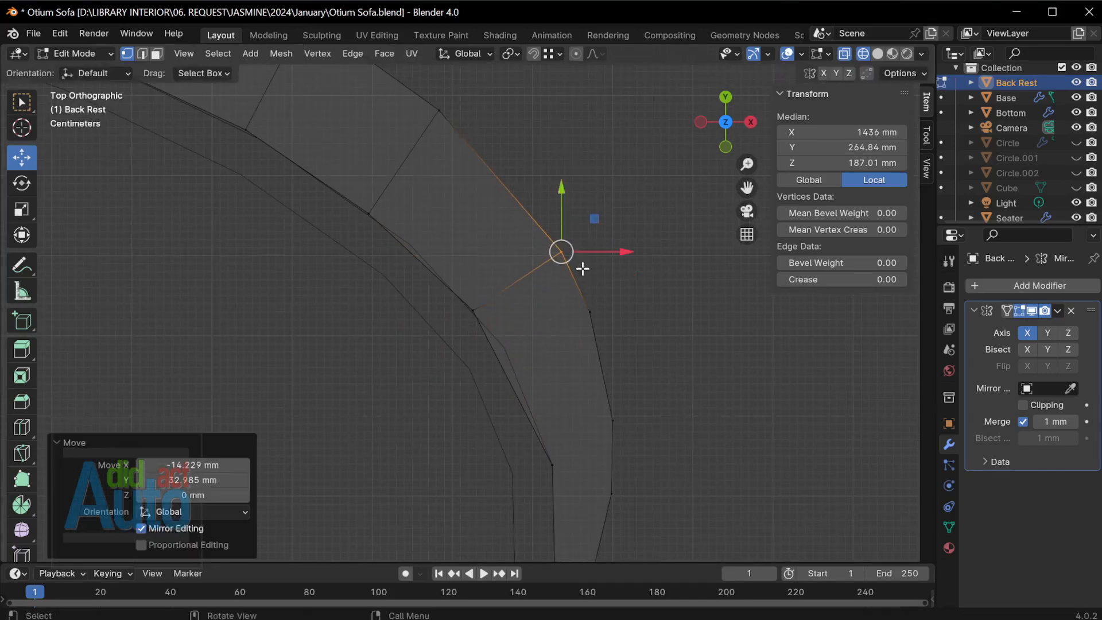
Leave mesh editing of the Back Rest and hide the Base, Bottom and Camera
{"action": "scroll", "coordinate": [604, 337], "scroll_direction": "up", "scroll_amount": 3}
{"action": "middle_click_drag", "start_coordinate": [618, 372], "coordinate": [593, 319], "text": "shift"}
{"action": "middle_click_drag", "start_coordinate": [522, 386], "coordinate": [625, 369]}
{"action": "key", "text": "alt+a"}
{"action": "key", "text": "alt+z"}
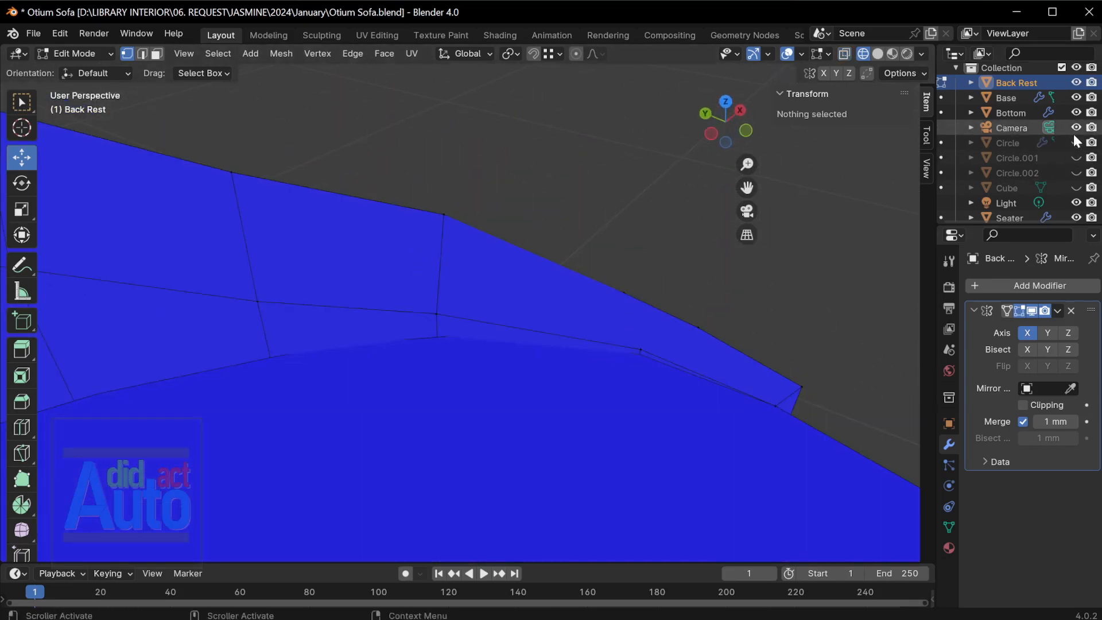
{"action": "middle_click_drag", "start_coordinate": [660, 322], "coordinate": [535, 309]}
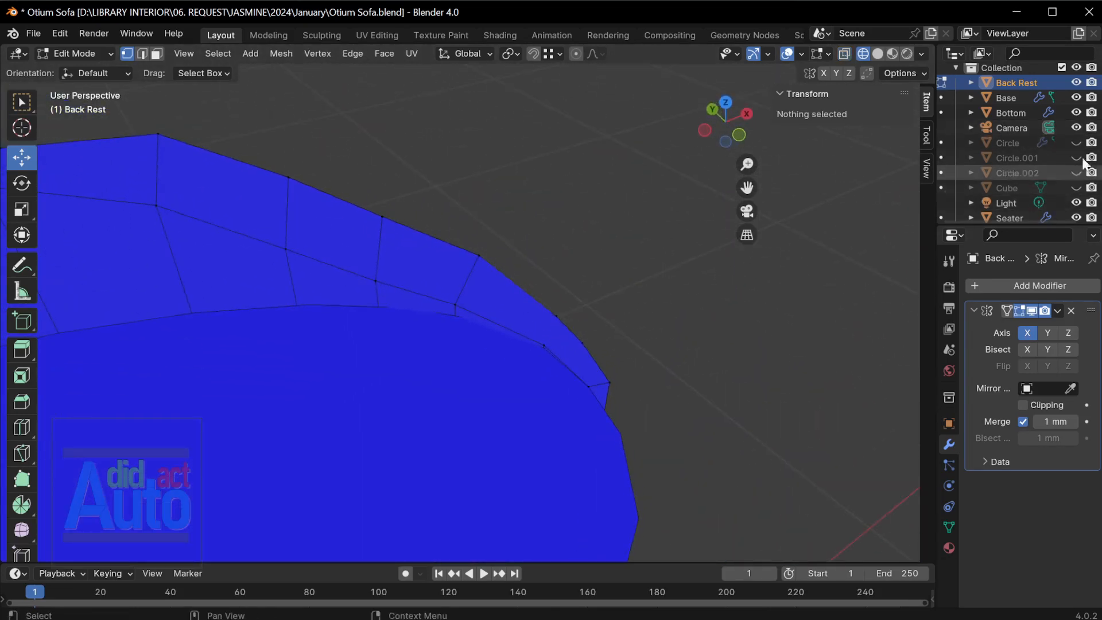
{"action": "key", "text": "Tab"}
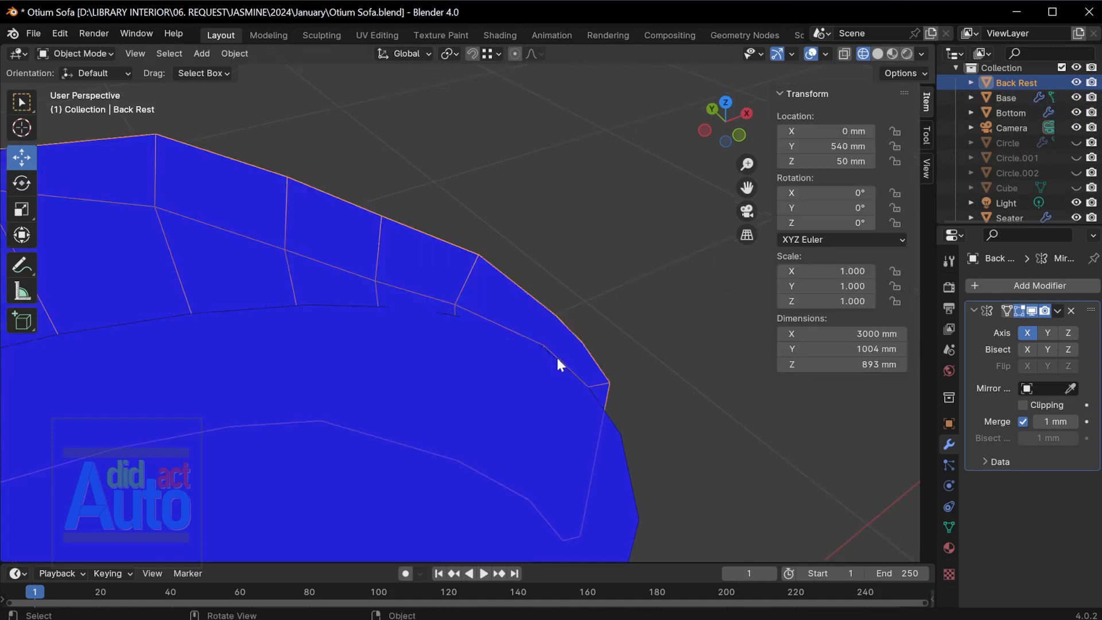
{"action": "left_click", "coordinate": [580, 455]}
{"action": "key", "text": "alt+z"}
{"action": "key", "text": "alt+z"}
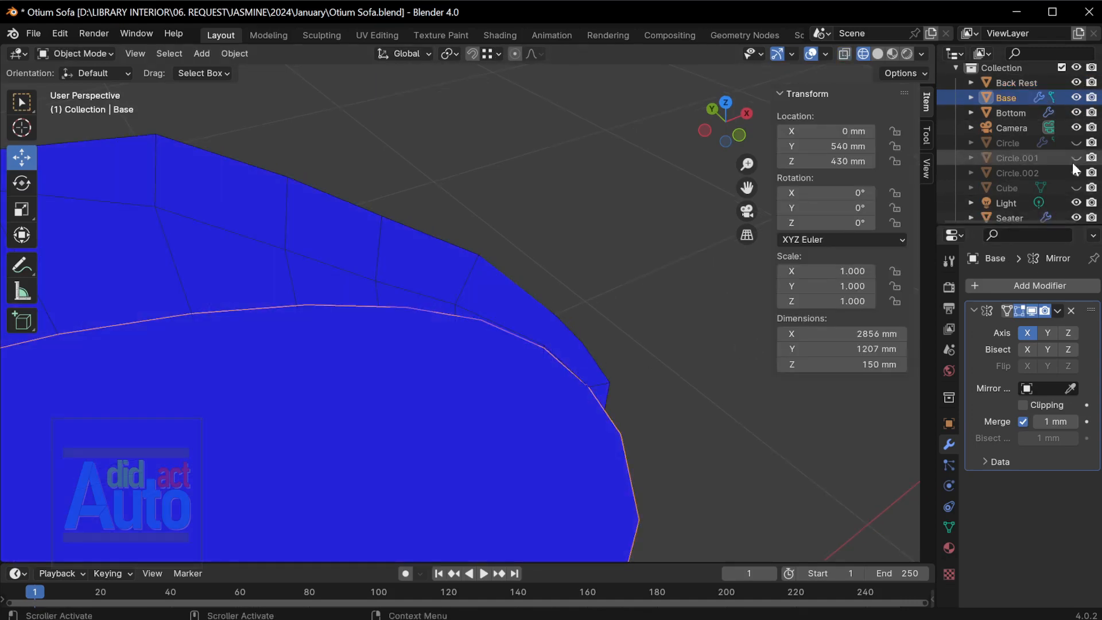
{"action": "scroll", "coordinate": [1026, 162], "scroll_direction": "down", "scroll_amount": 1}
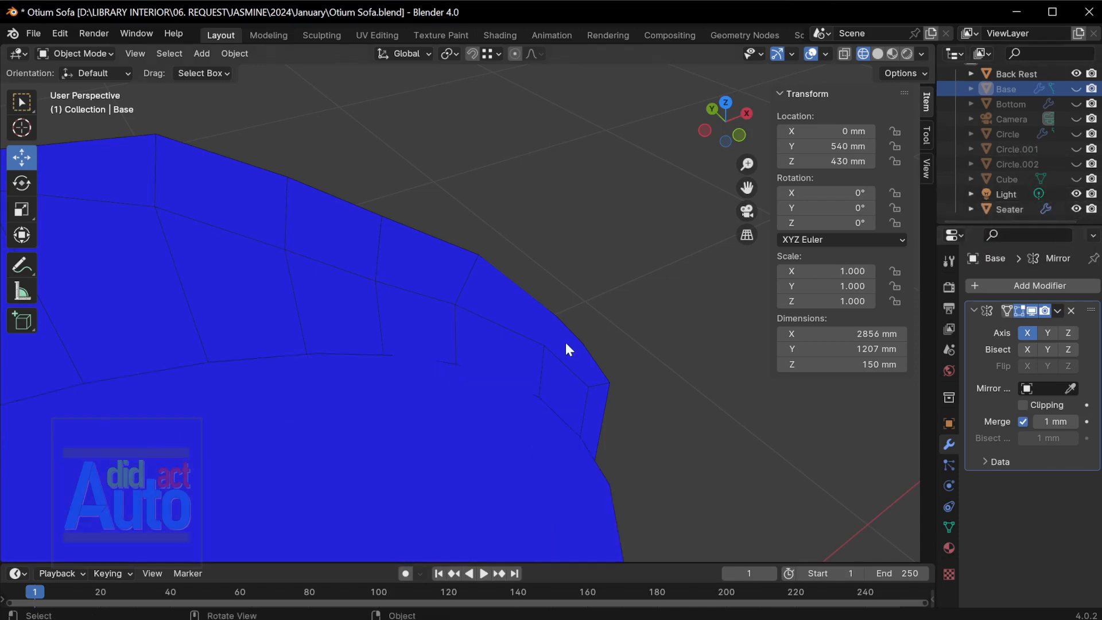
Add single centered loop cuts to the Back Rest's inner faces near the end of the arm
{"action": "key", "text": "Tab"}
{"action": "middle_click_drag", "start_coordinate": [535, 353], "coordinate": [592, 340]}
{"action": "left_click", "coordinate": [501, 331]}
{"action": "right_click", "coordinate": [501, 330]}
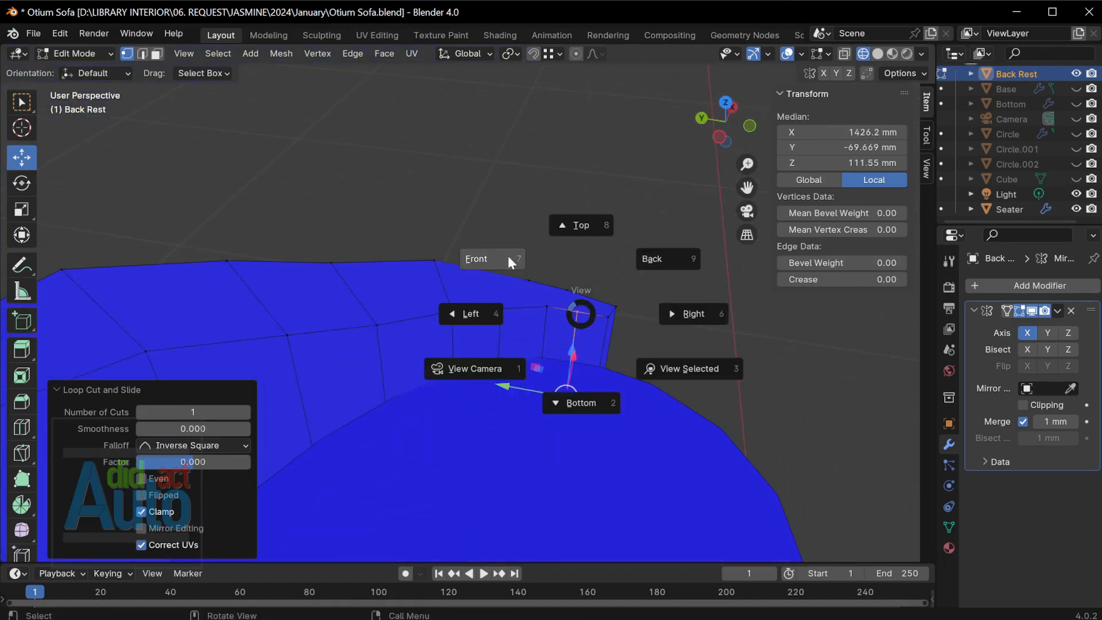
{"action": "key", "text": "Escape"}
Connect the new inner top vertices to the matching outer vertices across the Back Rest's top face
{"action": "scroll", "coordinate": [534, 302], "scroll_direction": "up", "scroll_amount": 2}
{"action": "middle_click_drag", "start_coordinate": [534, 302], "coordinate": [514, 298]}
{"action": "key", "text": "alt+z"}
{"action": "left_click_drag", "start_coordinate": [475, 233], "coordinate": [531, 333]}
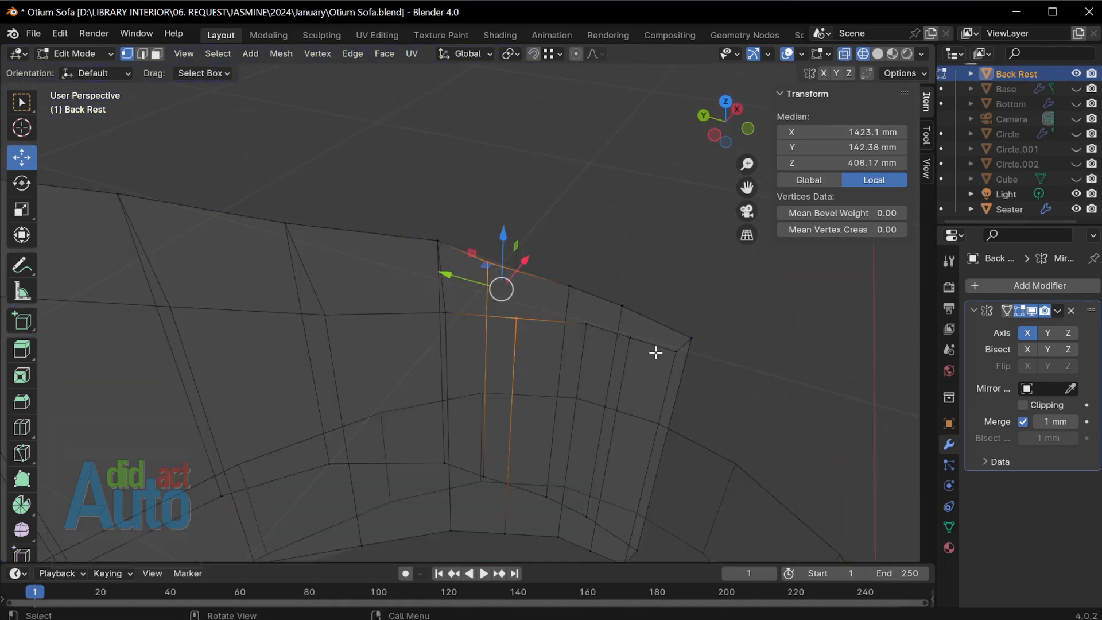
{"action": "left_click_drag", "start_coordinate": [613, 292], "coordinate": [644, 350]}
Move the upper new inner vertex pair outward, and its outer counterpart by about 12 mm in X and -32 mm in Y
{"action": "middle_click_drag", "start_coordinate": [642, 347], "coordinate": [605, 361]}
{"action": "key", "text": "grave"}
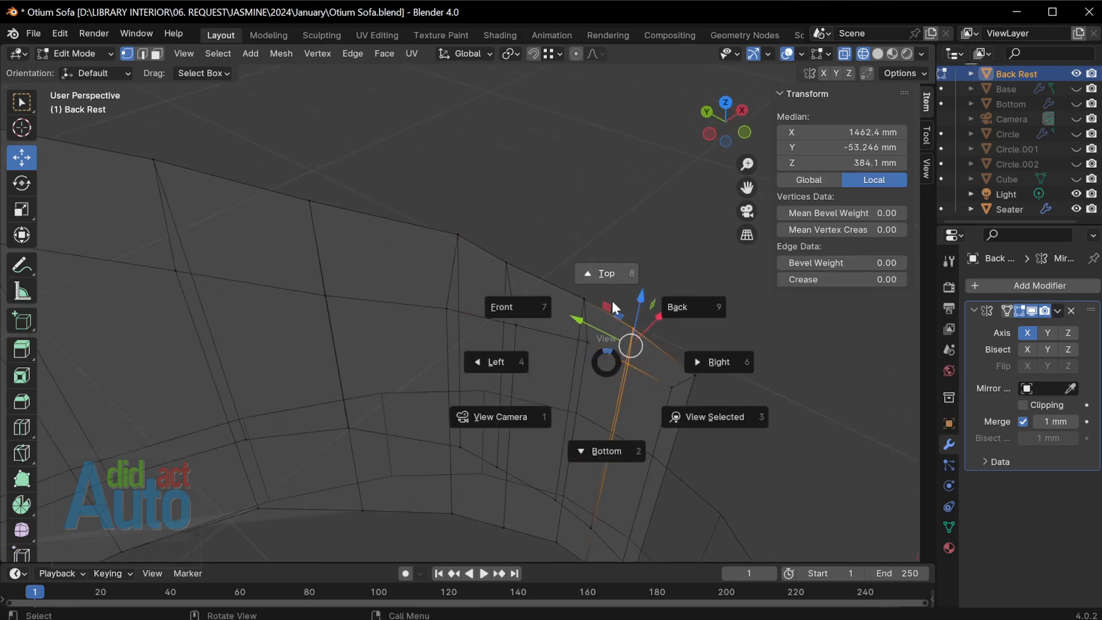
{"action": "left_click", "coordinate": [612, 300]}
{"action": "scroll", "coordinate": [539, 390], "scroll_direction": "up", "scroll_amount": 2}
{"action": "middle_click_drag", "start_coordinate": [512, 340], "coordinate": [521, 278], "text": "shift"}
{"action": "scroll", "coordinate": [574, 364], "scroll_direction": "down", "scroll_amount": 3}
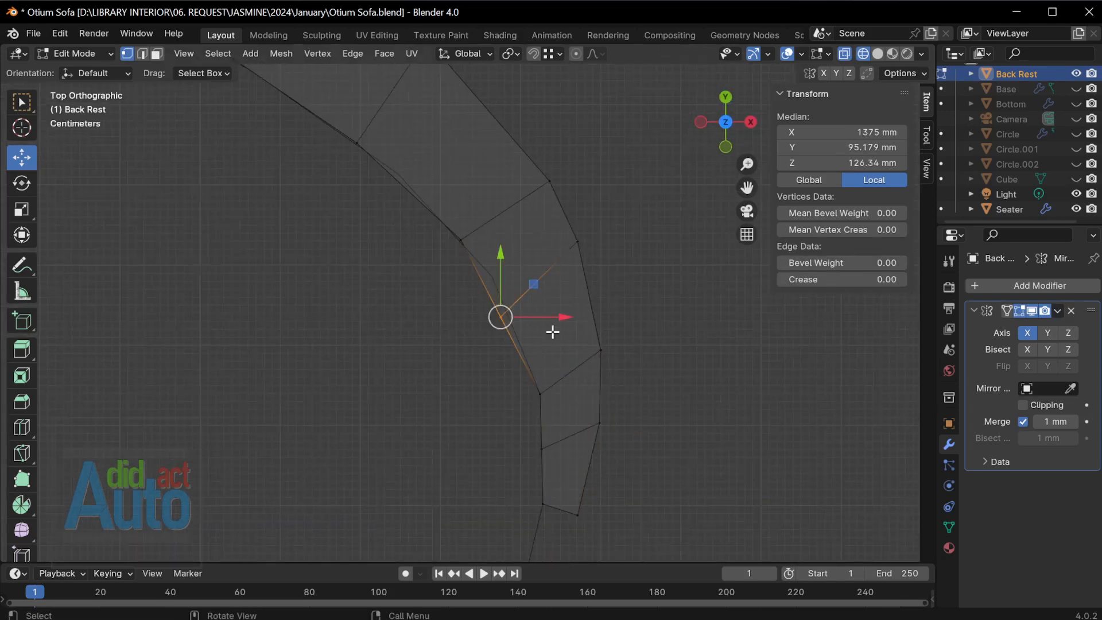
{"action": "key", "text": "g"}
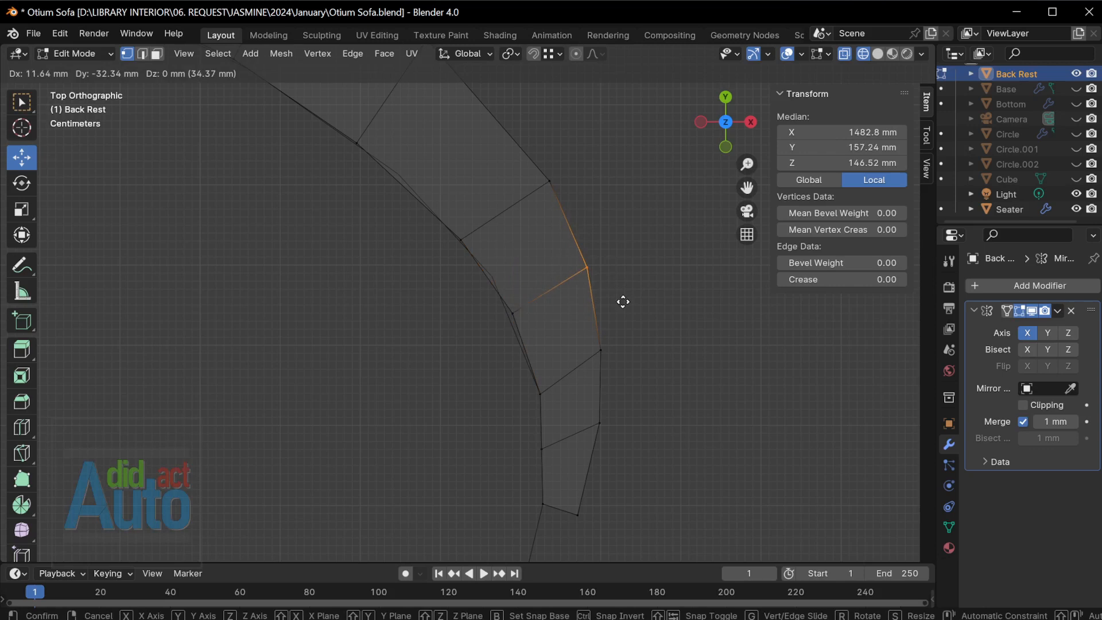
{"action": "left_click", "coordinate": [623, 303]}
Move the next inner pair up the curve by -24.577 mm in X and 25.224 mm in Y, and its outer counterpart toward the center
{"action": "middle_click_drag", "start_coordinate": [462, 216], "coordinate": [501, 342], "text": "shift"}
{"action": "left_click_drag", "start_coordinate": [480, 325], "coordinate": [513, 391]}
{"action": "key", "text": "g"}
{"action": "left_click", "coordinate": [493, 369]}
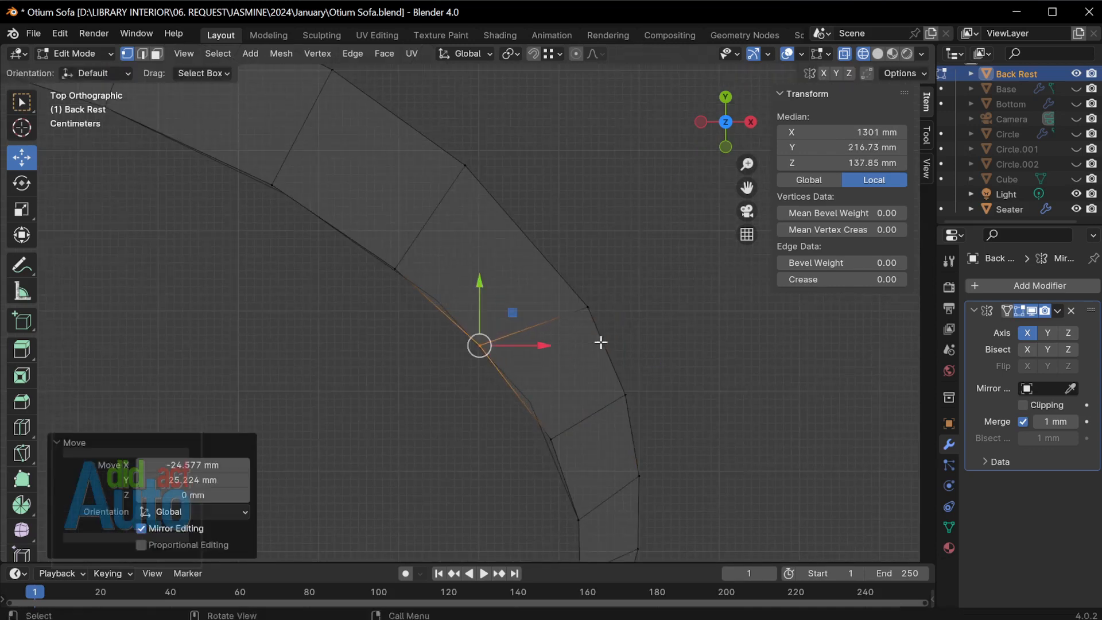
{"action": "left_click", "coordinate": [587, 307]}
{"action": "key", "text": "g"}
{"action": "left_click", "coordinate": [549, 263]}
Move the outer pair below by about -15 mm in X and 31 mm in Y, and shift its inner counterpart up the curve
{"action": "left_click_drag", "start_coordinate": [574, 360], "coordinate": [655, 413]}
{"action": "key", "text": "g"}
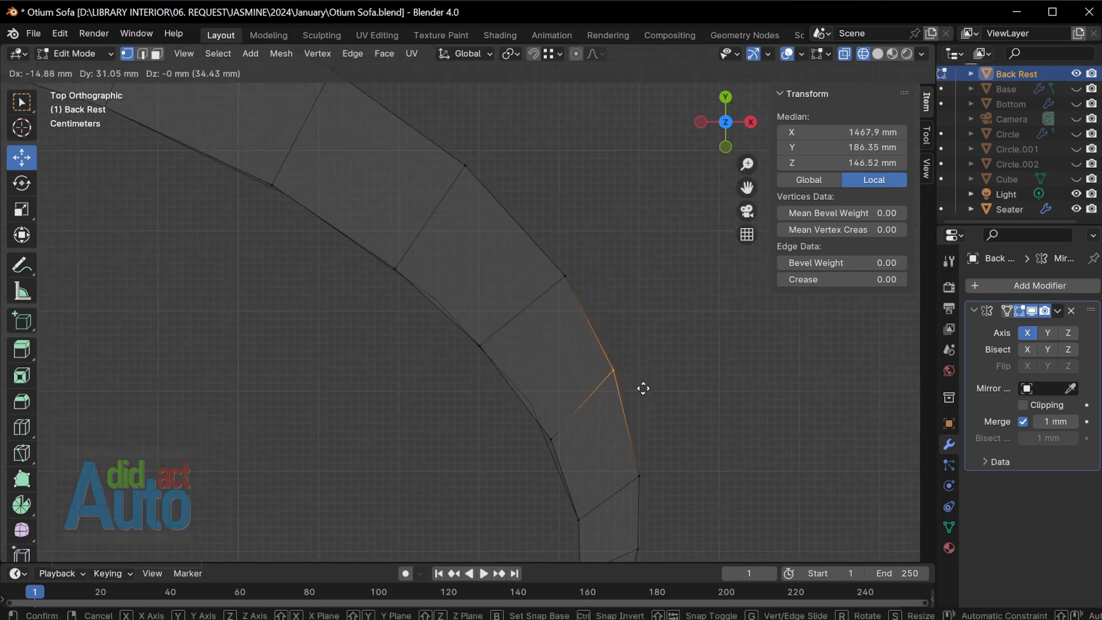
{"action": "left_click", "coordinate": [642, 389]}
{"action": "left_click_drag", "start_coordinate": [532, 416], "coordinate": [562, 446]}
{"action": "key", "text": "g"}
{"action": "left_click", "coordinate": [554, 431]}
Move the following inner vertex pair near the arm's end up the curve to even out the segment spacing
{"action": "middle_click_drag", "start_coordinate": [633, 477], "coordinate": [625, 344], "text": "shift"}
{"action": "left_click_drag", "start_coordinate": [548, 365], "coordinate": [594, 406]}
{"action": "scroll", "coordinate": [648, 409], "scroll_direction": "up", "scroll_amount": 1}
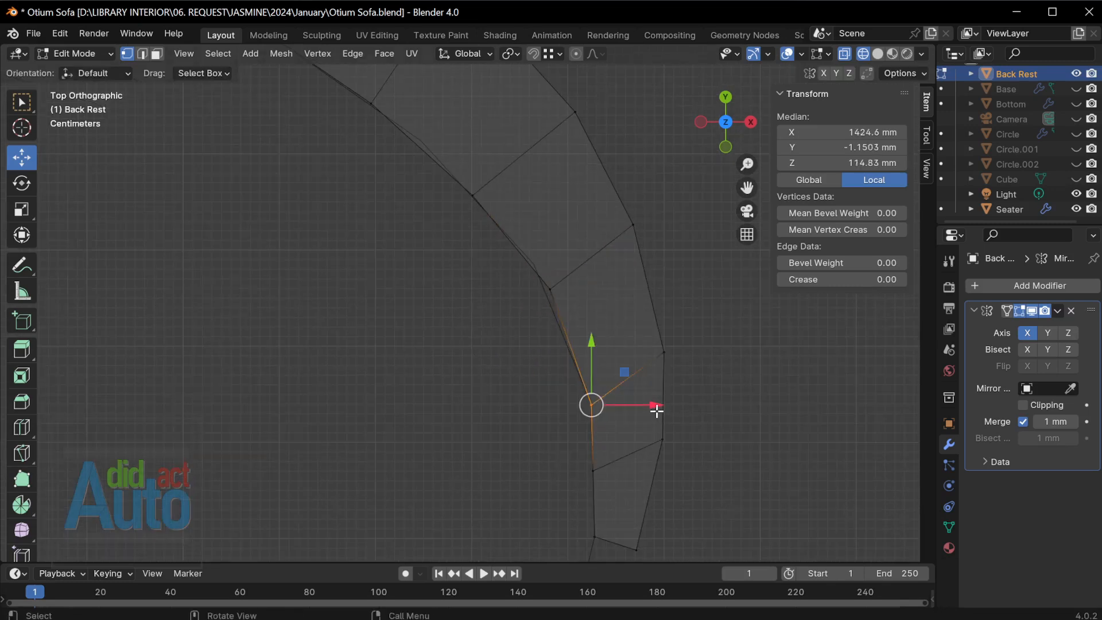
{"action": "key", "text": "g"}
{"action": "left_click", "coordinate": [668, 396]}
Raise the second-to-last inner pair in Y, and move its outer counterpart by about 0.54 mm in X and -12.396 mm in Y
{"action": "left_click_drag", "start_coordinate": [573, 449], "coordinate": [612, 480]}
{"action": "key", "text": "g"}
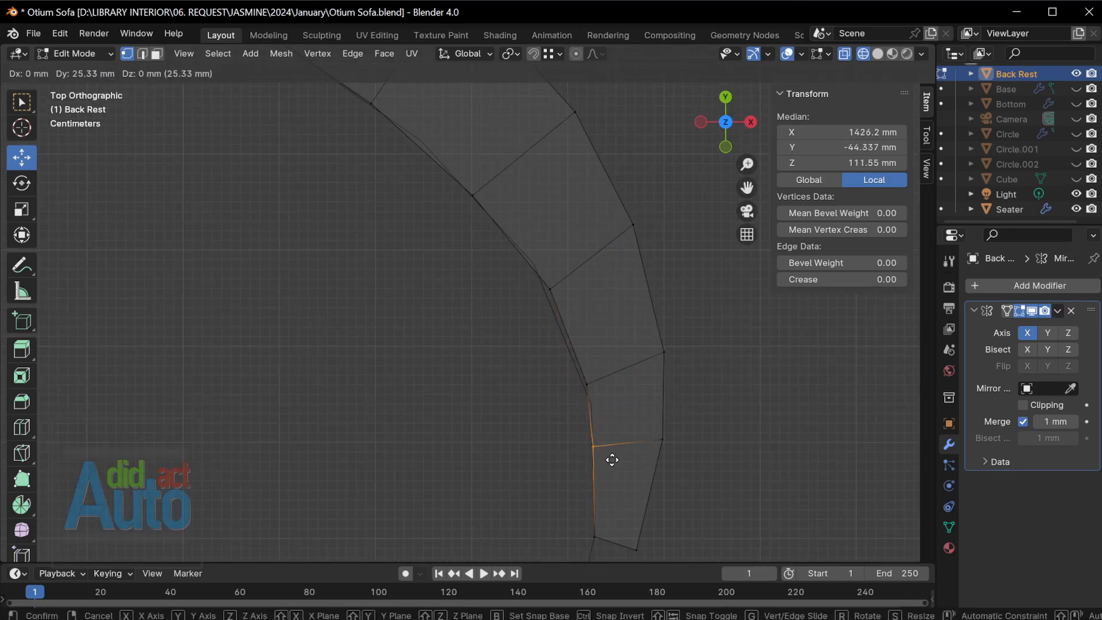
{"action": "left_click", "coordinate": [620, 453]}
{"action": "key", "text": "g"}
{"action": "left_click", "coordinate": [672, 475]}
Adjust the outer pair on the arm's bend slightly, and move the next outer pair up the curve about 14 mm
{"action": "middle_click_drag", "start_coordinate": [671, 474], "coordinate": [663, 403], "text": "shift"}
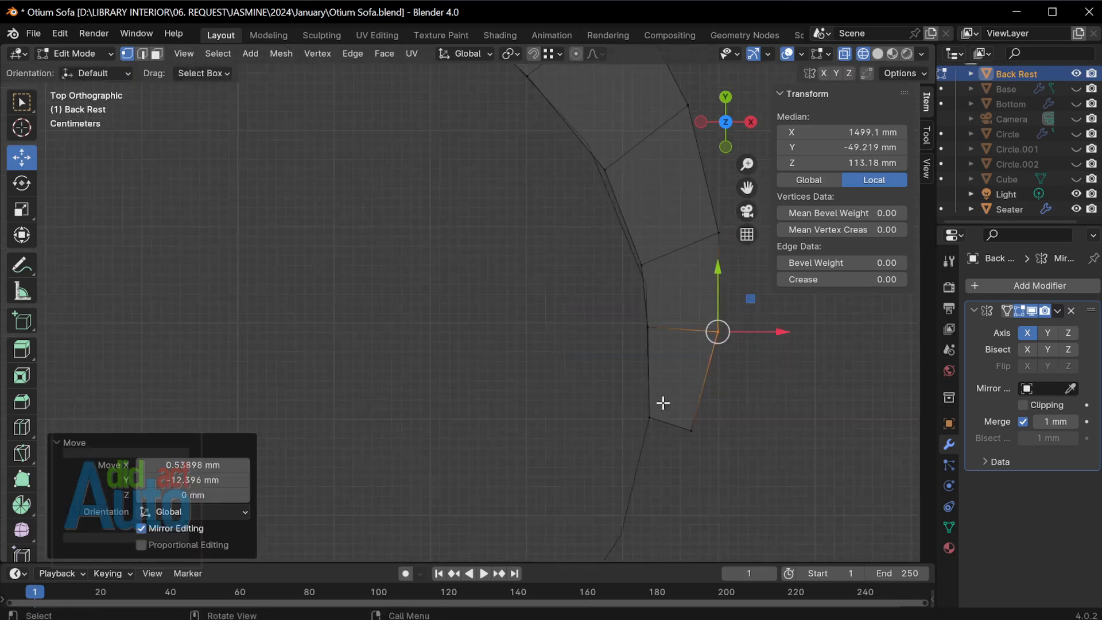
{"action": "scroll", "coordinate": [581, 308], "scroll_direction": "down", "scroll_amount": 2}
{"action": "middle_click_drag", "start_coordinate": [612, 182], "coordinate": [624, 421], "text": "shift"}
{"action": "left_click_drag", "start_coordinate": [623, 421], "coordinate": [663, 396]}
{"action": "scroll", "coordinate": [669, 405], "scroll_direction": "up", "scroll_amount": 1}
{"action": "middle_click_drag", "start_coordinate": [675, 410], "coordinate": [558, 255], "text": "shift"}
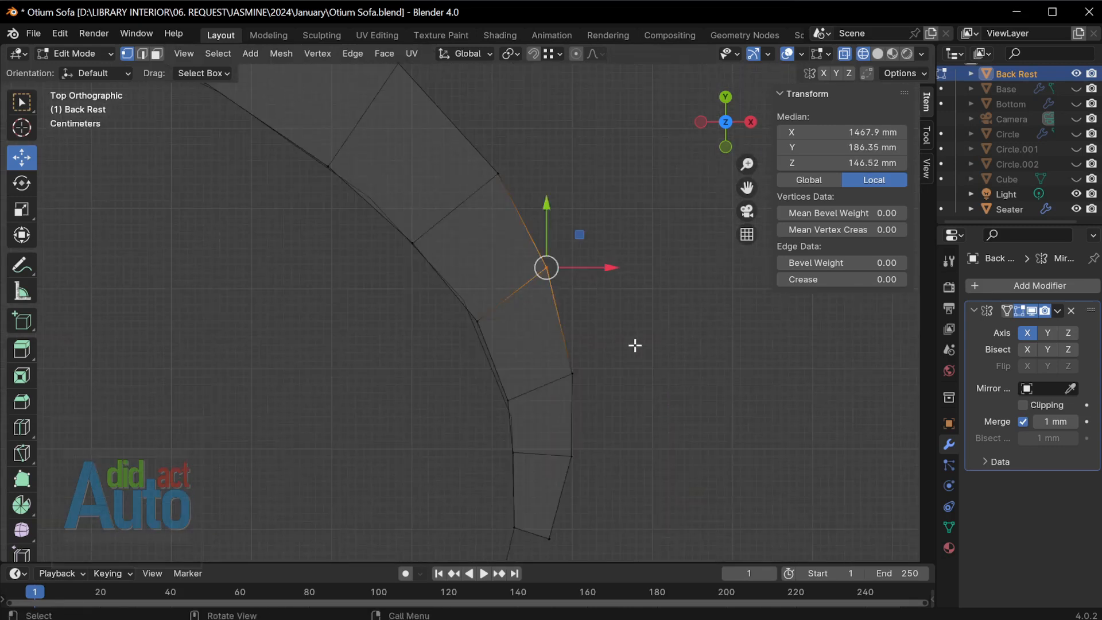
{"action": "key", "text": "g"}
{"action": "left_click", "coordinate": [636, 343]}
{"action": "left_click_drag", "start_coordinate": [524, 151], "coordinate": [491, 196]}
{"action": "key", "text": "g"}
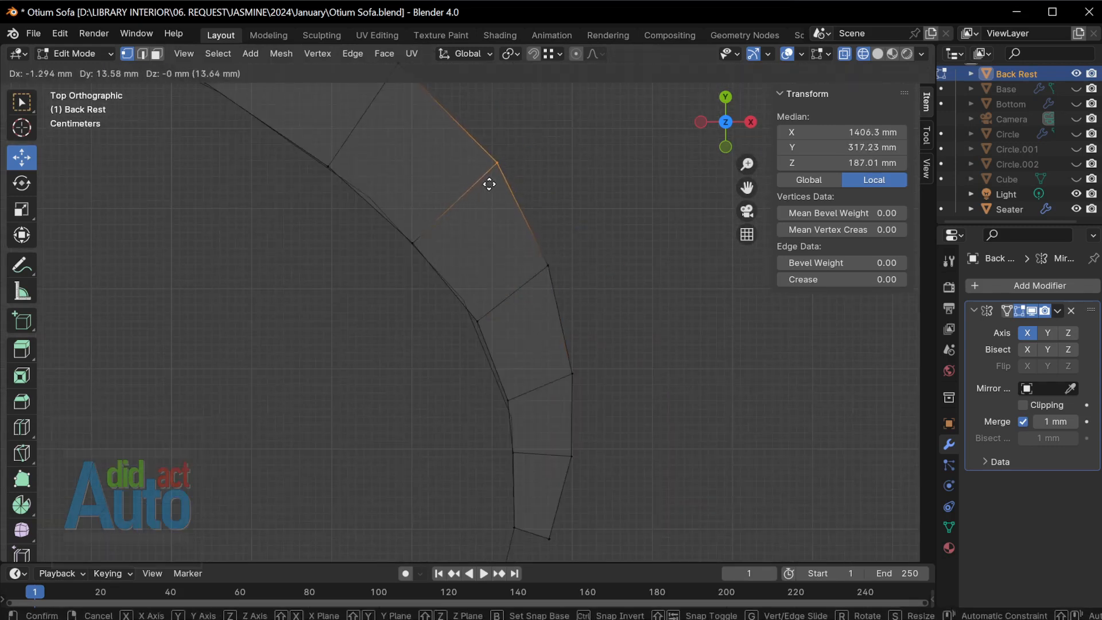
{"action": "left_click", "coordinate": [489, 185]}
Move the next outer pair by 5.1742 mm in X and 9.0548 mm in Y, and adjust the adjacent outer pair toward the center
{"action": "middle_click_drag", "start_coordinate": [494, 214], "coordinate": [618, 398], "text": "shift"}
{"action": "left_click_drag", "start_coordinate": [545, 222], "coordinate": [511, 268]}
{"action": "key", "text": "g"}
{"action": "left_click", "coordinate": [514, 261]}
{"action": "left_click_drag", "start_coordinate": [354, 122], "coordinate": [398, 176]}
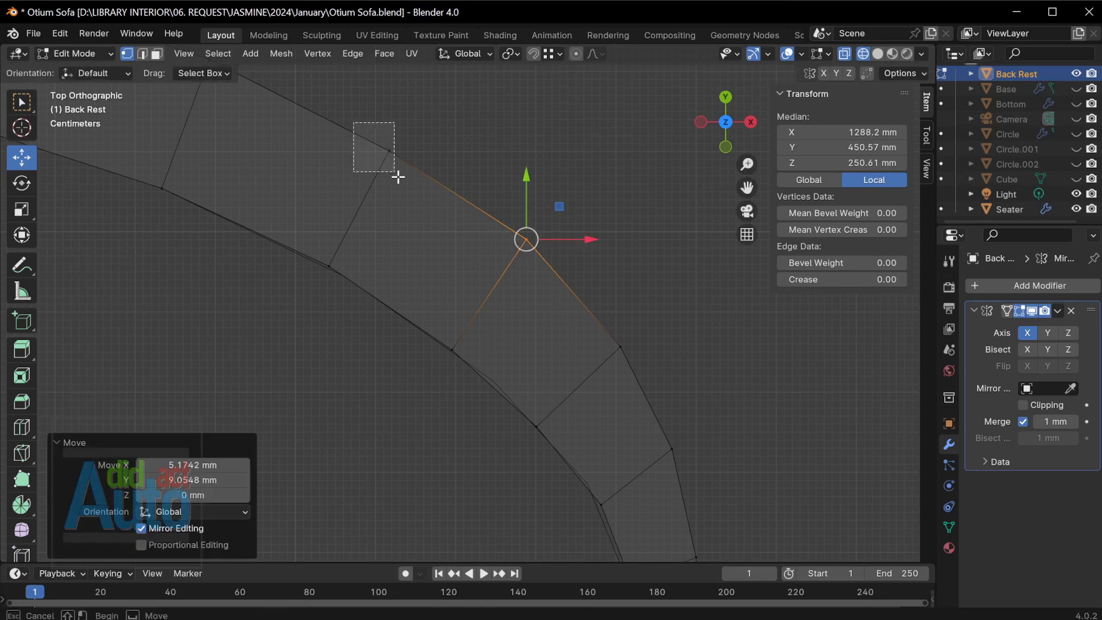
{"action": "key", "text": "g"}
{"action": "left_click", "coordinate": [397, 167]}
Adjust the two following outer vertex pairs closer to the center so the Back Rest's outer edge curves smoothly
{"action": "scroll", "coordinate": [405, 190], "scroll_direction": "down", "scroll_amount": 2}
{"action": "middle_click_drag", "start_coordinate": [414, 206], "coordinate": [591, 349], "text": "shift"}
{"action": "left_click_drag", "start_coordinate": [437, 239], "coordinate": [482, 300]}
{"action": "key", "text": "g"}
{"action": "left_click", "coordinate": [485, 292]}
{"action": "left_click_drag", "start_coordinate": [319, 235], "coordinate": [286, 192]}
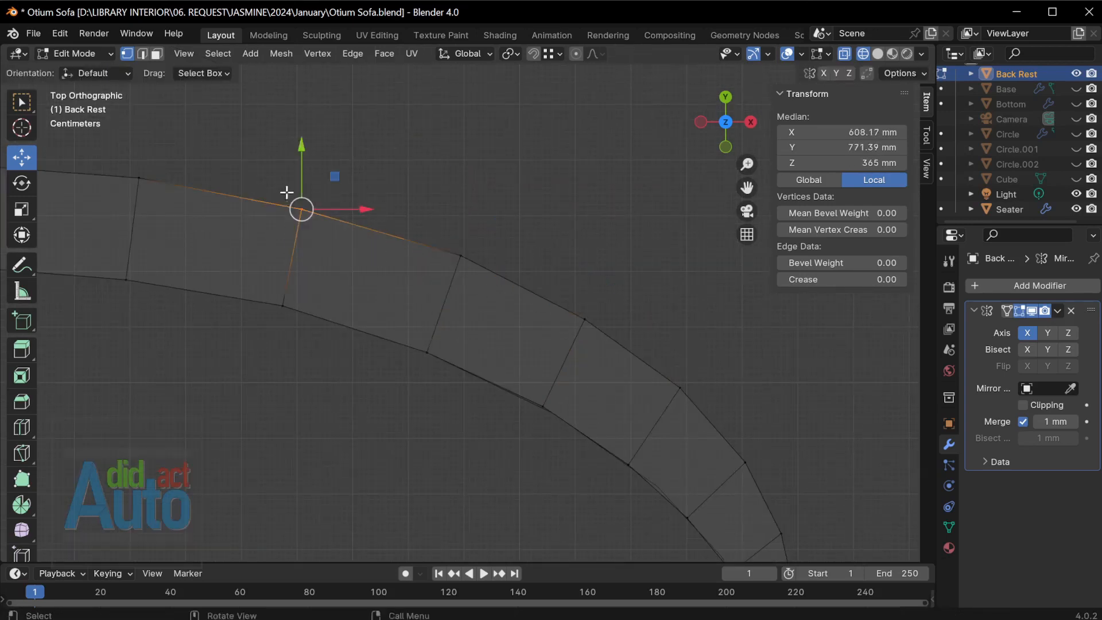
{"action": "key", "text": "g"}
{"action": "left_click", "coordinate": [288, 185]}
Shift the outer vertex pair near the Back Rest's center slightly outward along Y
{"action": "middle_click_drag", "start_coordinate": [289, 188], "coordinate": [557, 289], "text": "shift"}
{"action": "left_click_drag", "start_coordinate": [442, 298], "coordinate": [411, 230]}
{"action": "left_click_drag", "start_coordinate": [544, 280], "coordinate": [596, 316]}
{"action": "left_click_drag", "start_coordinate": [575, 270], "coordinate": [575, 262]}
Move the next outer vertex pair outward along Y, and shift it again together with its neighbor toward the arm
{"action": "middle_click_drag", "start_coordinate": [612, 301], "coordinate": [423, 244], "text": "shift"}
{"action": "left_click_drag", "start_coordinate": [498, 266], "coordinate": [561, 330]}
{"action": "left_click_drag", "start_coordinate": [538, 266], "coordinate": [538, 257]}
{"action": "left_click_drag", "start_coordinate": [630, 333], "coordinate": [689, 393], "text": "shift"}
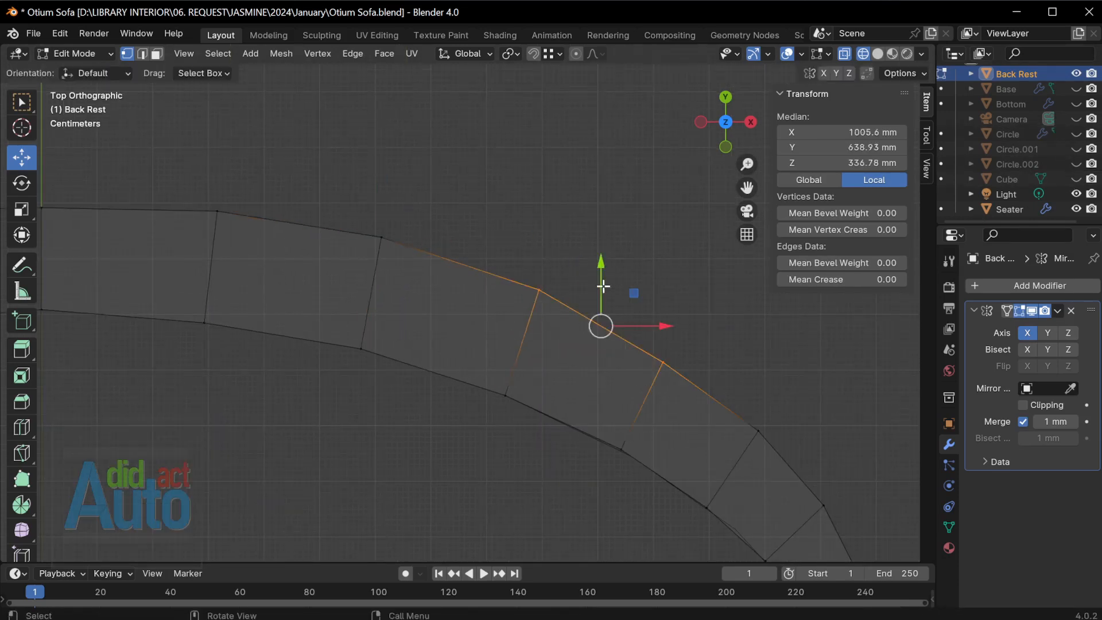
{"action": "left_click_drag", "start_coordinate": [663, 314], "coordinate": [662, 306]}
Move the outer pair at the bend outward along Y, and its neighbor toward the center by 5.3647 mm in Y
{"action": "scroll", "coordinate": [734, 373], "scroll_direction": "down", "scroll_amount": 2}
{"action": "middle_click_drag", "start_coordinate": [734, 373], "coordinate": [656, 268], "text": "shift"}
{"action": "left_click_drag", "start_coordinate": [657, 268], "coordinate": [615, 306]}
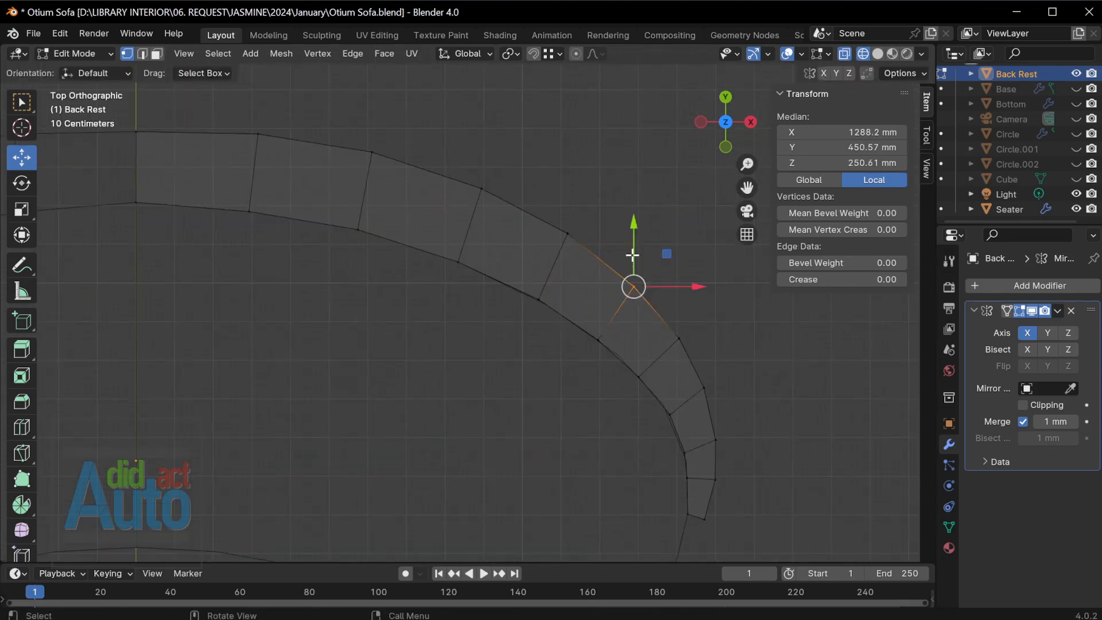
{"action": "left_click_drag", "start_coordinate": [633, 254], "coordinate": [633, 249]}
{"action": "left_click_drag", "start_coordinate": [587, 221], "coordinate": [552, 250]}
{"action": "left_click_drag", "start_coordinate": [572, 198], "coordinate": [572, 195]}
Raise an inner top vertex of the Back Rest 77.373 mm along Z to the height of its outer top vertex
{"action": "middle_click_drag", "start_coordinate": [608, 396], "coordinate": [655, 307]}
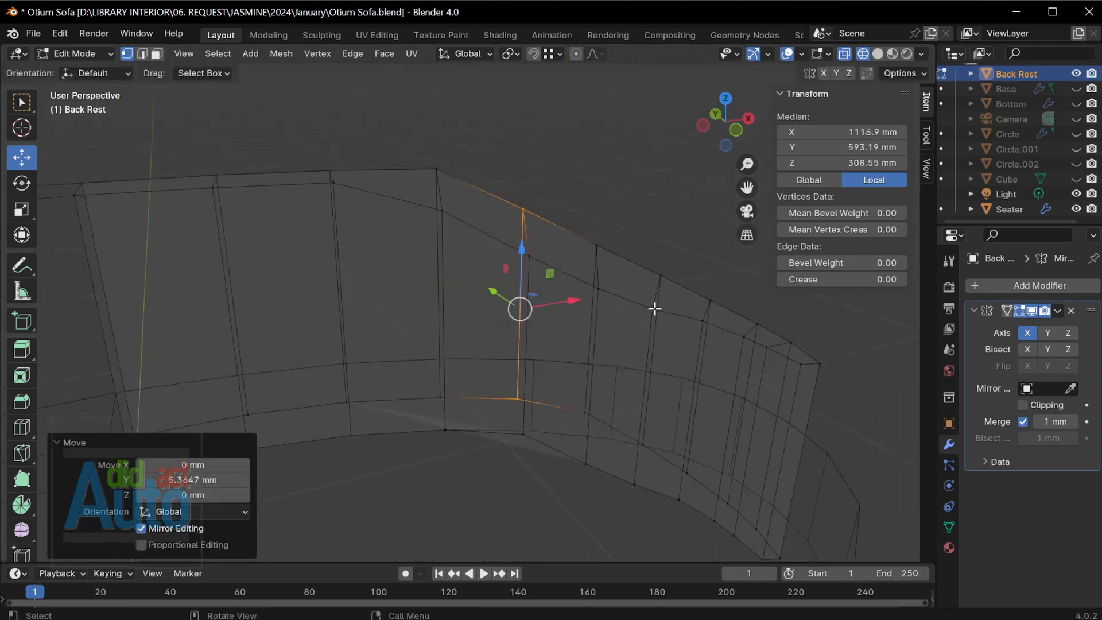
{"action": "scroll", "coordinate": [654, 308], "scroll_direction": "down", "scroll_amount": 1}
{"action": "middle_click_drag", "start_coordinate": [529, 227], "coordinate": [549, 275], "text": "shift"}
{"action": "left_click", "coordinate": [476, 268]}
{"action": "middle_click_drag", "start_coordinate": [476, 268], "coordinate": [439, 295]}
{"action": "middle_click_drag", "start_coordinate": [481, 255], "coordinate": [491, 308], "text": "shift"}
{"action": "key", "text": "g"}
{"action": "left_click", "coordinate": [532, 262]}
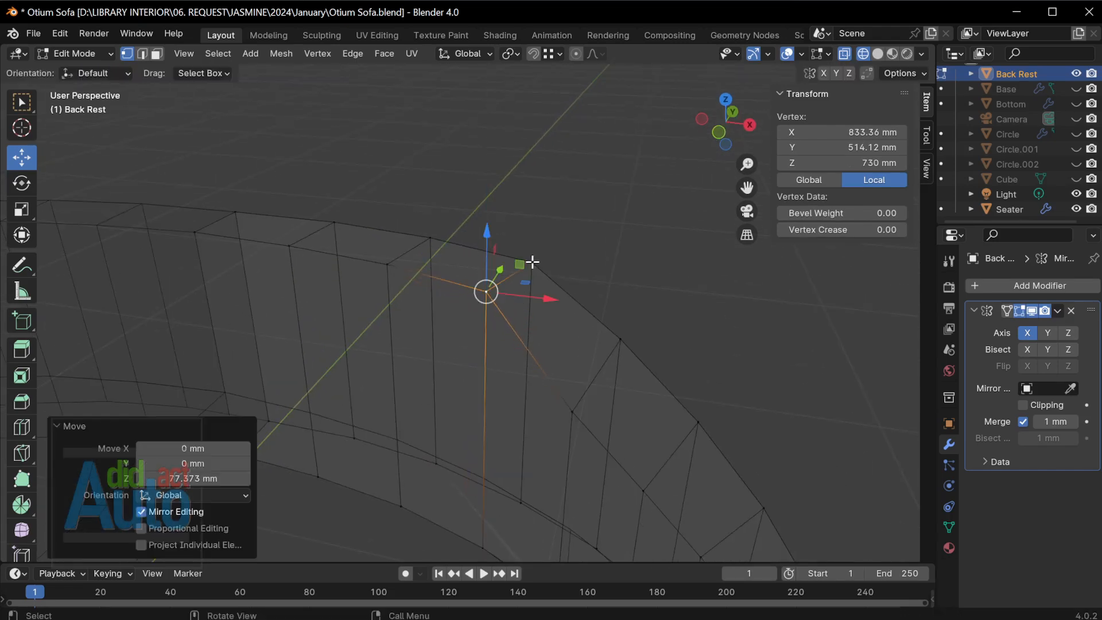
Turn on snapping and raise the next two inner top vertices of the Back Rest along Z to their outer vertices' height
{"action": "key", "text": "shift+Tab"}
{"action": "left_click", "coordinate": [573, 412]}
{"action": "key", "text": "g"}
{"action": "key", "text": "z"}
{"action": "left_click", "coordinate": [621, 346]}
{"action": "middle_click_drag", "start_coordinate": [637, 408], "coordinate": [590, 312], "text": "shift"}
{"action": "left_click", "coordinate": [577, 365]}
{"action": "key", "text": "g"}
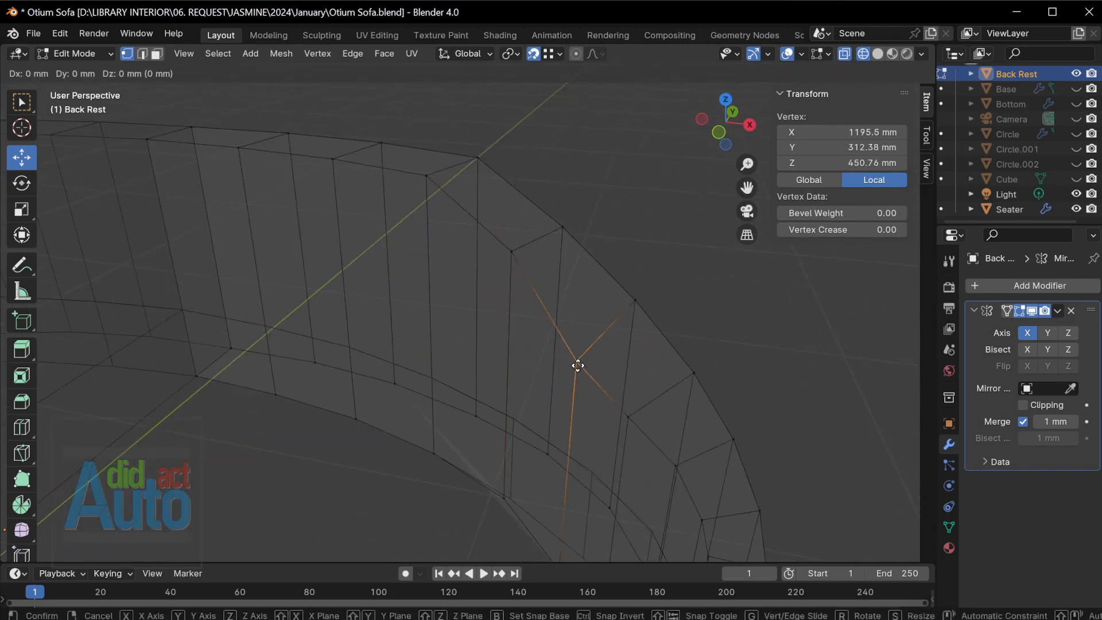
{"action": "left_click", "coordinate": [622, 309]}
Raise the following inner top vertex 49.159 mm along Z, and snap its neighbor toward the arm to its outer vertex's height
{"action": "left_click", "coordinate": [627, 416]}
{"action": "key", "text": "g"}
{"action": "key", "text": "z"}
{"action": "left_click", "coordinate": [683, 424]}
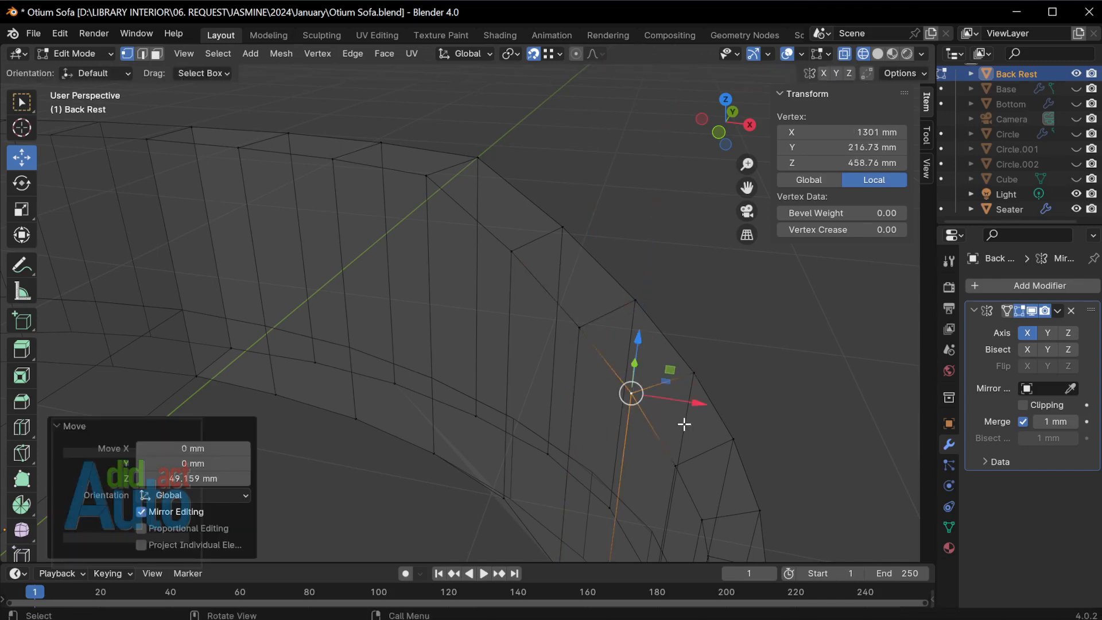
{"action": "left_click", "coordinate": [675, 466]}
{"action": "key", "text": "g"}
{"action": "key", "text": "z"}
{"action": "left_click", "coordinate": [731, 442]}
Match the last three inner top vertices at the arm end to the Z height of their outer vertices
{"action": "middle_click_drag", "start_coordinate": [703, 488], "coordinate": [688, 339], "text": "shift"}
{"action": "left_click", "coordinate": [594, 291]}
{"action": "middle_click_drag", "start_coordinate": [683, 299], "coordinate": [504, 341], "text": "shift"}
{"action": "key", "text": "g"}
{"action": "left_click", "coordinate": [534, 319]}
{"action": "left_click", "coordinate": [531, 399]}
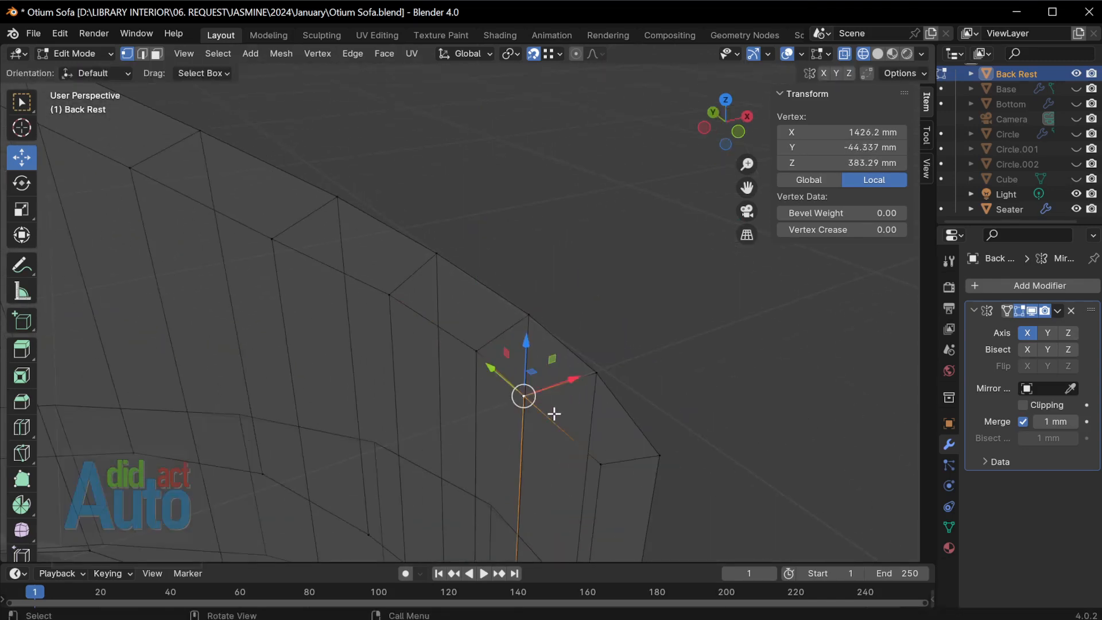
{"action": "left_click", "coordinate": [584, 392]}
{"action": "left_click", "coordinate": [597, 445]}
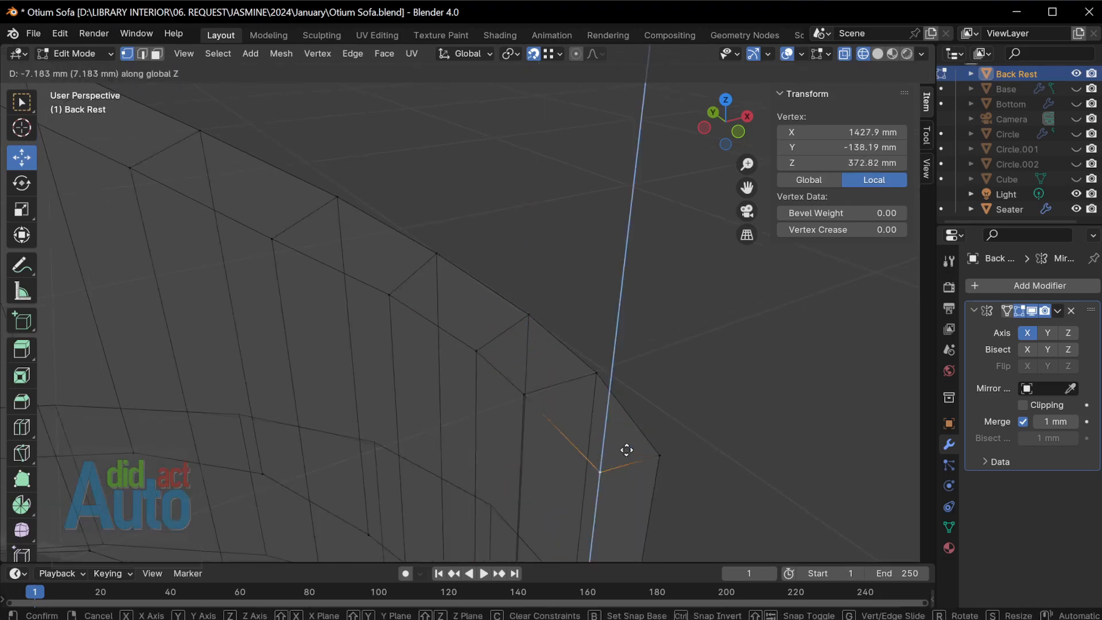
{"action": "left_click", "coordinate": [650, 454]}
Switch to solid view and edge selection, and raise the first two top cross edges of the Back Rest's slope along Z
{"action": "scroll", "coordinate": [605, 455], "scroll_direction": "down", "scroll_amount": 3}
{"action": "key", "text": "alt+z"}
{"action": "middle_click_drag", "start_coordinate": [605, 455], "coordinate": [580, 437]}
{"action": "scroll", "coordinate": [554, 377], "scroll_direction": "up", "scroll_amount": 1}
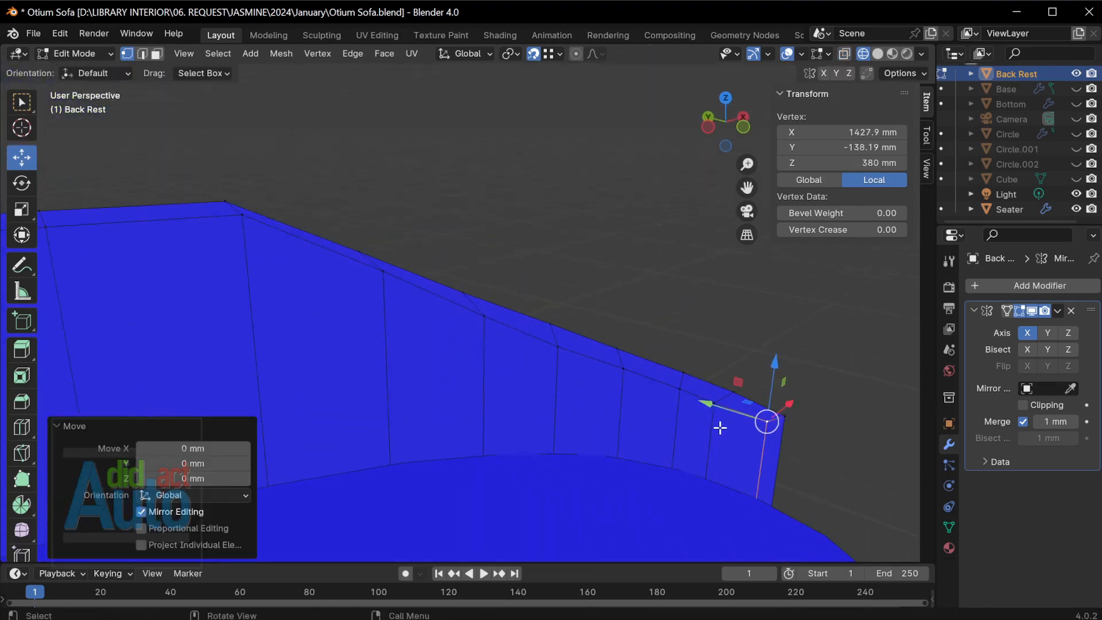
{"action": "middle_click_drag", "start_coordinate": [719, 428], "coordinate": [657, 435], "text": "shift"}
{"action": "key", "text": "2"}
{"action": "left_click", "coordinate": [656, 407]}
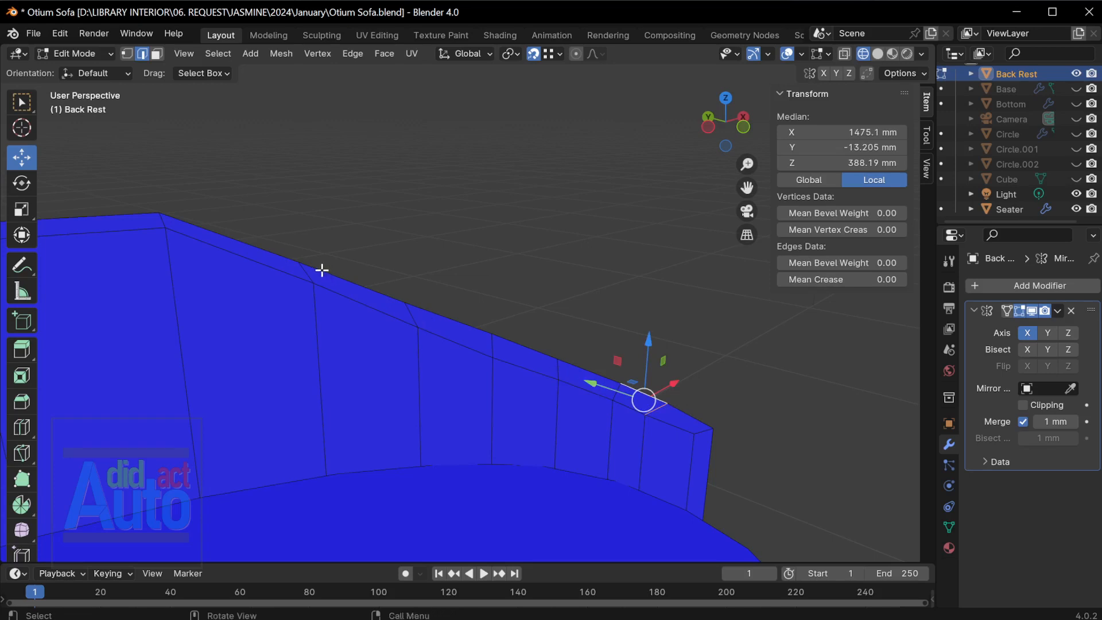
{"action": "left_click", "coordinate": [309, 273]}
{"action": "left_click_drag", "start_coordinate": [302, 234], "coordinate": [302, 198]}
{"action": "middle_click_drag", "start_coordinate": [364, 264], "coordinate": [304, 268]}
{"action": "left_click", "coordinate": [395, 300]}
{"action": "left_click_drag", "start_coordinate": [401, 251], "coordinate": [401, 219]}
Raise the next two top cross edges down the slope toward the arm along Z
{"action": "middle_click_drag", "start_coordinate": [420, 258], "coordinate": [479, 262]}
{"action": "left_click", "coordinate": [489, 334]}
{"action": "left_click_drag", "start_coordinate": [491, 292], "coordinate": [490, 271]}
{"action": "left_click", "coordinate": [554, 366]}
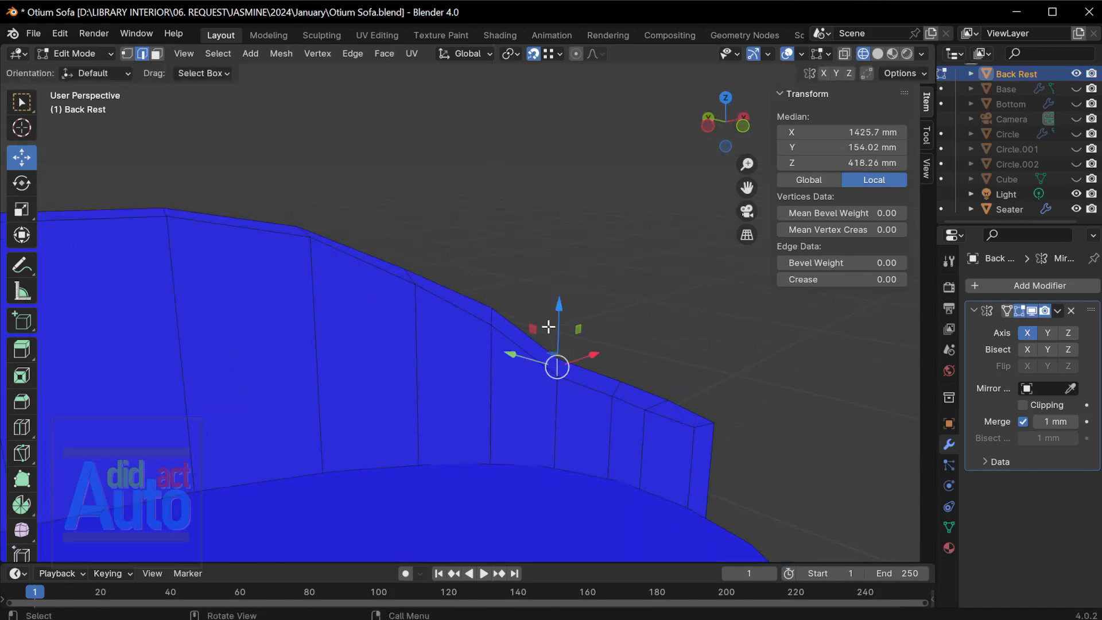
{"action": "left_click_drag", "start_coordinate": [548, 326], "coordinate": [549, 288]}
Raise the two top cross edges just before the arm's end edge along Z
{"action": "left_click", "coordinate": [659, 406]}
{"action": "left_click_drag", "start_coordinate": [659, 363], "coordinate": [616, 286]}
{"action": "left_click", "coordinate": [615, 384]}
{"action": "left_click", "coordinate": [659, 372]}
{"action": "left_click_drag", "start_coordinate": [661, 325], "coordinate": [663, 303]}
Raise the fourth cross edge of the slope again, and its neighbor toward the arm, along Z to round the arm
{"action": "left_click", "coordinate": [561, 339]}
{"action": "left_click_drag", "start_coordinate": [558, 299], "coordinate": [556, 288]}
{"action": "left_click_drag", "start_coordinate": [558, 238], "coordinate": [558, 238]}
{"action": "left_click", "coordinate": [627, 325]}
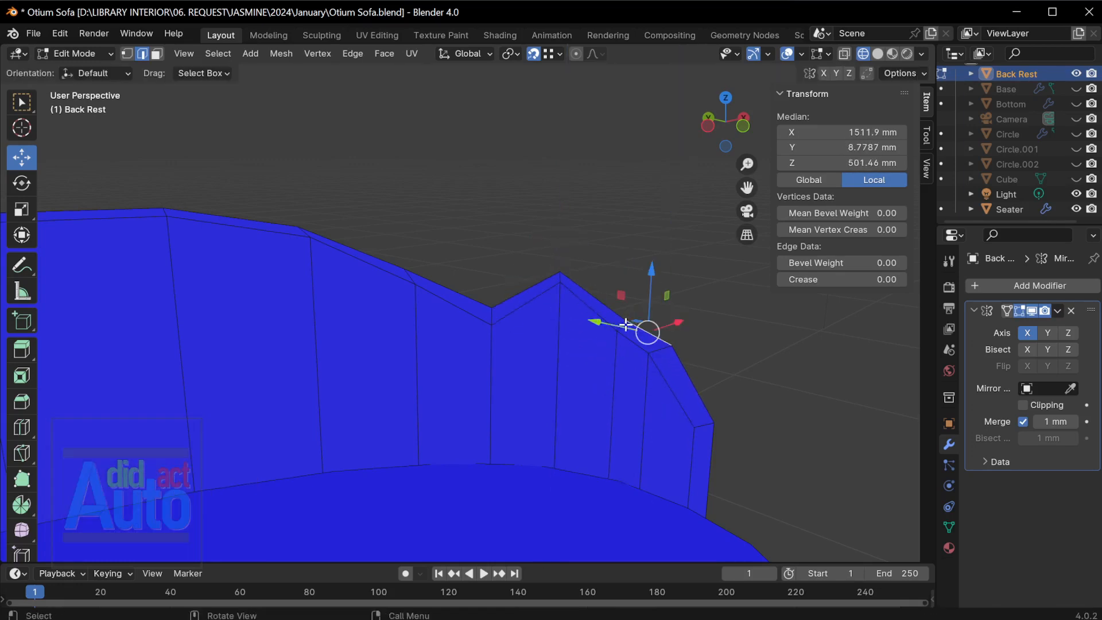
{"action": "left_click", "coordinate": [622, 326]}
{"action": "left_click_drag", "start_coordinate": [623, 270], "coordinate": [622, 253]}
Raise the third cross edge of the slope, the second by 82.585 mm, and the first slightly along Z
{"action": "left_click", "coordinate": [492, 316]}
{"action": "left_click_drag", "start_coordinate": [488, 280], "coordinate": [488, 269]}
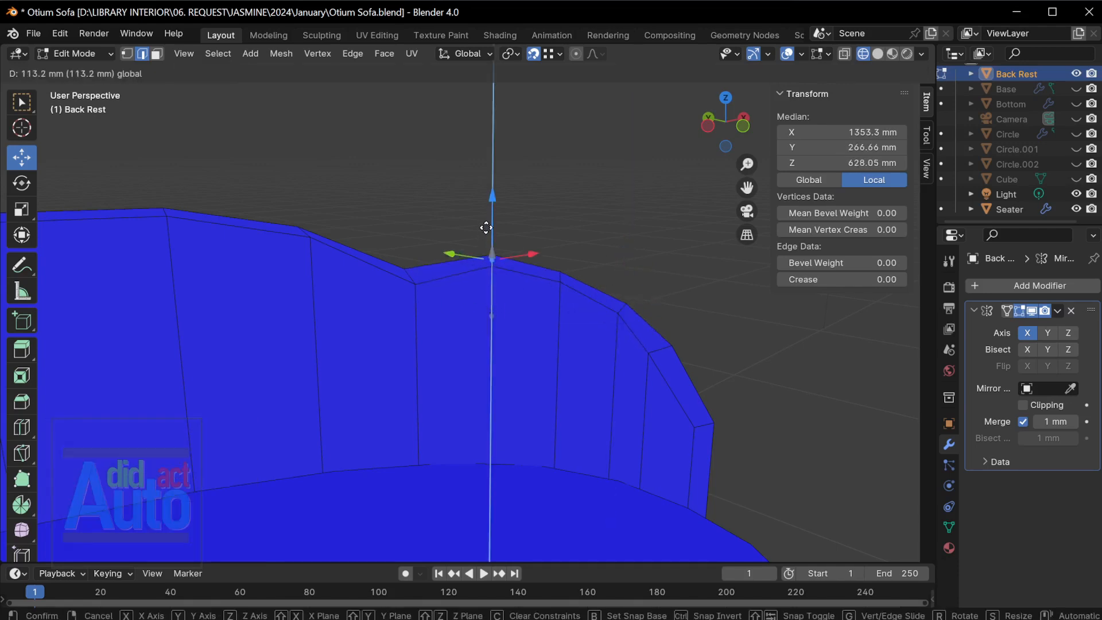
{"action": "left_click_drag", "start_coordinate": [486, 221], "coordinate": [486, 220]}
{"action": "left_click", "coordinate": [408, 275]}
{"action": "left_click_drag", "start_coordinate": [412, 235], "coordinate": [411, 192]}
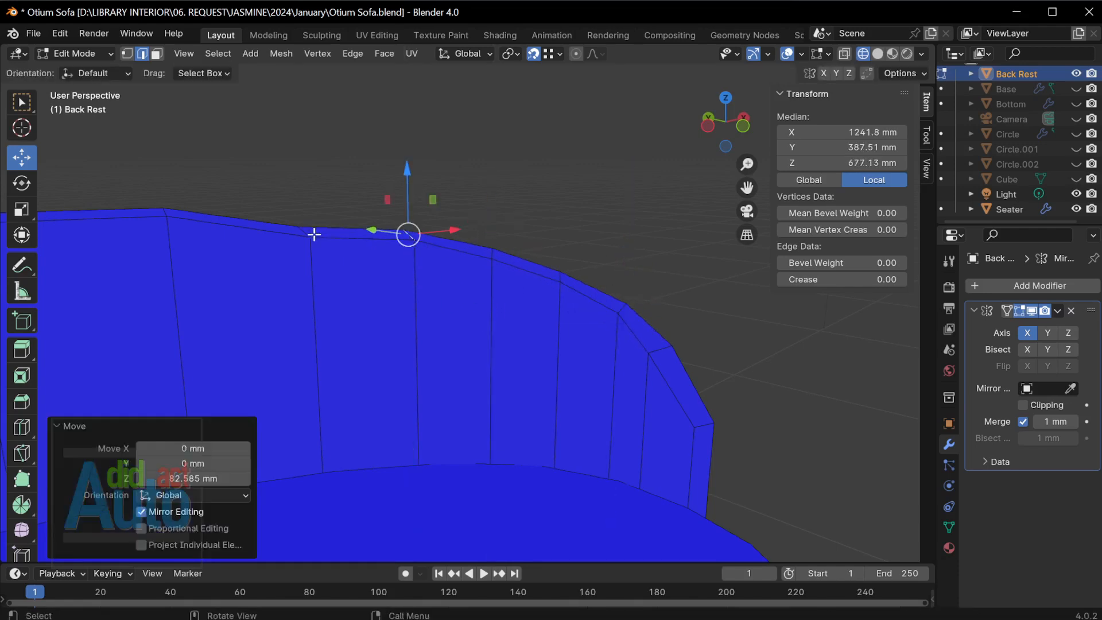
{"action": "left_click", "coordinate": [305, 231]}
{"action": "left_click_drag", "start_coordinate": [302, 198], "coordinate": [302, 183]}
Lower the arm's end edge 141.97 mm along Z, and lower the cross edge next to it
{"action": "mouse_move", "coordinate": [488, 376]}
{"action": "middle_mouse_down"}
{"action": "mouse_move", "coordinate": [617, 327]}
{"action": "mouse_move", "coordinate": [494, 370]}
{"action": "middle_mouse_up"}
{"action": "middle_click_drag", "start_coordinate": [714, 447], "coordinate": [634, 403], "text": "shift"}
{"action": "left_click", "coordinate": [635, 371]}
{"action": "left_click_drag", "start_coordinate": [634, 424], "coordinate": [635, 425]}
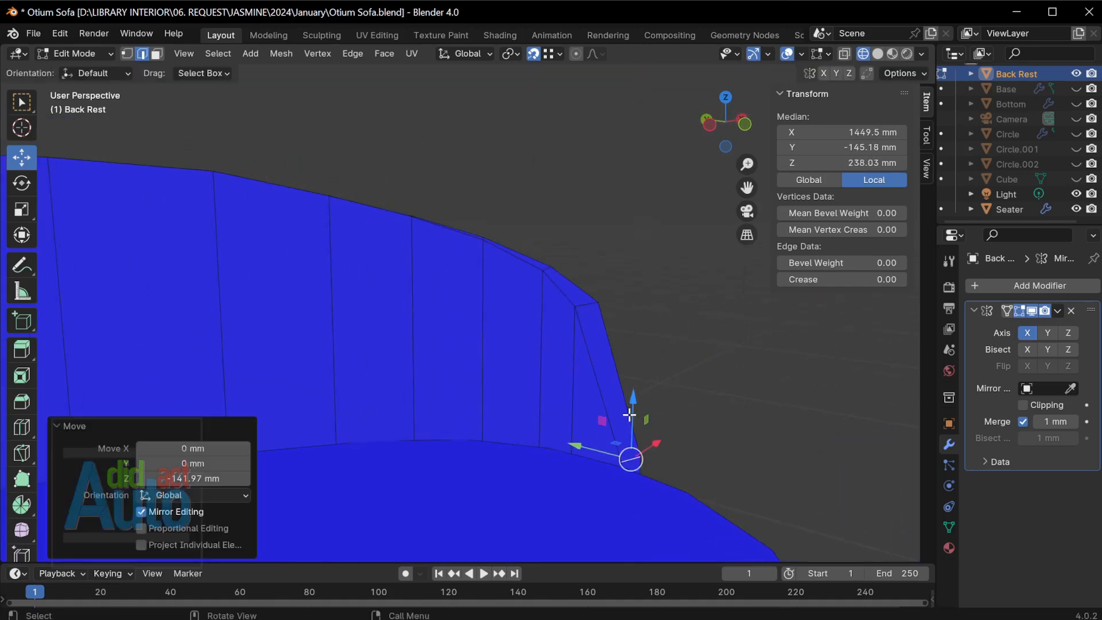
{"action": "left_click", "coordinate": [584, 278]}
{"action": "left_click_drag", "start_coordinate": [585, 327], "coordinate": [585, 325]}
Lower the third cross edge from the arm's end along Z, and the fourth by 17.362 mm
{"action": "left_click", "coordinate": [545, 270]}
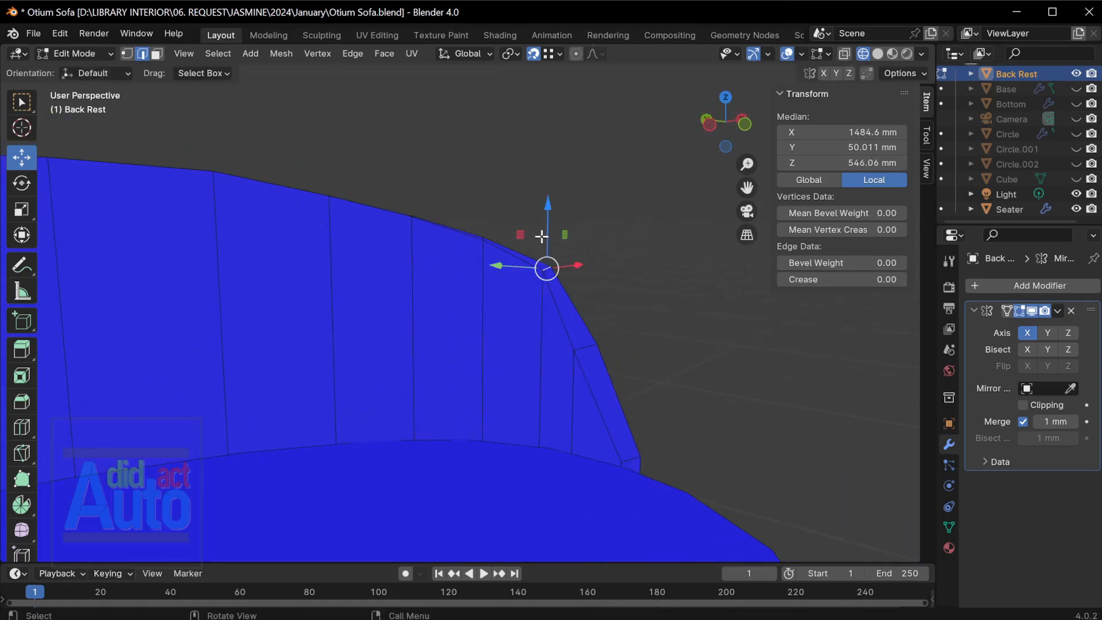
{"action": "left_click_drag", "start_coordinate": [544, 236], "coordinate": [544, 268]}
{"action": "middle_click_drag", "start_coordinate": [488, 235], "coordinate": [444, 254]}
{"action": "left_click", "coordinate": [451, 239]}
{"action": "left_click_drag", "start_coordinate": [453, 214], "coordinate": [452, 224]}
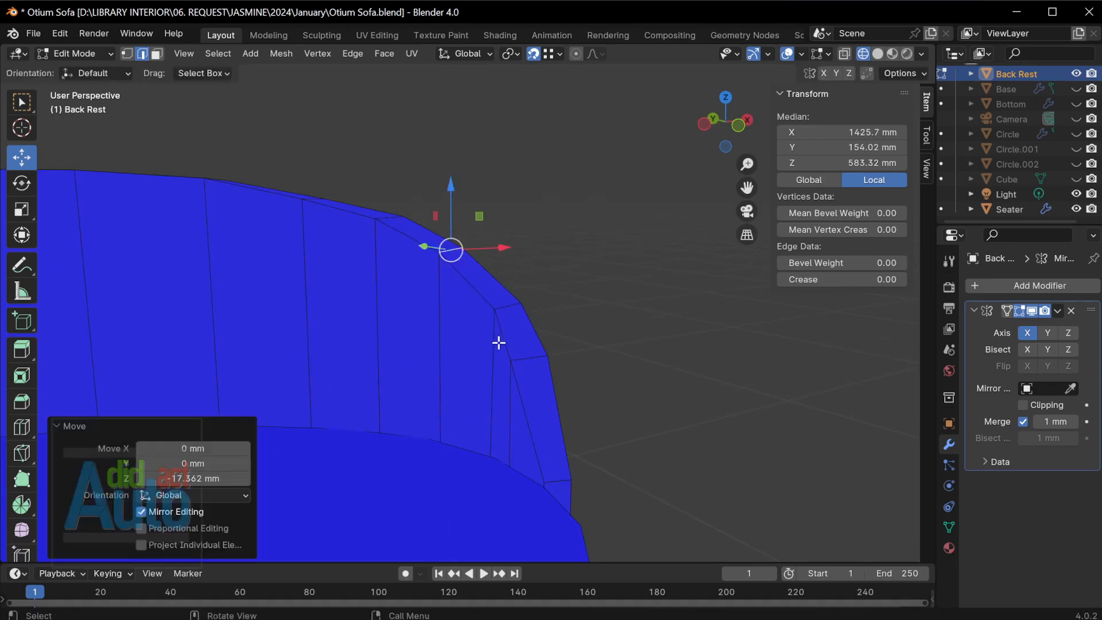
In x-ray top view, move the vertices of the cross-section next to the arm's end 1.2935 mm in X and -41.394 mm in Y
{"action": "key", "text": "grave"}
{"action": "left_click", "coordinate": [509, 258]}
{"action": "key", "text": "alt+z"}
{"action": "middle_click_drag", "start_coordinate": [511, 449], "coordinate": [557, 354], "text": "shift"}
{"action": "scroll", "coordinate": [472, 381], "scroll_direction": "up", "scroll_amount": 3}
{"action": "key", "text": "1"}
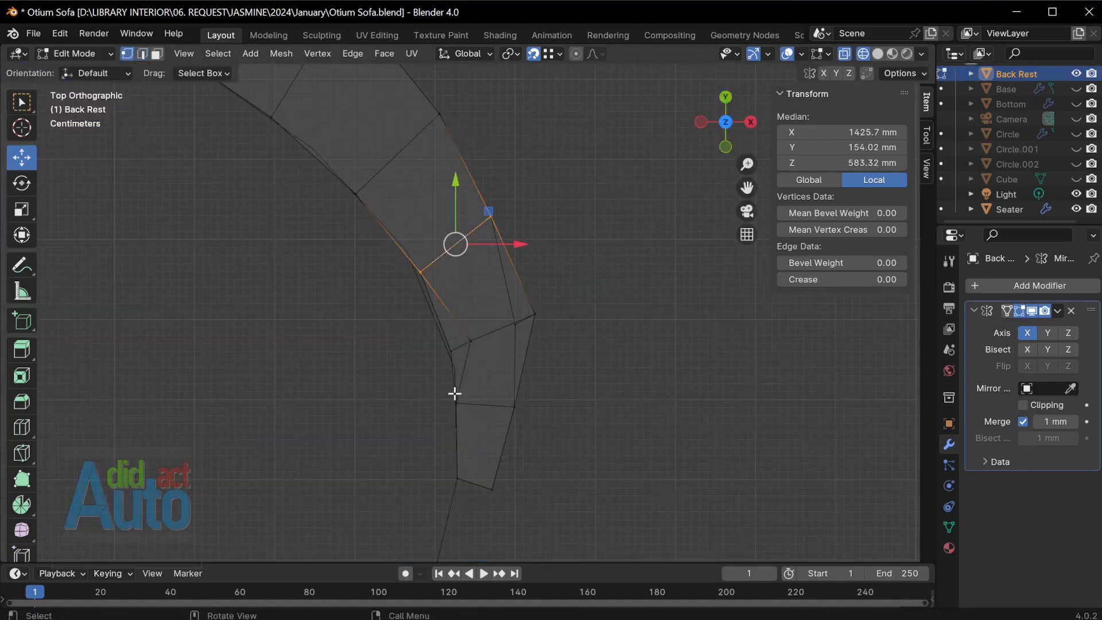
{"action": "key", "text": "g"}
{"action": "left_click", "coordinate": [585, 469]}
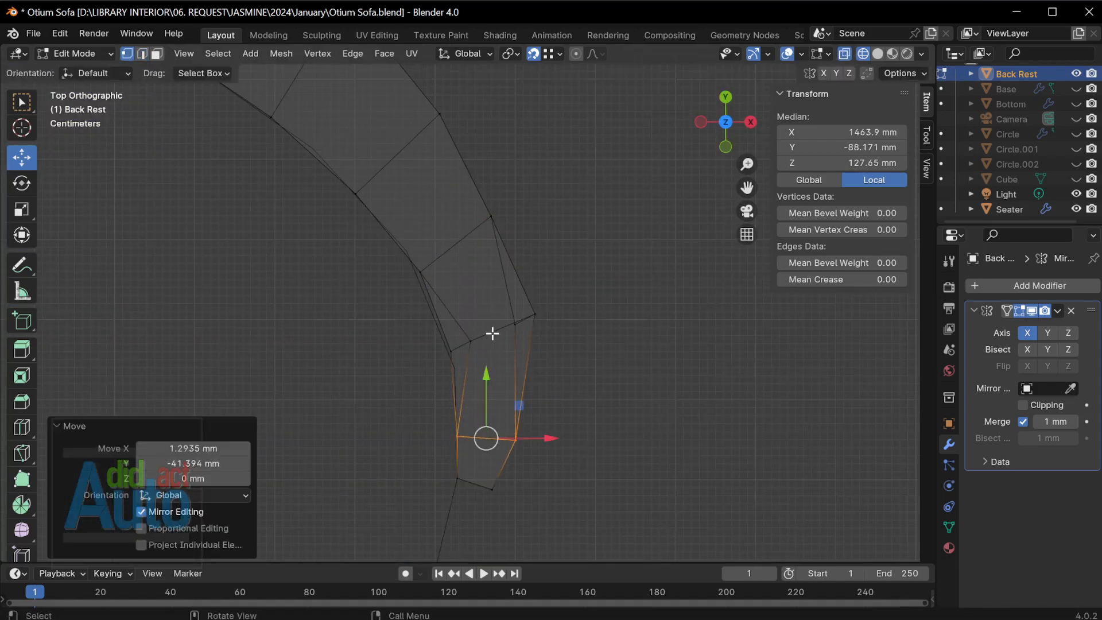
Align the top edge of the third cross-section from the arm's end over its bottom edge, and rotate and shift both toward the end
{"action": "left_click", "coordinate": [493, 332]}
{"action": "key", "text": "2"}
{"action": "left_click", "coordinate": [517, 321]}
{"action": "key", "text": "g"}
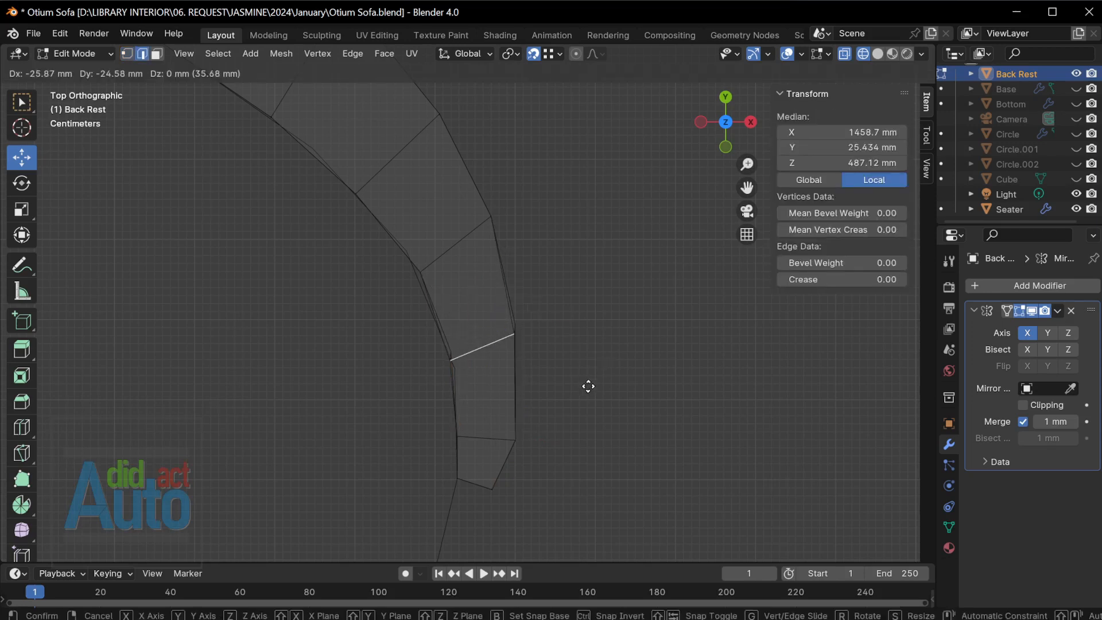
{"action": "left_click", "coordinate": [589, 383]}
{"action": "key", "text": "r"}
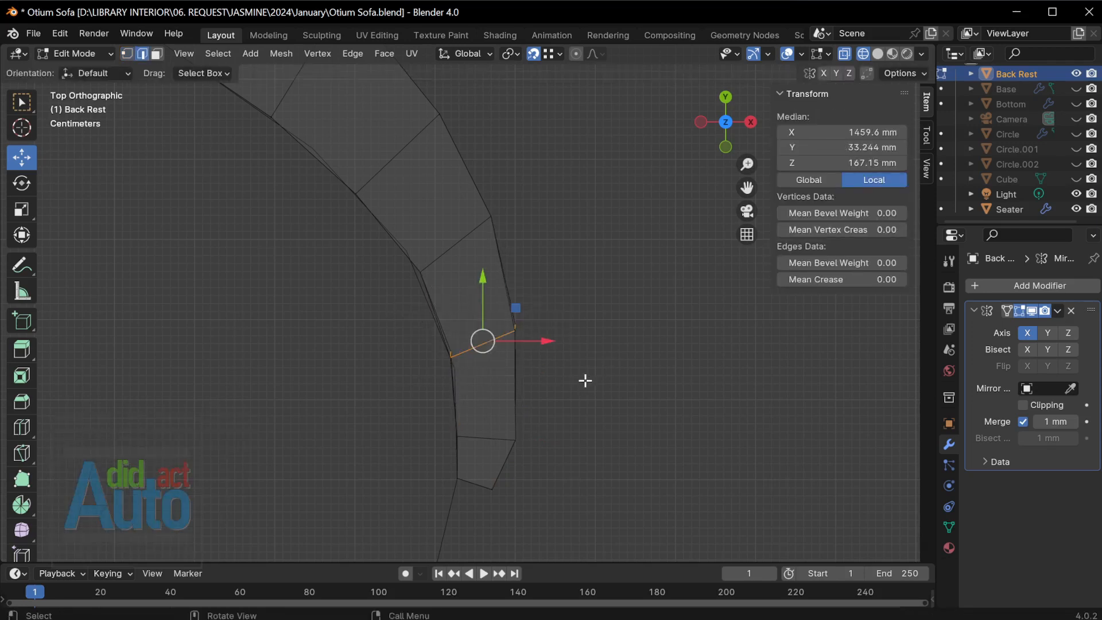
{"action": "left_click", "coordinate": [586, 412]}
{"action": "key", "text": "g"}
{"action": "left_click", "coordinate": [587, 413]}
Rotate the fourth cross-section from the arm's end, and move it 9.7016 mm in X and -34.279 mm in Y
{"action": "left_click", "coordinate": [457, 243]}
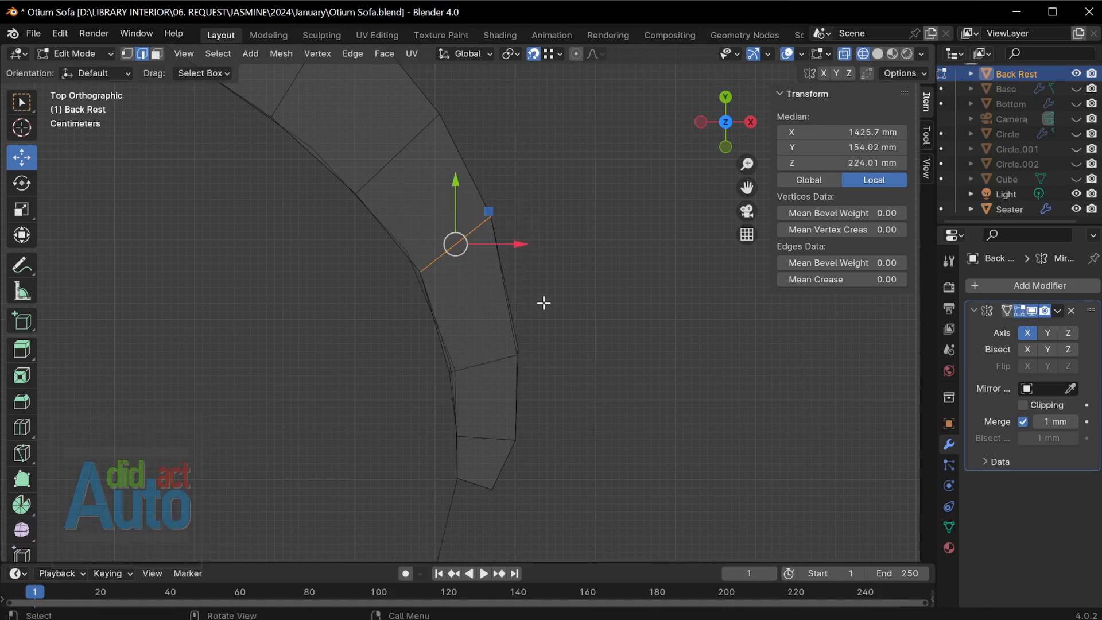
{"action": "key", "text": "r"}
{"action": "left_click", "coordinate": [545, 338]}
{"action": "key", "text": "g"}
{"action": "left_click", "coordinate": [550, 357]}
Rotate the fifth cross-section from the arm's end by 7.76° and move it 3.8806 mm in X and -2.3284 mm in Y
{"action": "scroll", "coordinate": [550, 357], "scroll_direction": "up", "scroll_amount": 2}
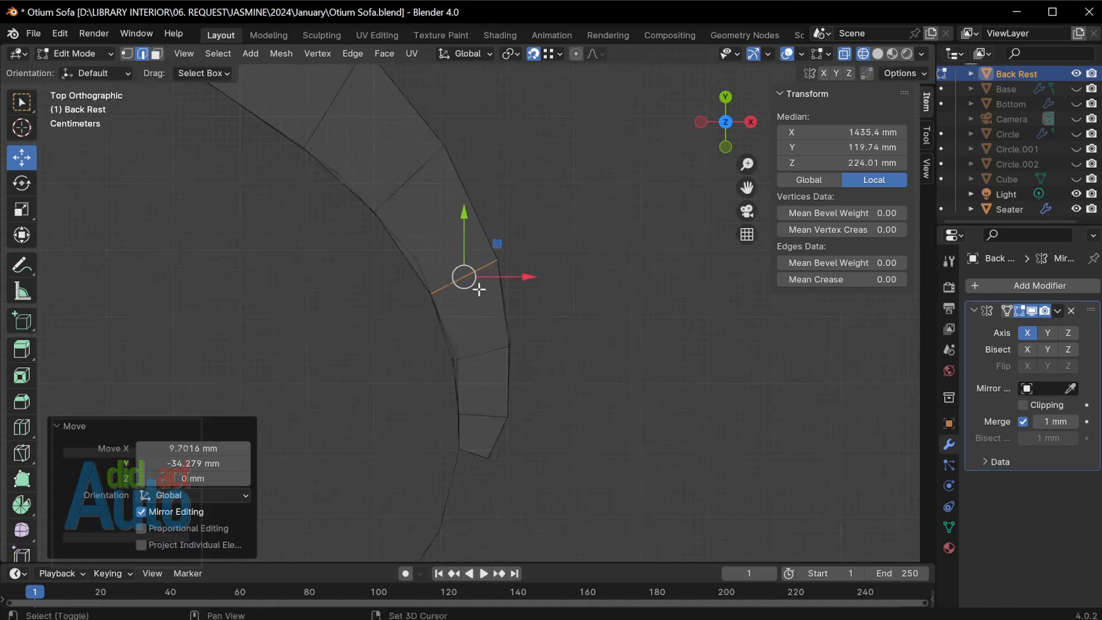
{"action": "left_click_drag", "start_coordinate": [430, 233], "coordinate": [545, 352]}
{"action": "key", "text": "r"}
{"action": "left_click", "coordinate": [602, 350]}
{"action": "key", "text": "g"}
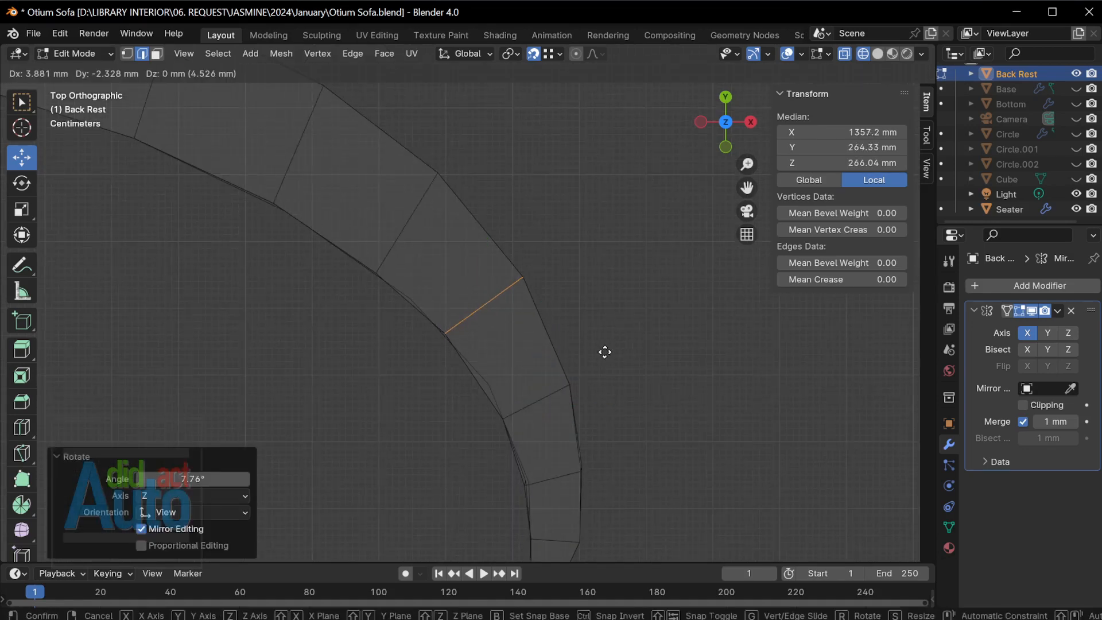
{"action": "left_click", "coordinate": [602, 351]}
Raise the third top cross edge from the arm's end 20.075 mm along Z, and return to Object Mode
{"action": "middle_click_drag", "start_coordinate": [603, 351], "coordinate": [553, 336]}
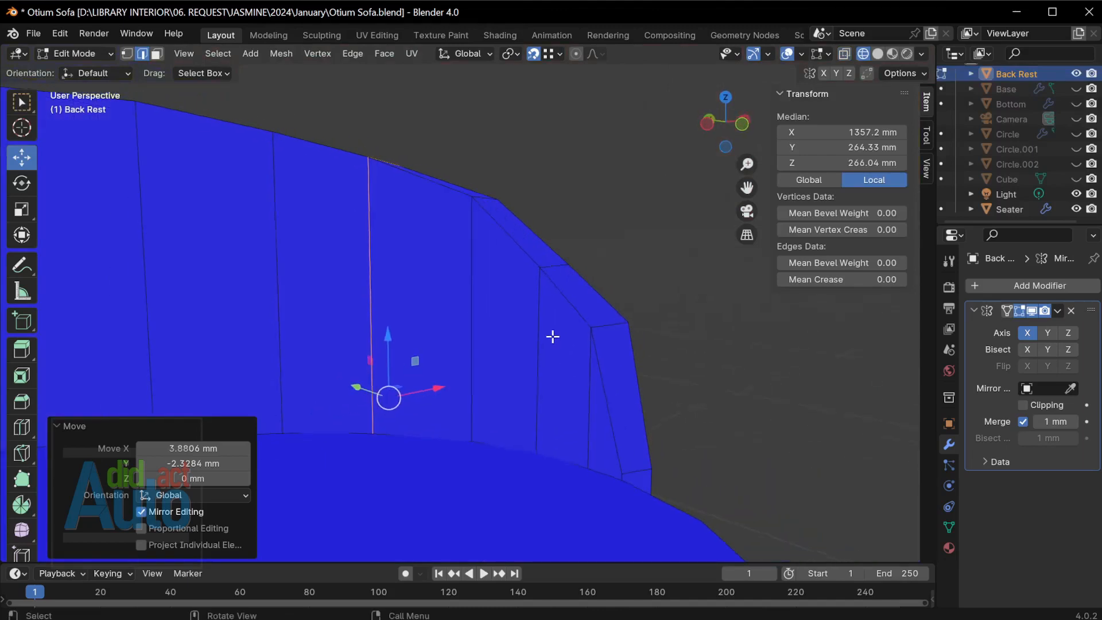
{"action": "left_click", "coordinate": [550, 265]}
{"action": "left_click_drag", "start_coordinate": [556, 212], "coordinate": [556, 193]}
{"action": "middle_click_drag", "start_coordinate": [552, 219], "coordinate": [527, 348]}
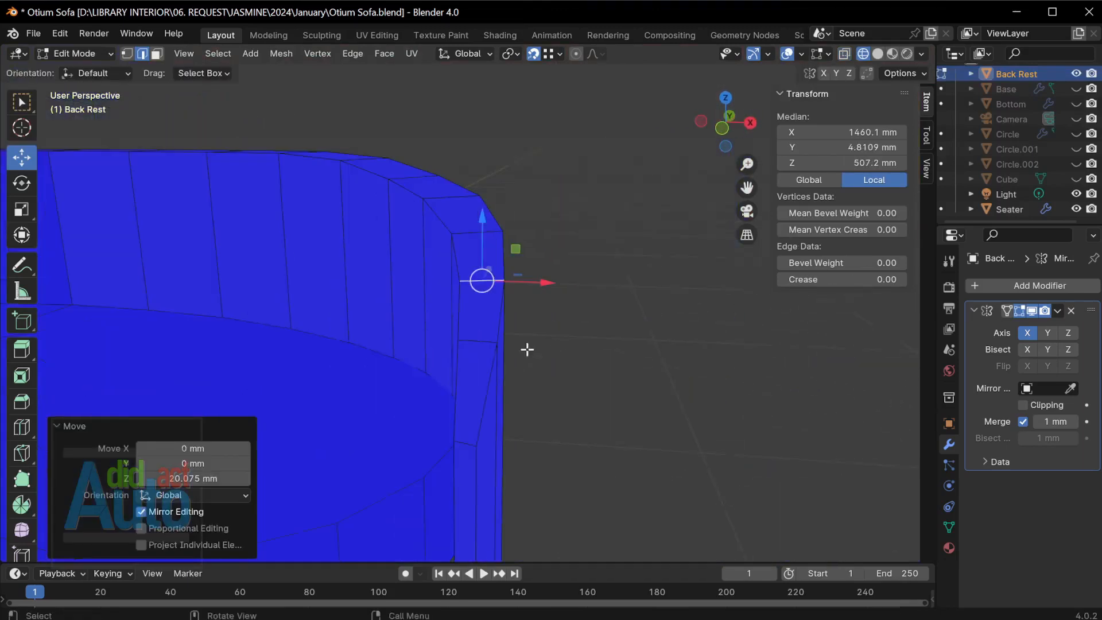
{"action": "scroll", "coordinate": [428, 323], "scroll_direction": "down", "scroll_amount": 2}
{"action": "key", "text": "Tab"}
{"action": "scroll", "coordinate": [429, 323], "scroll_direction": "down", "scroll_amount": 2}
{"action": "middle_click_drag", "start_coordinate": [428, 323], "coordinate": [497, 310], "text": "shift"}
{"action": "scroll", "coordinate": [498, 311], "scroll_direction": "up", "scroll_amount": 2}
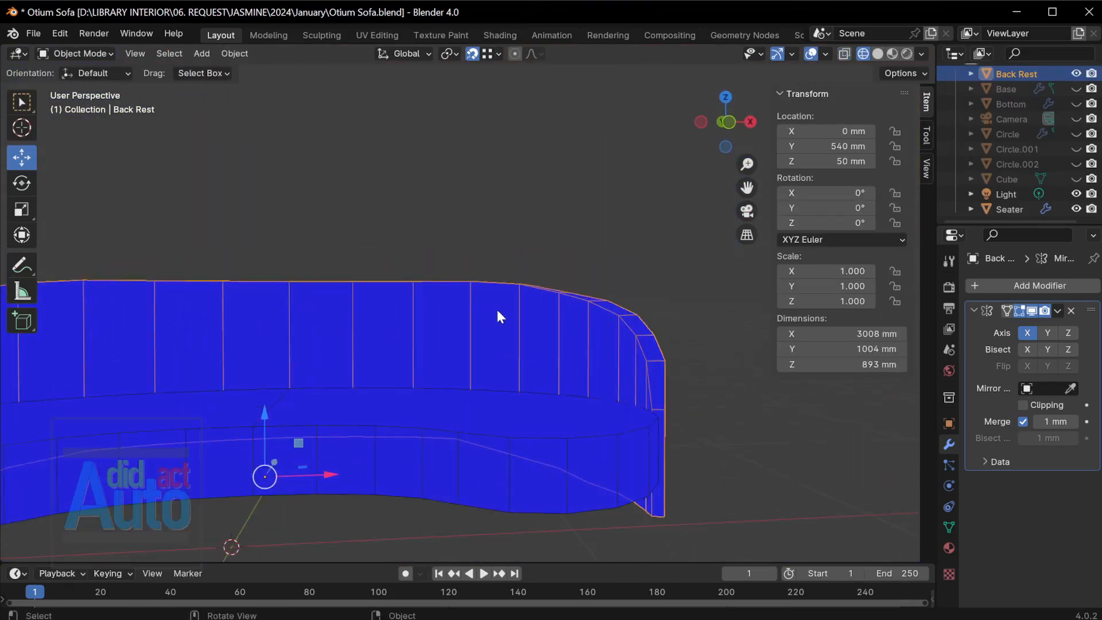
Lower the top edges of the arm's curve 22.342 mm along Z, and lower a wider range of top edges slightly
{"action": "key", "text": "Tab"}
{"action": "left_click_drag", "start_coordinate": [456, 241], "coordinate": [668, 364]}
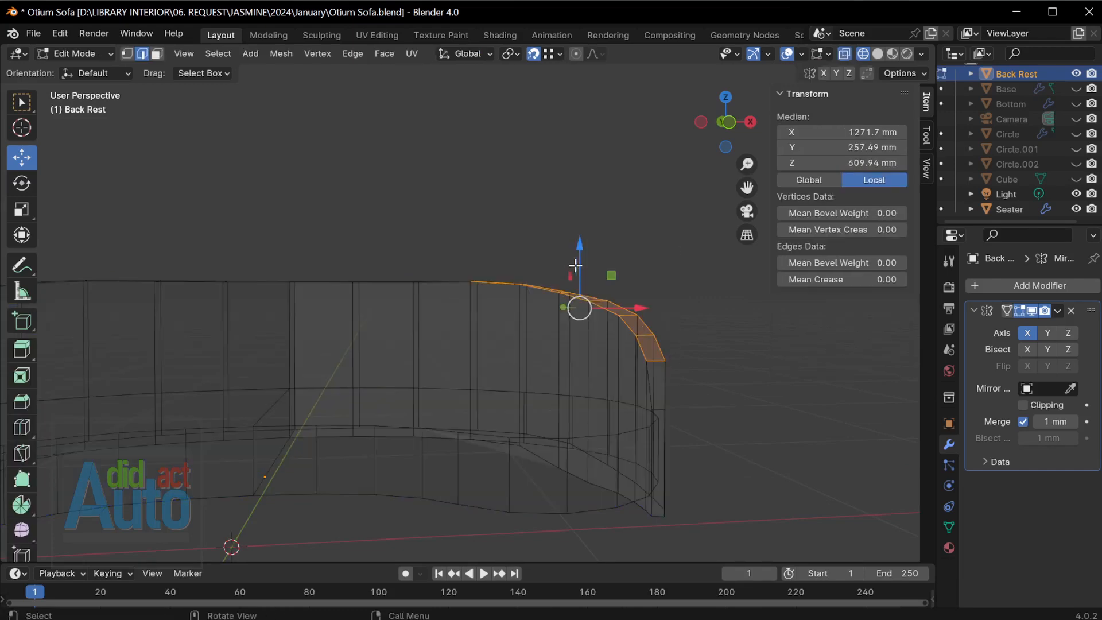
{"action": "left_click_drag", "start_coordinate": [575, 265], "coordinate": [578, 272]}
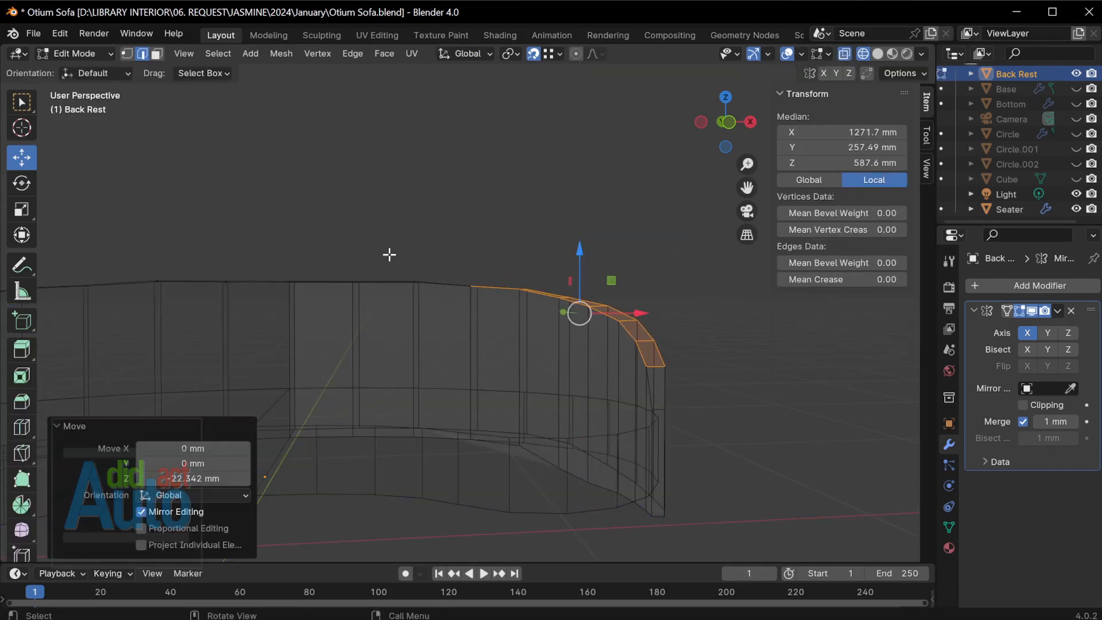
{"action": "left_click_drag", "start_coordinate": [389, 255], "coordinate": [685, 376]}
{"action": "left_click_drag", "start_coordinate": [549, 266], "coordinate": [550, 269]}
{"action": "scroll", "coordinate": [660, 357], "scroll_direction": "up", "scroll_amount": 1}
Inspect the reshaped Back Rest from the side in solid view, and save the file
{"action": "middle_click_drag", "start_coordinate": [688, 381], "coordinate": [433, 384]}
{"action": "key", "text": "alt+z"}
{"action": "scroll", "coordinate": [684, 396], "scroll_direction": "up", "scroll_amount": 2}
{"action": "scroll", "coordinate": [631, 415], "scroll_direction": "down", "scroll_amount": 4}
{"action": "key", "text": "Tab"}
{"action": "left_click", "coordinate": [692, 426]}
{"action": "key", "text": "ctrl+s"}
Select the Back Rest's bottom edge loop and set its Z coordinate to flatten the underside
{"action": "key", "text": "Tab"}
{"action": "key", "text": "alt+z"}
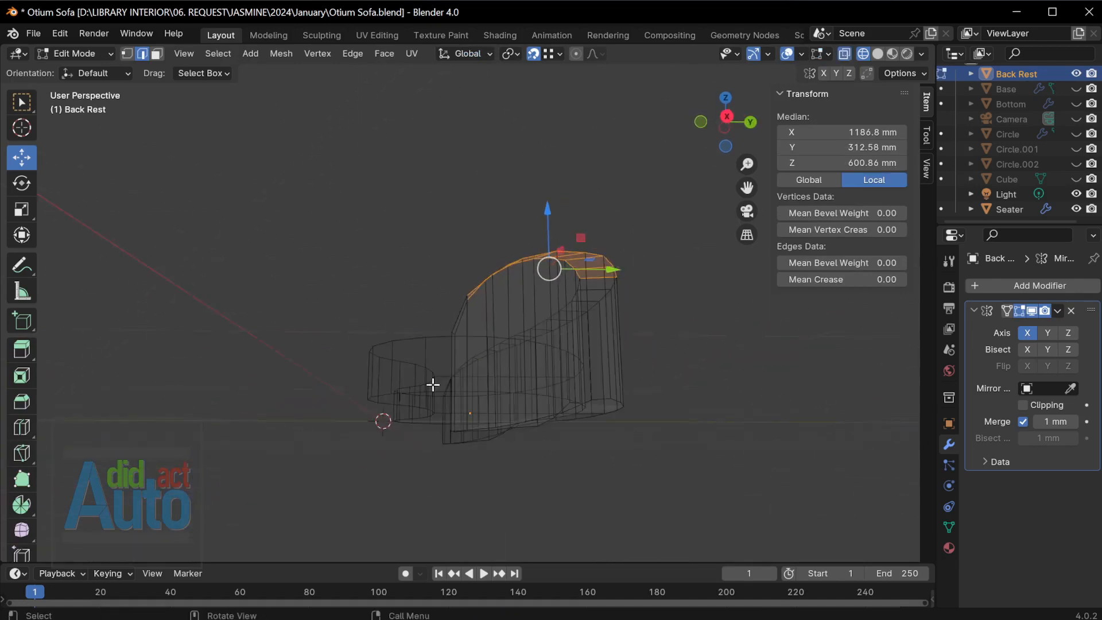
{"action": "left_click", "coordinate": [597, 410], "text": "alt"}
{"action": "middle_click_drag", "start_coordinate": [600, 411], "coordinate": [630, 431]}
{"action": "key", "text": "Return"}
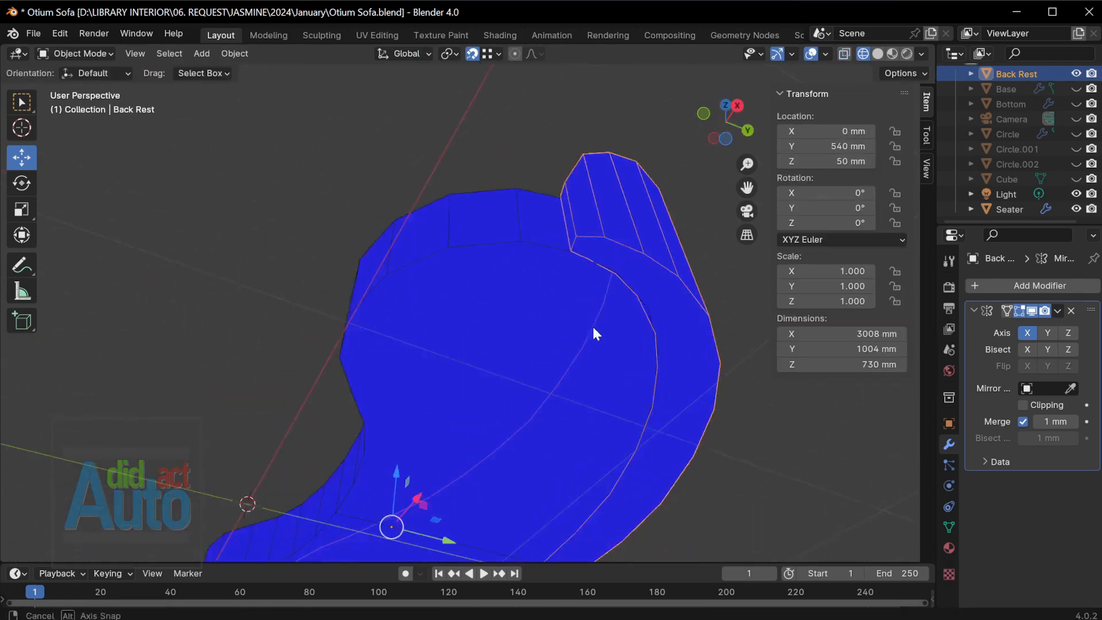
Lower the top edges along the arm's curve, excluding the end edge, slightly along Z
{"action": "middle_click_drag", "start_coordinate": [653, 425], "coordinate": [637, 367], "text": "shift"}
{"action": "middle_click_drag", "start_coordinate": [637, 367], "coordinate": [456, 317]}
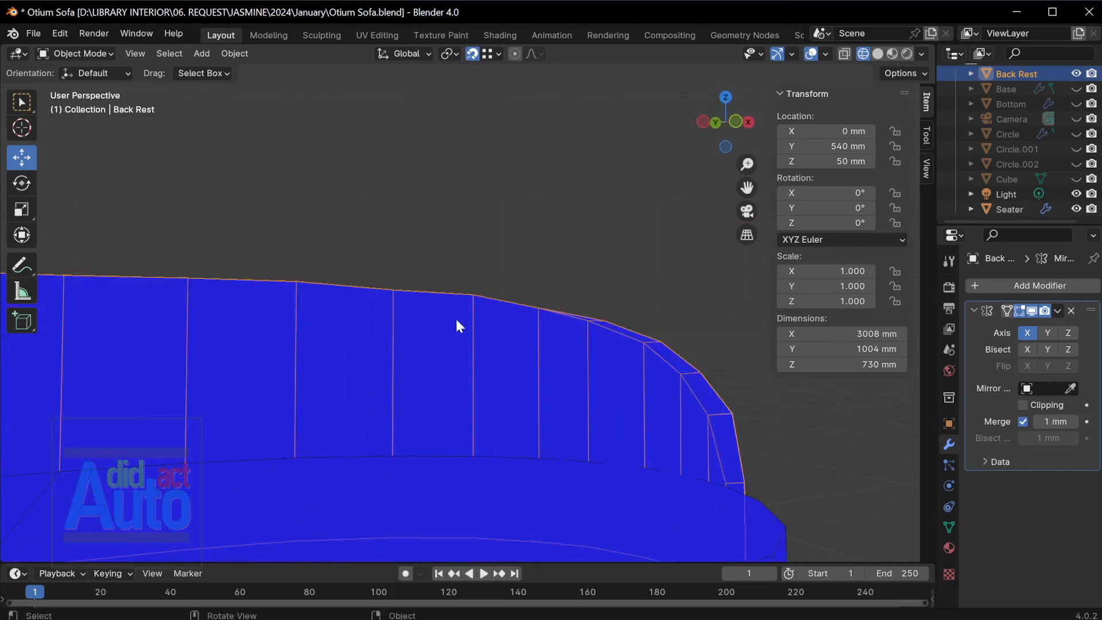
{"action": "key", "text": "Tab"}
{"action": "left_click_drag", "start_coordinate": [443, 266], "coordinate": [761, 433]}
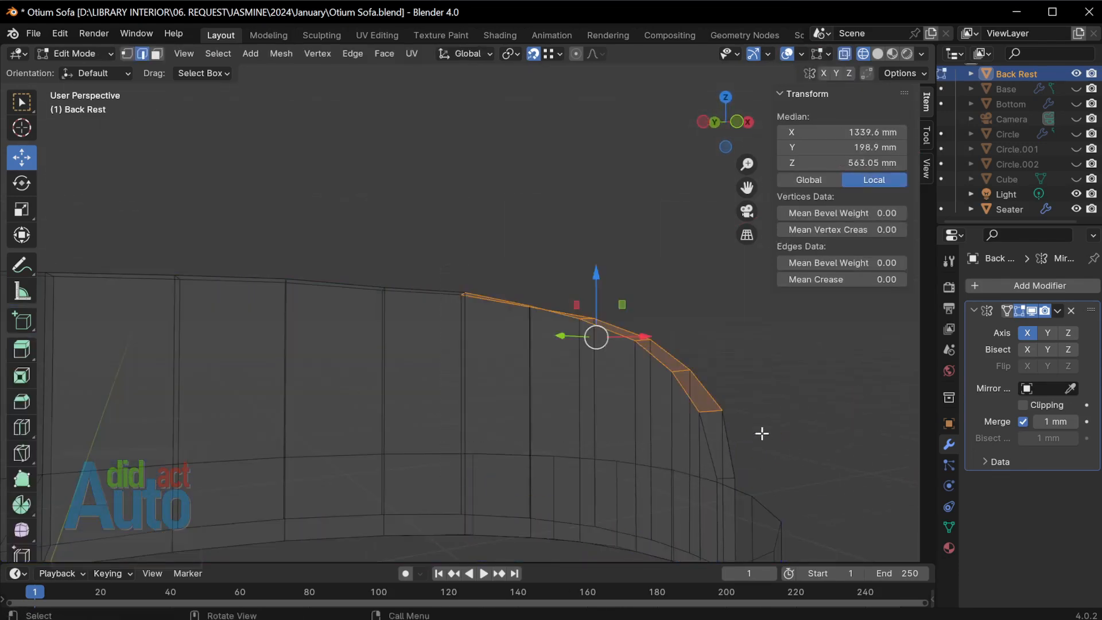
{"action": "left_click_drag", "start_coordinate": [600, 283], "coordinate": [596, 298]}
Try to move a narrower range of top edges on the arm's curve, and undo the move
{"action": "left_click_drag", "start_coordinate": [361, 259], "coordinate": [725, 431]}
{"action": "left_click_drag", "start_coordinate": [568, 294], "coordinate": [706, 399]}
{"action": "left_click_drag", "start_coordinate": [625, 309], "coordinate": [651, 325]}
{"action": "key", "text": "ctrl+z"}
Raise the top cross edge before the arm's bend and its neighbor toward the center slightly along Z
{"action": "left_click_drag", "start_coordinate": [514, 300], "coordinate": [554, 353]}
{"action": "left_click_drag", "start_coordinate": [532, 268], "coordinate": [532, 263]}
{"action": "left_click_drag", "start_coordinate": [457, 297], "coordinate": [488, 339]}
{"action": "left_click_drag", "start_coordinate": [465, 253], "coordinate": [464, 249]}
Raise the next top cross edge toward the center slightly along Z, and the one after it by 6.1013 mm
{"action": "left_click_drag", "start_coordinate": [376, 264], "coordinate": [402, 310]}
{"action": "left_click_drag", "start_coordinate": [384, 249], "coordinate": [384, 244]}
{"action": "left_click_drag", "start_coordinate": [260, 272], "coordinate": [301, 308]}
{"action": "left_click_drag", "start_coordinate": [283, 237], "coordinate": [283, 231]}
Set the Z coordinate of the last raised top cross edge to level it with the Back Rest's flat center
{"action": "middle_click_drag", "start_coordinate": [171, 249], "coordinate": [332, 248], "text": "shift"}
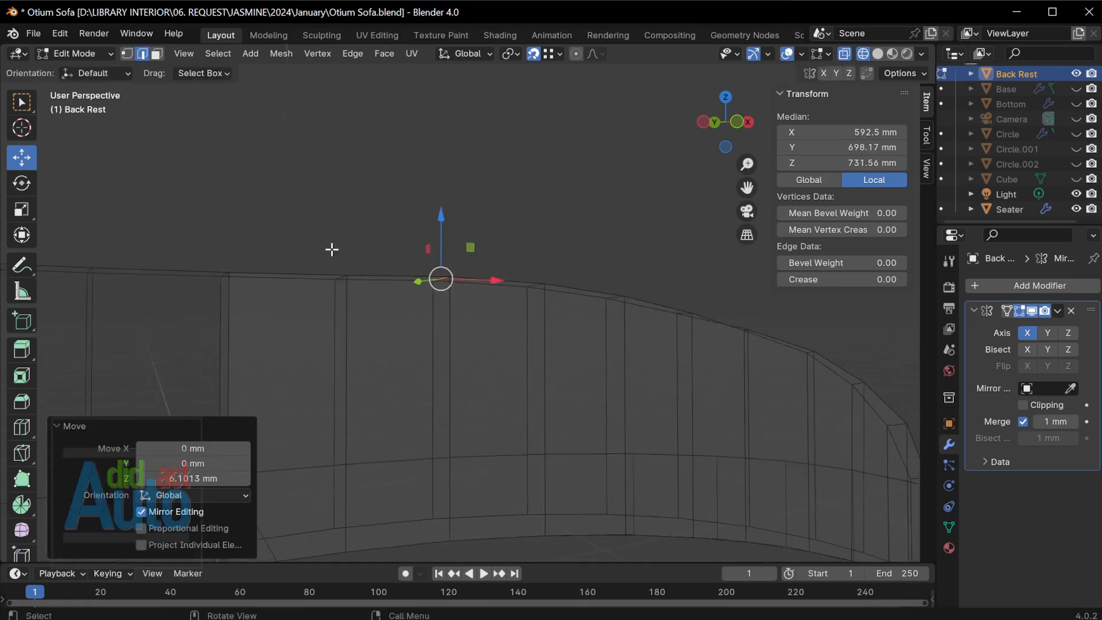
{"action": "left_click_drag", "start_coordinate": [328, 249], "coordinate": [370, 304]}
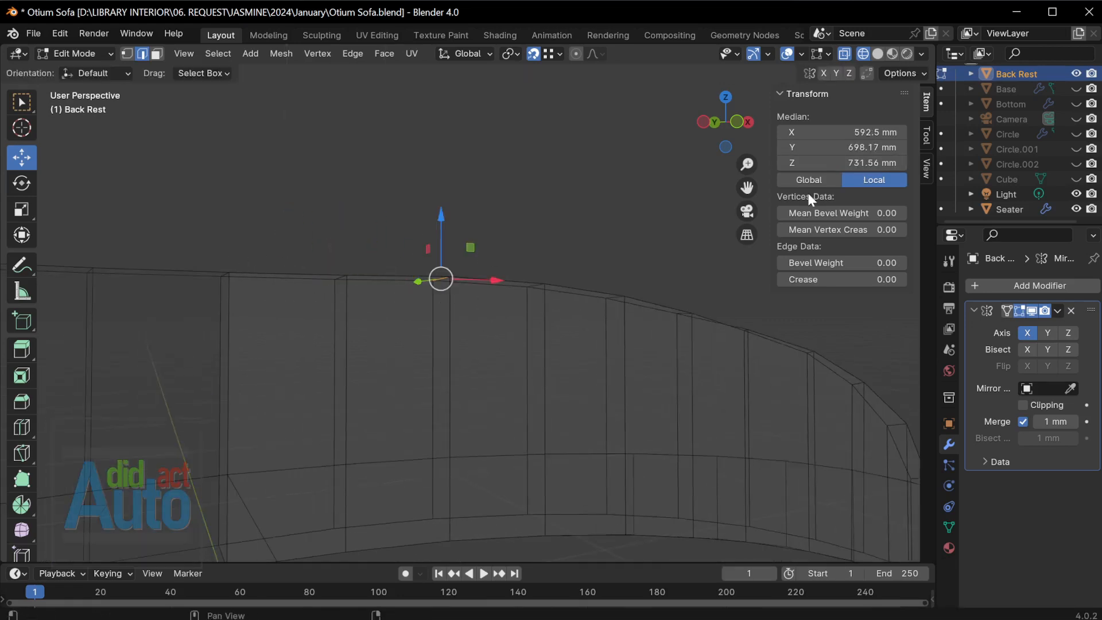
{"action": "type", "text": "718"}
{"action": "key", "text": "Return"}
{"action": "left_click_drag", "start_coordinate": [512, 260], "coordinate": [577, 323]}
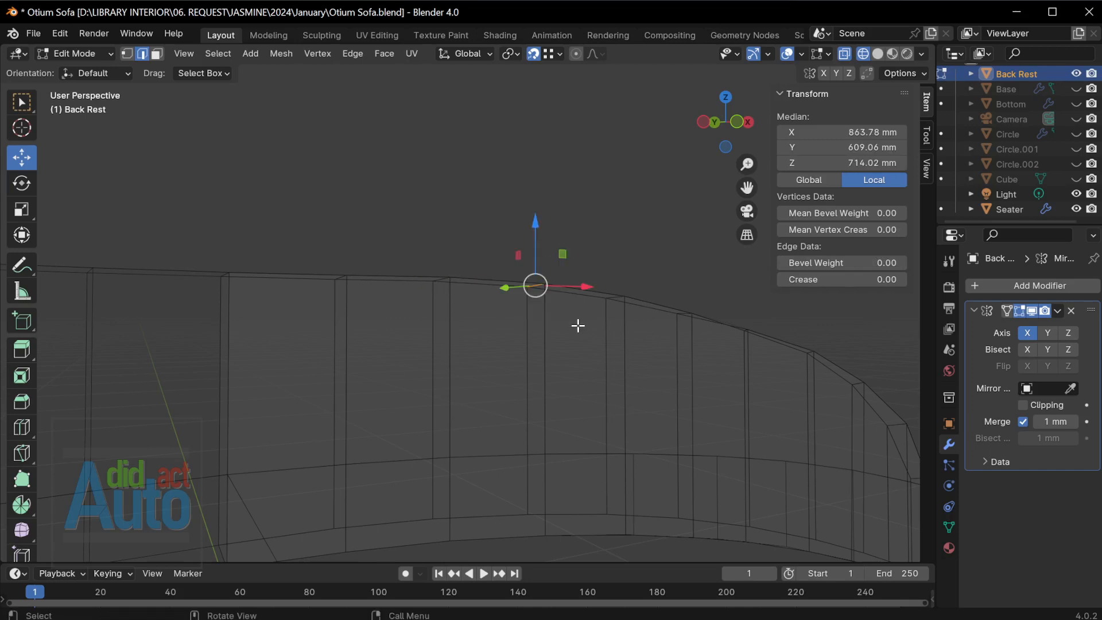
{"action": "middle_click_drag", "start_coordinate": [598, 337], "coordinate": [682, 378]}
{"action": "scroll", "coordinate": [620, 366], "scroll_direction": "down", "scroll_amount": 3}
{"action": "key", "text": "Tab"}
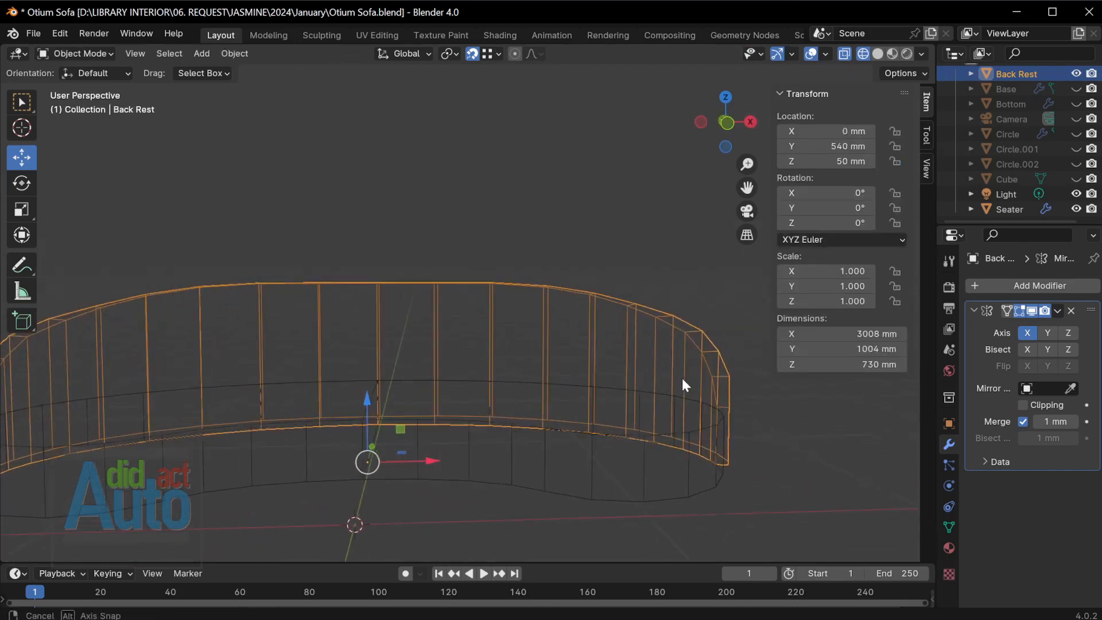
{"action": "key", "text": "Tab"}
{"action": "key", "text": "Tab"}
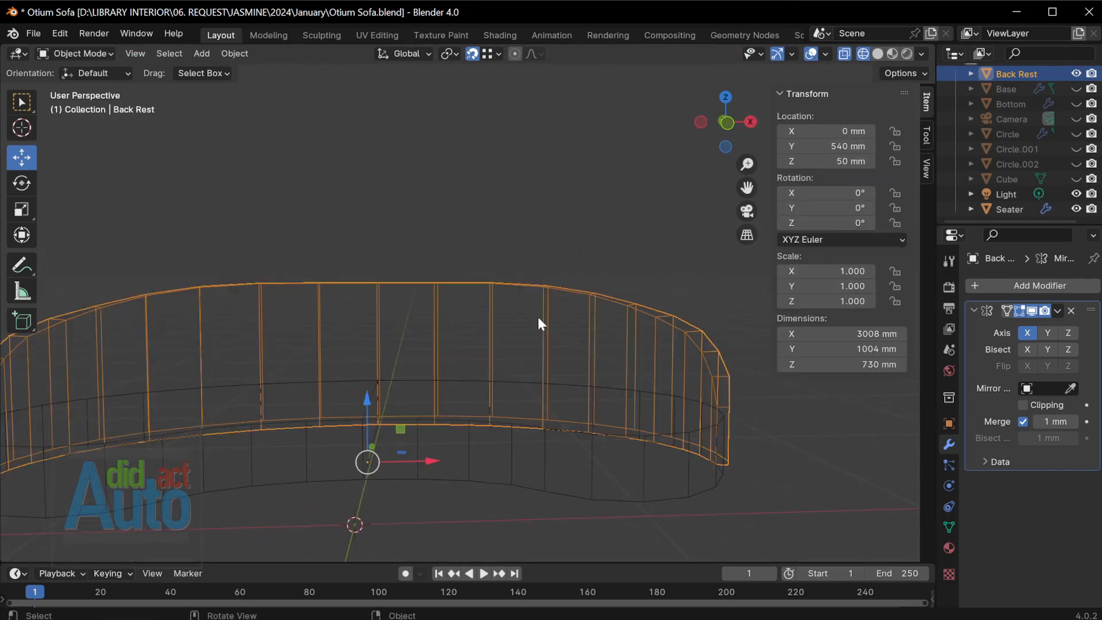
Lower the Back Rest's top edges just past the flat center by 5 mm along Z
{"action": "key", "text": "Tab"}
{"action": "left_click_drag", "start_coordinate": [474, 264], "coordinate": [566, 302]}
{"action": "key", "text": "g"}
{"action": "key", "text": "z"}
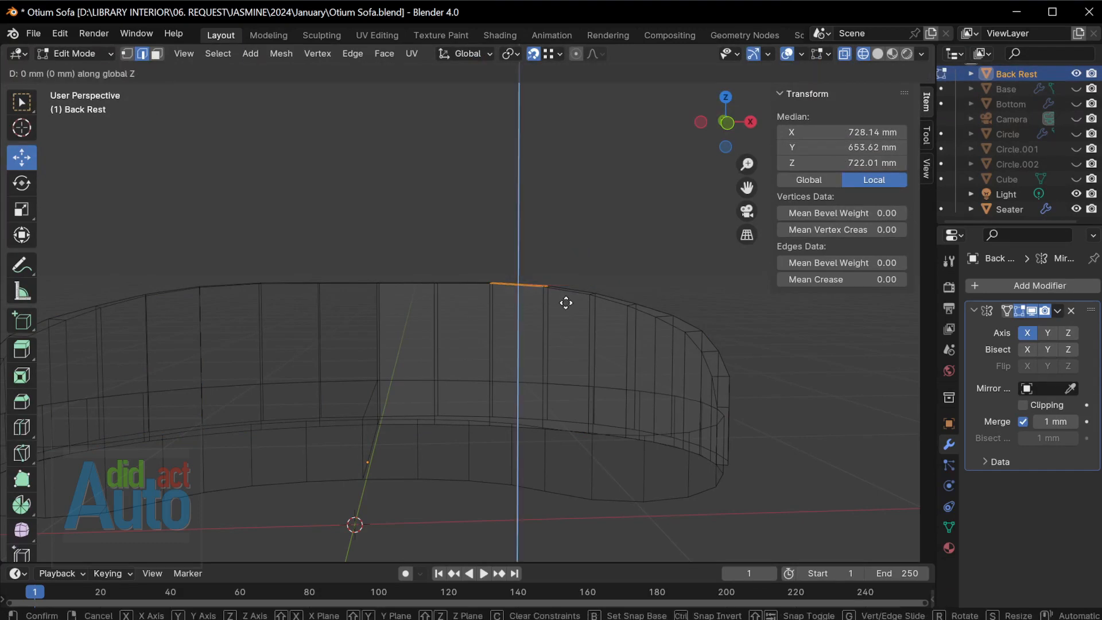
{"action": "key", "text": "Return"}
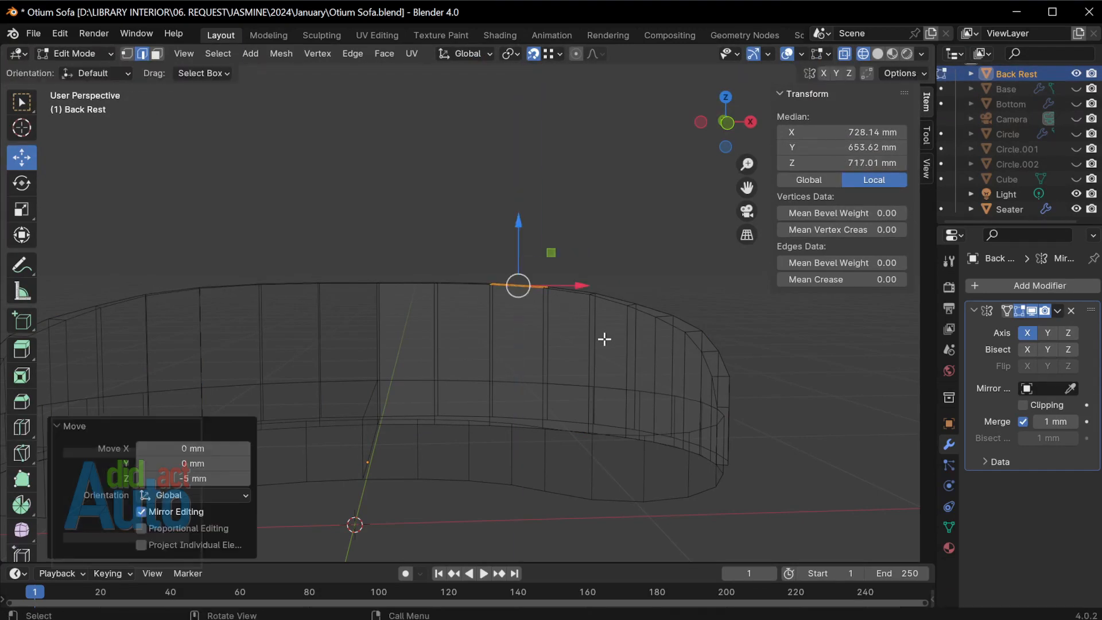
{"action": "key", "text": "Tab"}
{"action": "middle_click_drag", "start_coordinate": [680, 357], "coordinate": [720, 346]}
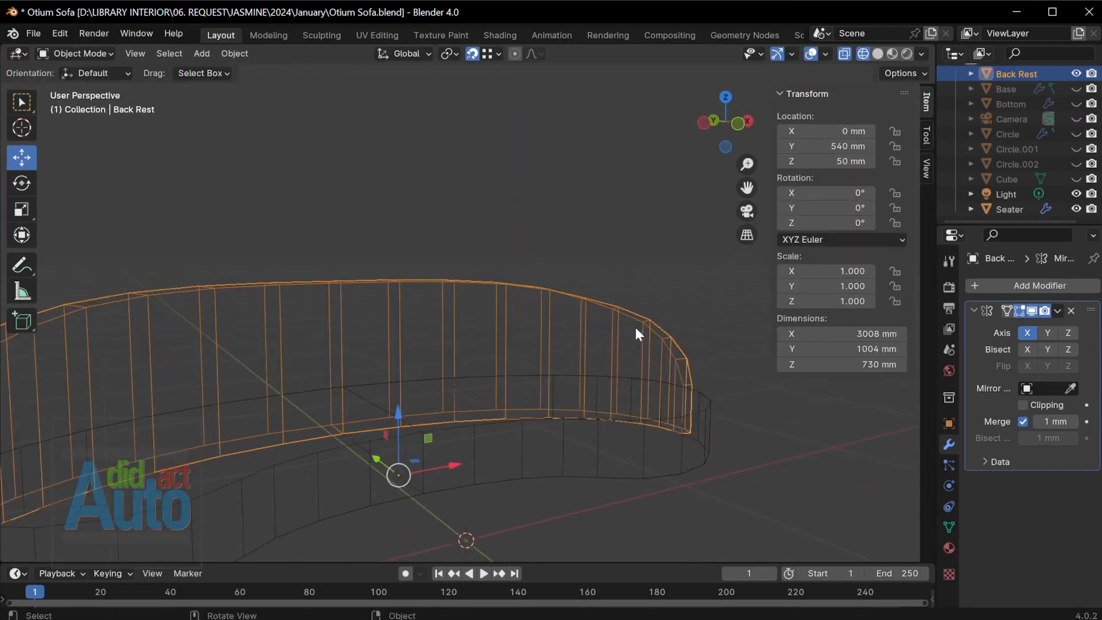
Set the Z coordinate of the top cross edge midway along the Back Rest's curve to 675 mm
{"action": "key", "text": "Tab"}
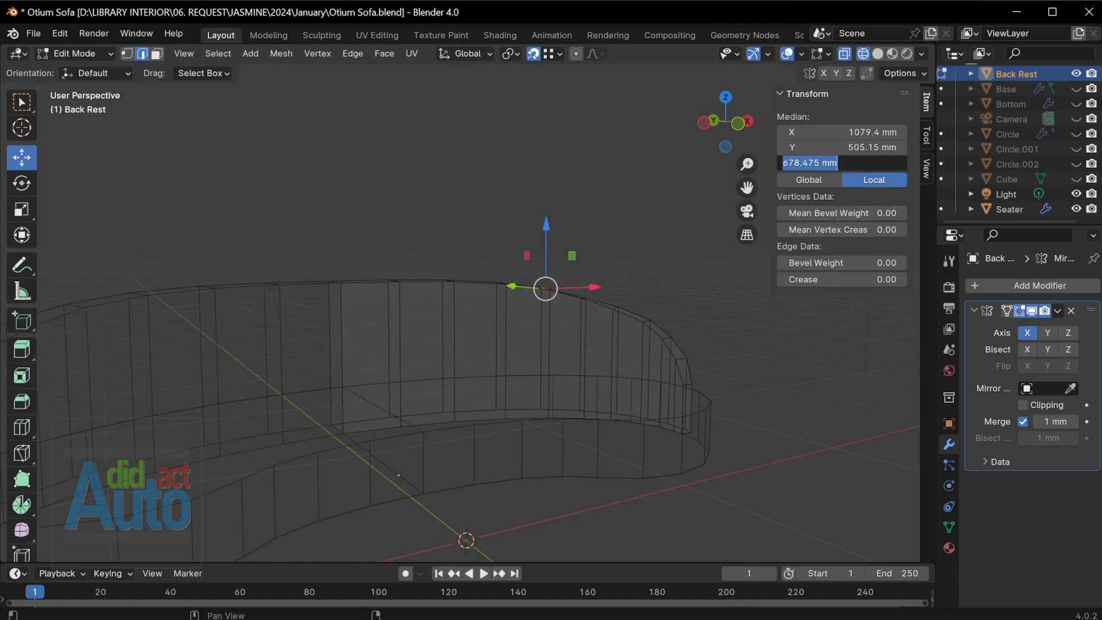
{"action": "key", "text": "Return"}
{"action": "key", "text": "Tab"}
{"action": "middle_click_drag", "start_coordinate": [674, 305], "coordinate": [550, 306]}
Examine the edges along the Back Rest's curved arm with see-through display on and off
{"action": "key", "text": "alt+z"}
{"action": "left_click", "coordinate": [577, 314]}
{"action": "key", "text": "Tab"}
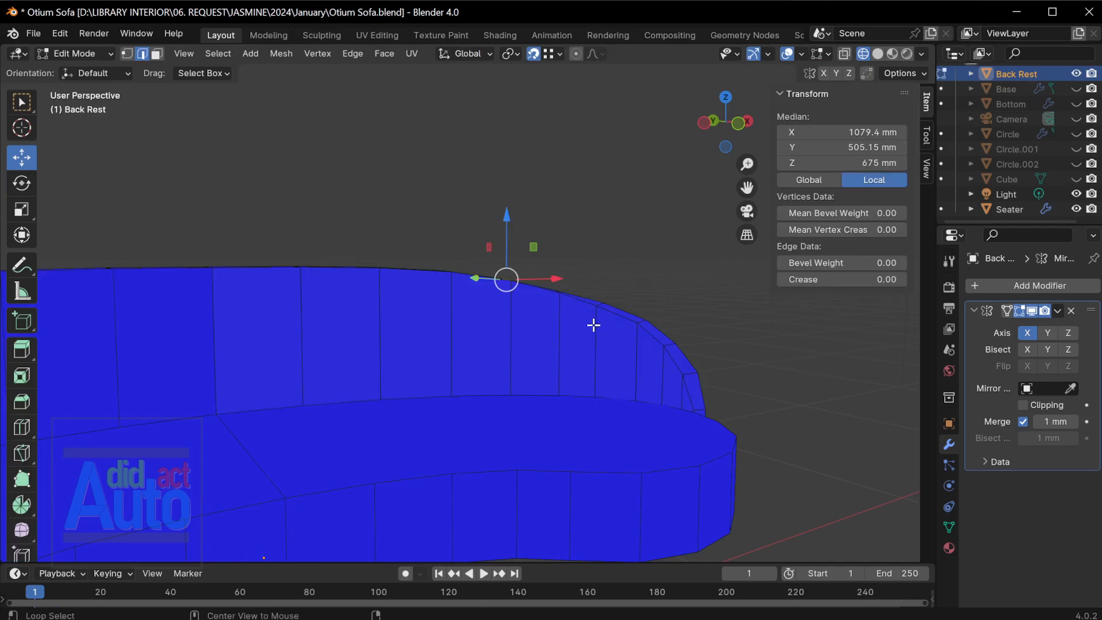
{"action": "key", "text": "alt+z"}
{"action": "left_click_drag", "start_coordinate": [427, 241], "coordinate": [724, 419]}
{"action": "key", "text": "alt+z"}
{"action": "left_click_drag", "start_coordinate": [599, 283], "coordinate": [709, 422]}
{"action": "key", "text": "alt+z"}
{"action": "key", "text": "alt+z"}
{"action": "left_click", "coordinate": [692, 353]}
{"action": "key", "text": "alt+z"}
{"action": "key", "text": "alt+z"}
{"action": "left_click_drag", "start_coordinate": [657, 308], "coordinate": [673, 326]}
{"action": "key", "text": "alt+z"}
{"action": "key", "text": "alt+z"}
{"action": "key", "text": "alt+z"}
{"action": "left_click", "coordinate": [744, 409]}
Save the file and add a Subdivision Surface modifier to the Back Rest
{"action": "middle_click_drag", "start_coordinate": [693, 384], "coordinate": [516, 396]}
{"action": "key", "text": "Tab"}
{"action": "key", "text": "ctrl+s"}
{"action": "key", "text": "alt+z"}
{"action": "scroll", "coordinate": [517, 396], "scroll_direction": "up", "scroll_amount": 4}
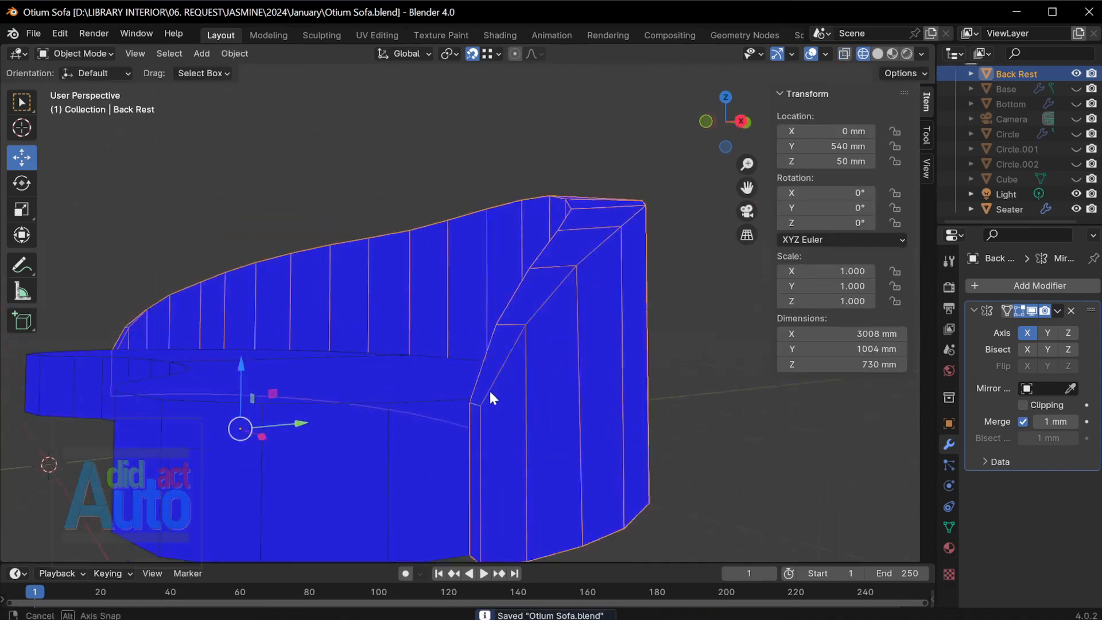
{"action": "left_click", "coordinate": [993, 287]}
{"action": "mouse_move", "coordinate": [994, 288]}
{"action": "left_click", "coordinate": [815, 484]}
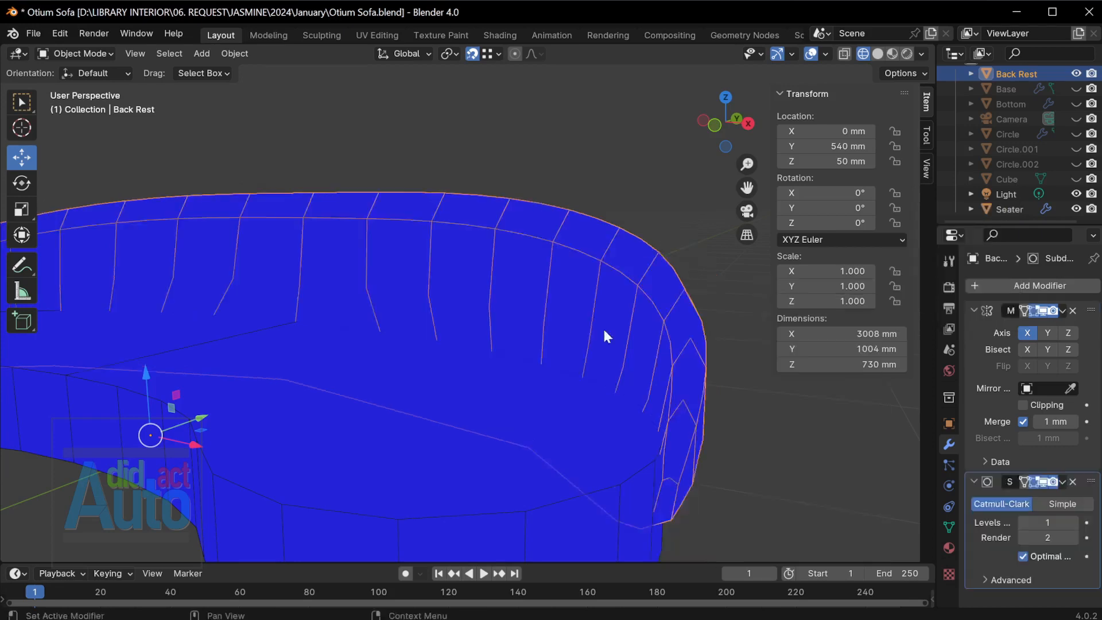
Add a horizontal loop cut around the Back Rest and slide it toward the bottom with a factor of about 0.721
{"action": "middle_click_drag", "start_coordinate": [603, 326], "coordinate": [602, 445]}
{"action": "key", "text": "Tab"}
{"action": "key", "text": "ctrl+r"}
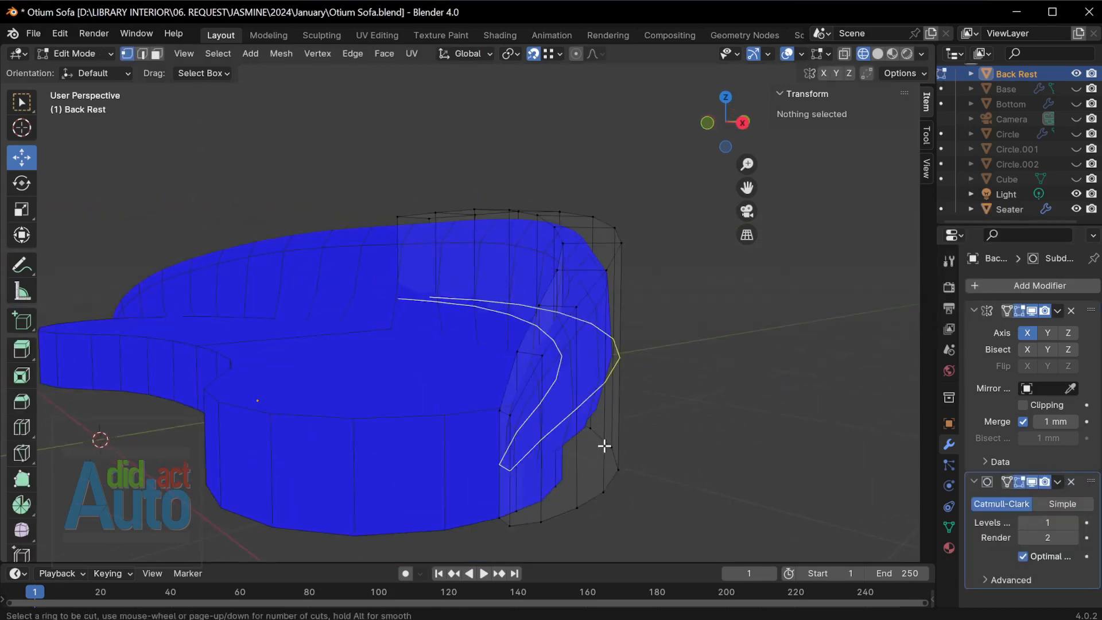
{"action": "left_click", "coordinate": [602, 445]}
{"action": "left_click", "coordinate": [601, 513]}
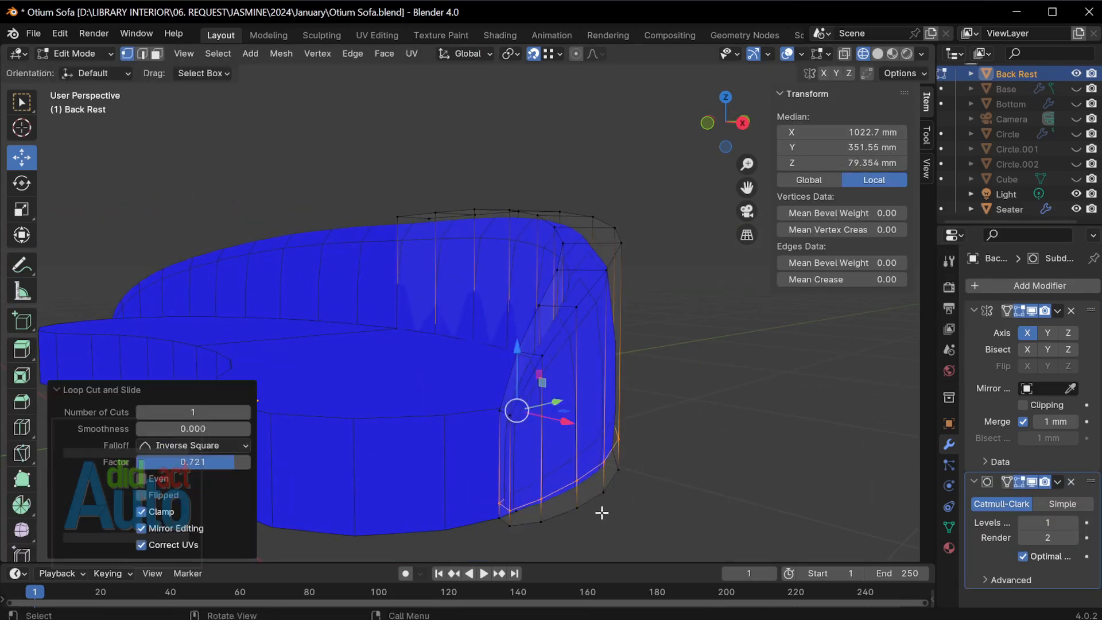
Flatten the new loop by scaling it to 0 along Z and lower it about 65 mm toward the bottom edge
{"action": "key", "text": "s"}
{"action": "key", "text": "z"}
{"action": "key", "text": "0"}
{"action": "key", "text": "Return"}
{"action": "key", "text": "g"}
{"action": "key", "text": "z"}
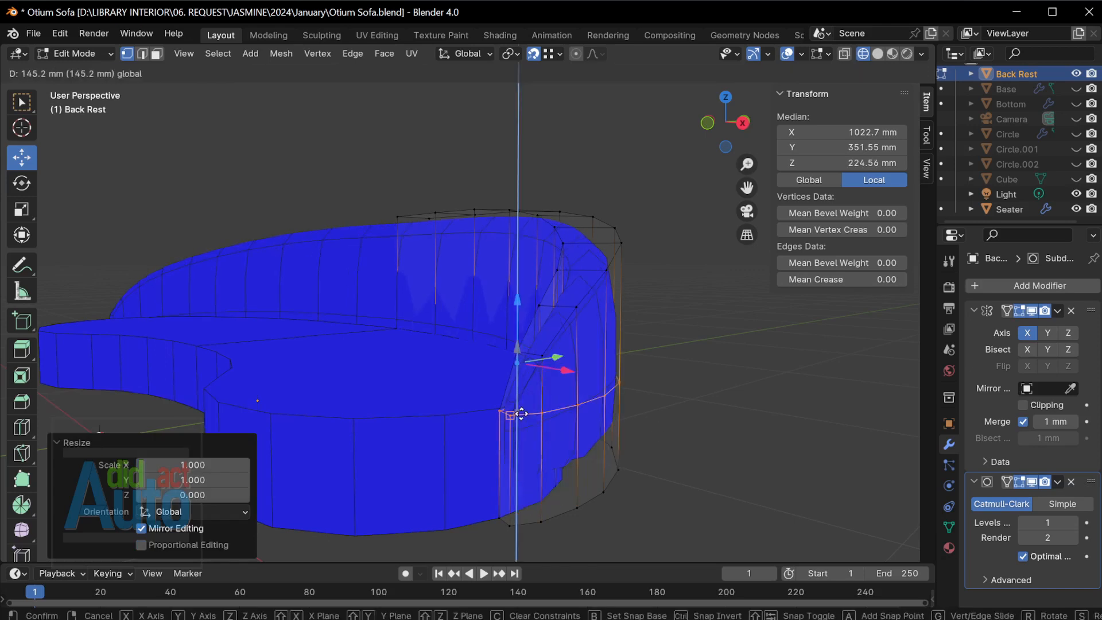
{"action": "left_click", "coordinate": [576, 404]}
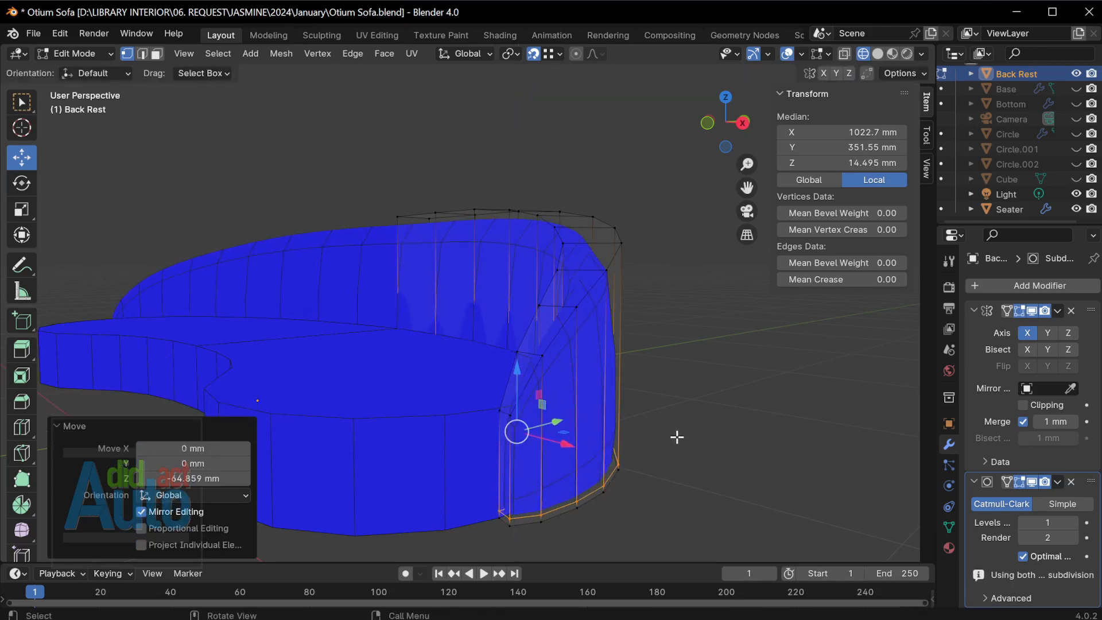
{"action": "left_click", "coordinate": [677, 436]}
Add a lengthwise loop cut along the Back Rest's top and slide it toward the outer edge by a factor of about -0.66
{"action": "middle_click_drag", "start_coordinate": [676, 437], "coordinate": [586, 390]}
{"action": "scroll", "coordinate": [660, 387], "scroll_direction": "up", "scroll_amount": 3}
{"action": "key", "text": "ctrl+r"}
{"action": "left_click", "coordinate": [597, 264]}
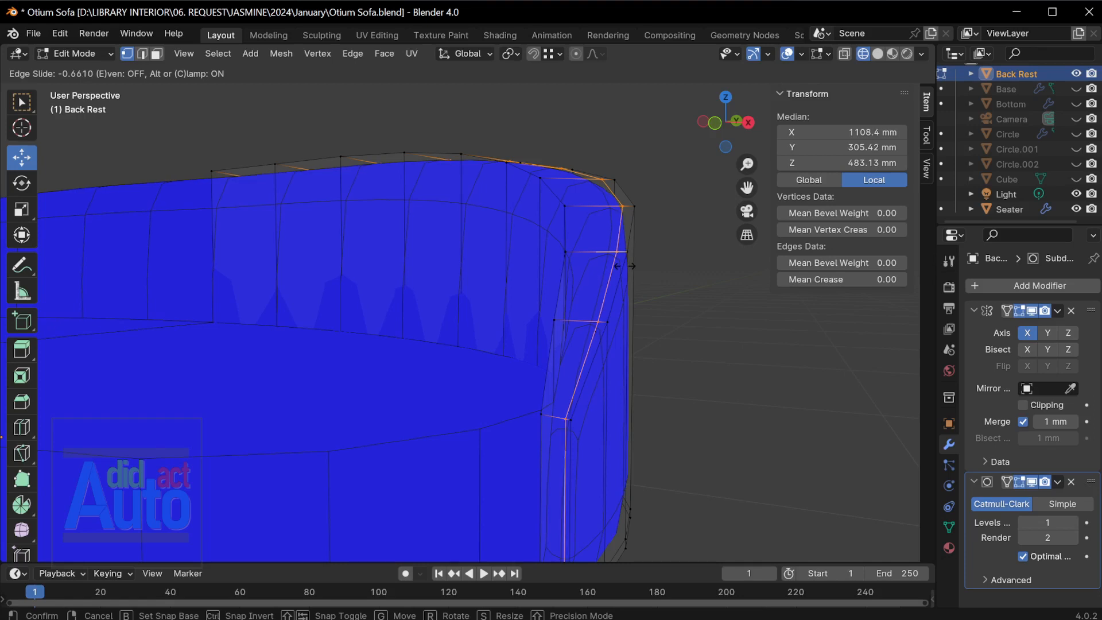
{"action": "left_click", "coordinate": [625, 267]}
{"action": "key", "text": "Tab"}
{"action": "left_click", "coordinate": [652, 292]}
{"action": "middle_click_drag", "start_coordinate": [650, 299], "coordinate": [592, 321]}
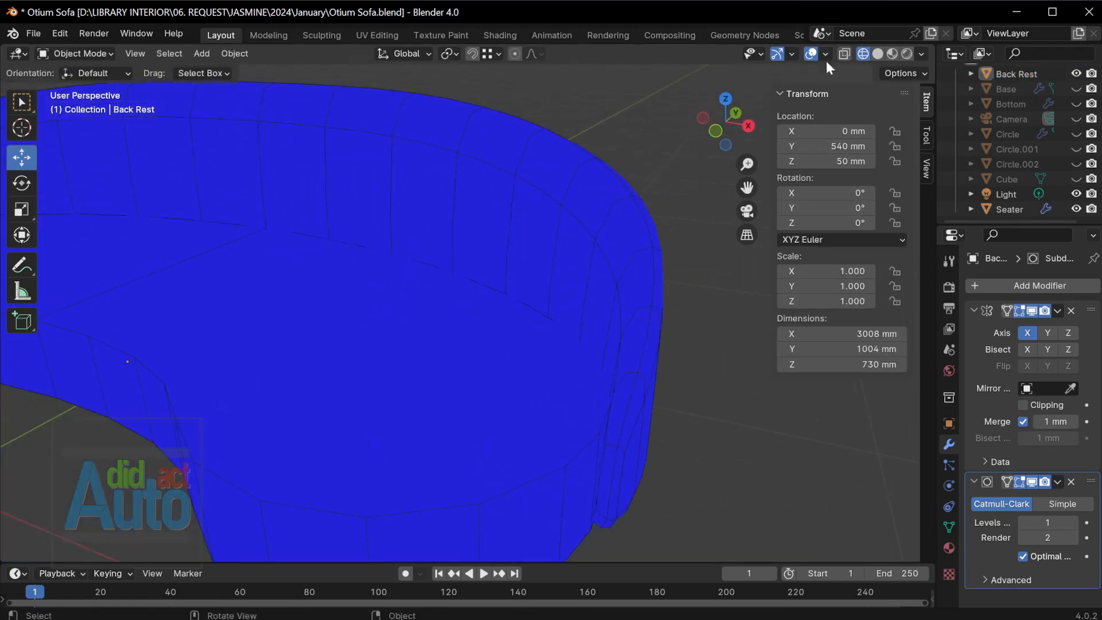
Toggle the face orientation overlay off and back on, and switch the viewport to Solid shading
{"action": "left_click", "coordinate": [825, 54]}
{"action": "left_click", "coordinate": [733, 364]}
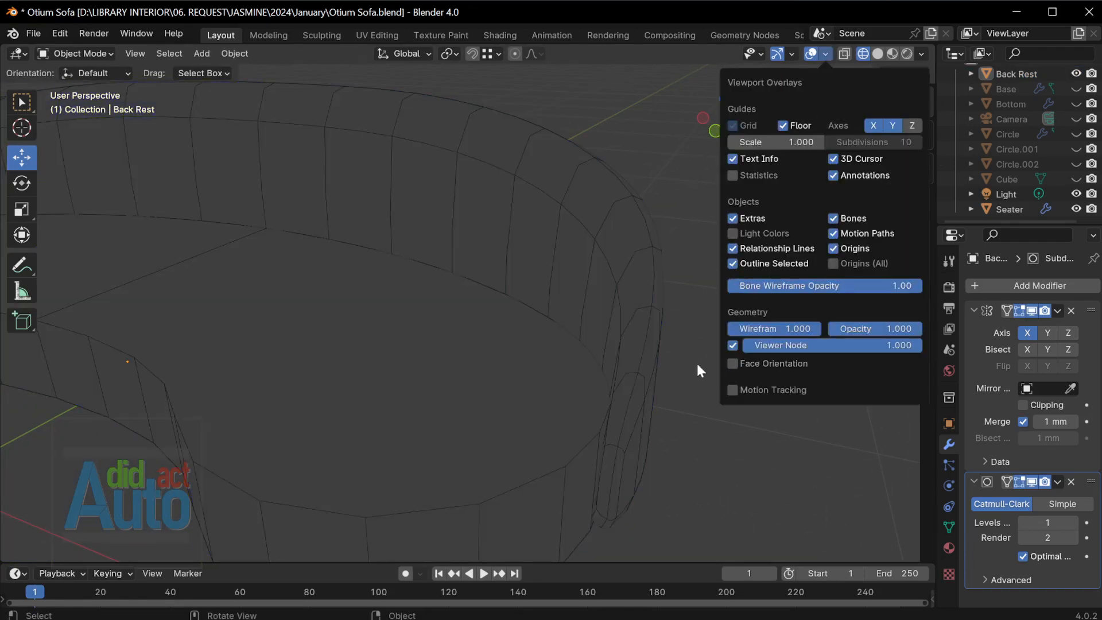
{"action": "left_click", "coordinate": [732, 363]}
{"action": "key", "text": "z"}
{"action": "left_click", "coordinate": [786, 377]}
Try to connect the vertices beside the center line on the Back Rest's underside
{"action": "mouse_move", "coordinate": [663, 361]}
{"action": "middle_mouse_down"}
{"action": "mouse_move", "coordinate": [654, 338]}
{"action": "mouse_move", "coordinate": [572, 299]}
{"action": "mouse_move", "coordinate": [573, 262]}
{"action": "mouse_move", "coordinate": [556, 267]}
{"action": "mouse_move", "coordinate": [570, 368]}
{"action": "mouse_move", "coordinate": [590, 328]}
{"action": "mouse_move", "coordinate": [666, 383]}
{"action": "middle_mouse_up"}
{"action": "left_click", "coordinate": [570, 368]}
{"action": "key", "text": "Tab"}
{"action": "key", "text": "alt+z"}
{"action": "middle_click_drag", "start_coordinate": [281, 452], "coordinate": [444, 366], "text": "shift"}
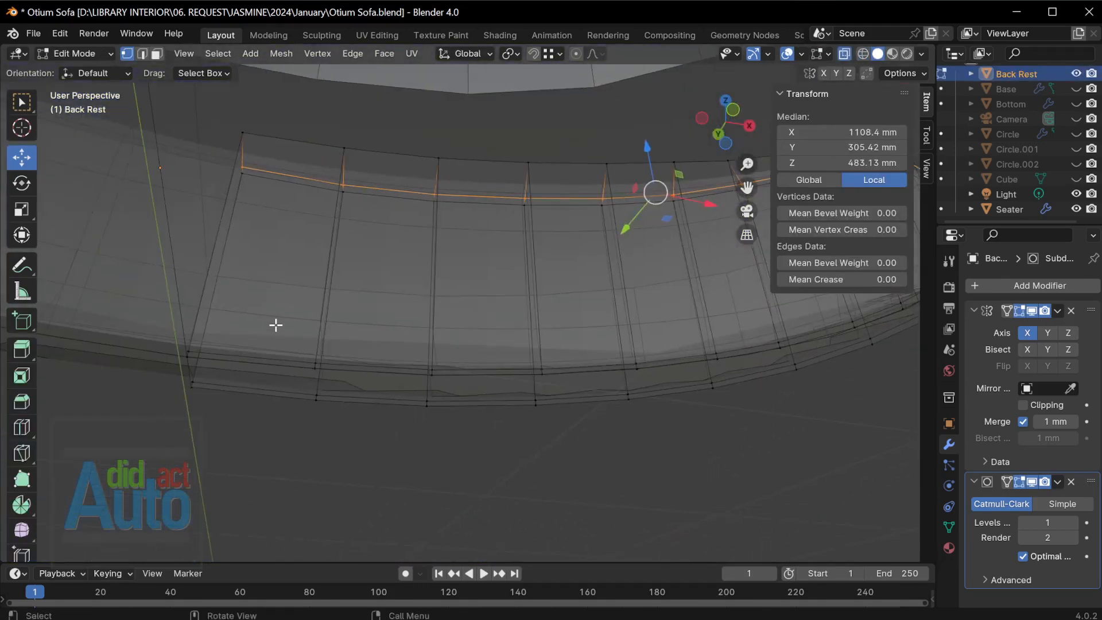
{"action": "left_click_drag", "start_coordinate": [276, 324], "coordinate": [369, 445]}
{"action": "key", "text": "j"}
{"action": "scroll", "coordinate": [296, 426], "scroll_direction": "up", "scroll_amount": 2}
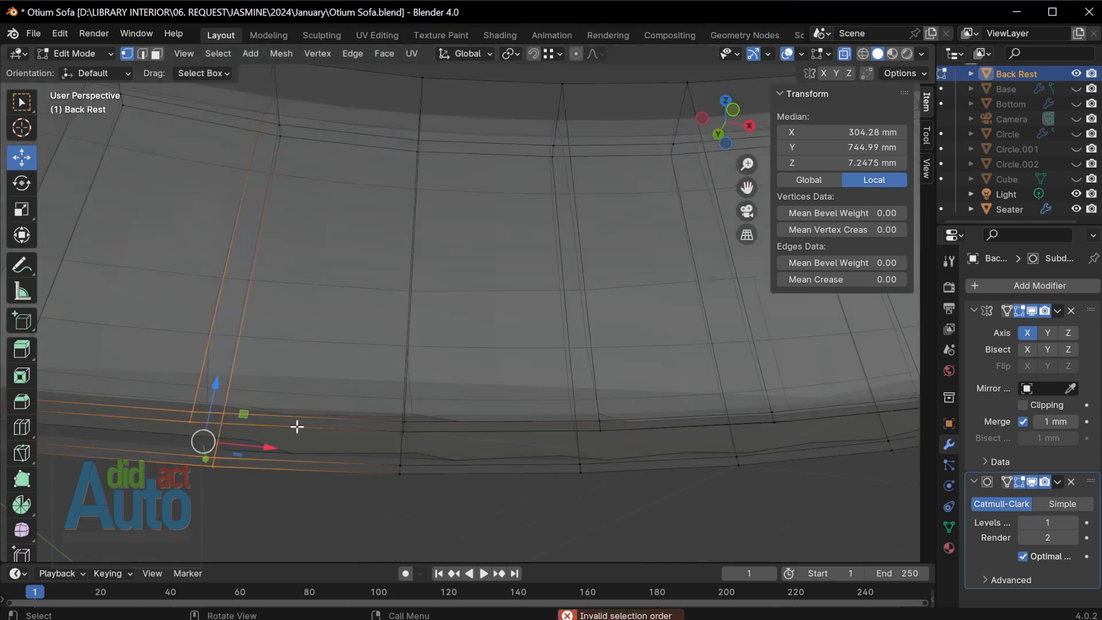
Dissolve the horizontal edge loop just above the Back Rest's bottom edge
{"action": "key", "text": "2"}
{"action": "left_click", "coordinate": [300, 413]}
{"action": "left_click", "coordinate": [300, 413], "text": "alt"}
{"action": "right_click", "coordinate": [301, 413]}
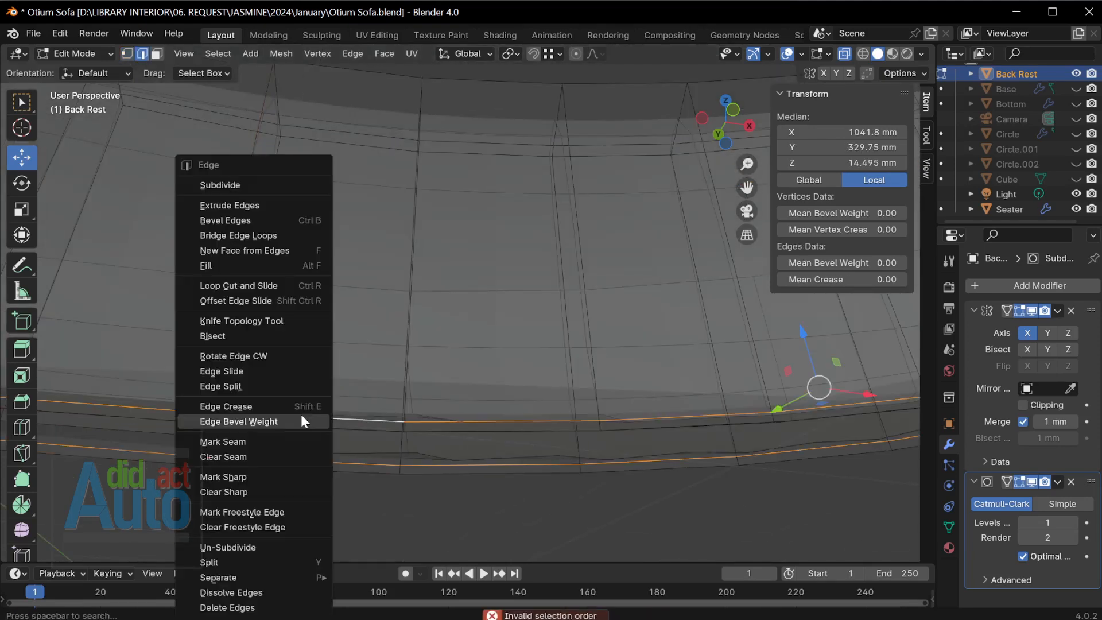
{"action": "left_click", "coordinate": [256, 593]}
Connect the opposite inner and outer bottom vertices across the Back Rest's underside, starting beside the center line
{"action": "scroll", "coordinate": [292, 445], "scroll_direction": "down", "scroll_amount": 2}
{"action": "key", "text": "1"}
{"action": "left_click_drag", "start_coordinate": [248, 365], "coordinate": [441, 361]}
{"action": "key", "text": "j"}
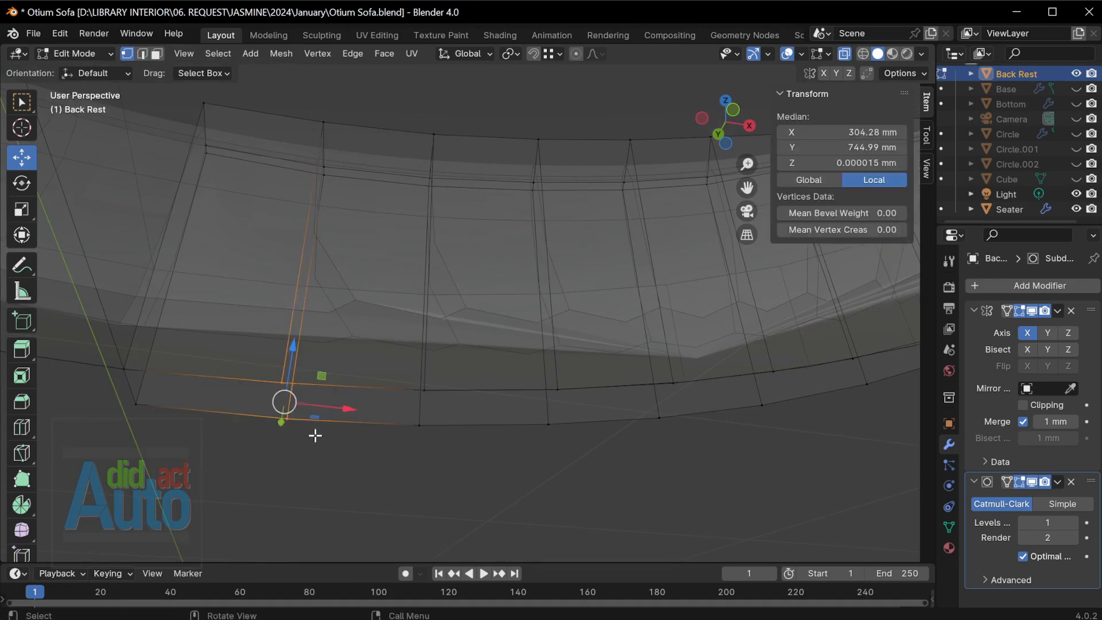
{"action": "key", "text": "j"}
{"action": "left_click_drag", "start_coordinate": [511, 451], "coordinate": [578, 367]}
{"action": "key", "text": "j"}
{"action": "left_click_drag", "start_coordinate": [627, 436], "coordinate": [698, 365]}
{"action": "key", "text": "j"}
Connect the remaining opposite bottom vertex pairs across the underside, around the curve to the arm's end
{"action": "middle_click_drag", "start_coordinate": [719, 411], "coordinate": [576, 383]}
{"action": "left_click_drag", "start_coordinate": [543, 380], "coordinate": [581, 455]}
{"action": "key", "text": "j"}
{"action": "left_click_drag", "start_coordinate": [623, 379], "coordinate": [670, 437]}
{"action": "key", "text": "j"}
{"action": "left_click_drag", "start_coordinate": [704, 368], "coordinate": [755, 415]}
{"action": "key", "text": "j"}
{"action": "middle_click_drag", "start_coordinate": [826, 368], "coordinate": [812, 361]}
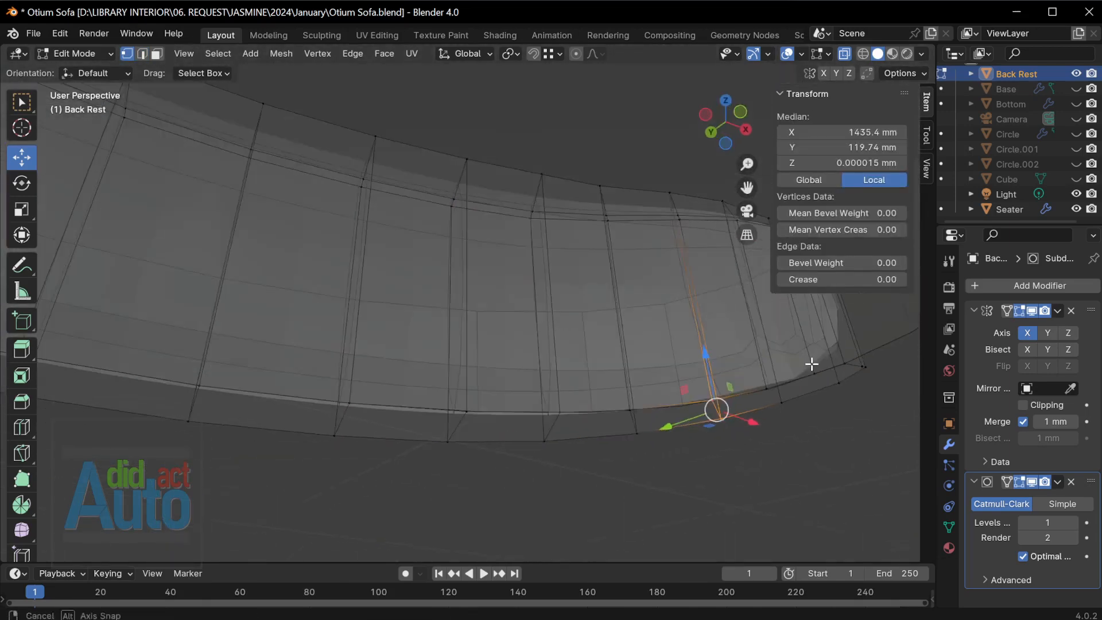
{"action": "left_click_drag", "start_coordinate": [742, 391], "coordinate": [763, 421]}
{"action": "key", "text": "j"}
{"action": "left_click_drag", "start_coordinate": [788, 384], "coordinate": [829, 418]}
{"action": "key", "text": "j"}
Add a horizontal loop cut around the Back Rest's sides and slide it toward the bottom
{"action": "middle_click_drag", "start_coordinate": [822, 376], "coordinate": [468, 442]}
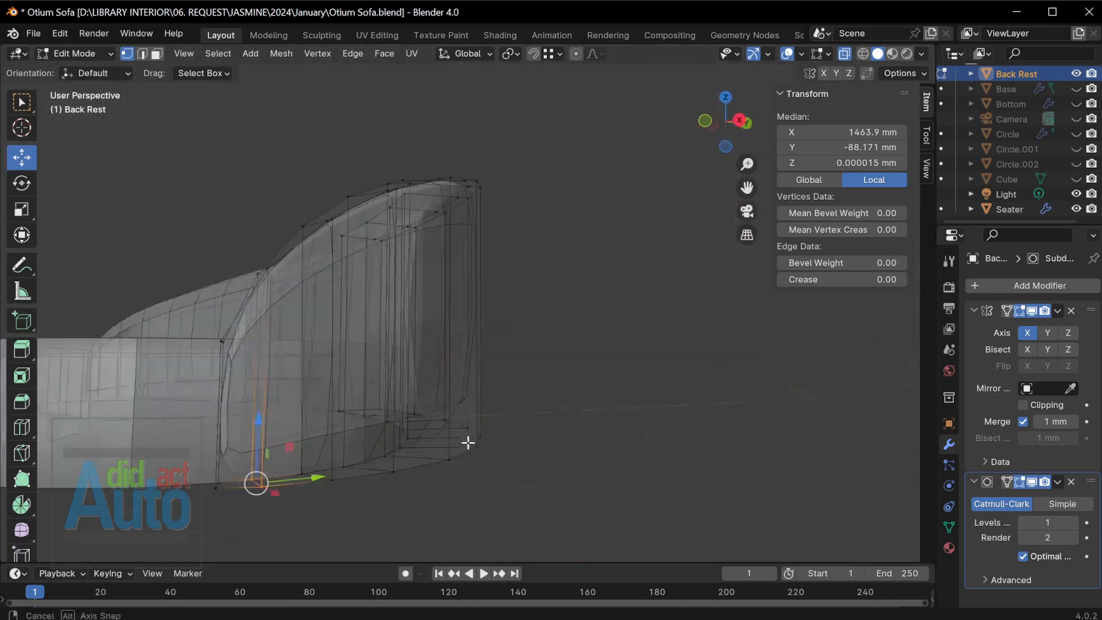
{"action": "key", "text": "alt+z"}
{"action": "middle_click_drag", "start_coordinate": [352, 458], "coordinate": [467, 362], "text": "shift"}
{"action": "scroll", "coordinate": [436, 369], "scroll_direction": "up", "scroll_amount": 1}
{"action": "key", "text": "ctrl+r"}
{"action": "left_click", "coordinate": [432, 374]}
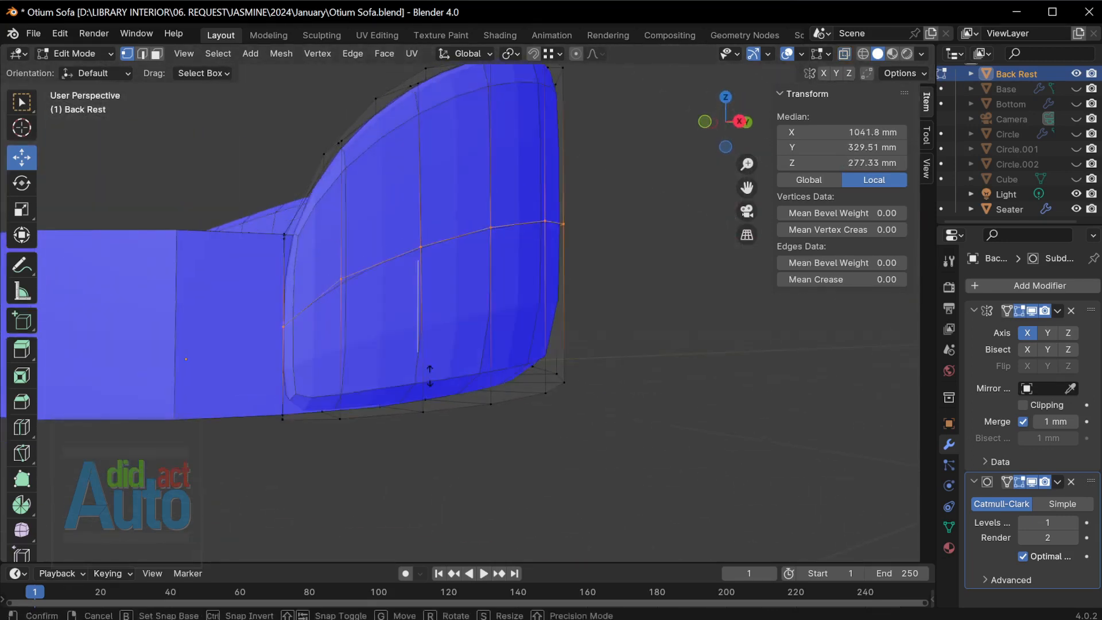
{"action": "left_click", "coordinate": [447, 415]}
Flatten the horizontal loop by scaling it to 0 along Z and move it down near the bottom edge
{"action": "key", "text": "s"}
{"action": "key", "text": "z"}
{"action": "key", "text": "0"}
{"action": "key", "text": "Return"}
{"action": "left_click_drag", "start_coordinate": [443, 249], "coordinate": [442, 336]}
{"action": "middle_click_drag", "start_coordinate": [442, 336], "coordinate": [463, 271]}
Return to Object Mode and raise the Back Rest's viewport subdivision level by one
{"action": "key", "text": "Tab"}
{"action": "scroll", "coordinate": [378, 333], "scroll_direction": "up", "scroll_amount": 1}
{"action": "left_click", "coordinate": [466, 268]}
{"action": "scroll", "coordinate": [562, 254], "scroll_direction": "up", "scroll_amount": 2}
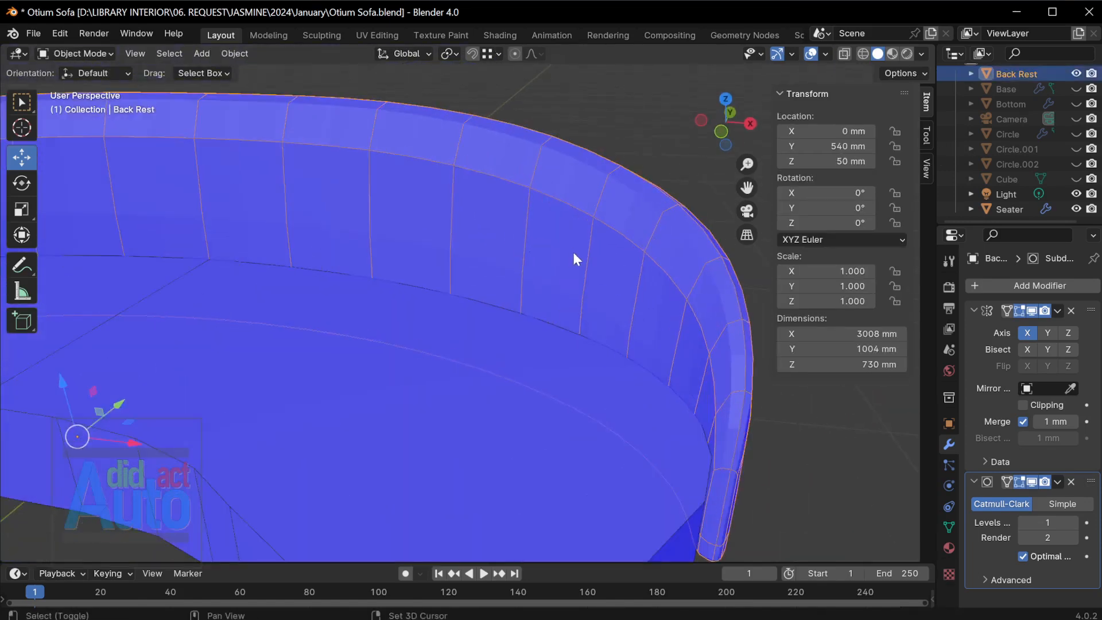
{"action": "middle_click_drag", "start_coordinate": [574, 253], "coordinate": [563, 261]}
{"action": "left_click", "coordinate": [1072, 521]}
Unhide the Bottom and Base objects of the sofa
{"action": "middle_click_drag", "start_coordinate": [740, 396], "coordinate": [566, 399]}
{"action": "left_click", "coordinate": [566, 398]}
{"action": "scroll", "coordinate": [1068, 194], "scroll_direction": "up", "scroll_amount": 2}
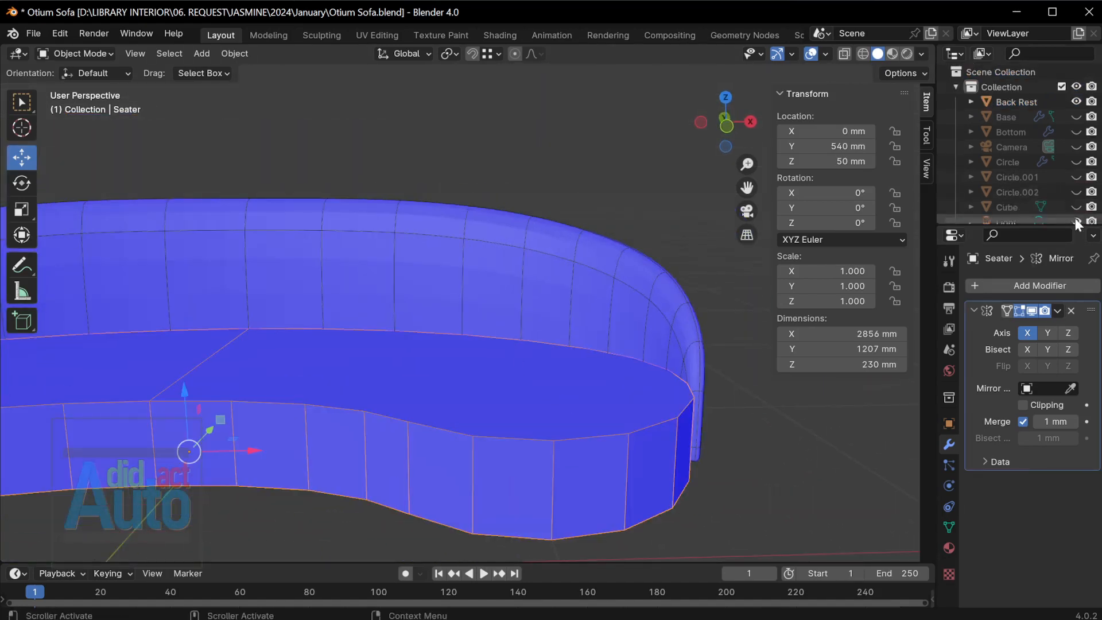
{"action": "scroll", "coordinate": [1067, 201], "scroll_direction": "down", "scroll_amount": 2}
{"action": "left_click", "coordinate": [1076, 104]}
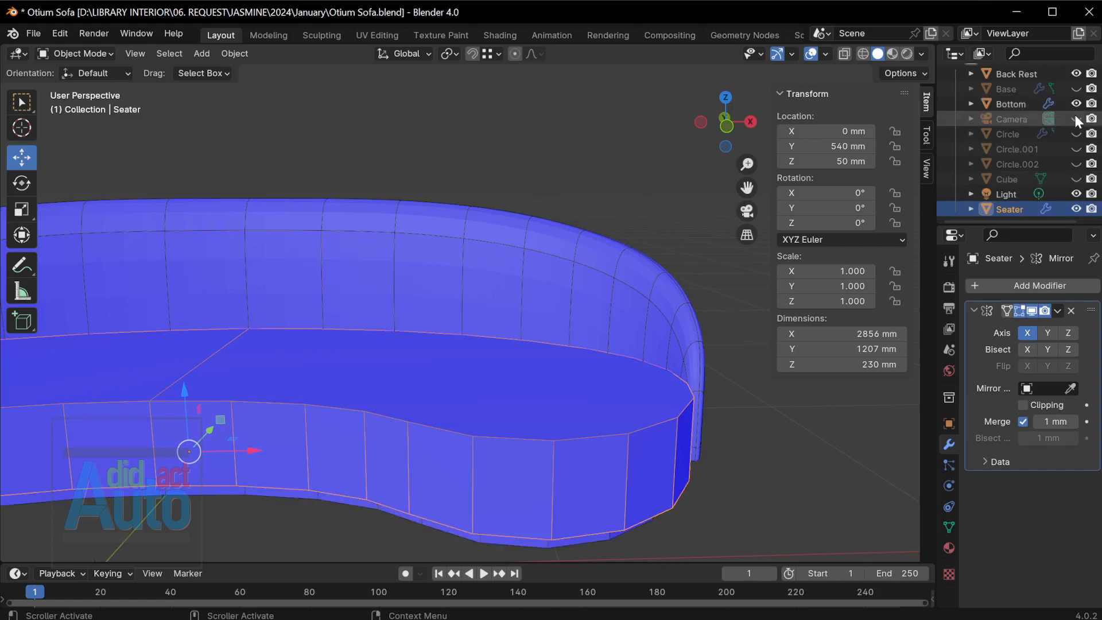
{"action": "left_click", "coordinate": [1076, 89]}
Rename the upper cushion object, called Base, as Seater
{"action": "left_click", "coordinate": [614, 378]}
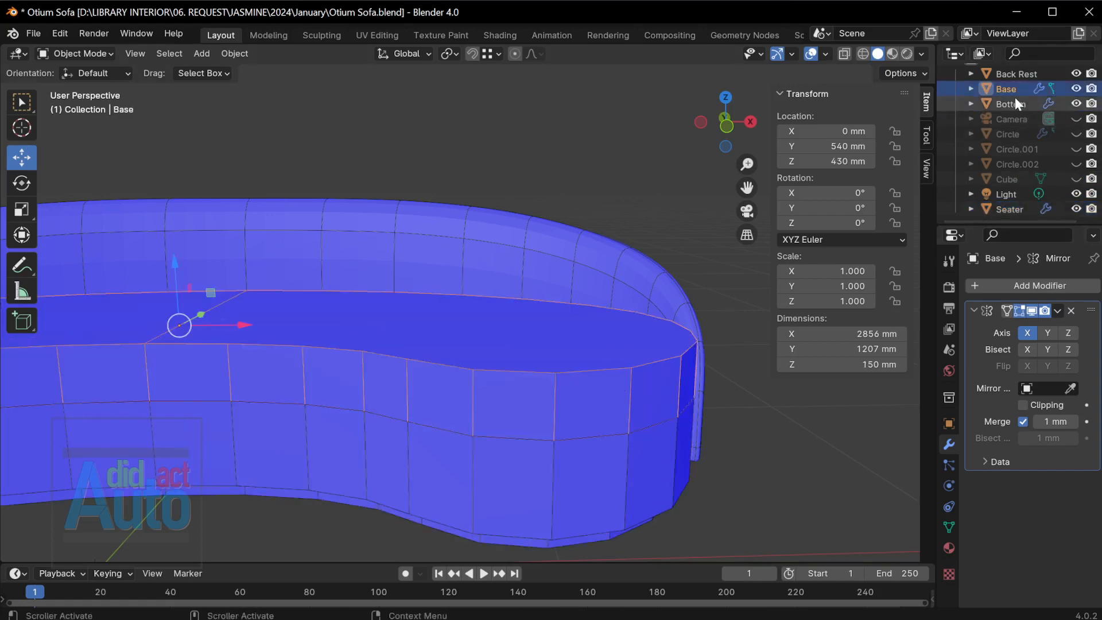
{"action": "left_click", "coordinate": [522, 540]}
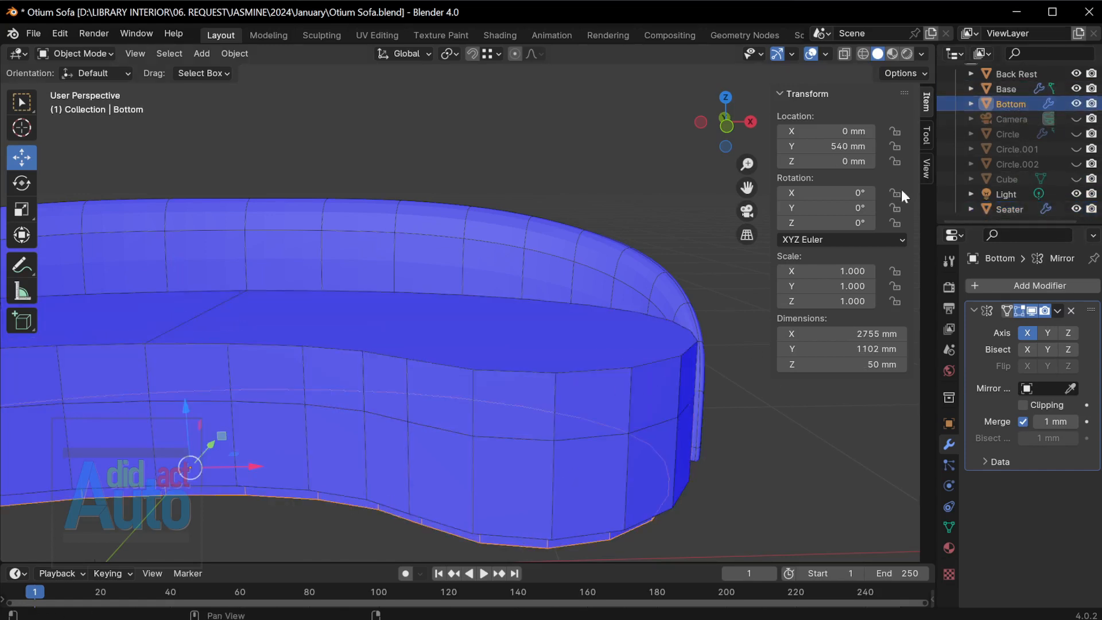
{"action": "double_click", "coordinate": [1012, 89]}
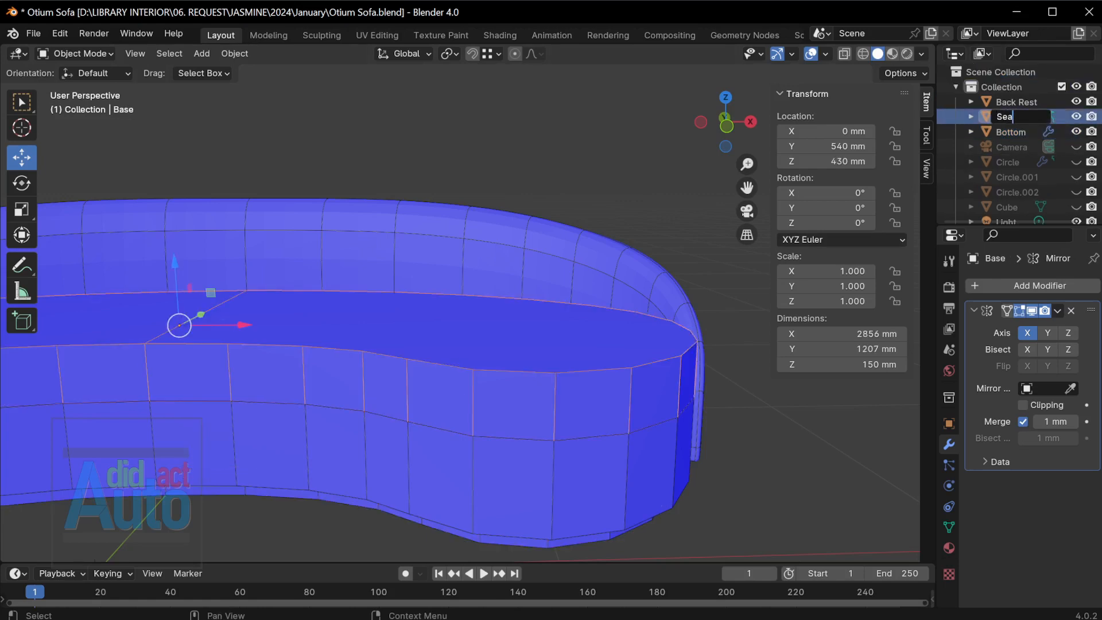
{"action": "type", "text": "Seater"}
{"action": "key", "text": "Return"}
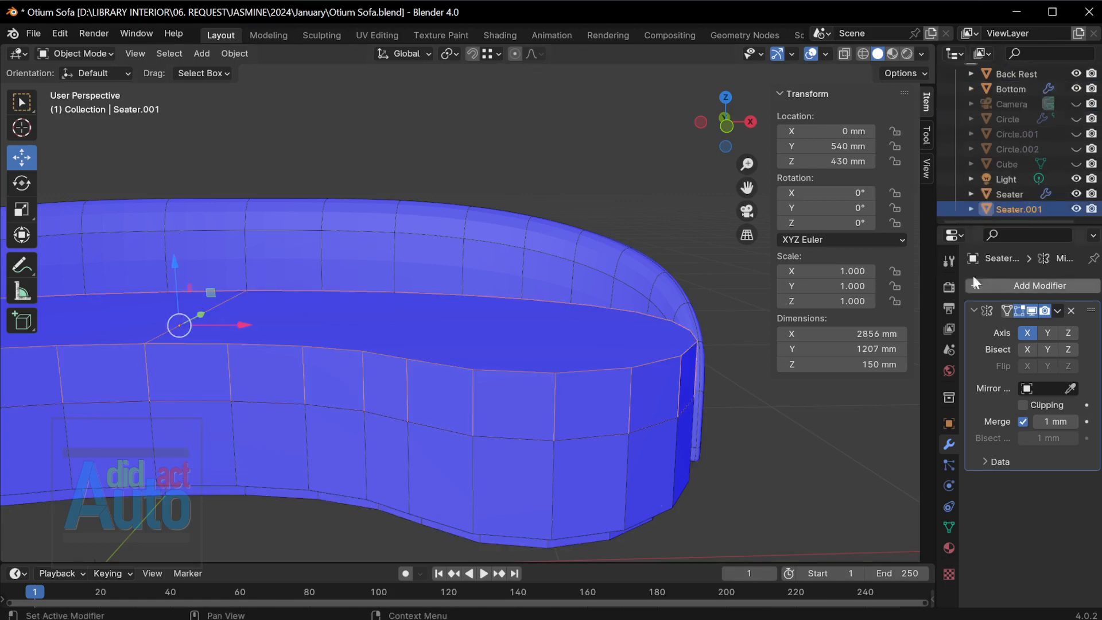
Rename the 230 mm high lower body, called Seater, as Base
{"action": "left_click", "coordinate": [1012, 194]}
{"action": "double_click", "coordinate": [1028, 194]}
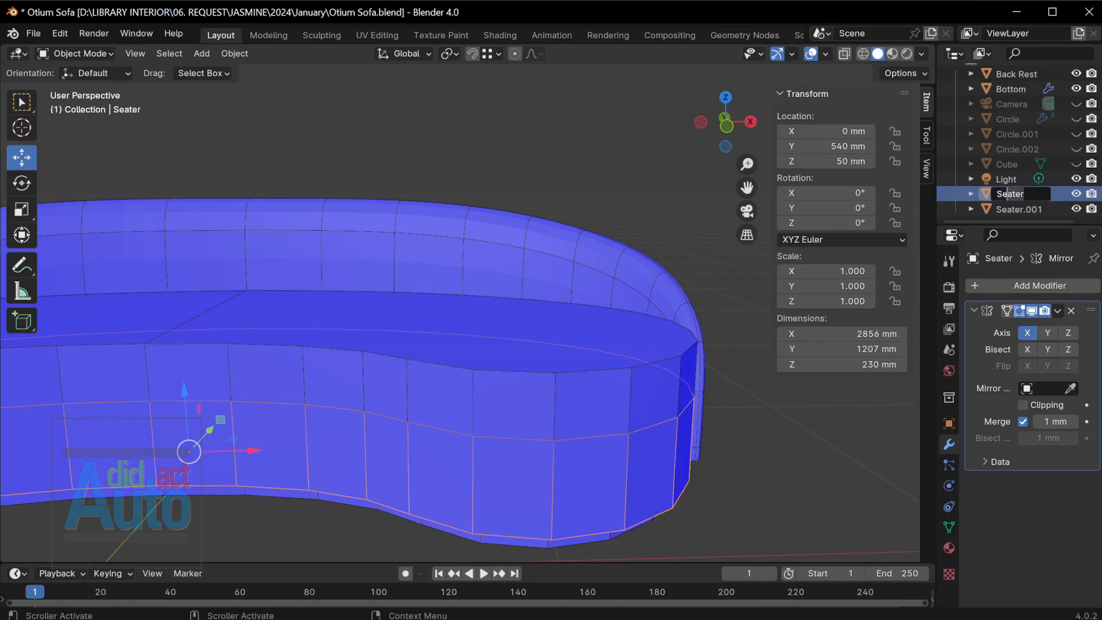
{"action": "key", "text": "Return"}
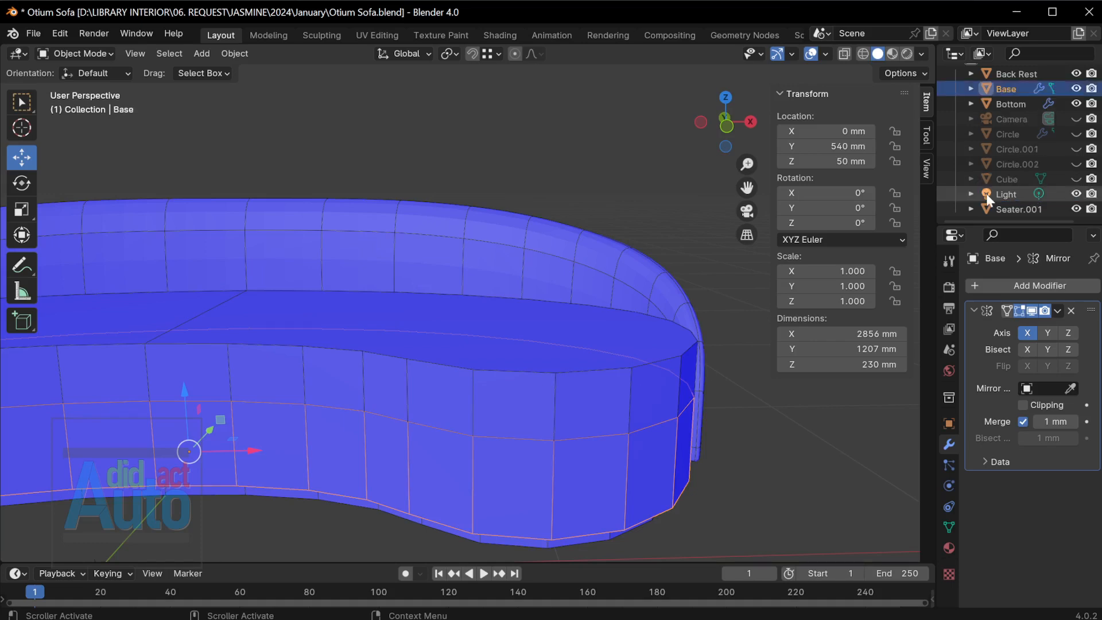
Remove the .001 suffix from the upper cushion's name, leaving Seater
{"action": "double_click", "coordinate": [1021, 208]}
{"action": "key", "text": "BackSpace"}
{"action": "key", "text": "BackSpace"}
{"action": "key", "text": "BackSpace"}
{"action": "key", "text": "BackSpace"}
{"action": "key", "text": "Return"}
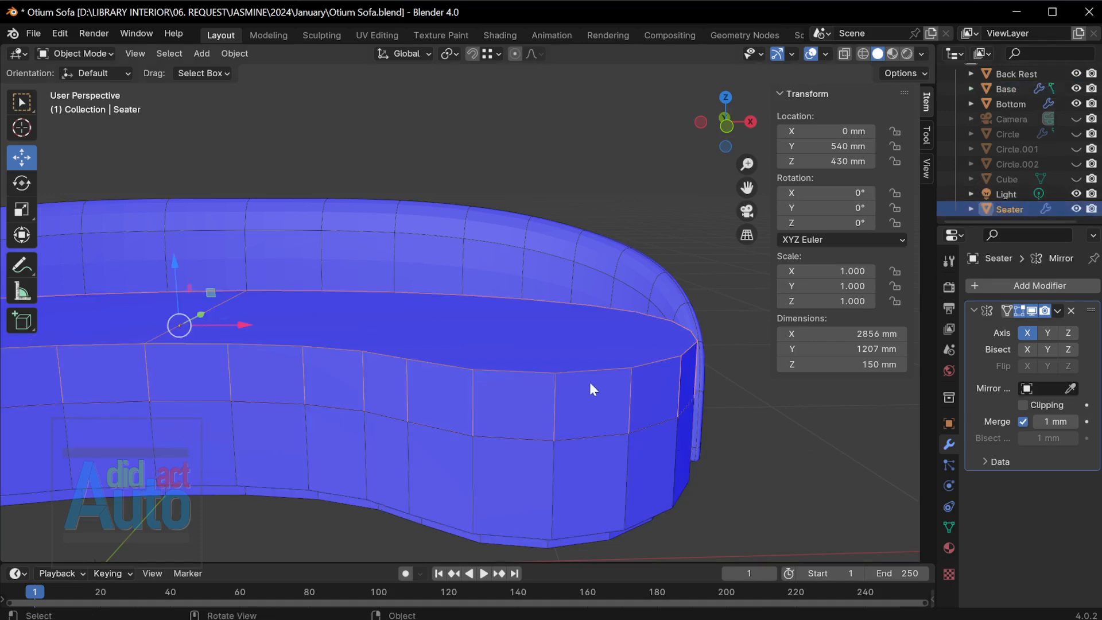
Rename the Bottom object under the sofa as Leg
{"action": "left_click", "coordinate": [590, 469]}
{"action": "left_click", "coordinate": [567, 539]}
{"action": "double_click", "coordinate": [1011, 105]}
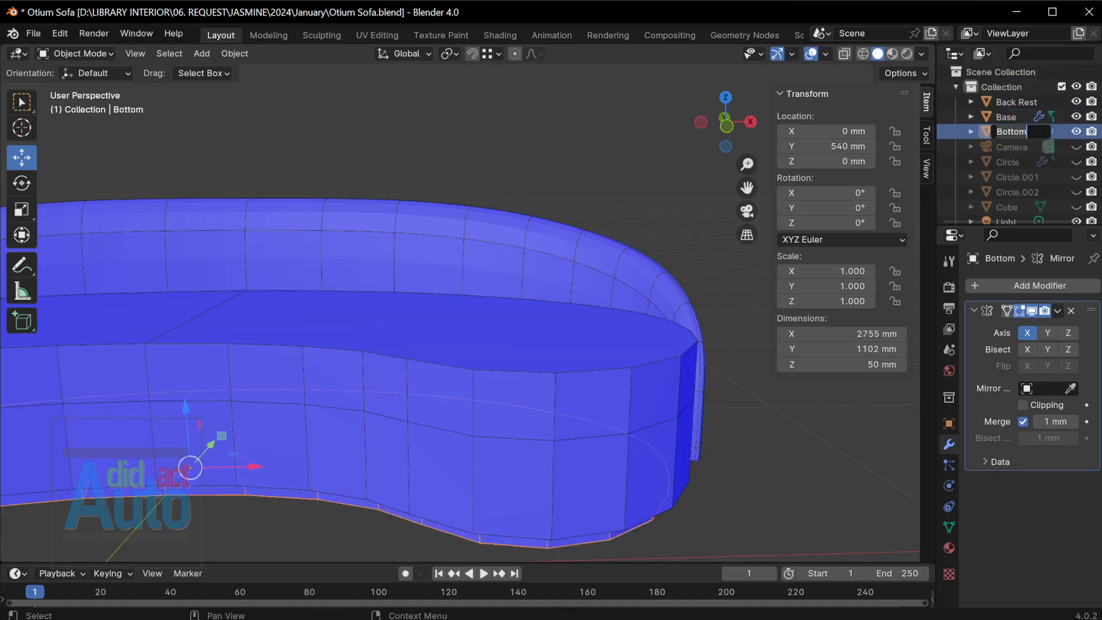
{"action": "type", "text": "Leg"}
{"action": "key", "text": "Return"}
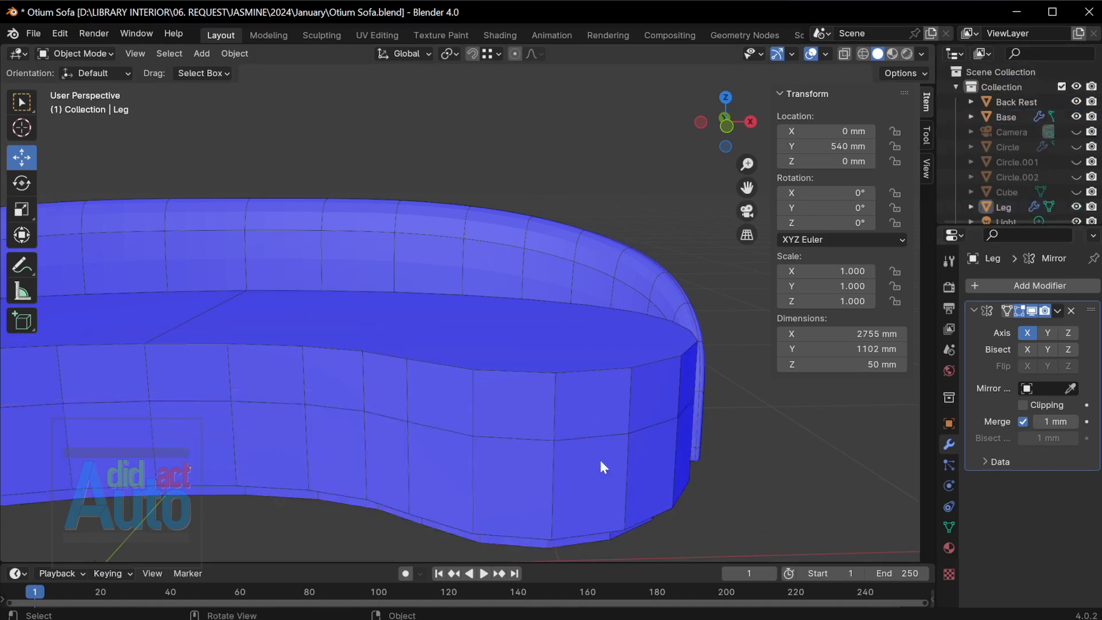
Add a Bevel modifier to the Seater
{"action": "left_click", "coordinate": [601, 460]}
{"action": "left_click", "coordinate": [1007, 286]}
{"action": "mouse_move", "coordinate": [1008, 288]}
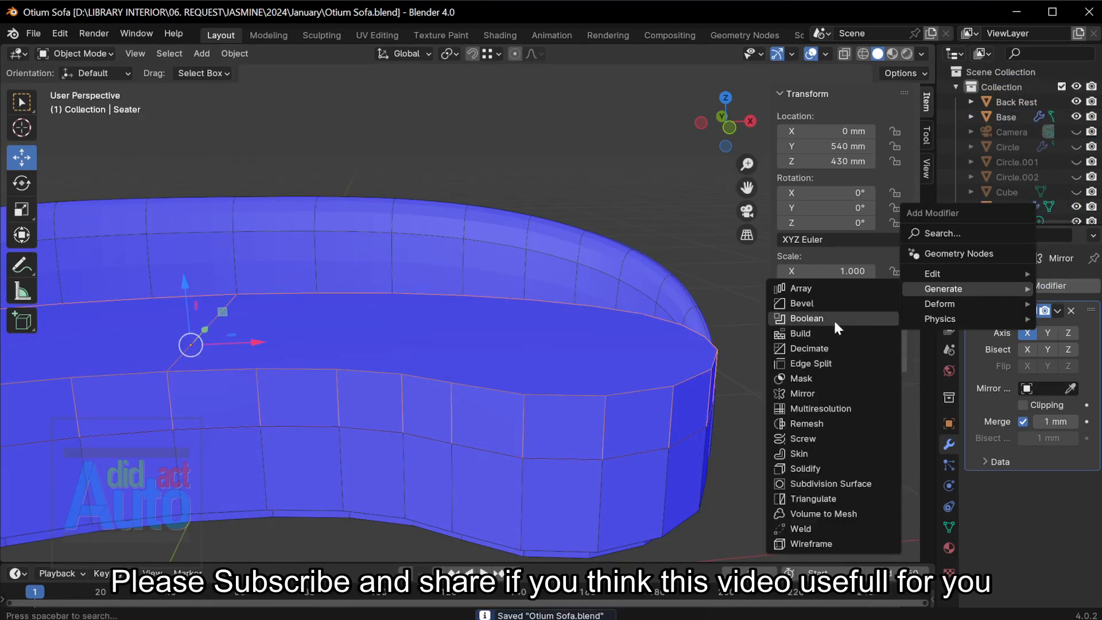
{"action": "left_click", "coordinate": [836, 304]}
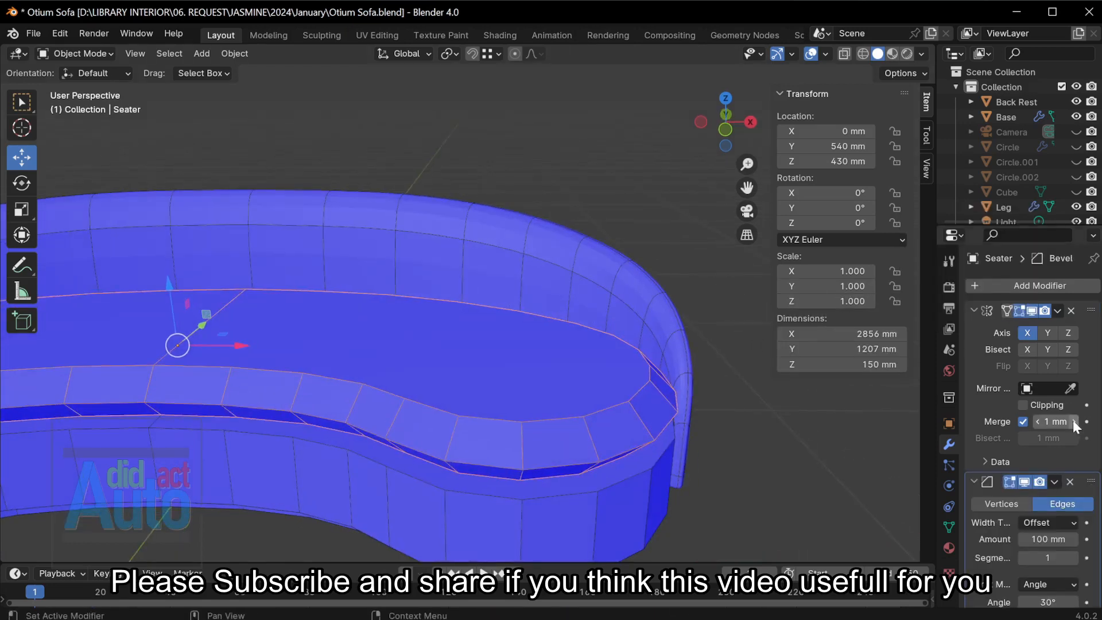
Set the Seater's Bevel modifier to an amount of 25 mm with 3 segments
{"action": "left_click", "coordinate": [978, 313]}
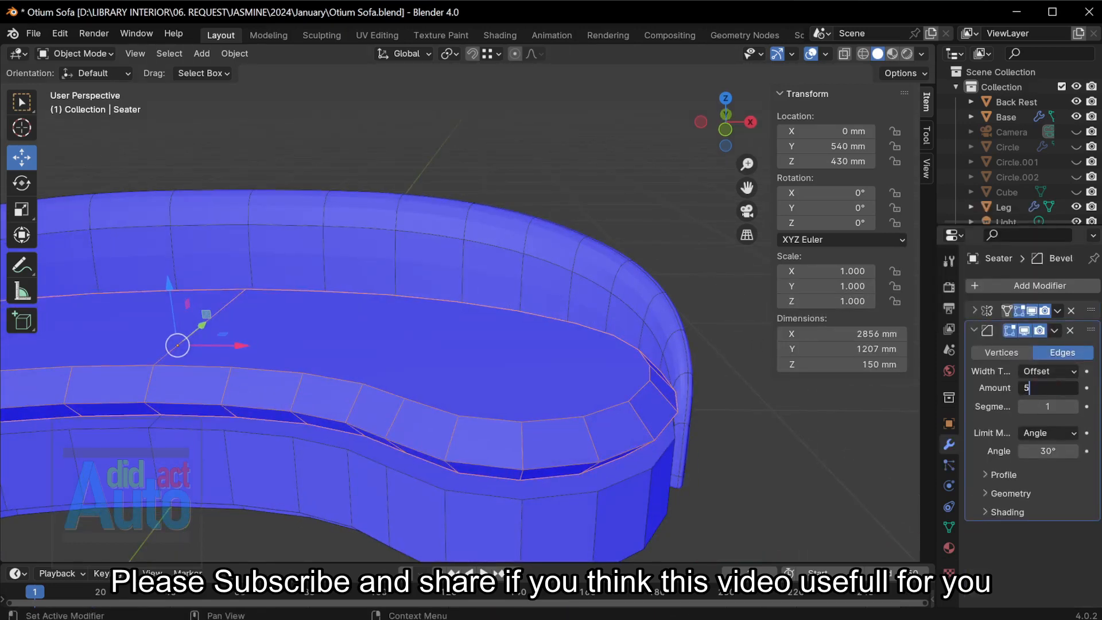
{"action": "type", "text": "5"}
{"action": "key", "text": "Return"}
{"action": "left_click", "coordinate": [1072, 388]}
{"action": "left_click", "coordinate": [1073, 388]}
{"action": "left_click", "coordinate": [1073, 406]}
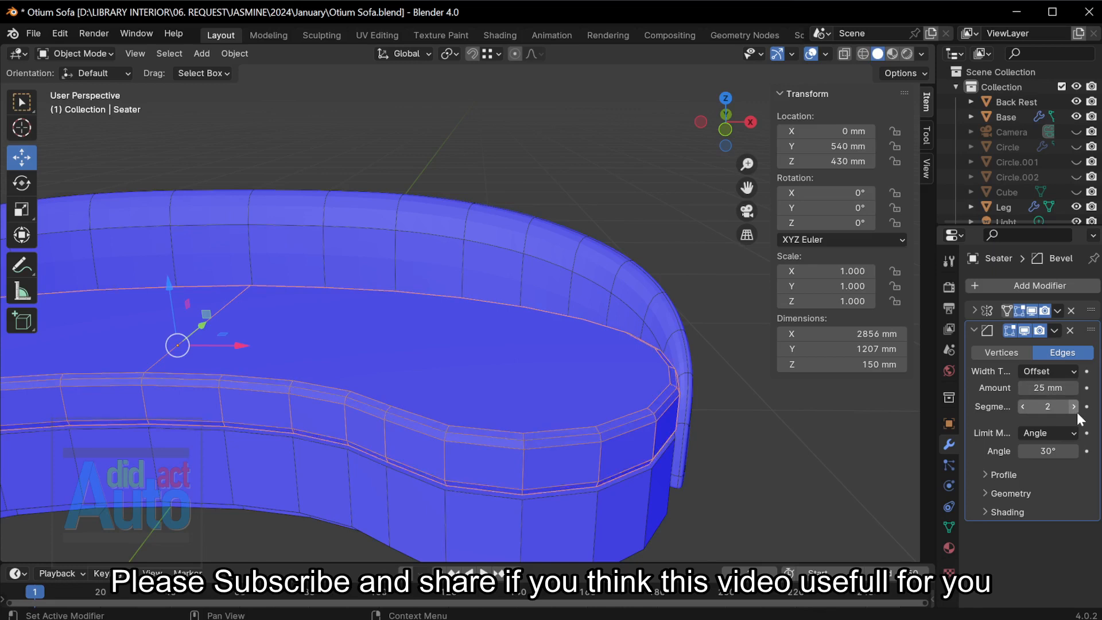
{"action": "left_click", "coordinate": [1073, 406]}
Set the Seater's bevel amount to 30 mm and check the rounded edge up close
{"action": "middle_click_drag", "start_coordinate": [688, 416], "coordinate": [565, 413]}
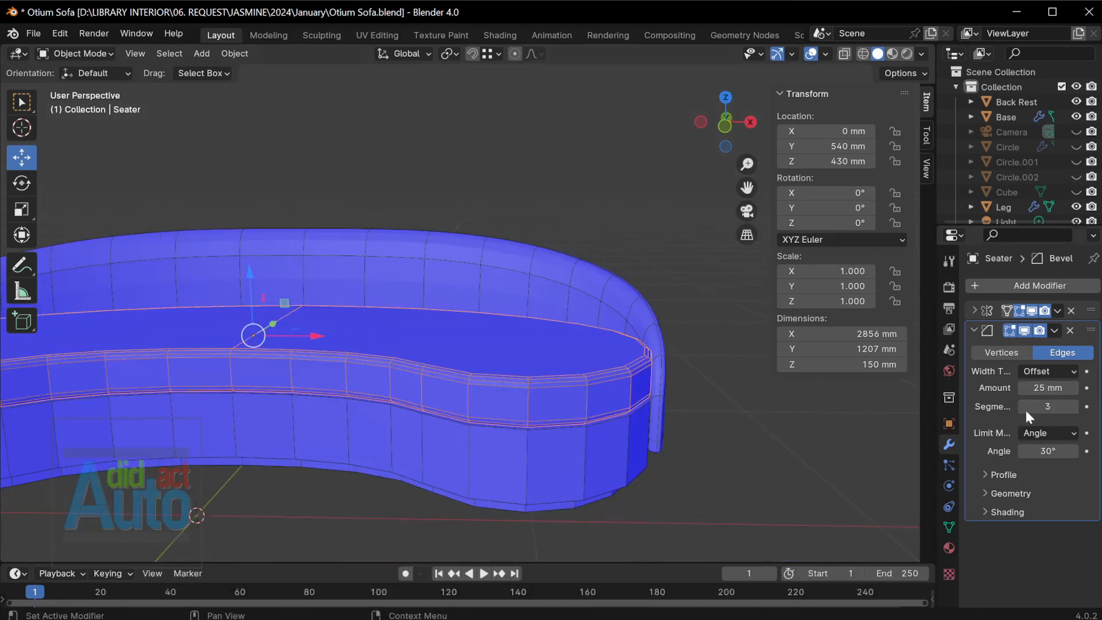
{"action": "type", "text": "30"}
{"action": "key", "text": "Return"}
{"action": "middle_click_drag", "start_coordinate": [689, 396], "coordinate": [674, 387]}
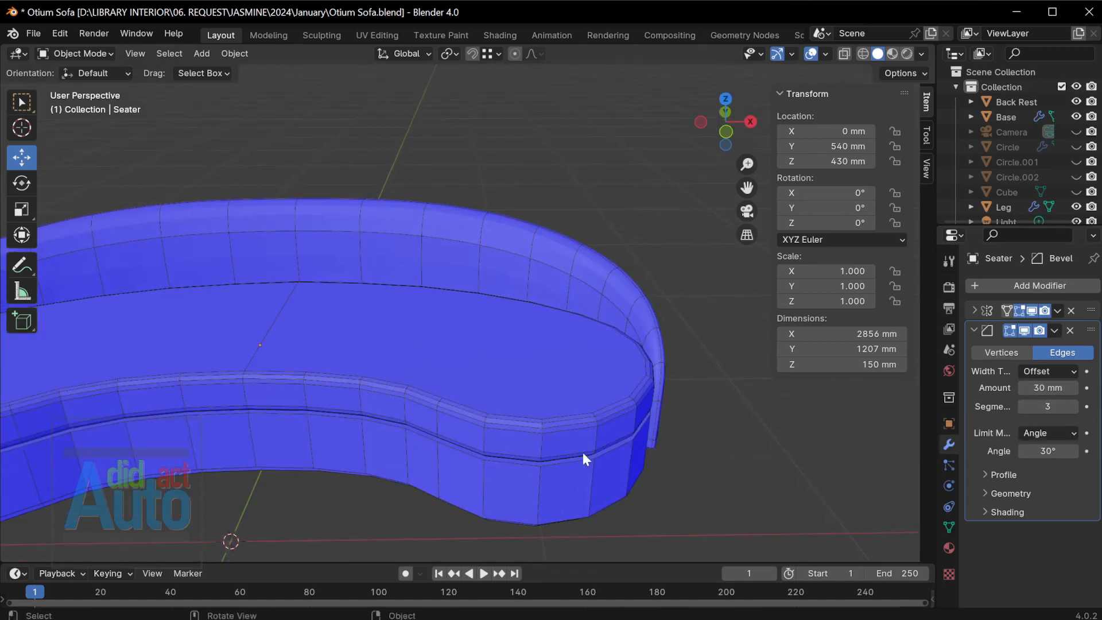
{"action": "middle_click_drag", "start_coordinate": [583, 453], "coordinate": [624, 443]}
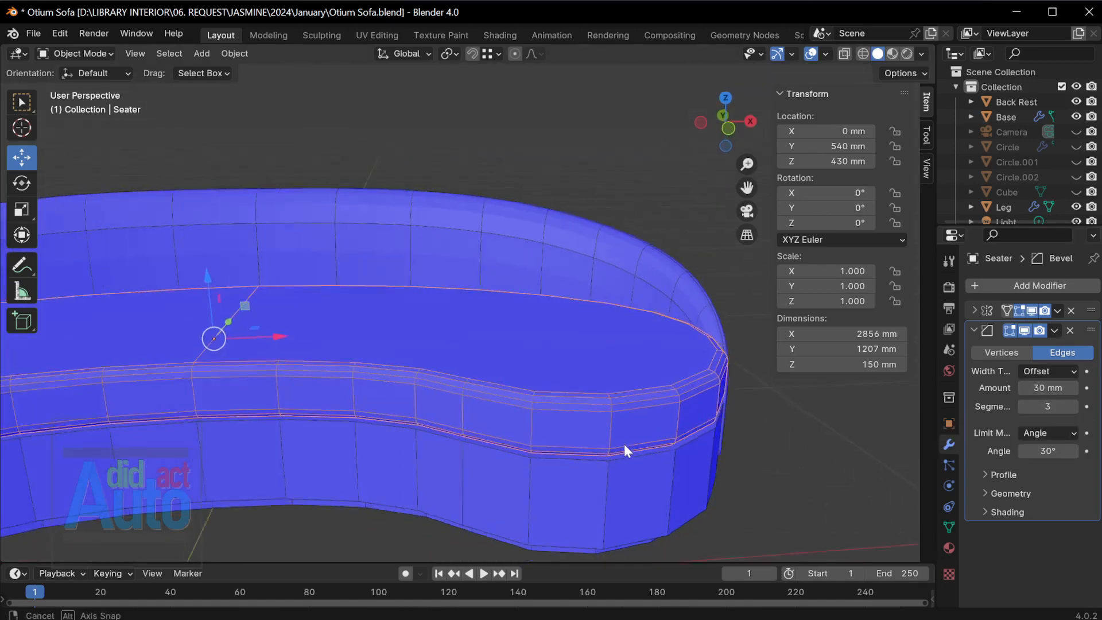
Try a 15° angle limit on the Seater's bevel and restore it to 30°
{"action": "left_click", "coordinate": [1048, 451]}
{"action": "type", "text": "15"}
{"action": "key", "text": "Return"}
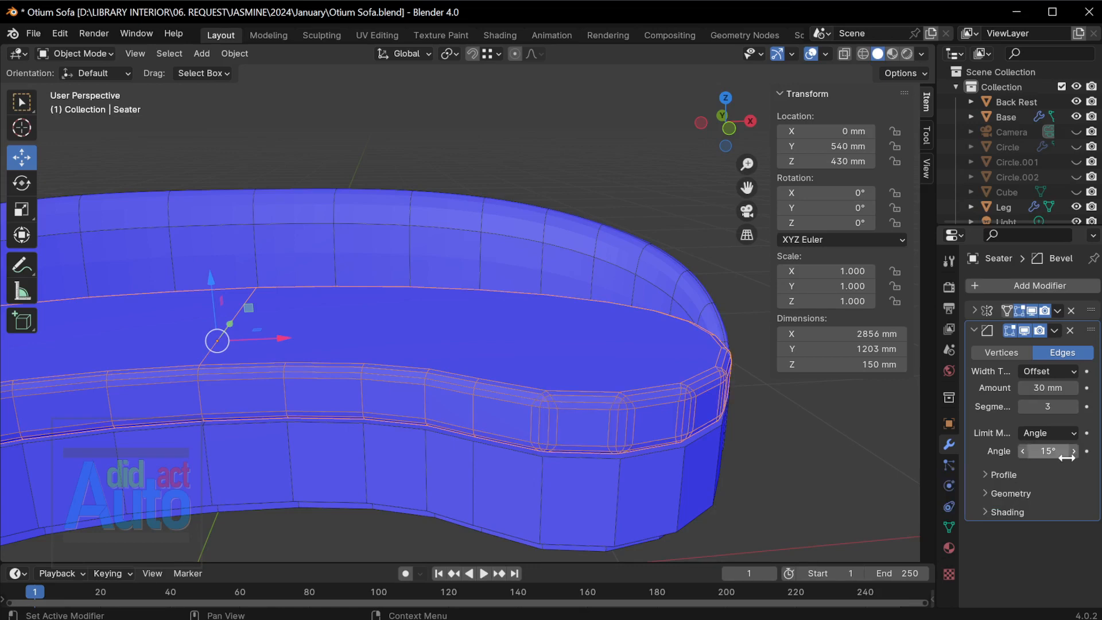
{"action": "type", "text": "30"}
{"action": "key", "text": "Return"}
Switch the Seater's bevel profile to Custom and add control points that bow the curve outward
{"action": "left_click", "coordinate": [1002, 476]}
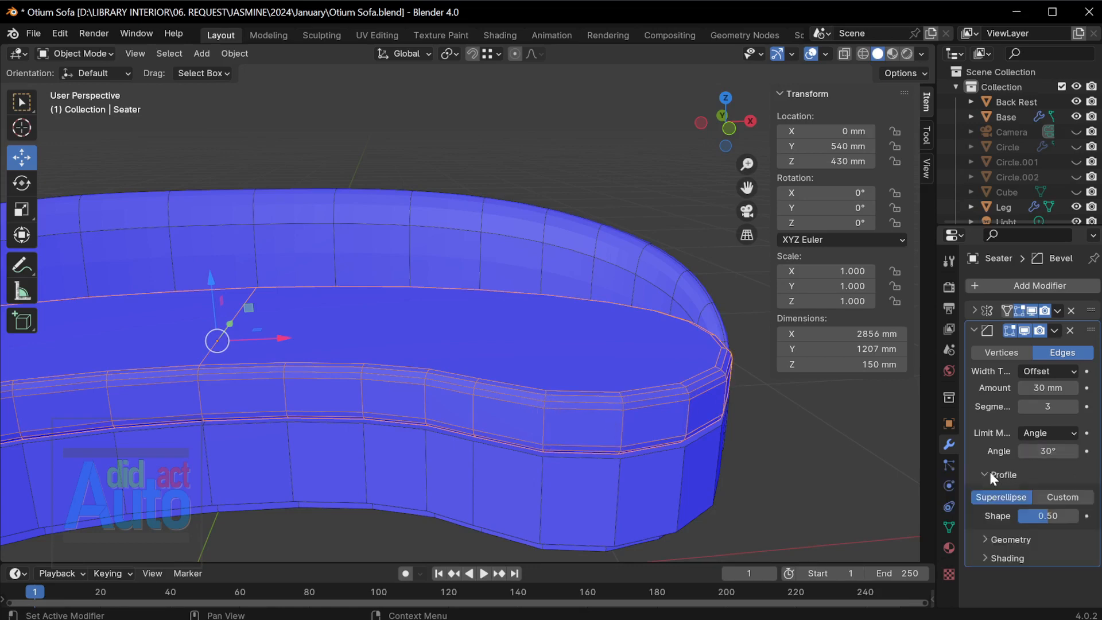
{"action": "left_click", "coordinate": [1052, 501]}
{"action": "scroll", "coordinate": [1036, 511], "scroll_direction": "down", "scroll_amount": 4}
{"action": "left_click_drag", "start_coordinate": [1035, 508], "coordinate": [1070, 499]}
{"action": "scroll", "coordinate": [753, 391], "scroll_direction": "up", "scroll_amount": 3}
{"action": "scroll", "coordinate": [524, 332], "scroll_direction": "down", "scroll_amount": 4}
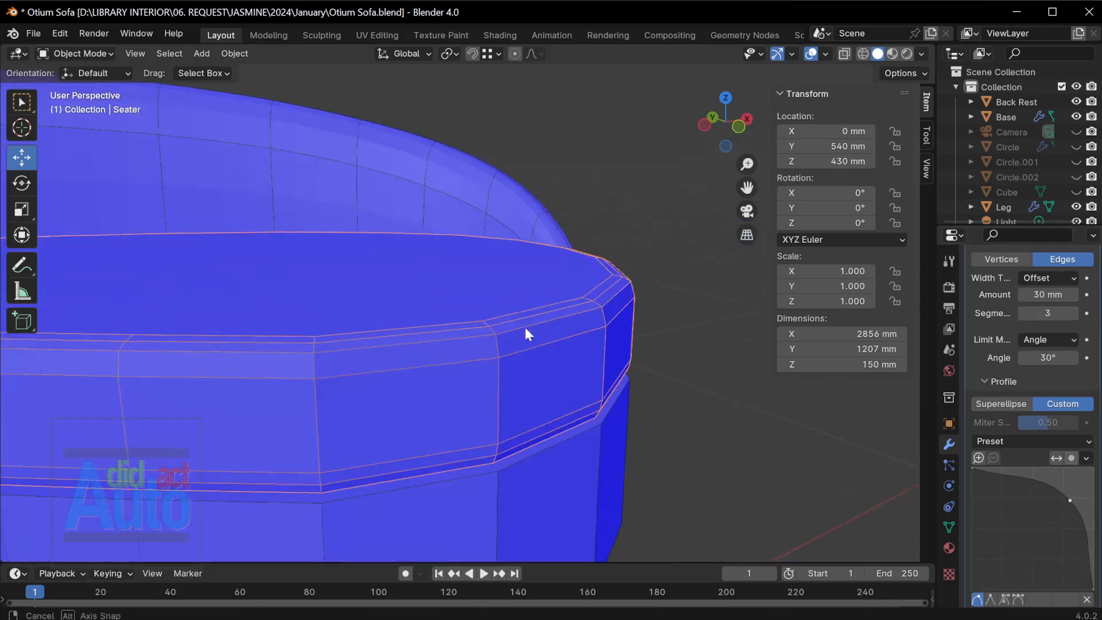
{"action": "scroll", "coordinate": [524, 332], "scroll_direction": "up", "scroll_amount": 3}
{"action": "left_click_drag", "start_coordinate": [1002, 473], "coordinate": [1009, 471]}
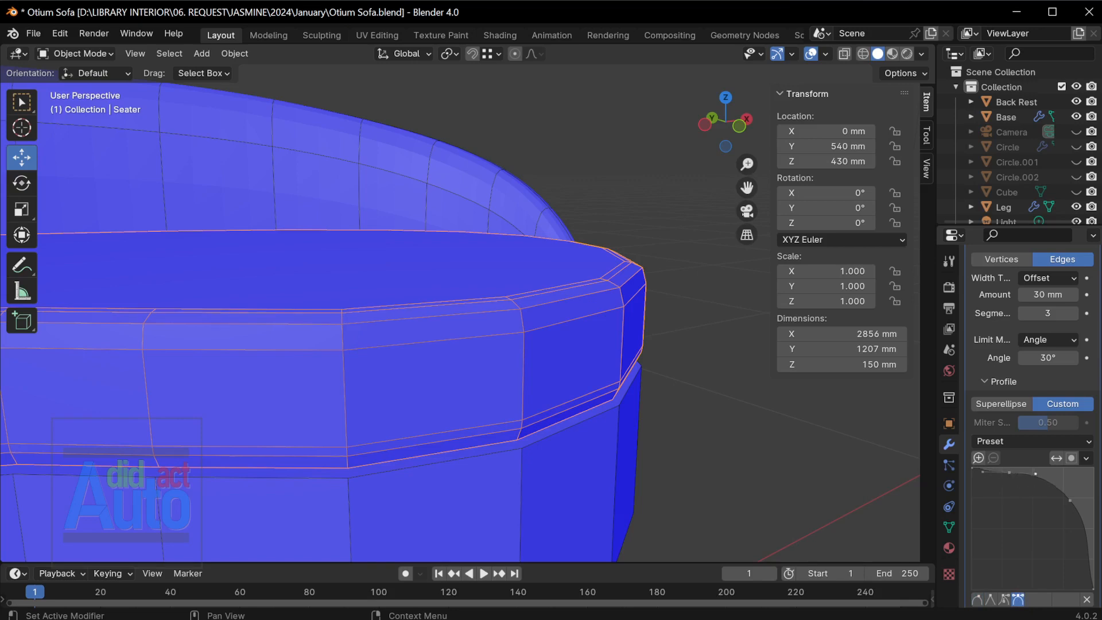
Try to delete a surplus control point from the Seater's custom bevel profile, undoing each removal of the Bevel modifier
{"action": "key", "text": "ctrl+x"}
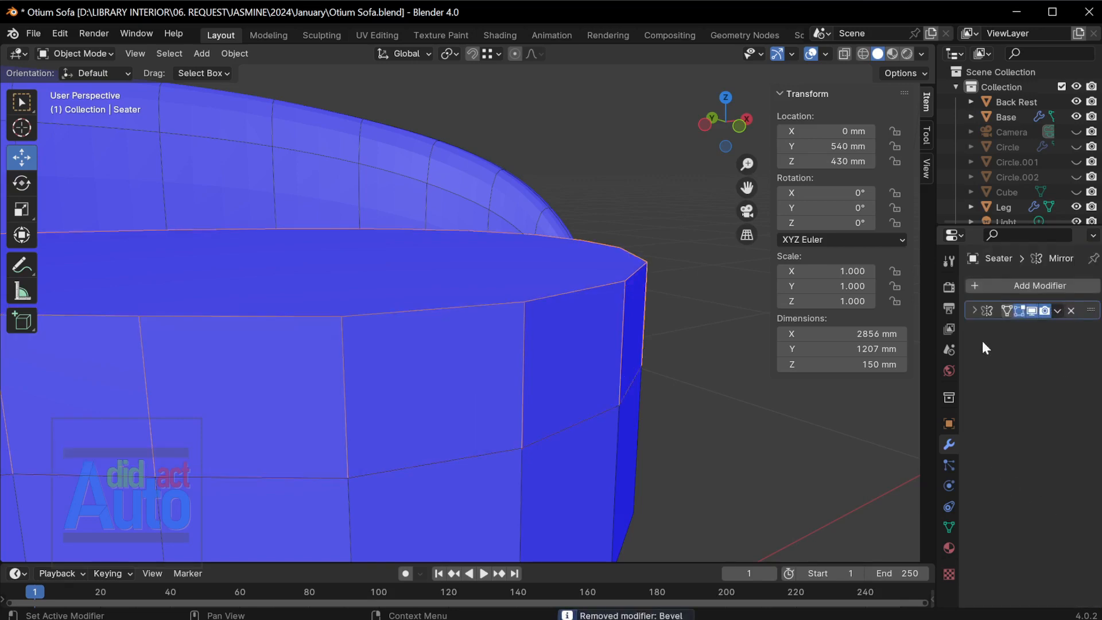
{"action": "key", "text": "ctrl+z"}
{"action": "scroll", "coordinate": [1052, 511], "scroll_direction": "down", "scroll_amount": 3}
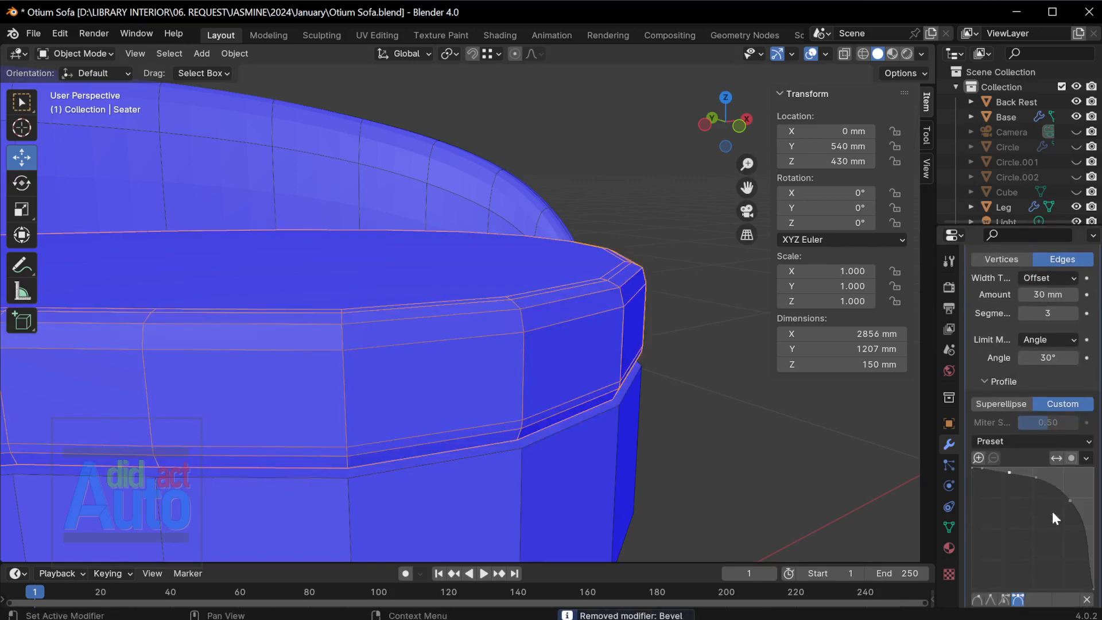
{"action": "right_click", "coordinate": [1009, 471]}
{"action": "key", "text": "Escape"}
{"action": "key", "text": "ctrl+x"}
{"action": "key", "text": "ctrl+z"}
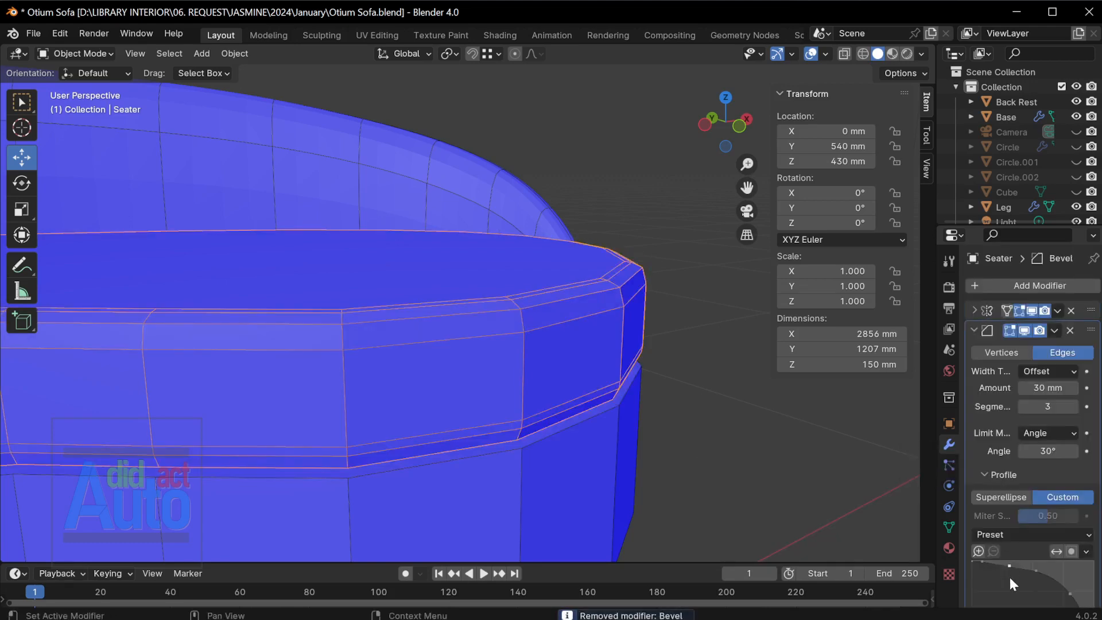
{"action": "scroll", "coordinate": [1011, 583], "scroll_direction": "down", "scroll_amount": 5}
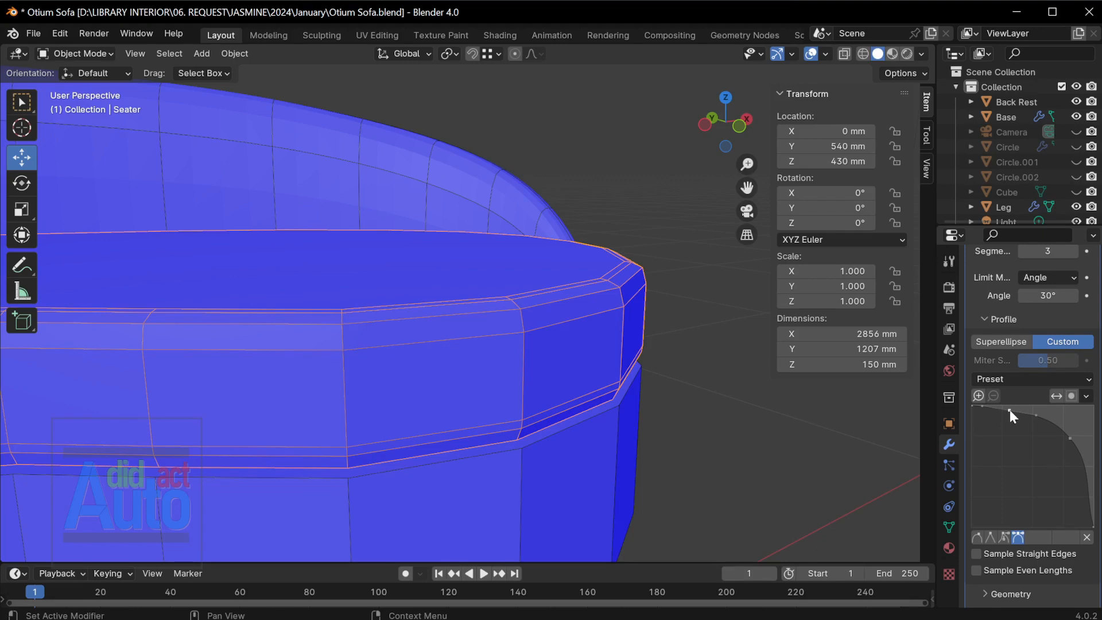
{"action": "key", "text": "ctrl+x"}
{"action": "key", "text": "ctrl+z"}
{"action": "scroll", "coordinate": [1045, 432], "scroll_direction": "down", "scroll_amount": 5}
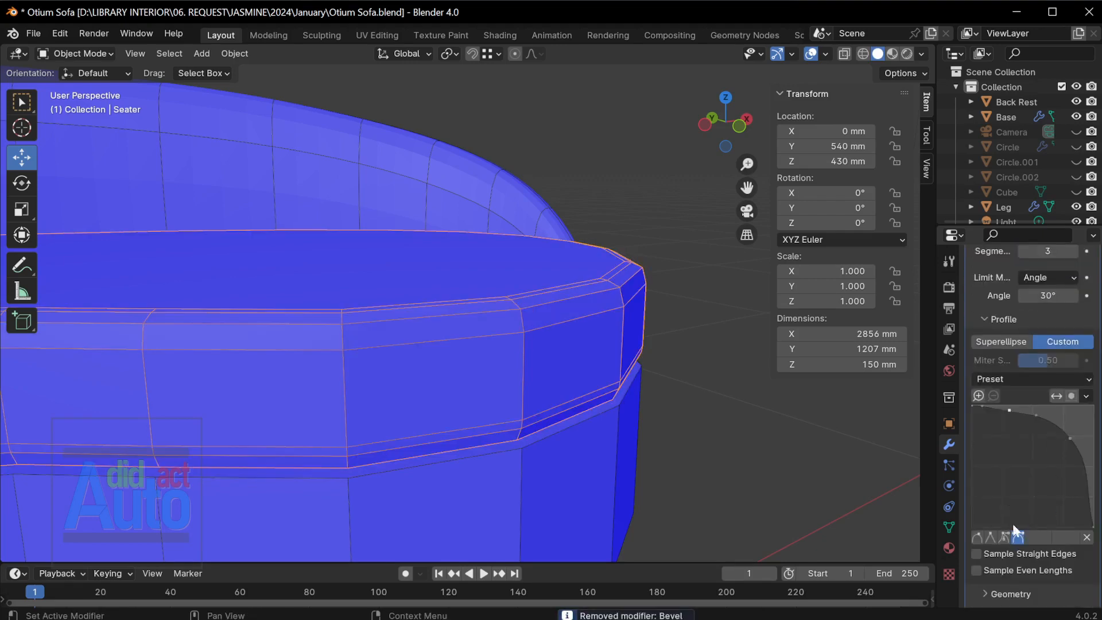
Merge the surplus control point into its neighbour on the bevel profile curve and move the outer point farther out
{"action": "right_click", "coordinate": [1007, 409]}
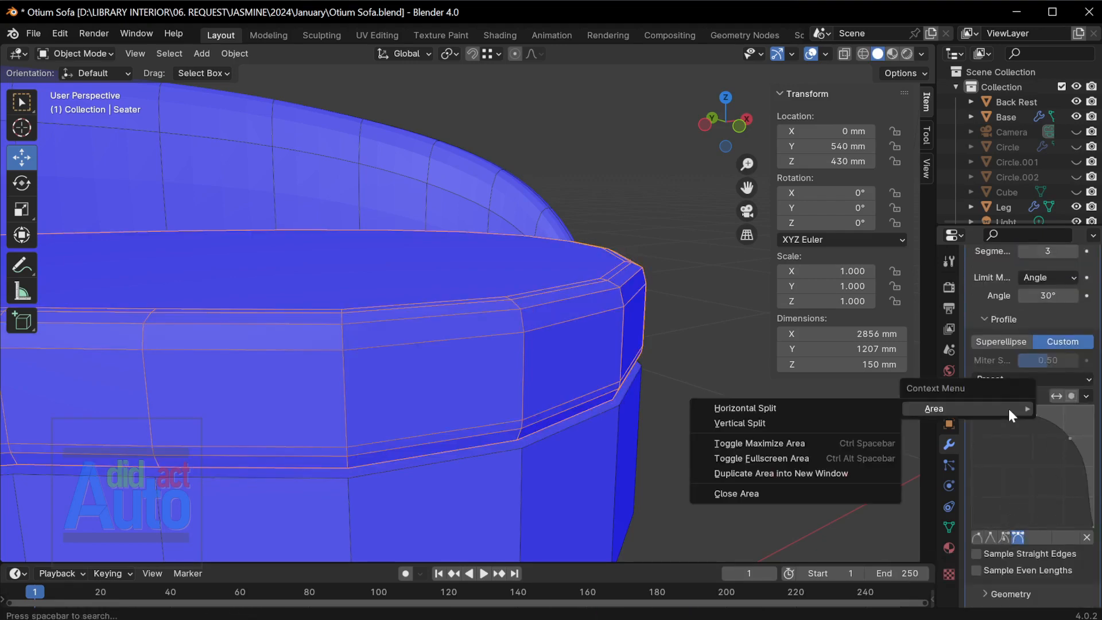
{"action": "left_click_drag", "start_coordinate": [1009, 411], "coordinate": [1037, 415]}
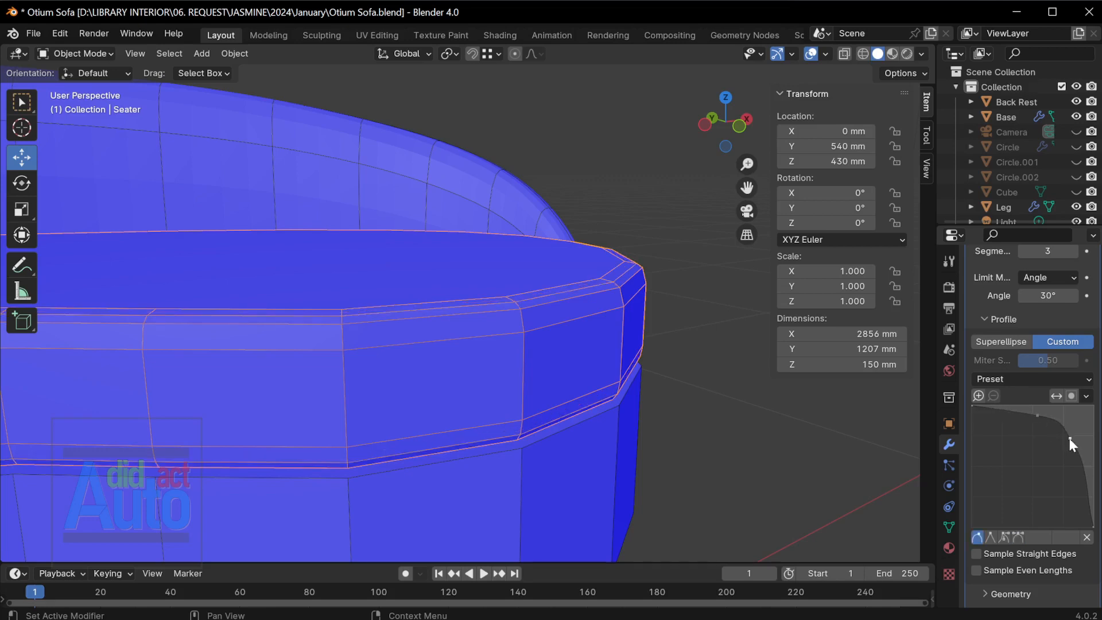
{"action": "left_click_drag", "start_coordinate": [1077, 449], "coordinate": [1086, 456]}
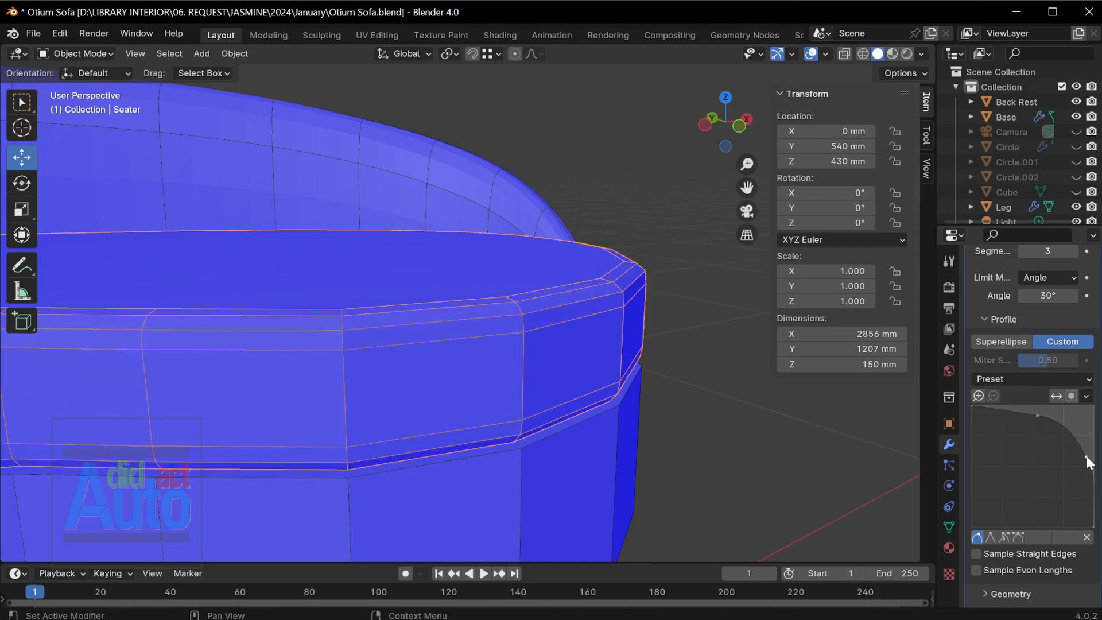
Set the Seater's bevel amount to 60 mm with 5 segments
{"action": "scroll", "coordinate": [1035, 356], "scroll_direction": "up", "scroll_amount": 1}
{"action": "left_click", "coordinate": [1075, 263]}
{"action": "left_click", "coordinate": [1076, 264]}
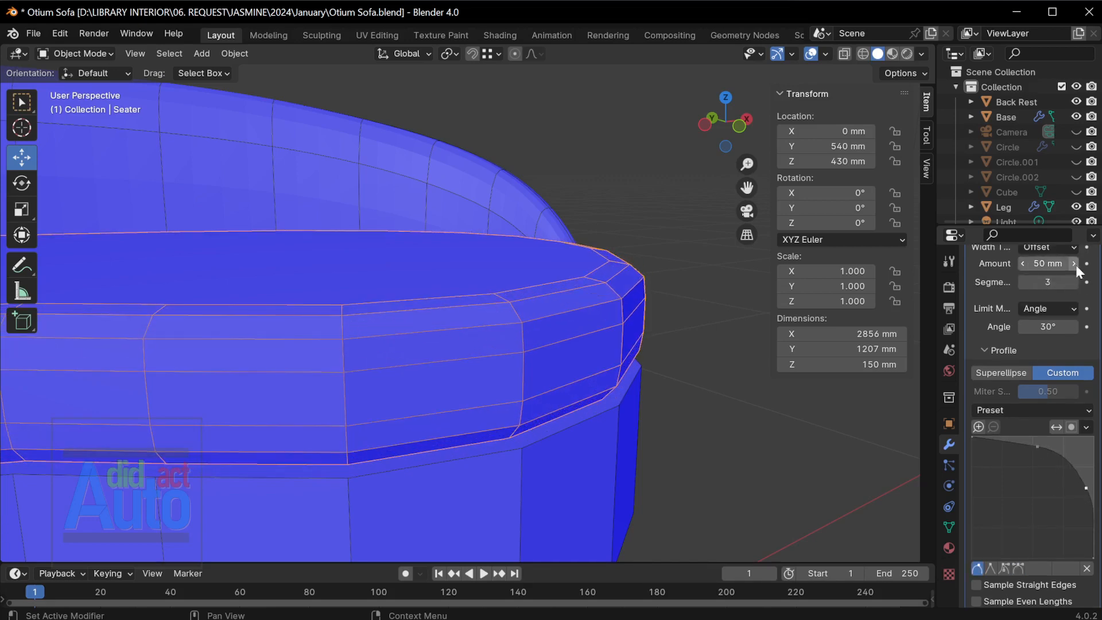
{"action": "left_click", "coordinate": [1075, 264]}
{"action": "mouse_move", "coordinate": [707, 370]}
{"action": "middle_mouse_down"}
{"action": "mouse_move", "coordinate": [714, 344]}
{"action": "mouse_move", "coordinate": [724, 363]}
{"action": "middle_mouse_up"}
{"action": "left_click", "coordinate": [1076, 281]}
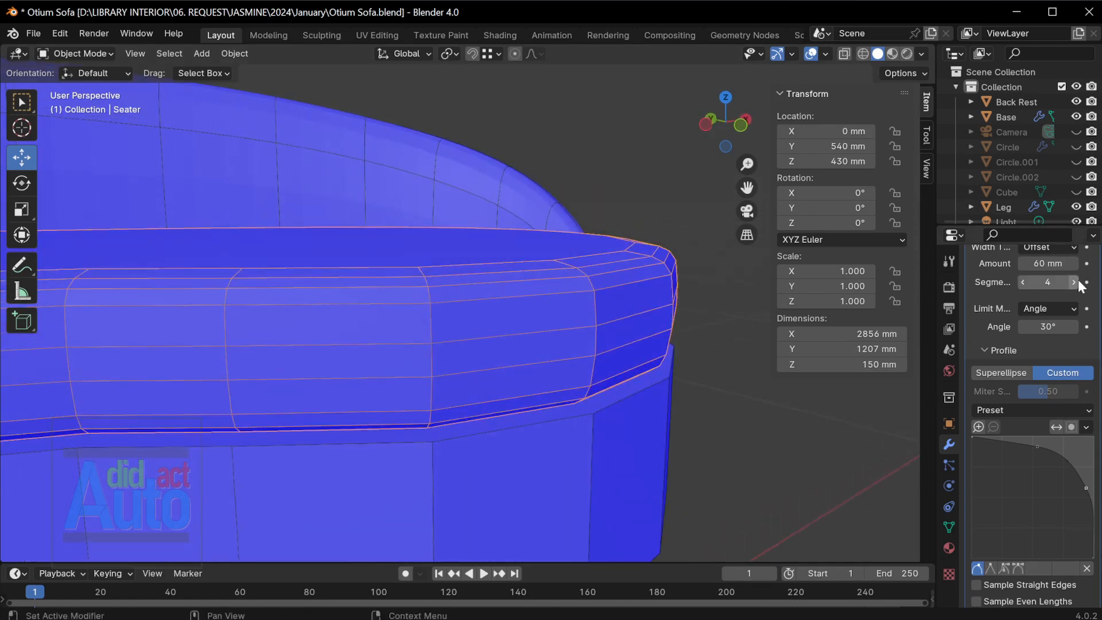
Change the control points' handles on the Seater's bevel profile, delete one point and reshape the curve into a rounder arc
{"action": "left_click", "coordinate": [1015, 569]}
{"action": "left_click_drag", "start_coordinate": [1073, 456], "coordinate": [1073, 460]}
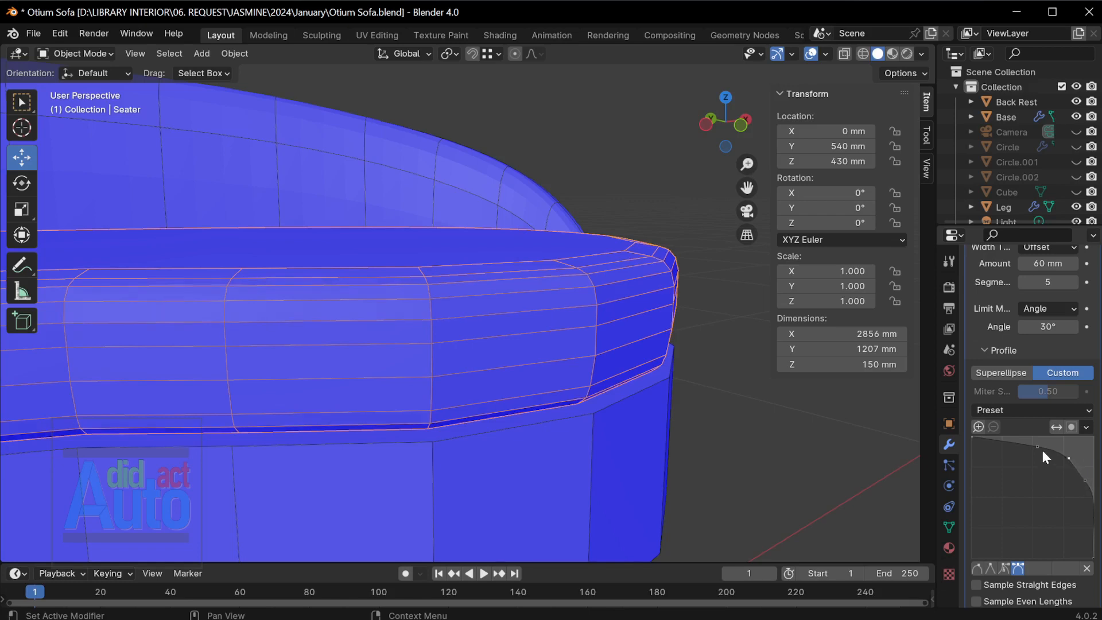
{"action": "left_click", "coordinate": [1087, 569]}
{"action": "left_click_drag", "start_coordinate": [1075, 465], "coordinate": [1013, 437]}
{"action": "left_click_drag", "start_coordinate": [1069, 473], "coordinate": [1077, 476]}
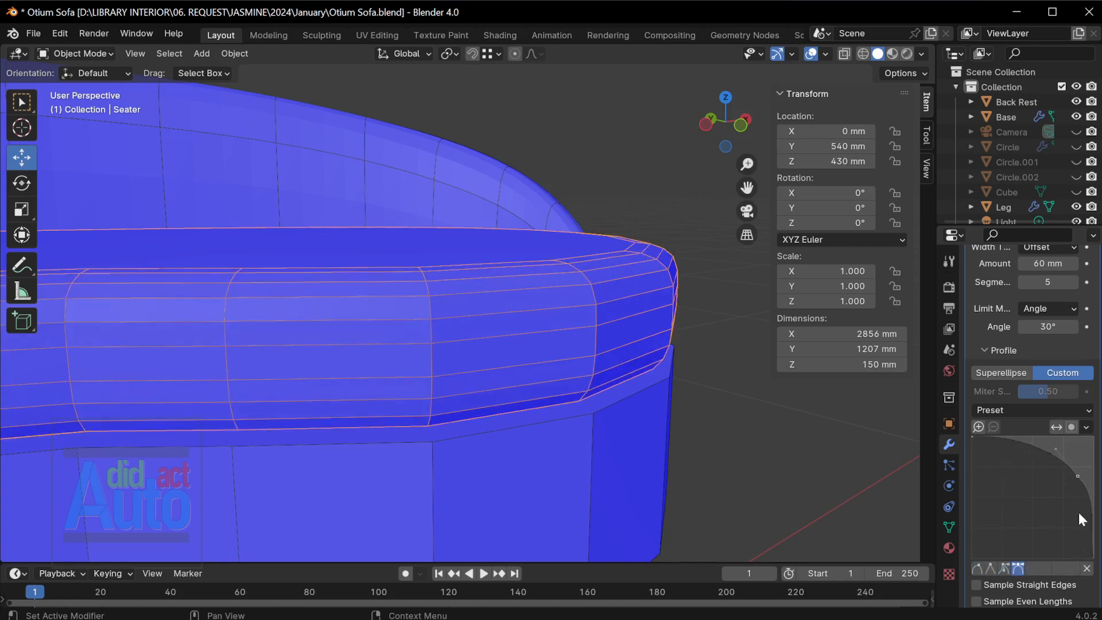
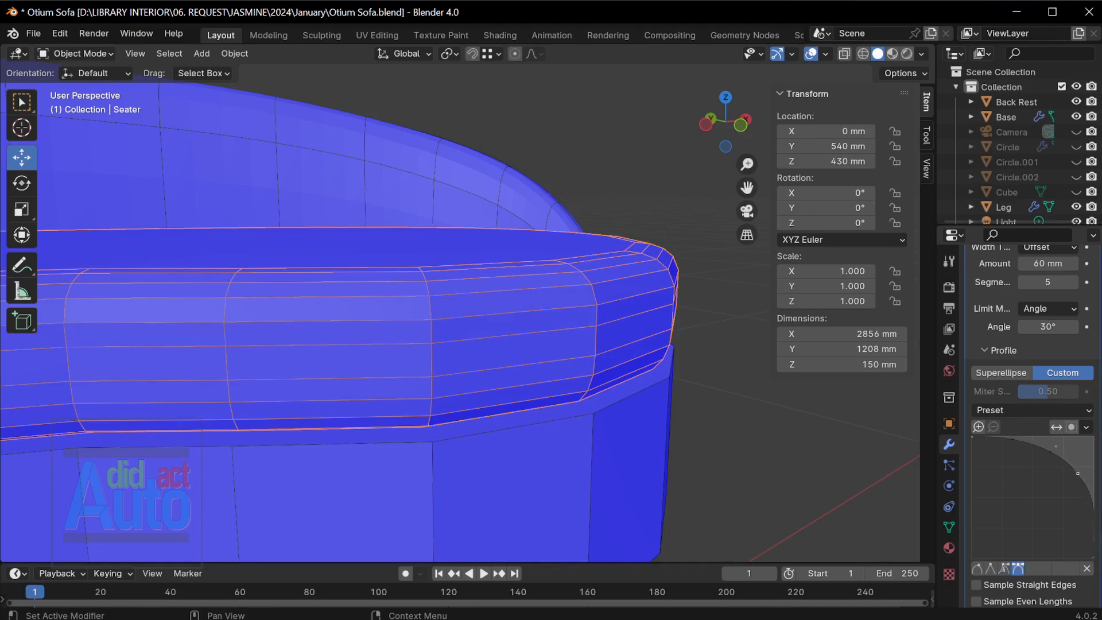
{"action": "left_click_drag", "start_coordinate": [1055, 445], "coordinate": [1078, 468]}
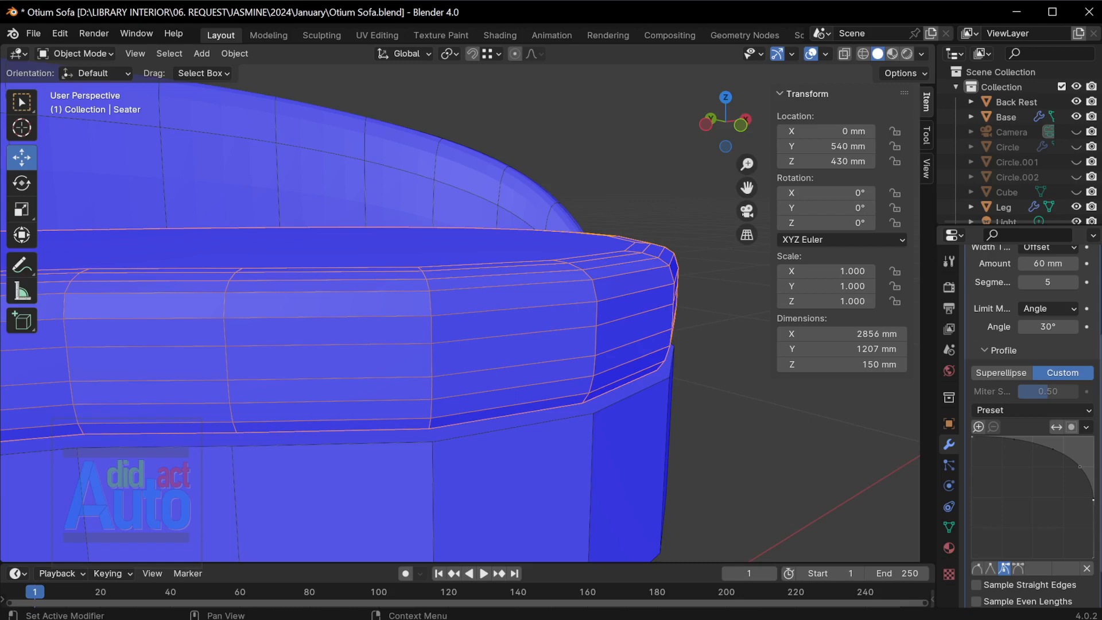
Add a Bevel modifier to the Base
{"action": "scroll", "coordinate": [611, 364], "scroll_direction": "down", "scroll_amount": 3}
{"action": "middle_click_drag", "start_coordinate": [613, 364], "coordinate": [604, 403]}
{"action": "scroll", "coordinate": [590, 372], "scroll_direction": "down", "scroll_amount": 3}
{"action": "scroll", "coordinate": [591, 373], "scroll_direction": "up", "scroll_amount": 3}
{"action": "left_click", "coordinate": [688, 447]}
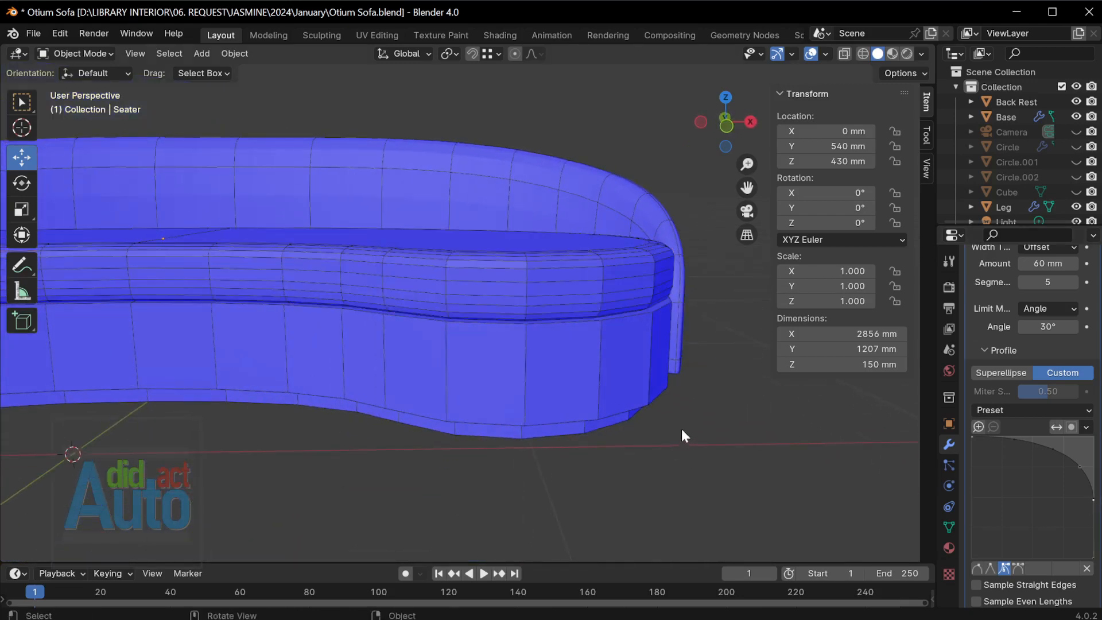
{"action": "left_click", "coordinate": [642, 384]}
{"action": "left_click", "coordinate": [999, 286]}
{"action": "mouse_move", "coordinate": [970, 288]}
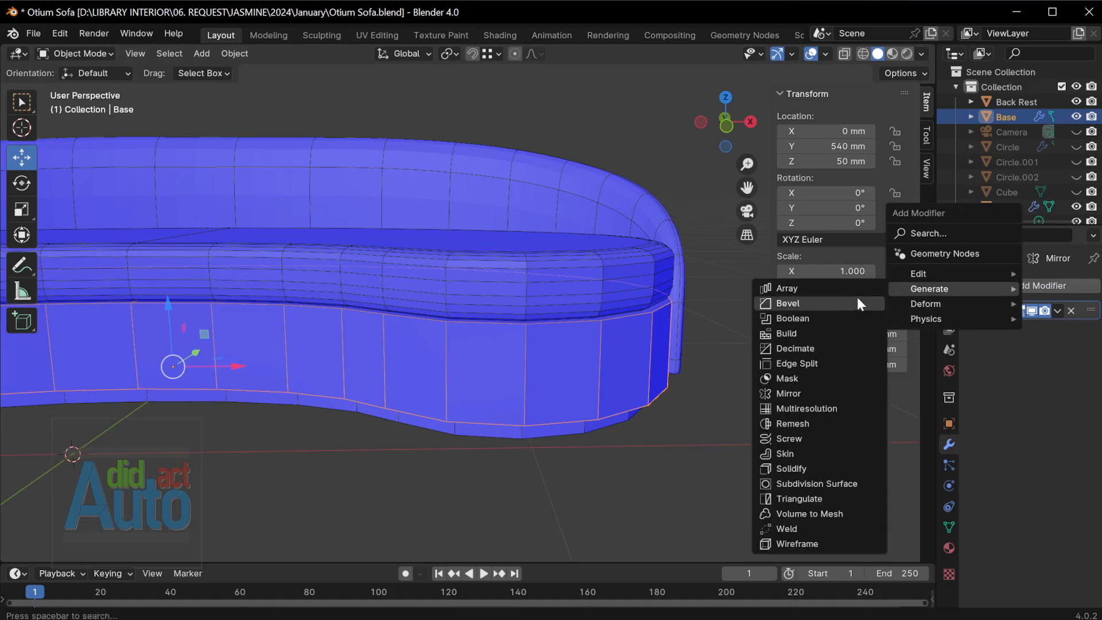
{"action": "left_click", "coordinate": [795, 302]}
Set the Base's bevel amount to 20 mm with 3 segments
{"action": "type", "text": "2"}
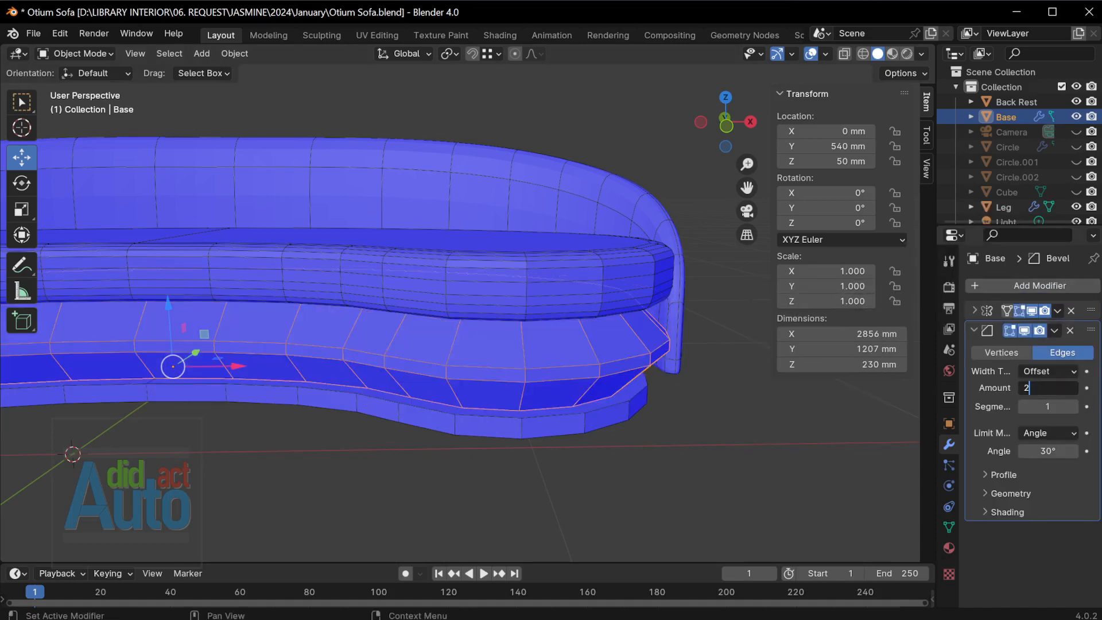
{"action": "type", "text": "0"}
{"action": "key", "text": "Return"}
{"action": "left_click", "coordinate": [649, 416]}
{"action": "middle_click_drag", "start_coordinate": [625, 412], "coordinate": [621, 392]}
{"action": "left_click", "coordinate": [618, 350]}
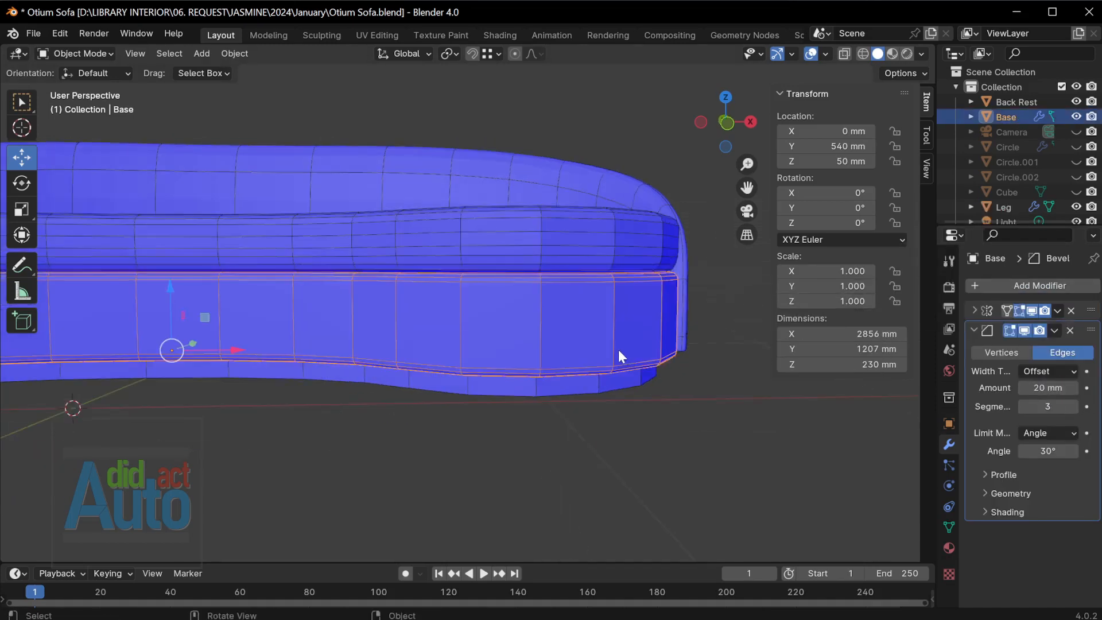
Enter Edit Mode on the Base in face selection and bring its underside into view
{"action": "key", "text": "Tab"}
{"action": "scroll", "coordinate": [600, 351], "scroll_direction": "down", "scroll_amount": 3}
{"action": "middle_click_drag", "start_coordinate": [590, 351], "coordinate": [695, 344], "text": "shift"}
{"action": "middle_click_drag", "start_coordinate": [694, 344], "coordinate": [580, 301]}
{"action": "scroll", "coordinate": [692, 247], "scroll_direction": "up", "scroll_amount": 3}
{"action": "key", "text": "alt+z"}
{"action": "middle_click_drag", "start_coordinate": [579, 301], "coordinate": [582, 346]}
{"action": "key", "text": "3"}
{"action": "key", "text": "a"}
{"action": "key", "text": "grave"}
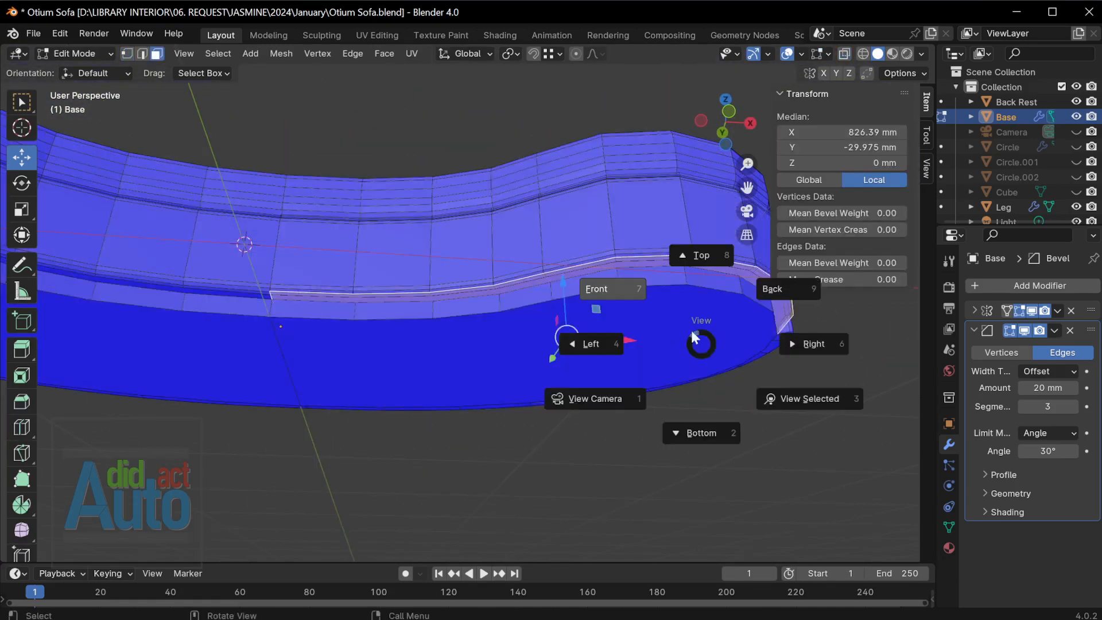
Examine the Base's bottom face from the front, the right side and below with X-ray display
{"action": "left_click", "coordinate": [625, 300]}
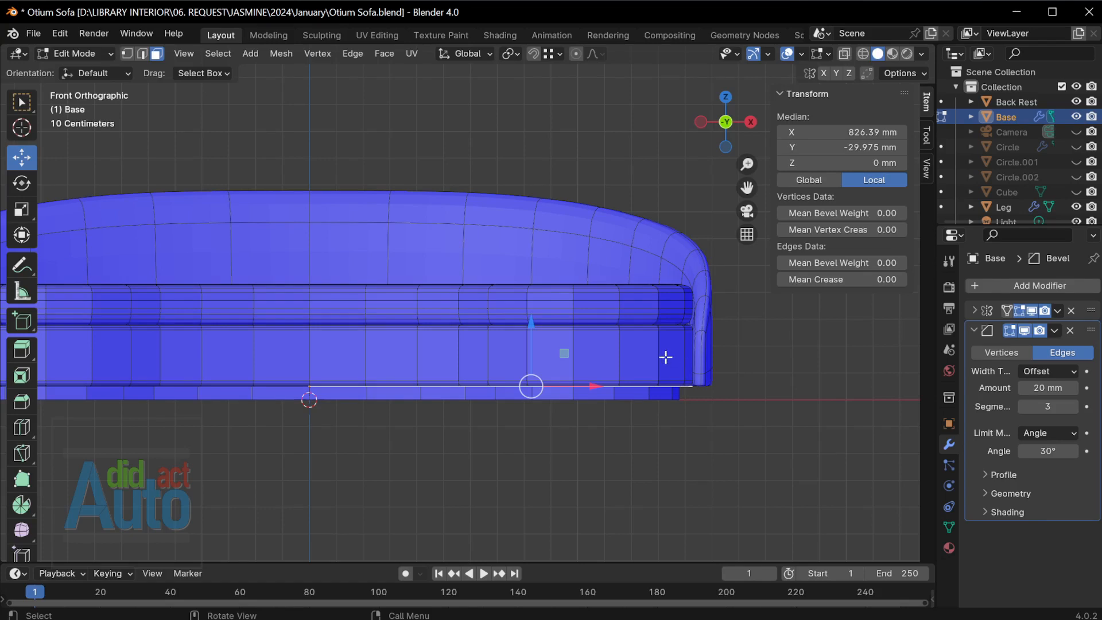
{"action": "middle_click_drag", "start_coordinate": [665, 357], "coordinate": [681, 308]}
{"action": "key", "text": "Tab"}
{"action": "key", "text": "Tab"}
{"action": "key", "text": "grave"}
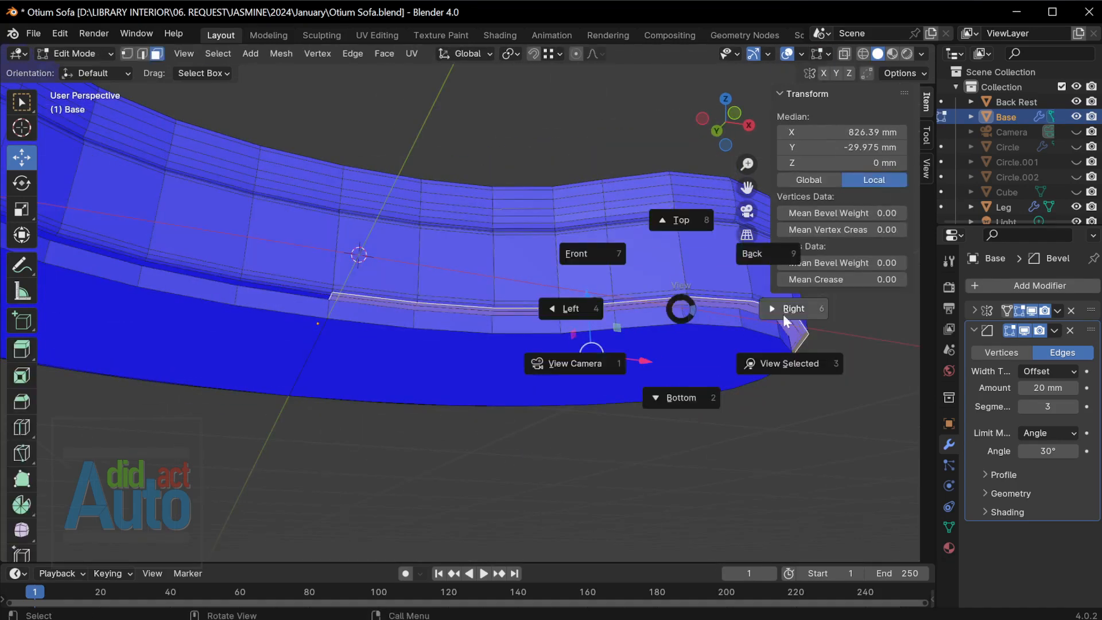
{"action": "left_click", "coordinate": [784, 315]}
{"action": "key", "text": "alt+z"}
{"action": "scroll", "coordinate": [301, 377], "scroll_direction": "up", "scroll_amount": 1}
{"action": "middle_click_drag", "start_coordinate": [298, 376], "coordinate": [459, 260], "text": "shift"}
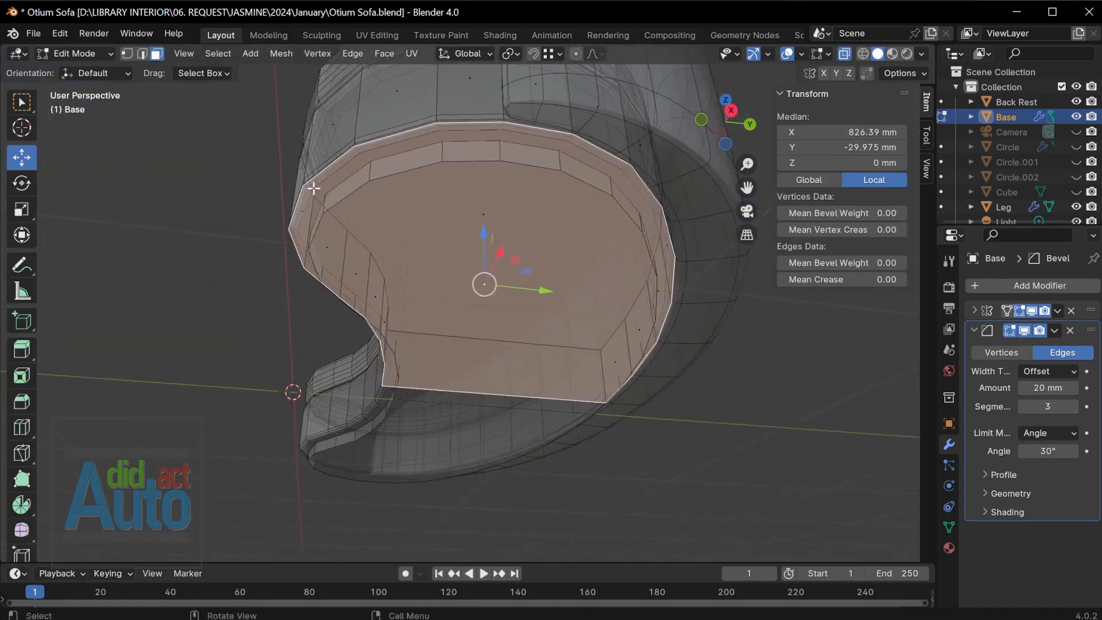
Move the bottom vertices along the Base's front edge about 55 mm inward along Y
{"action": "key", "text": "1"}
{"action": "left_click_drag", "start_coordinate": [248, 128], "coordinate": [435, 402]}
{"action": "middle_click_drag", "start_coordinate": [438, 357], "coordinate": [439, 405]}
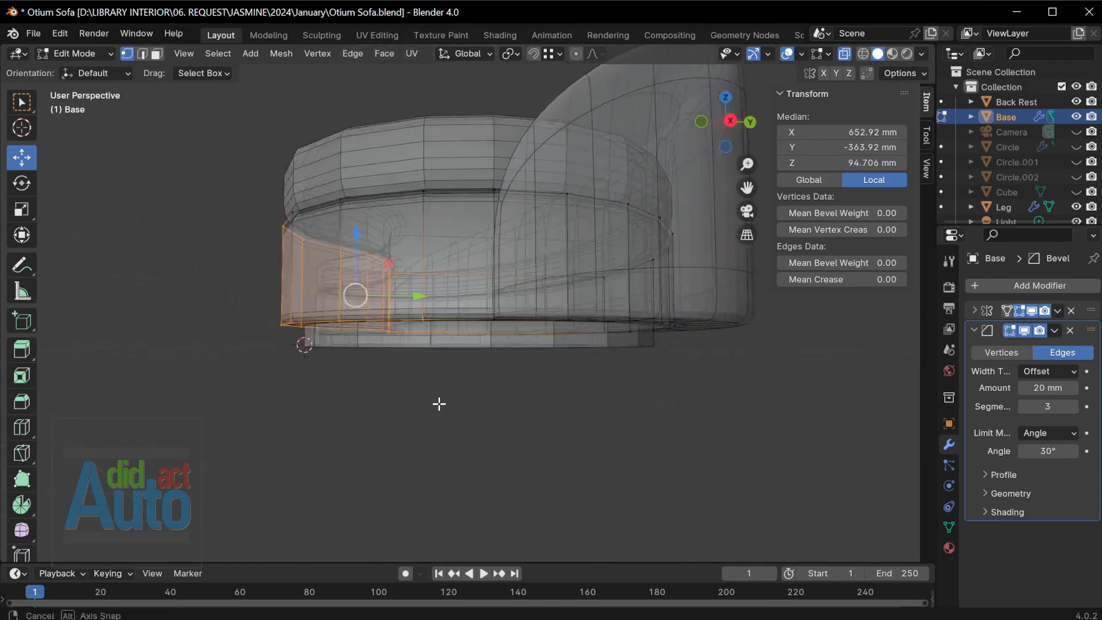
{"action": "left_click_drag", "start_coordinate": [435, 378], "coordinate": [434, 379]}
{"action": "middle_click_drag", "start_coordinate": [435, 379], "coordinate": [480, 335]}
{"action": "key", "text": "alt+z"}
{"action": "key", "text": "g"}
{"action": "key", "text": "z"}
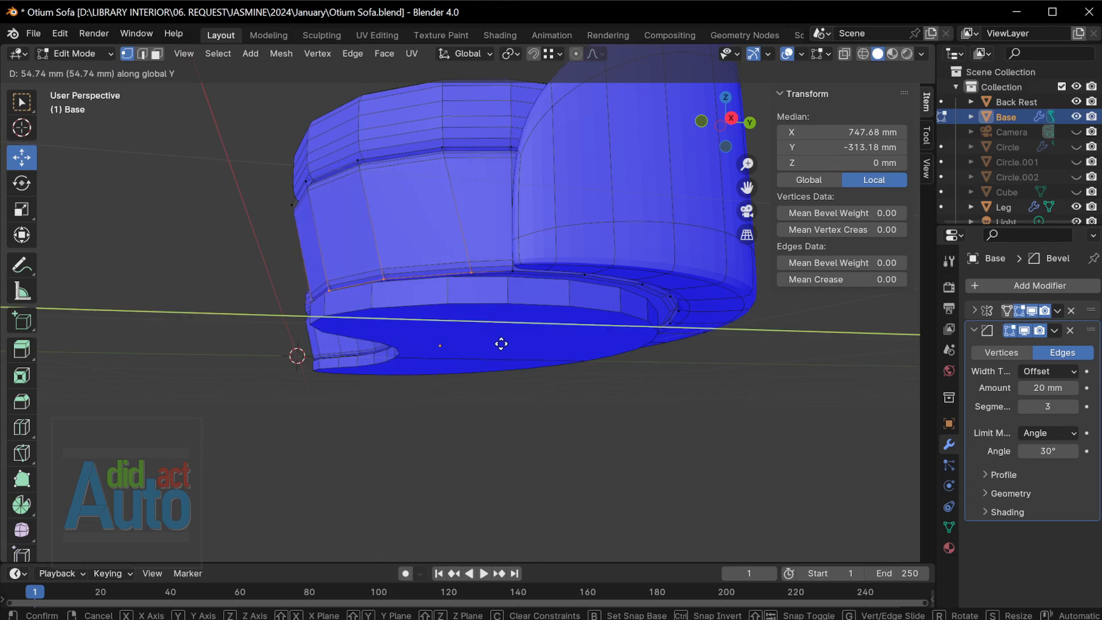
{"action": "key", "text": "Return"}
{"action": "middle_click_drag", "start_coordinate": [501, 343], "coordinate": [453, 310]}
Move the Leg's front vertices 10 mm along Y in Edit Mode, using X-ray selection, and return to Object Mode
{"action": "key", "text": "Tab"}
{"action": "left_click", "coordinate": [470, 381]}
{"action": "key", "text": "Tab"}
{"action": "key", "text": "alt+z"}
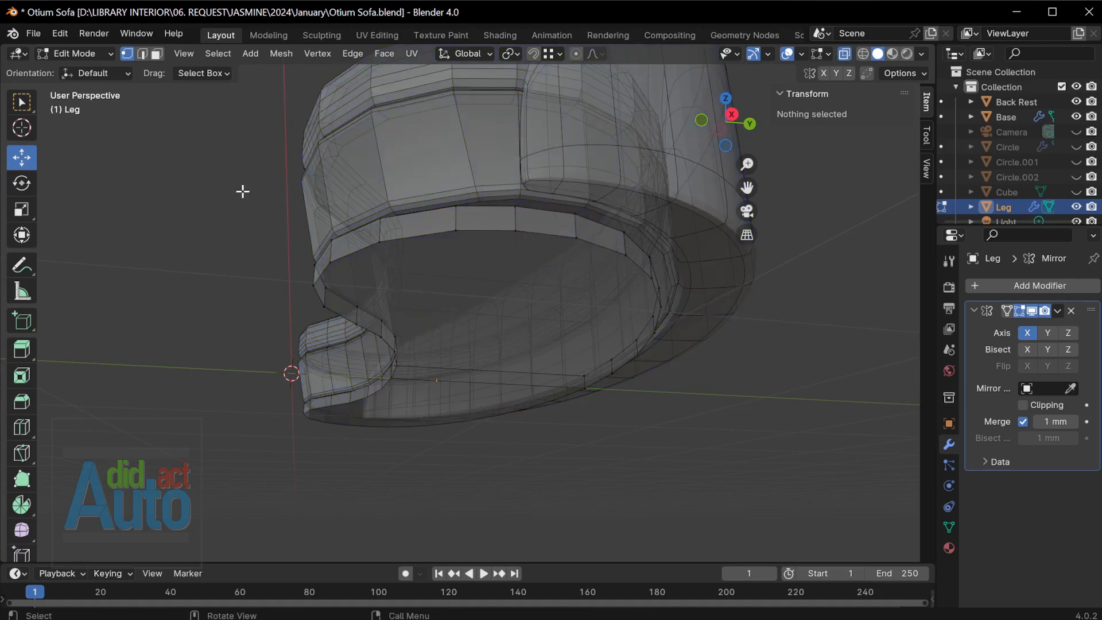
{"action": "left_click_drag", "start_coordinate": [245, 193], "coordinate": [505, 416]}
{"action": "mouse_move", "coordinate": [529, 418]}
{"action": "middle_mouse_down"}
{"action": "mouse_move", "coordinate": [509, 364]}
{"action": "mouse_move", "coordinate": [534, 332]}
{"action": "mouse_move", "coordinate": [581, 442]}
{"action": "mouse_move", "coordinate": [493, 334]}
{"action": "mouse_move", "coordinate": [413, 367]}
{"action": "mouse_move", "coordinate": [512, 422]}
{"action": "mouse_move", "coordinate": [544, 400]}
{"action": "mouse_move", "coordinate": [491, 377]}
{"action": "mouse_move", "coordinate": [514, 378]}
{"action": "mouse_move", "coordinate": [538, 402]}
{"action": "middle_mouse_up"}
{"action": "type", "text": "gy10"}
{"action": "key", "text": "Return"}
{"action": "key", "text": "Tab"}
{"action": "key", "text": "alt+z"}
Duplicate the Back Rest and Base together in place and hide the two originals
{"action": "left_click", "coordinate": [582, 449]}
{"action": "left_click", "coordinate": [512, 421]}
{"action": "key", "text": "alt+a"}
{"action": "key", "text": "n"}
{"action": "left_click", "coordinate": [589, 277]}
{"action": "left_click", "coordinate": [588, 443], "text": "shift"}
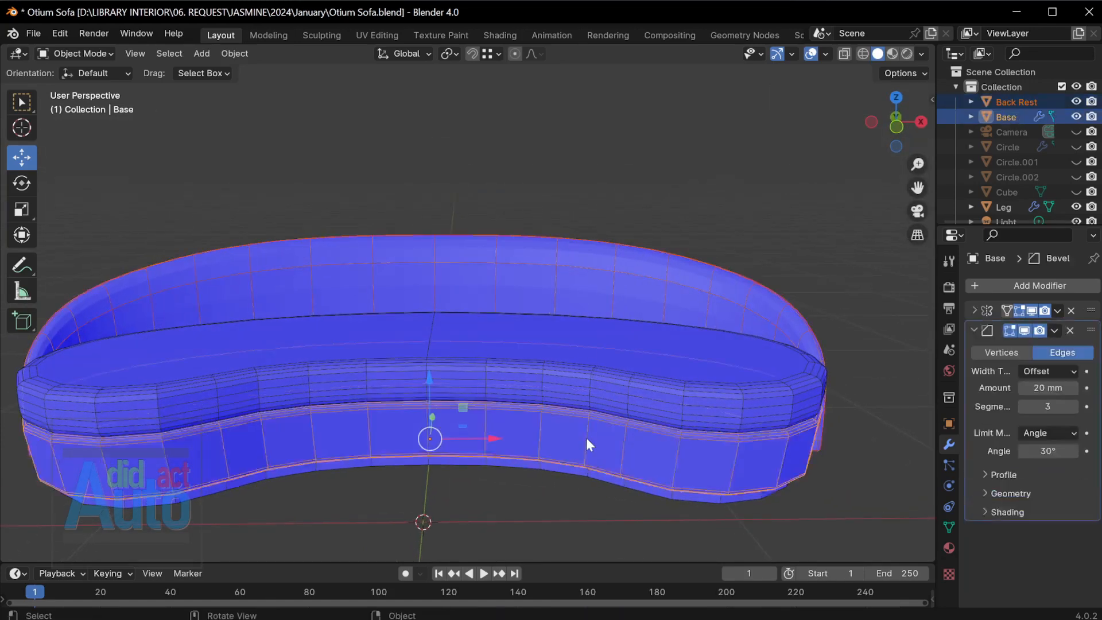
{"action": "key", "text": "shift+d"}
{"action": "right_click", "coordinate": [583, 290]}
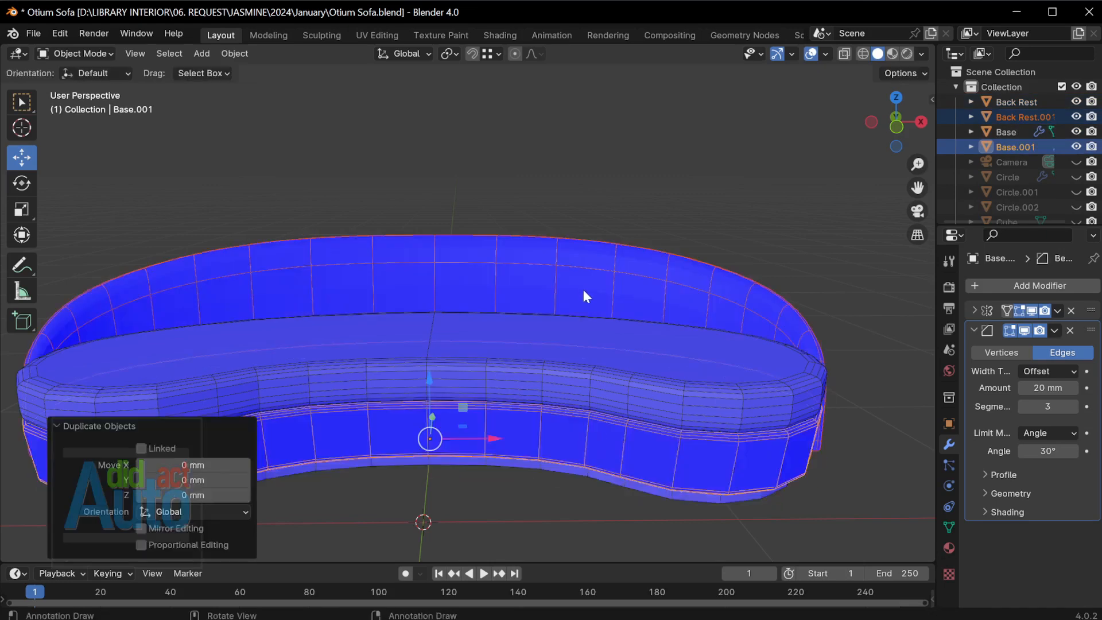
{"action": "left_click", "coordinate": [1076, 102]}
{"action": "left_click", "coordinate": [1076, 132]}
Enter Edit Mode on the duplicated Back Rest and select the vertical edge loop three segments from the centre
{"action": "left_click", "coordinate": [608, 275]}
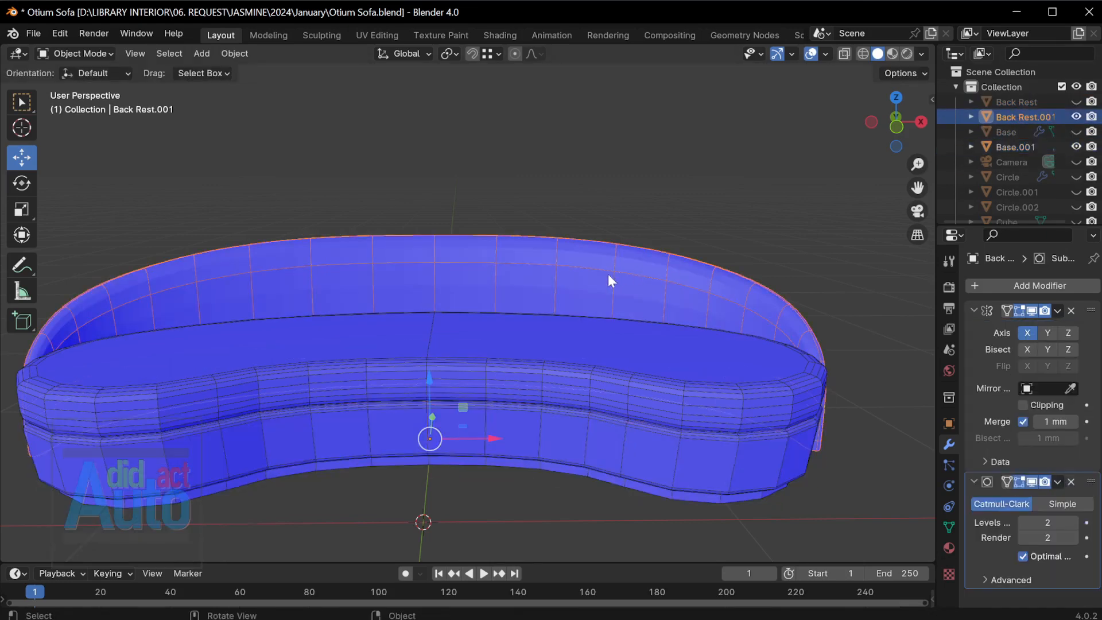
{"action": "scroll", "coordinate": [611, 285], "scroll_direction": "up", "scroll_amount": 1}
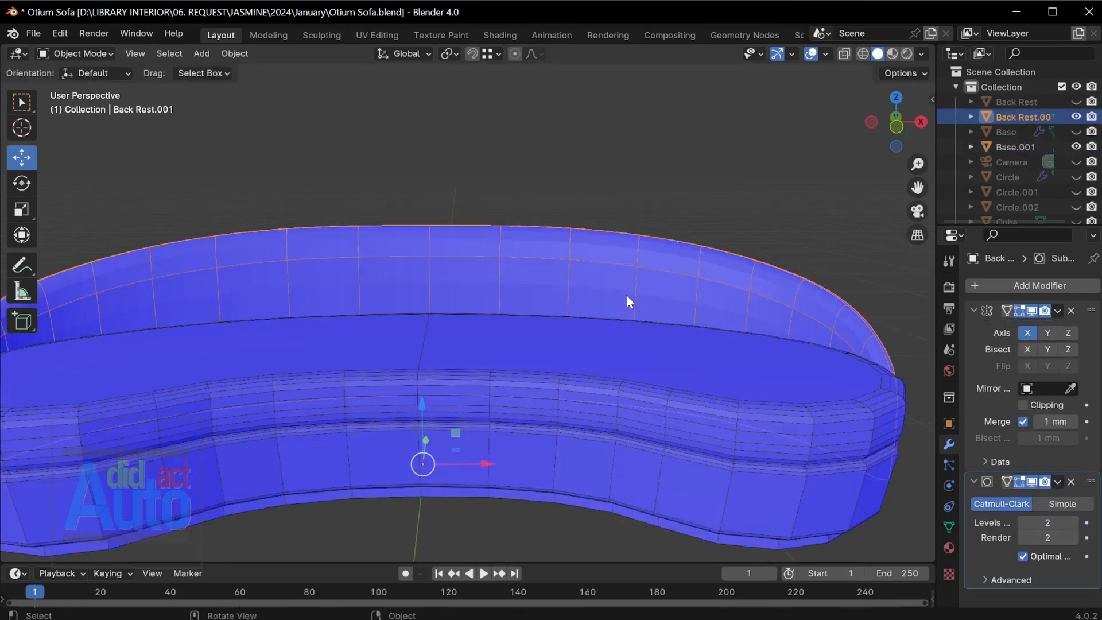
{"action": "key", "text": "Tab"}
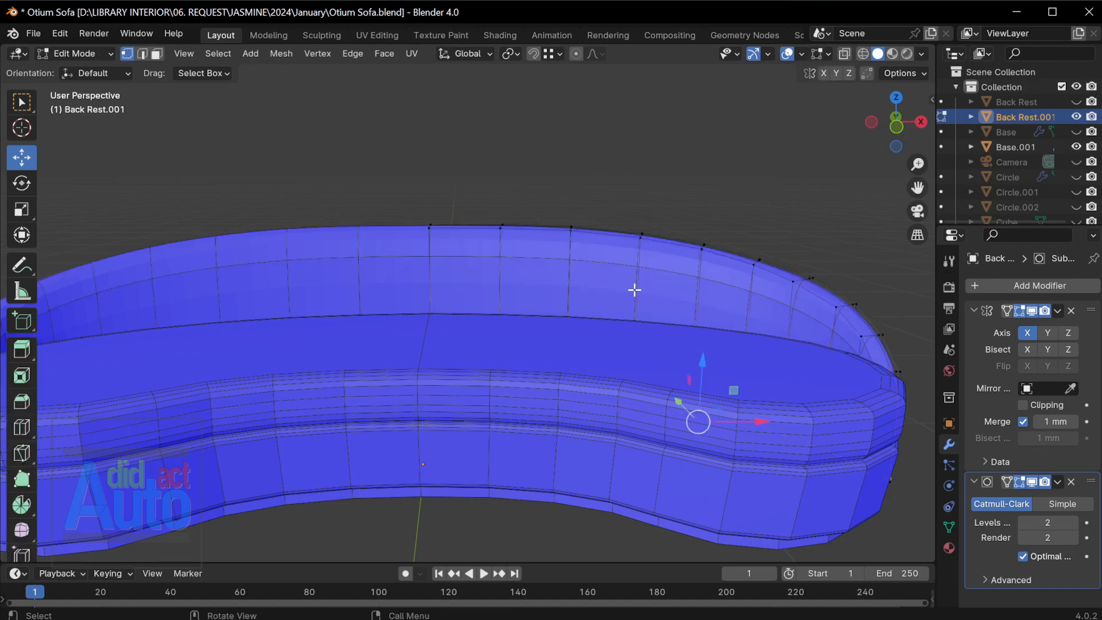
{"action": "middle_click_drag", "start_coordinate": [635, 291], "coordinate": [578, 337]}
{"action": "scroll", "coordinate": [594, 298], "scroll_direction": "up", "scroll_amount": 2}
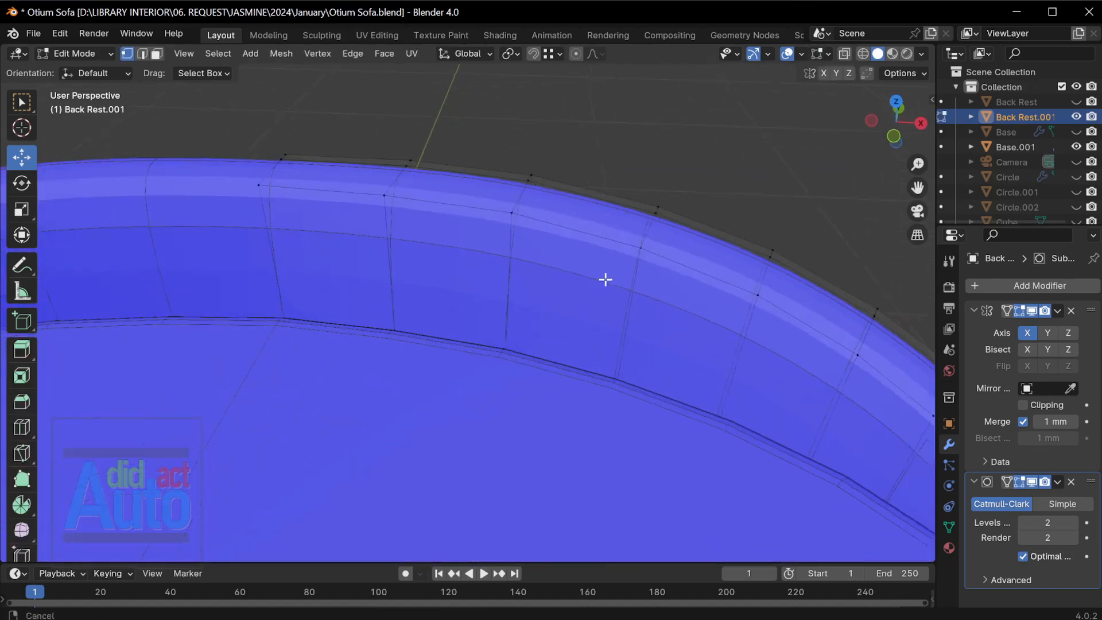
{"action": "middle_click_drag", "start_coordinate": [604, 278], "coordinate": [557, 266]}
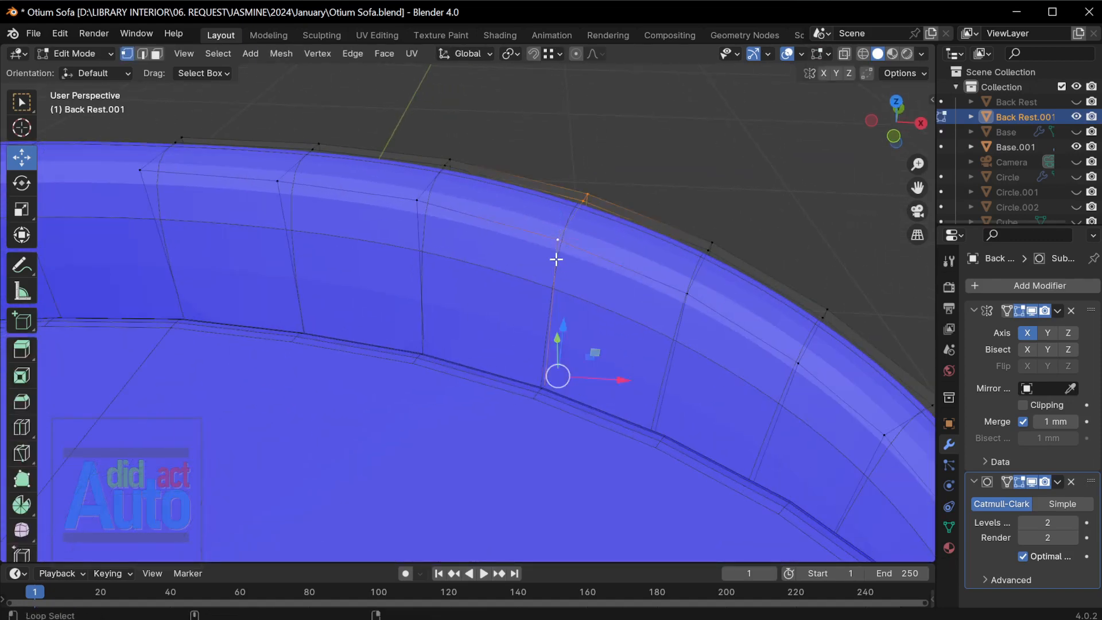
Bevel the selected Back Rest loop about 4.7 mm wide with two segments, and select the bevel's middle loop
{"action": "key", "text": "alt+z"}
{"action": "scroll", "coordinate": [556, 260], "scroll_direction": "down", "scroll_amount": 1}
{"action": "key", "text": "alt+z"}
{"action": "scroll", "coordinate": [608, 308], "scroll_direction": "up", "scroll_amount": 3}
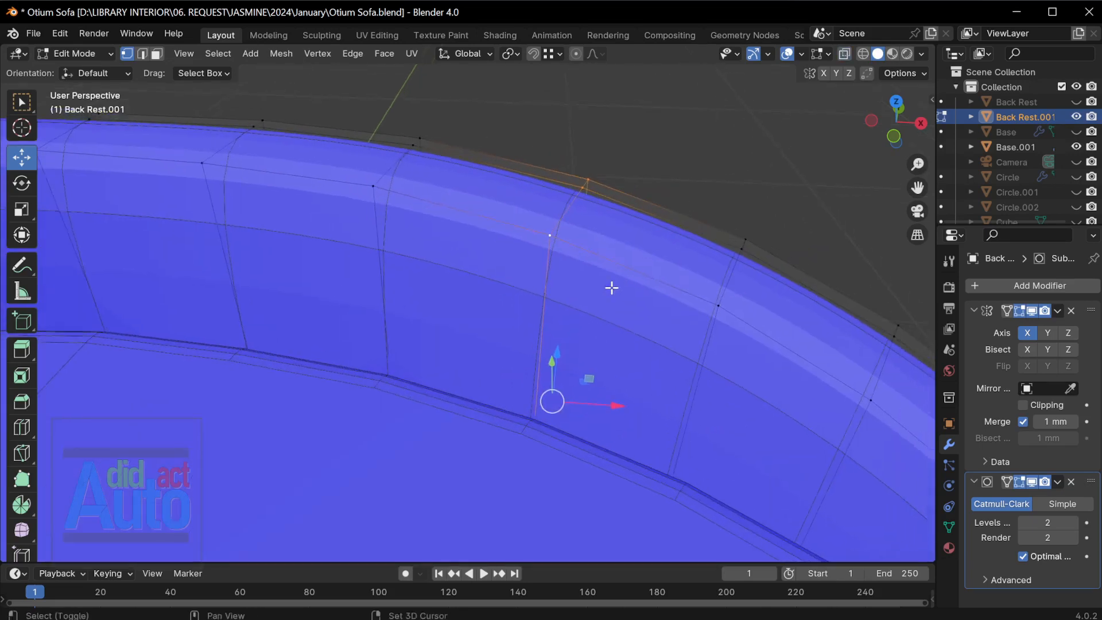
{"action": "key", "text": "ctrl+b"}
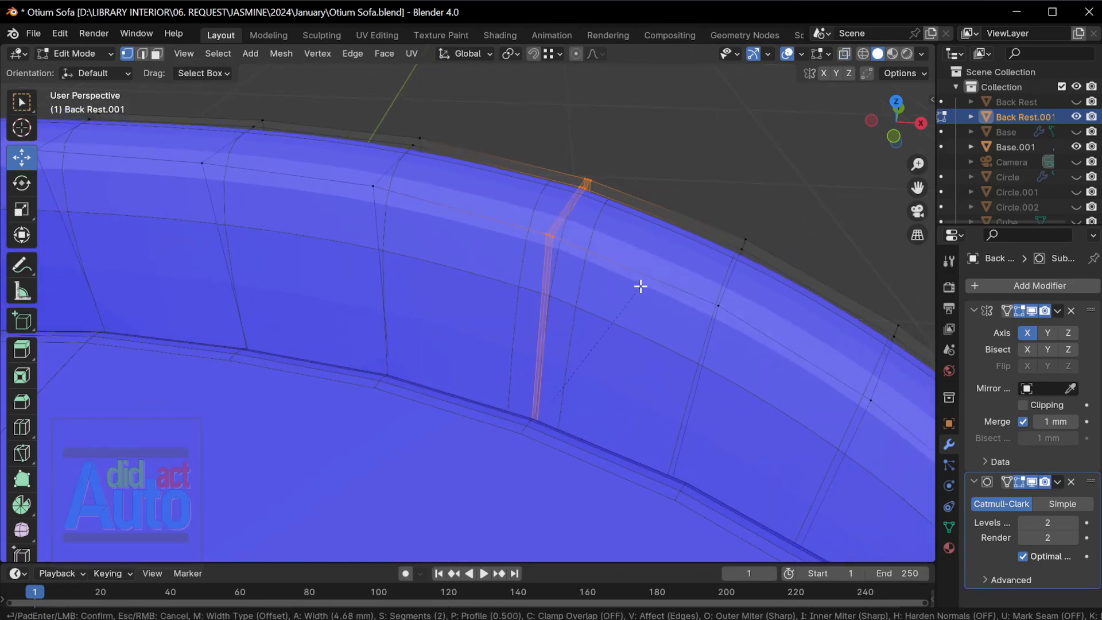
{"action": "left_click", "coordinate": [640, 287]}
{"action": "scroll", "coordinate": [609, 270], "scroll_direction": "up", "scroll_amount": 2}
{"action": "left_click", "coordinate": [578, 250]}
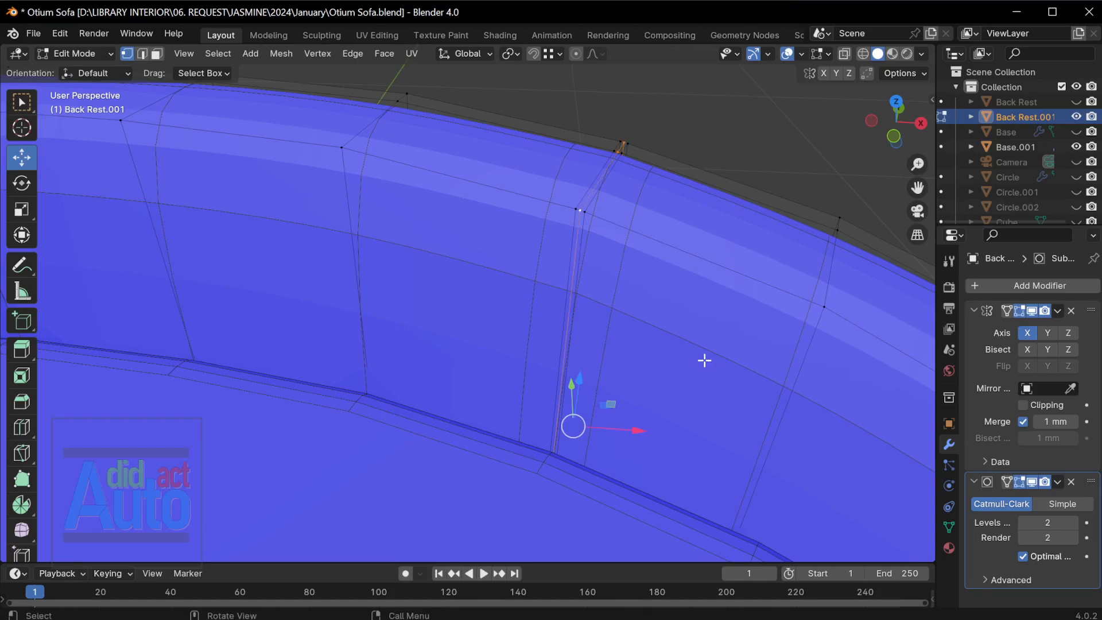
Try the Local, Normal and Gimbal transform orientations on the selected loop and return to Global
{"action": "left_click", "coordinate": [465, 54]}
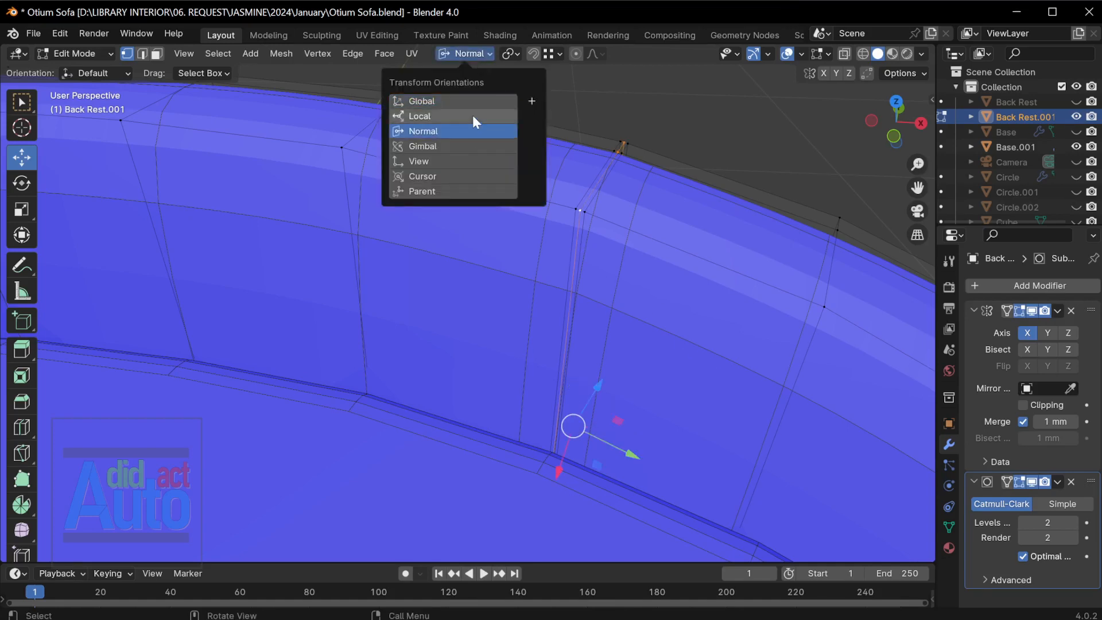
{"action": "left_click", "coordinate": [473, 117]}
{"action": "left_click", "coordinate": [470, 131]}
{"action": "left_click", "coordinate": [466, 144]}
{"action": "left_click", "coordinate": [468, 132]}
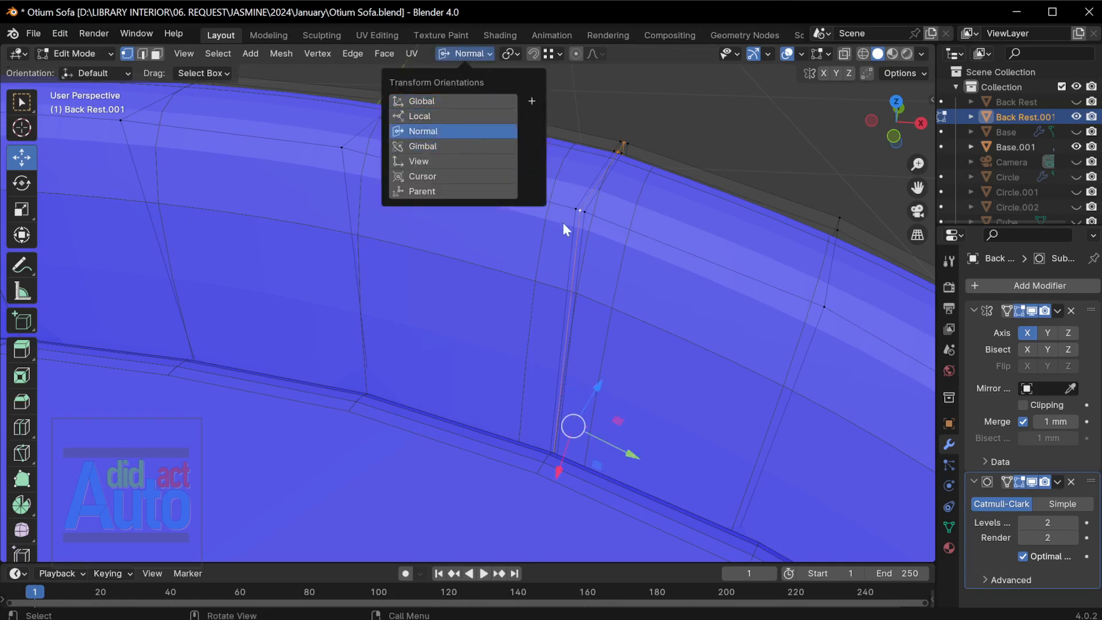
{"action": "middle_click_drag", "start_coordinate": [620, 306], "coordinate": [656, 261]}
{"action": "middle_click_drag", "start_coordinate": [528, 424], "coordinate": [627, 79], "text": "shift"}
{"action": "middle_click_drag", "start_coordinate": [585, 340], "coordinate": [519, 315]}
{"action": "left_click", "coordinate": [468, 53]}
{"action": "left_click", "coordinate": [470, 102]}
Scale the bevel's middle loop uniformly to about 0.981 to sink a seam into the Back Rest
{"action": "scroll", "coordinate": [575, 298], "scroll_direction": "up", "scroll_amount": 1}
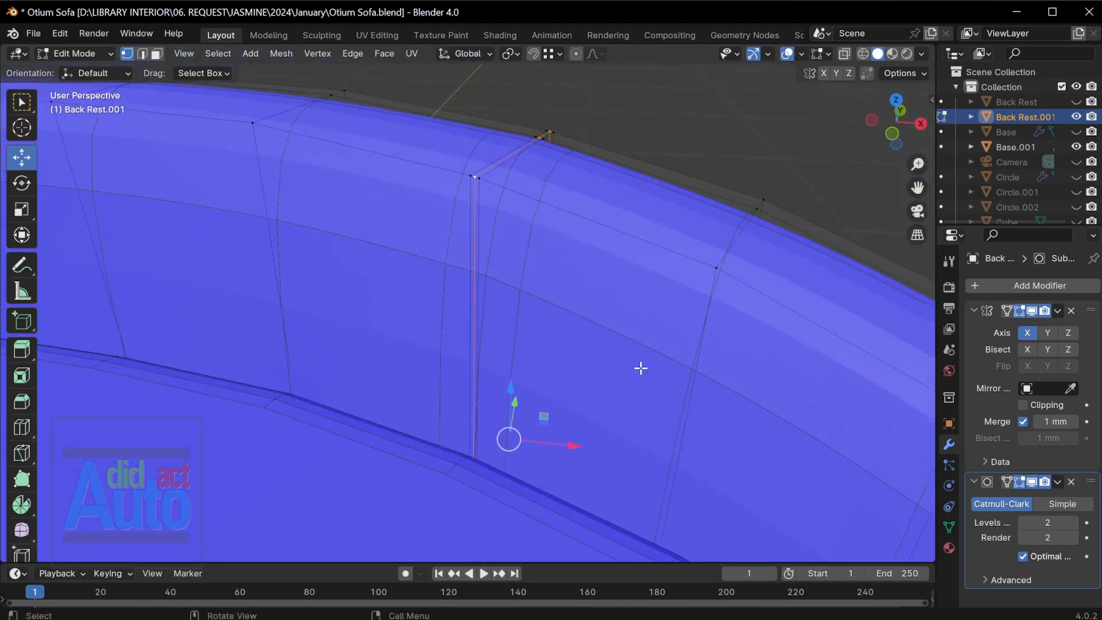
{"action": "key", "text": "s"}
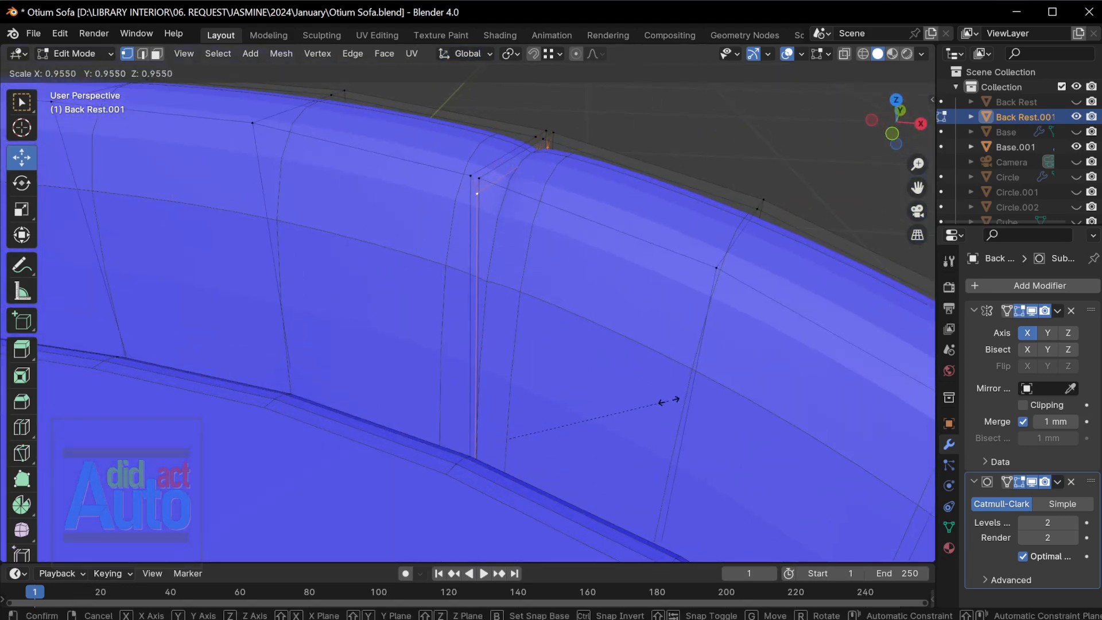
{"action": "left_click", "coordinate": [673, 400]}
{"action": "middle_click_drag", "start_coordinate": [672, 400], "coordinate": [629, 295]}
Switch the transform orientation to Normal and scale the seam's middle loop to about 0.912 along X
{"action": "left_click", "coordinate": [466, 53]}
{"action": "left_click", "coordinate": [468, 116]}
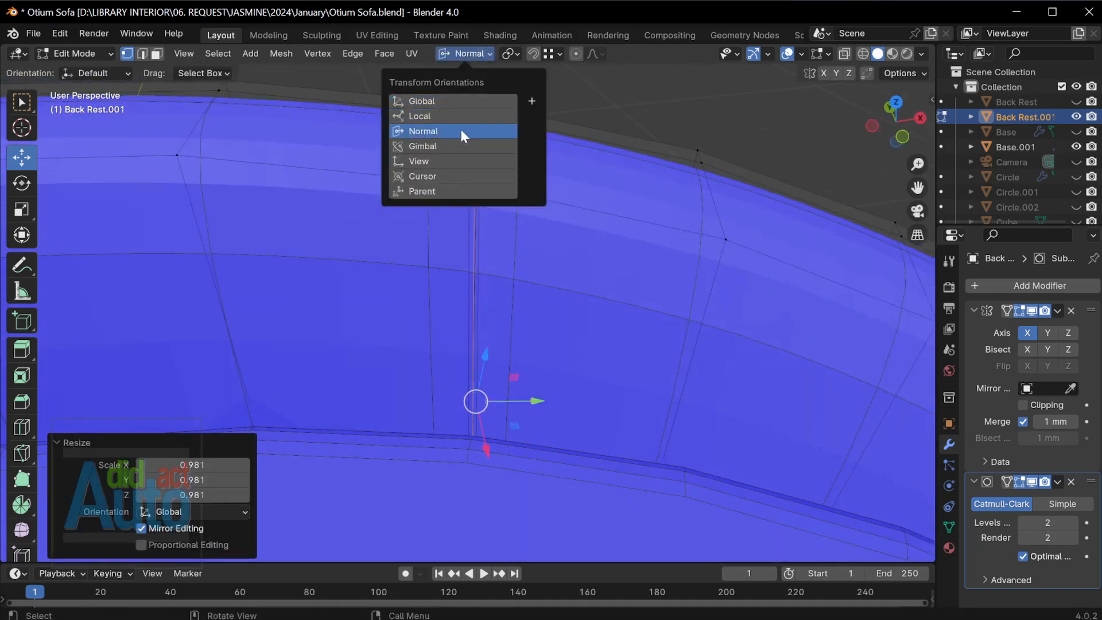
{"action": "left_click", "coordinate": [460, 130]}
{"action": "middle_click_drag", "start_coordinate": [557, 347], "coordinate": [536, 275]}
{"action": "key", "text": "s"}
{"action": "key", "text": "x"}
{"action": "left_click", "coordinate": [567, 349]}
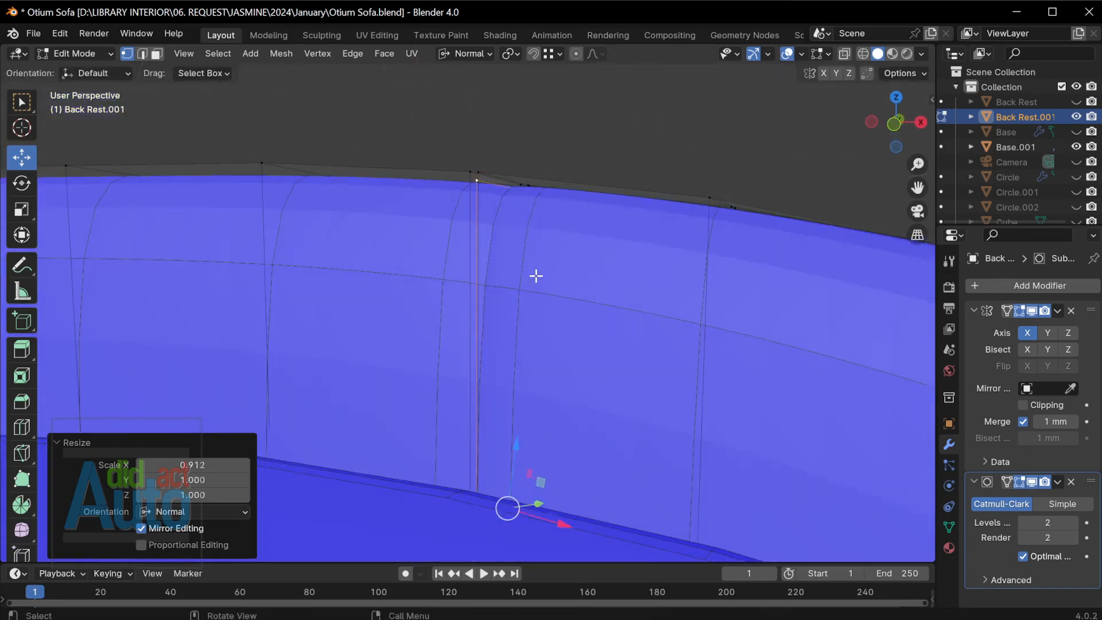
Restore the Global orientation and rotate the seam's middle loop about -1.1° in top view with X-ray display
{"action": "key", "text": "KP_7"}
{"action": "scroll", "coordinate": [539, 264], "scroll_direction": "up", "scroll_amount": 2}
{"action": "key", "text": "alt+z"}
{"action": "middle_click_drag", "start_coordinate": [616, 220], "coordinate": [575, 368], "text": "shift"}
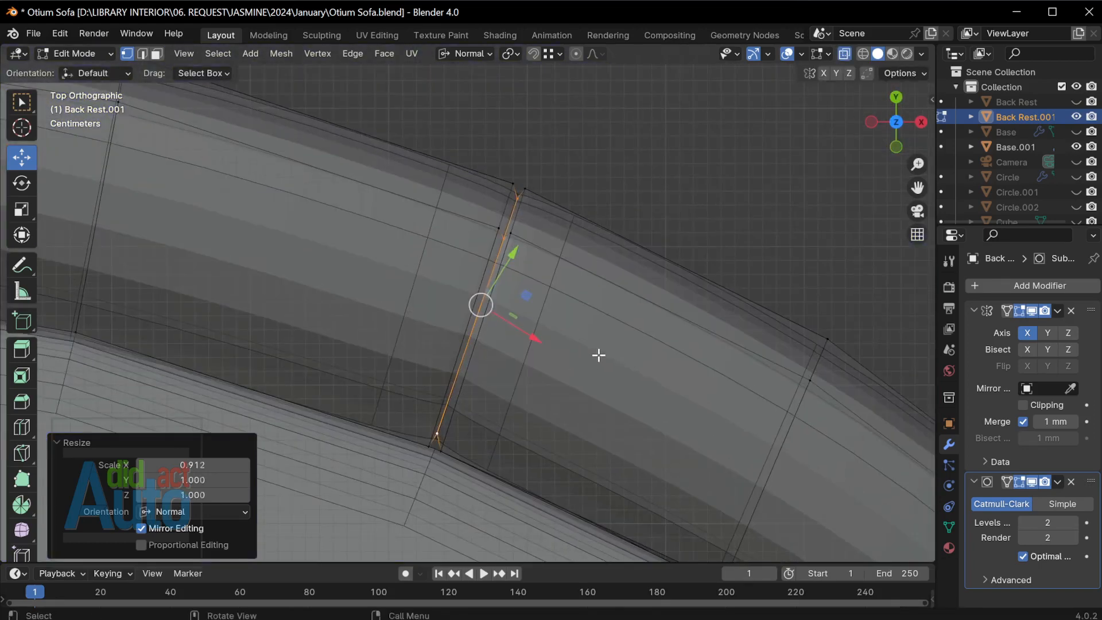
{"action": "left_click", "coordinate": [465, 54]}
{"action": "left_click", "coordinate": [409, 99]}
{"action": "key", "text": "t"}
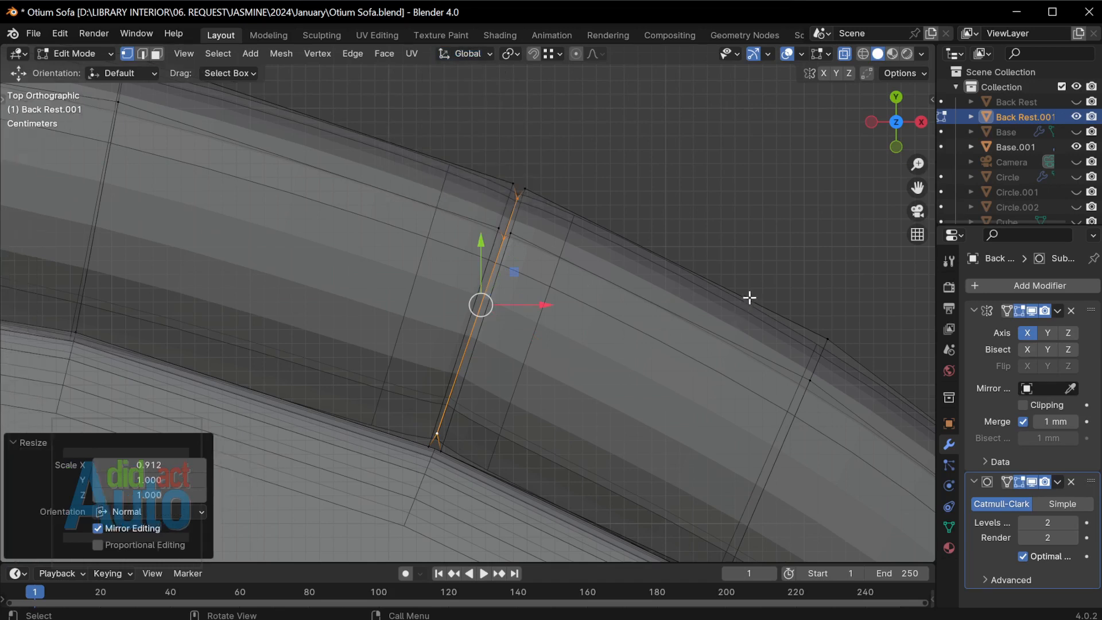
{"action": "key", "text": "r"}
{"action": "left_click", "coordinate": [740, 294]}
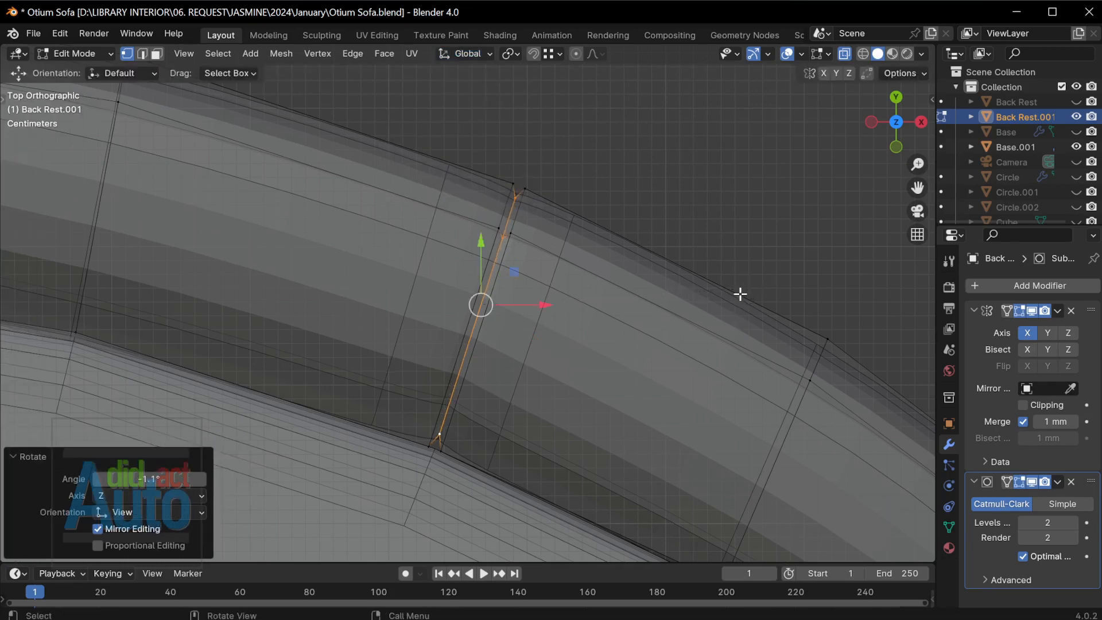
{"action": "key", "text": "alt+z"}
{"action": "middle_click_drag", "start_coordinate": [625, 428], "coordinate": [768, 405]}
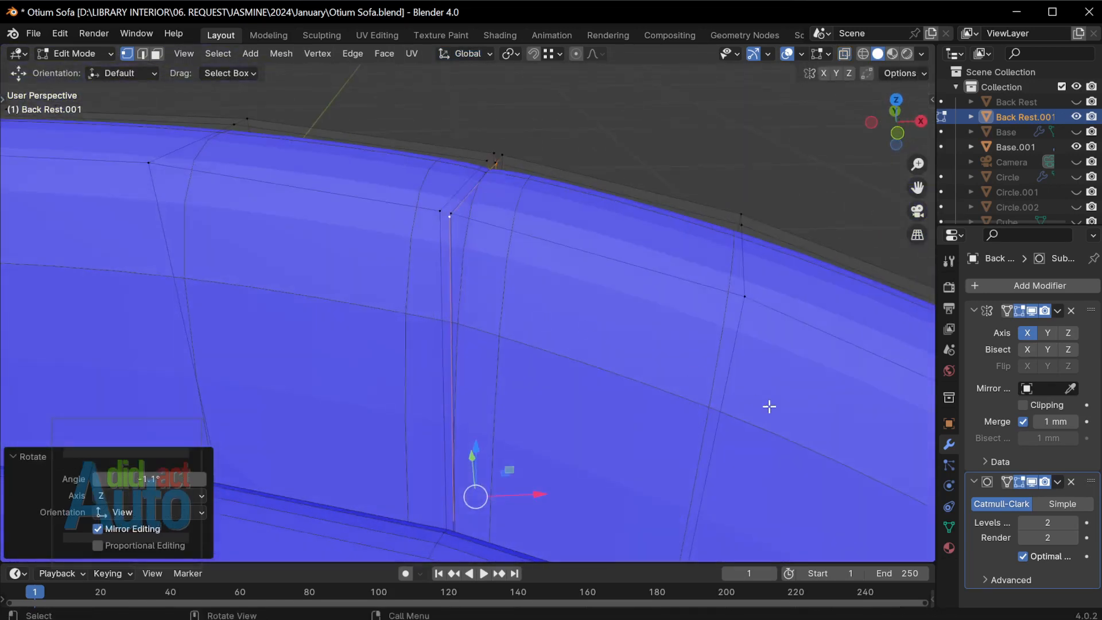
Bevel the seam's middle loop about 2.19 mm wide with two segments
{"action": "middle_click_drag", "start_coordinate": [544, 294], "coordinate": [555, 269], "text": "ctrl"}
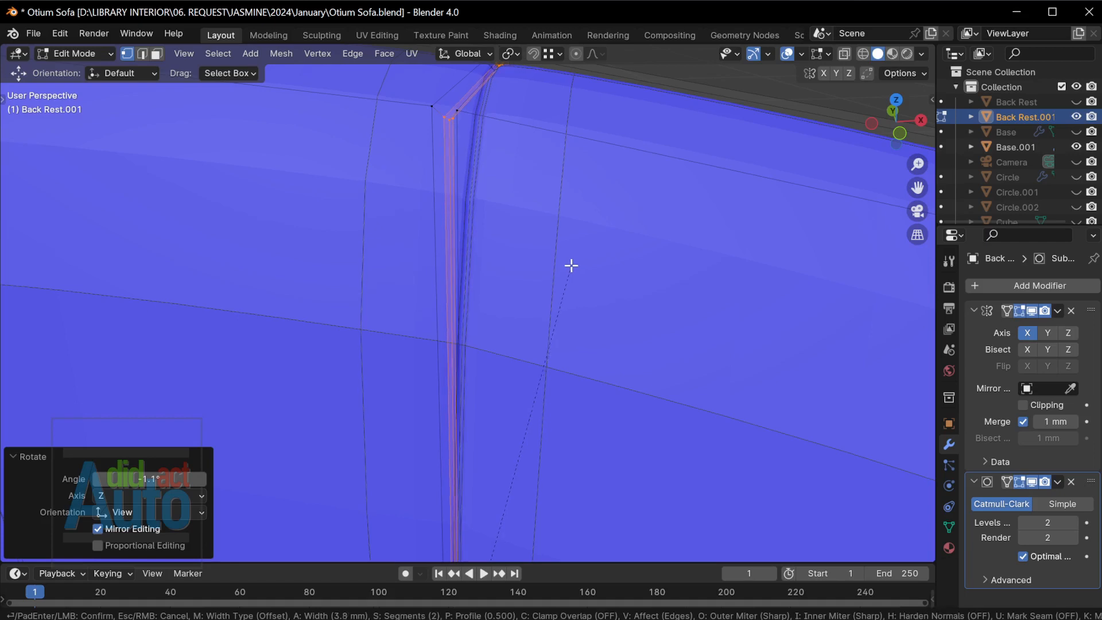
{"action": "left_click", "coordinate": [580, 265]}
{"action": "scroll", "coordinate": [551, 194], "scroll_direction": "down", "scroll_amount": 3}
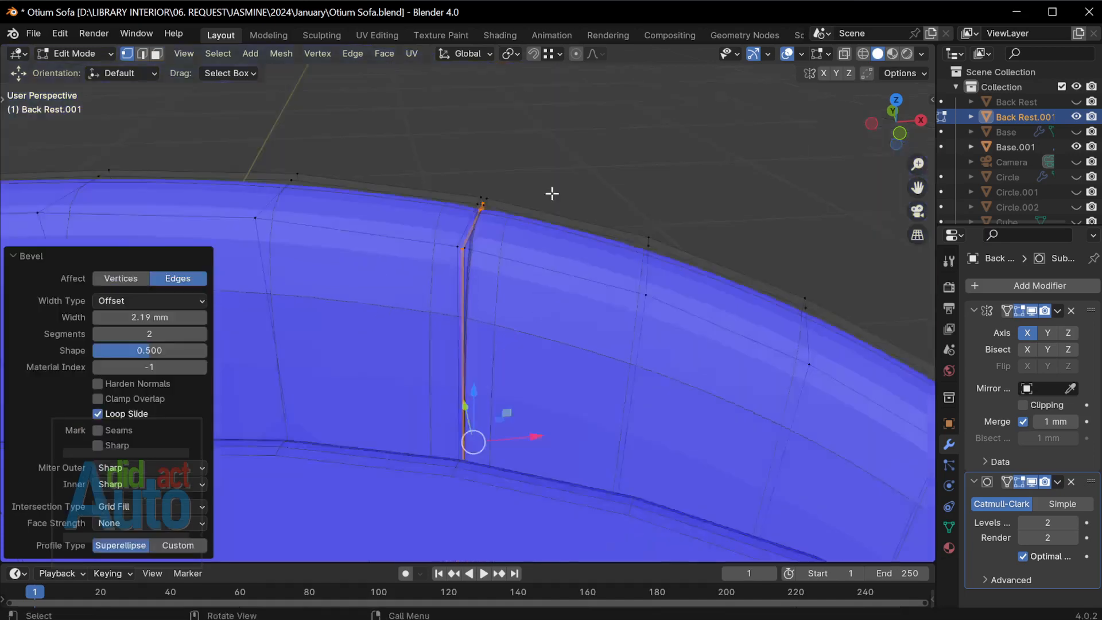
{"action": "scroll", "coordinate": [586, 241], "scroll_direction": "down", "scroll_amount": 4}
Return to Object Mode and turn off the wireframe overlay
{"action": "key", "text": "Tab"}
{"action": "scroll", "coordinate": [614, 269], "scroll_direction": "down", "scroll_amount": 6}
{"action": "middle_click_drag", "start_coordinate": [597, 247], "coordinate": [475, 292]}
{"action": "left_click", "coordinate": [825, 53]}
{"action": "left_click", "coordinate": [734, 307]}
Scale the Back Rest seam's inner loops uniformly to about 0.984 in Edit Mode and return to Object Mode
{"action": "scroll", "coordinate": [670, 194], "scroll_direction": "up", "scroll_amount": 4}
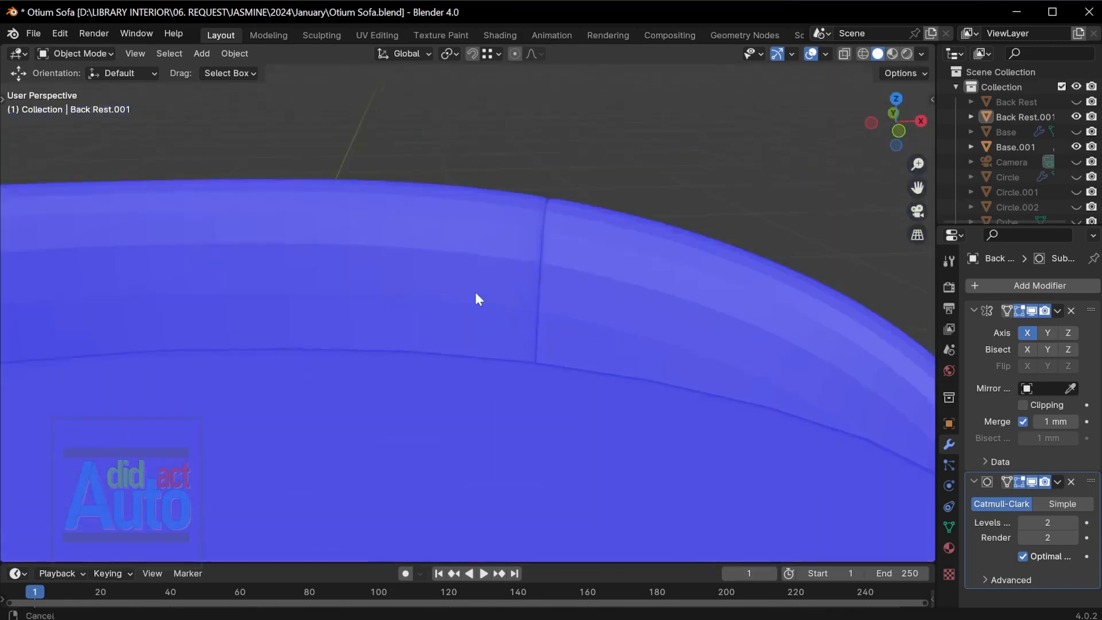
{"action": "scroll", "coordinate": [475, 291], "scroll_direction": "up", "scroll_amount": 4}
{"action": "middle_click_drag", "start_coordinate": [626, 231], "coordinate": [539, 272], "text": "shift"}
{"action": "key", "text": "Tab"}
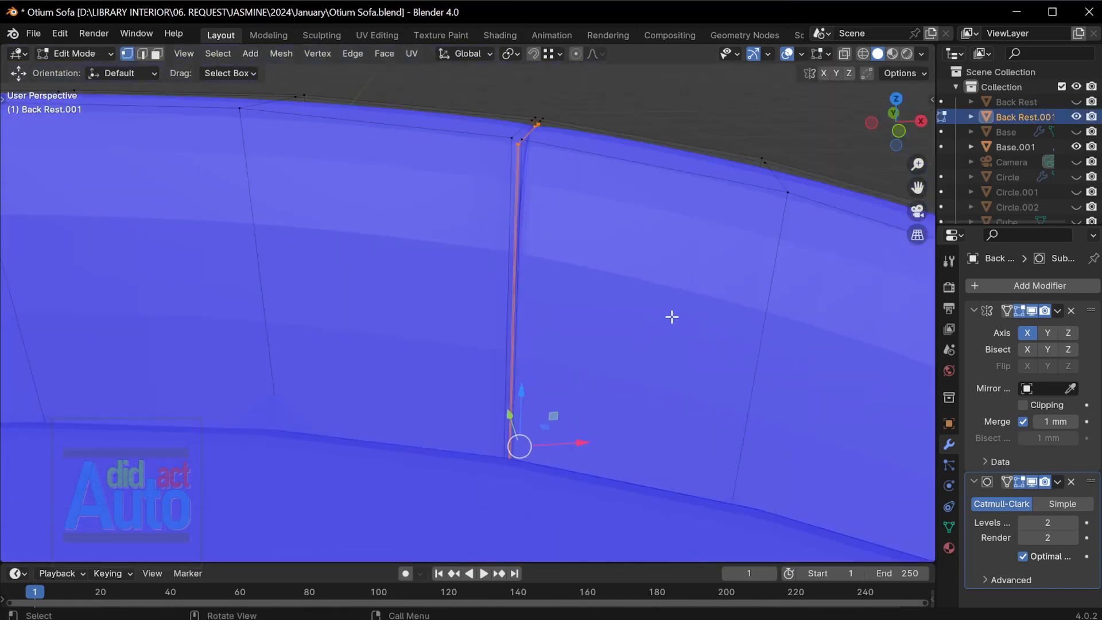
{"action": "key", "text": "s"}
{"action": "left_click", "coordinate": [676, 316]}
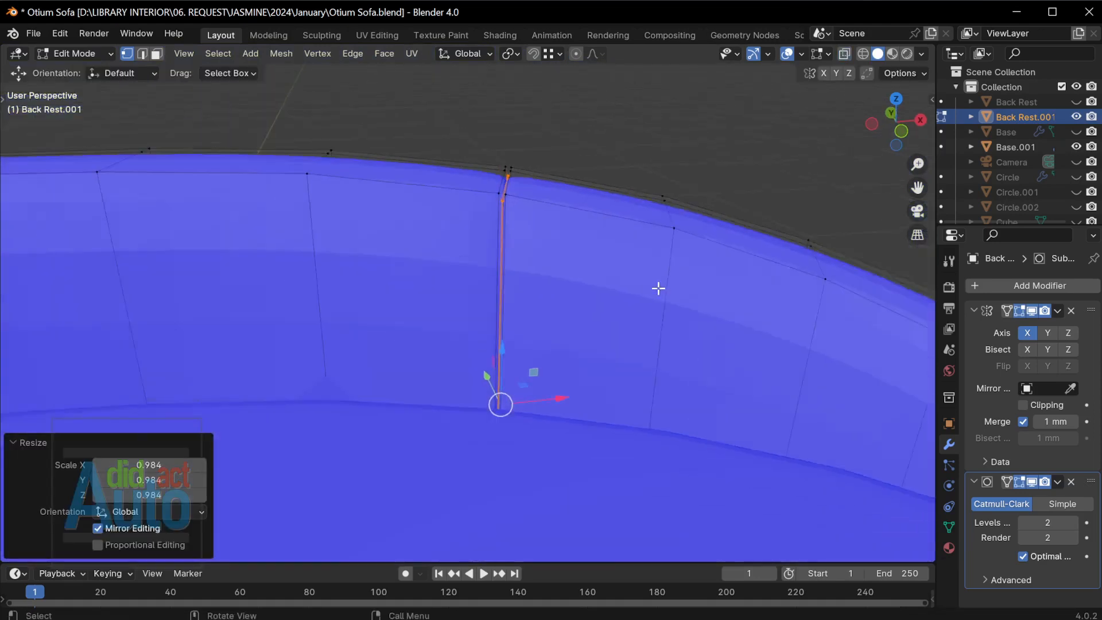
{"action": "key", "text": "Tab"}
{"action": "scroll", "coordinate": [680, 184], "scroll_direction": "down", "scroll_amount": 5}
Enter Edit Mode on the duplicated Base and bevel the third front vertical edge from the centre about 4.7 mm wide with two segments
{"action": "left_click", "coordinate": [562, 423]}
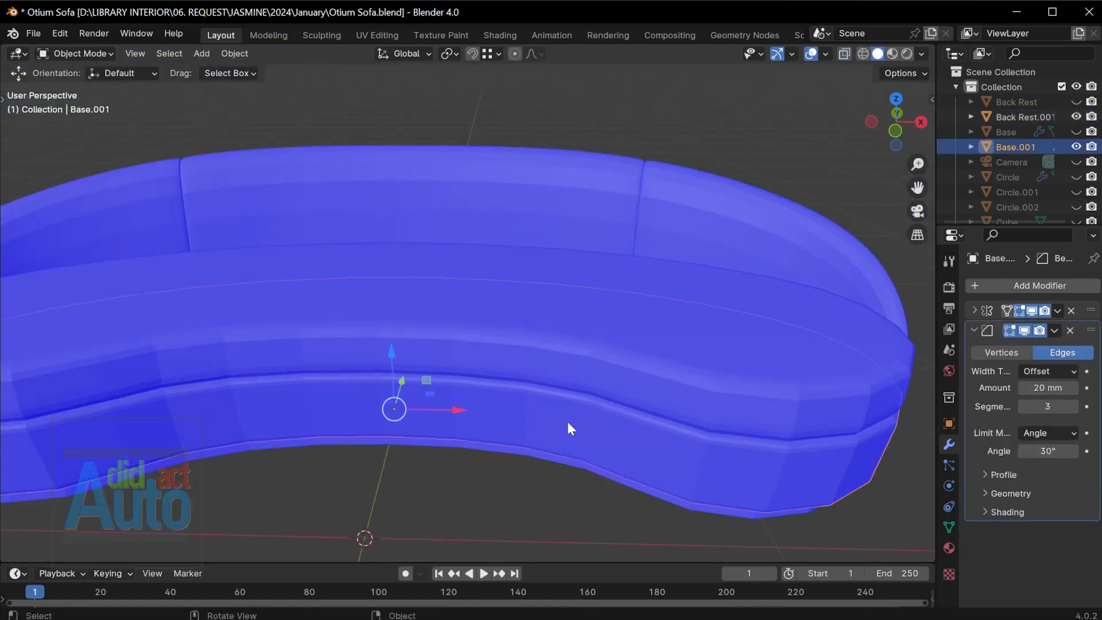
{"action": "key", "text": "Tab"}
{"action": "key", "text": "KP_7"}
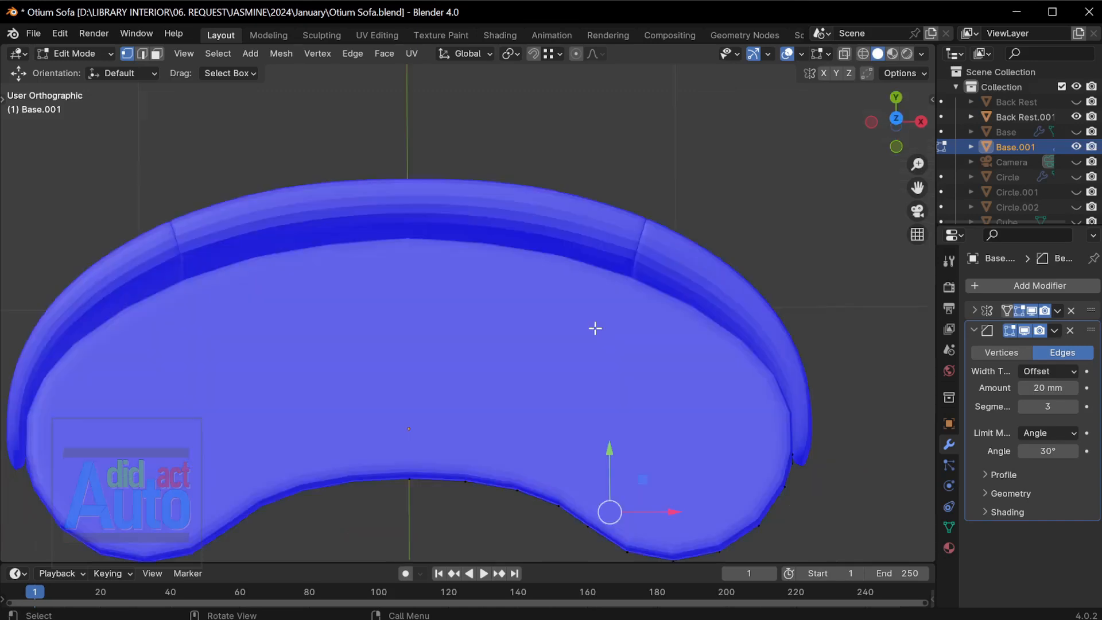
{"action": "scroll", "coordinate": [589, 433], "scroll_direction": "up", "scroll_amount": 1}
{"action": "middle_click_drag", "start_coordinate": [571, 519], "coordinate": [548, 447], "text": "shift"}
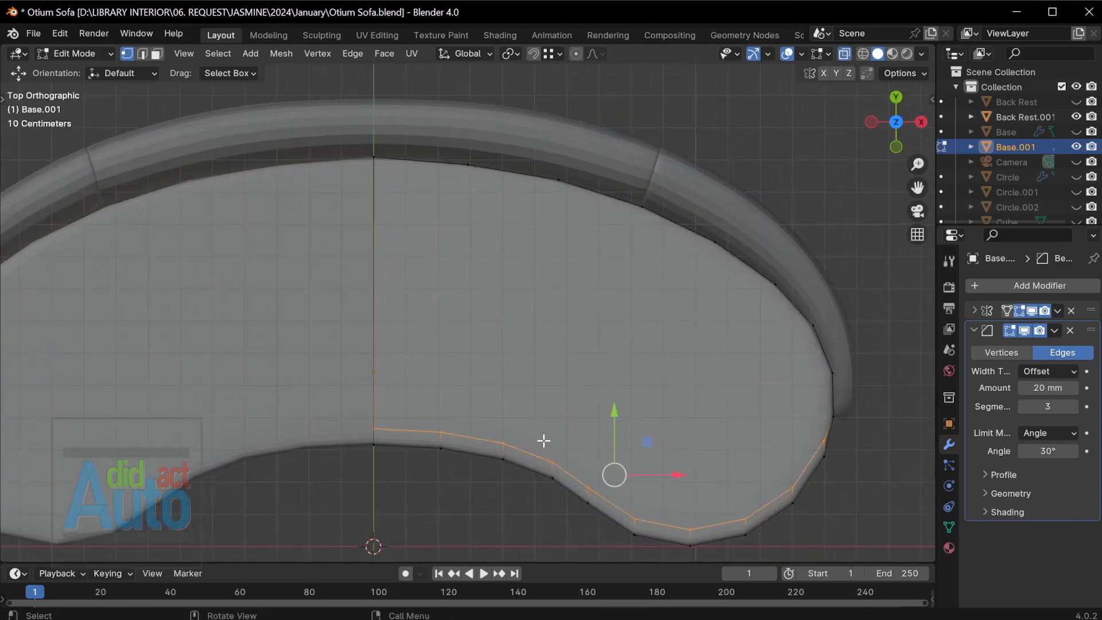
{"action": "middle_click_drag", "start_coordinate": [577, 491], "coordinate": [608, 325]}
{"action": "scroll", "coordinate": [637, 356], "scroll_direction": "up", "scroll_amount": 3}
{"action": "scroll", "coordinate": [598, 453], "scroll_direction": "up", "scroll_amount": 2}
{"action": "middle_click_drag", "start_coordinate": [645, 367], "coordinate": [593, 403], "text": "shift"}
{"action": "key", "text": "alt+z"}
{"action": "key", "text": "ctrl+b"}
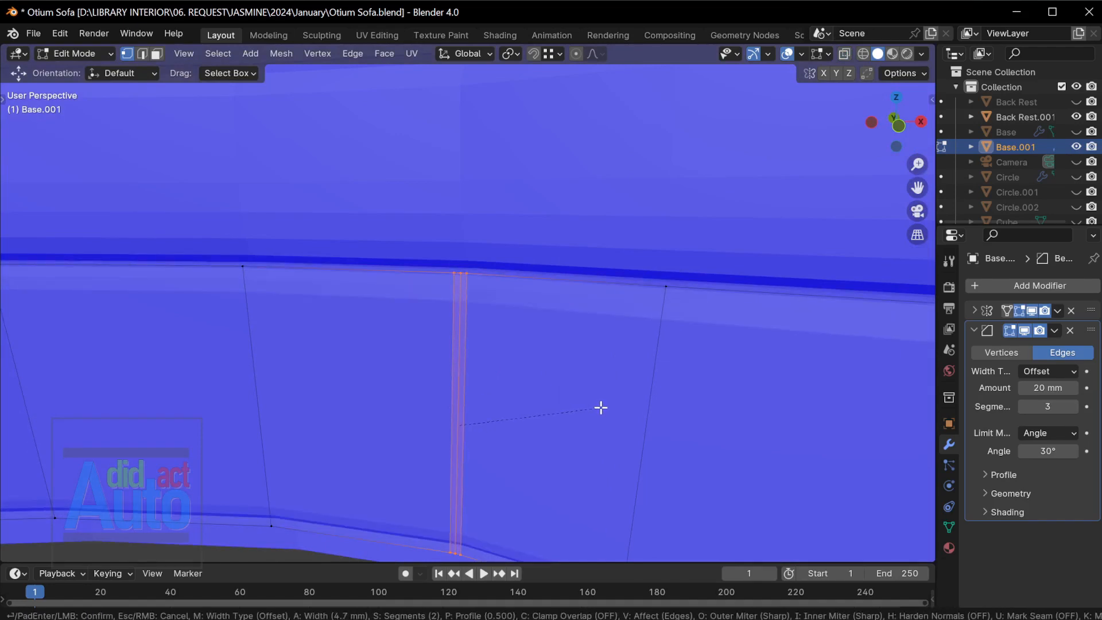
{"action": "left_click", "coordinate": [601, 408]}
Move the middle edge of the Base bevel about 9.1 mm inward along Y in top view with X-ray display
{"action": "key", "text": "alt+a"}
{"action": "key", "text": "grave"}
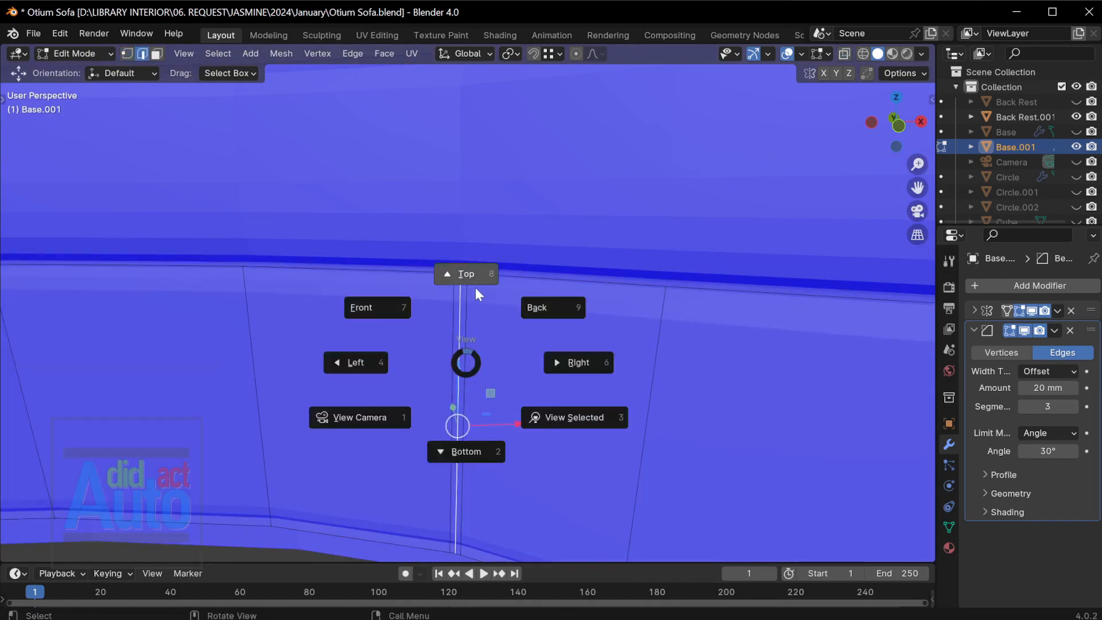
{"action": "left_click", "coordinate": [475, 288]}
{"action": "key", "text": "alt+z"}
{"action": "middle_click_drag", "start_coordinate": [499, 403], "coordinate": [539, 382], "text": "shift"}
{"action": "scroll", "coordinate": [542, 384], "scroll_direction": "up", "scroll_amount": 4}
{"action": "left_click_drag", "start_coordinate": [616, 365], "coordinate": [616, 347]}
{"action": "scroll", "coordinate": [570, 347], "scroll_direction": "down", "scroll_amount": 4}
Rotate the two front edges between the Base's centre line and the seam to stand perpendicular to the curve
{"action": "scroll", "coordinate": [573, 355], "scroll_direction": "down", "scroll_amount": 3}
{"action": "middle_click_drag", "start_coordinate": [478, 333], "coordinate": [507, 356], "text": "shift"}
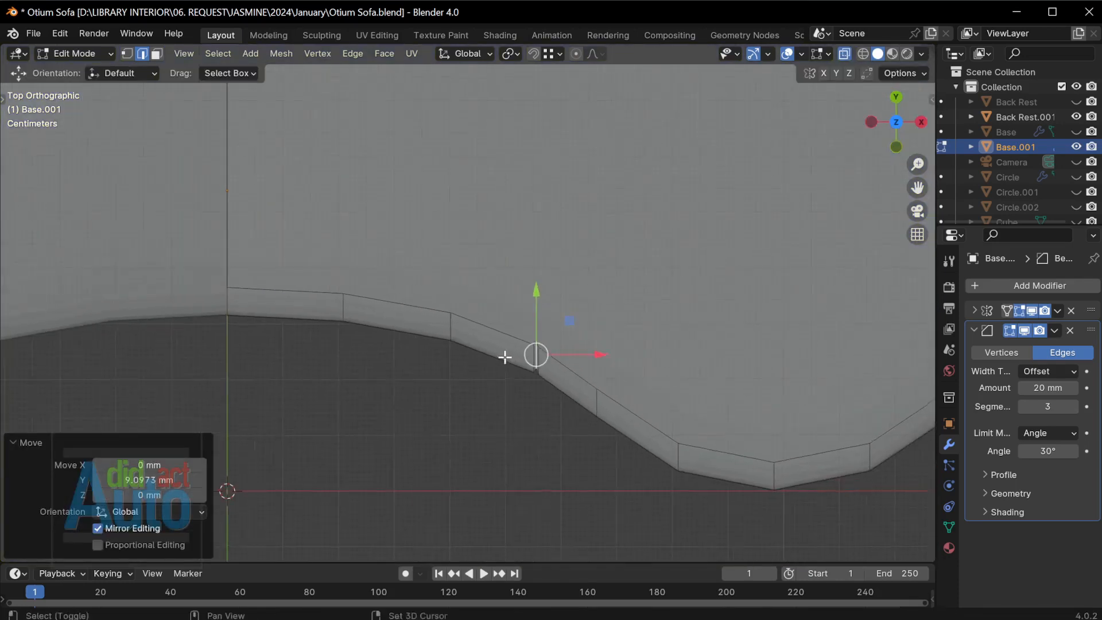
{"action": "scroll", "coordinate": [488, 345], "scroll_direction": "up", "scroll_amount": 2}
{"action": "left_click_drag", "start_coordinate": [406, 348], "coordinate": [481, 387]}
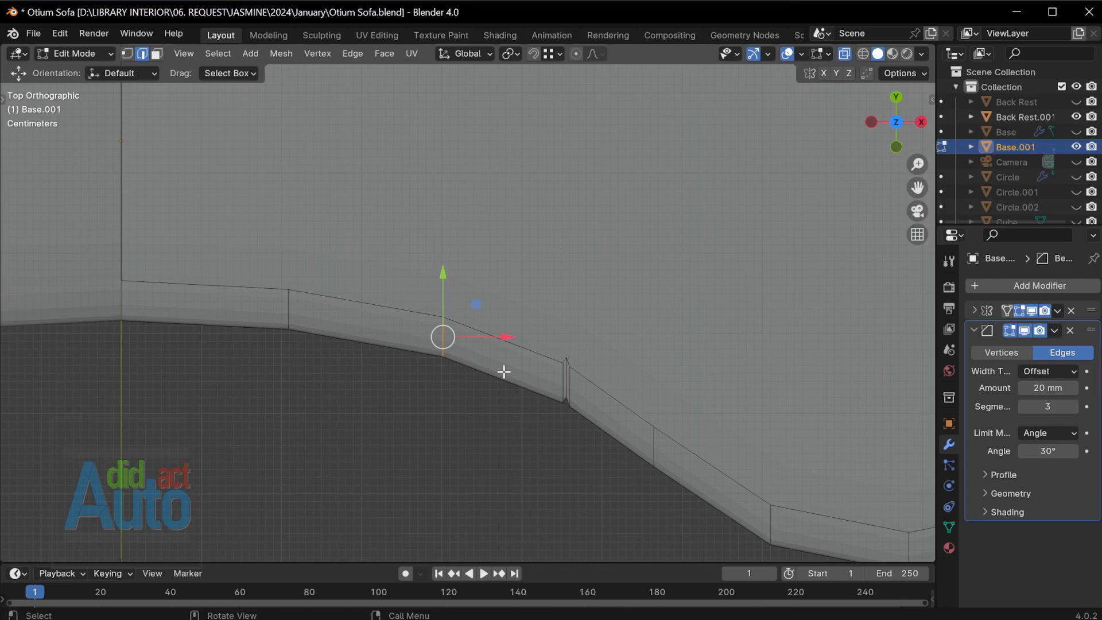
{"action": "key", "text": "r"}
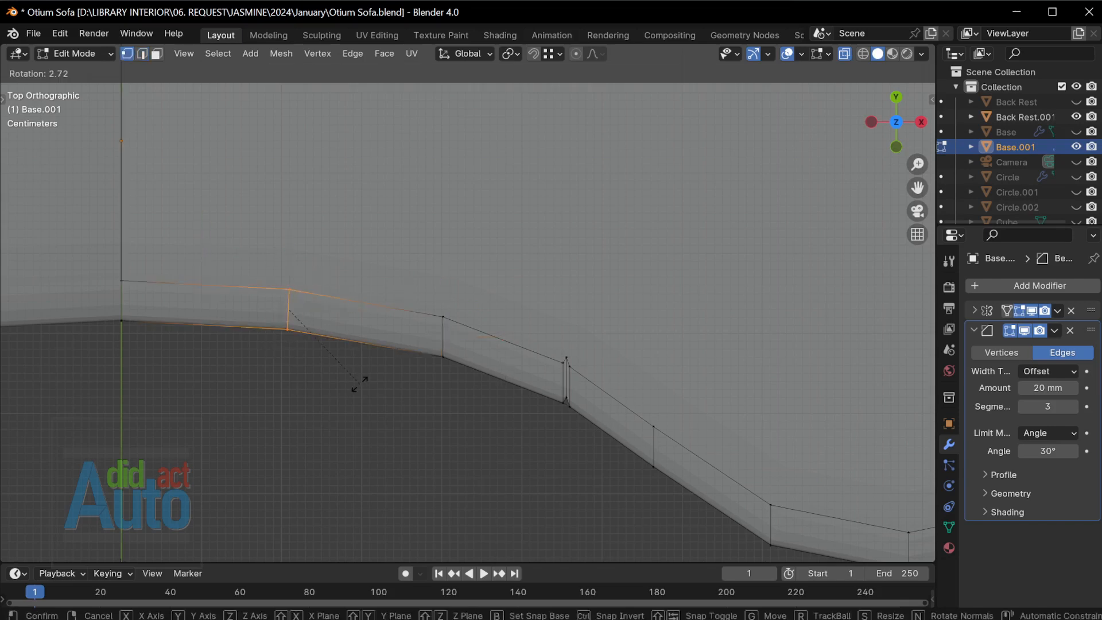
{"action": "left_click", "coordinate": [358, 386]}
{"action": "left_click_drag", "start_coordinate": [407, 383], "coordinate": [490, 302]}
{"action": "key", "text": "r"}
{"action": "left_click", "coordinate": [491, 319]}
Rotate the Base seam's beveled edges about 23.4° around Z to follow the front curve
{"action": "left_click_drag", "start_coordinate": [521, 426], "coordinate": [602, 342]}
{"action": "key", "text": "r"}
{"action": "left_click", "coordinate": [606, 364]}
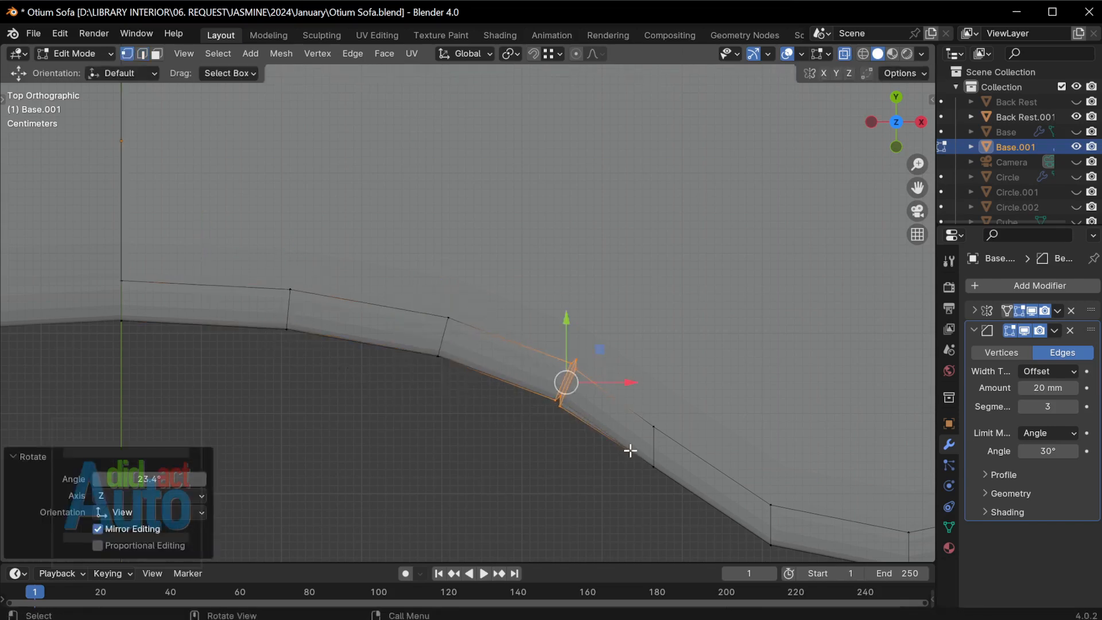
Rotate the two front edges just outside the Base seam to stand perpendicular to the curve
{"action": "left_click_drag", "start_coordinate": [636, 497], "coordinate": [684, 406]}
{"action": "key", "text": "r"}
{"action": "left_click", "coordinate": [701, 430]}
{"action": "middle_click_drag", "start_coordinate": [725, 450], "coordinate": [571, 357], "text": "shift"}
{"action": "left_click_drag", "start_coordinate": [581, 477], "coordinate": [654, 391]}
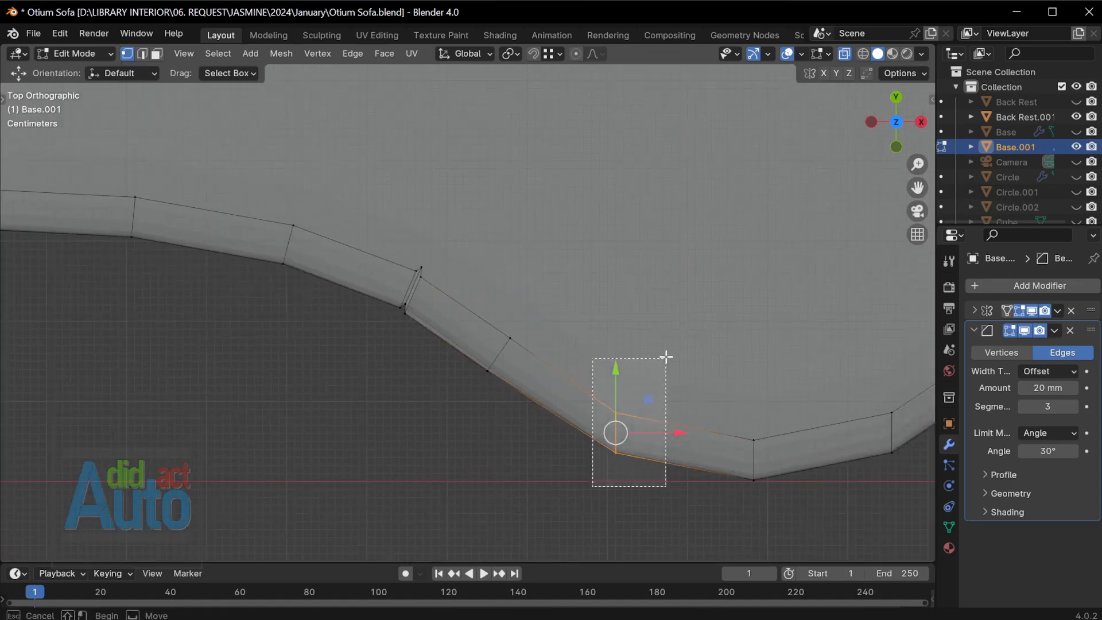
{"action": "key", "text": "r"}
{"action": "left_click", "coordinate": [688, 378]}
Rotate the next two edges around the Base's outer front corner perpendicular to the curve, the second by about -42.6° around Z
{"action": "middle_click_drag", "start_coordinate": [737, 479], "coordinate": [573, 457], "text": "shift"}
{"action": "left_click_drag", "start_coordinate": [758, 353], "coordinate": [762, 346]}
{"action": "key", "text": "r"}
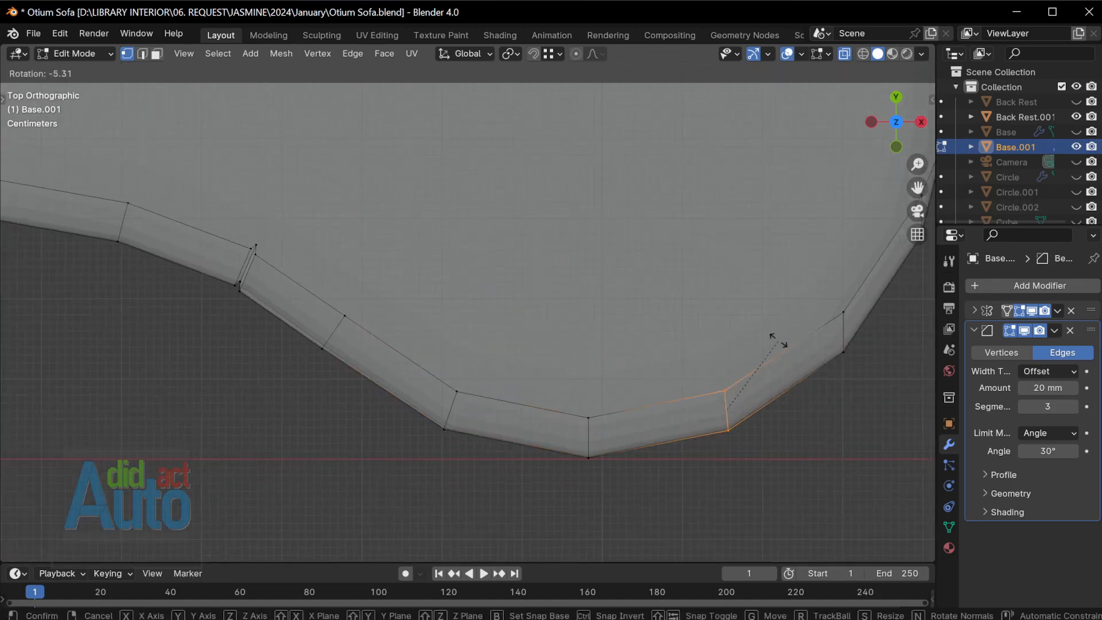
{"action": "left_click", "coordinate": [806, 349]}
{"action": "middle_click_drag", "start_coordinate": [816, 310], "coordinate": [618, 381], "text": "shift"}
{"action": "left_click_drag", "start_coordinate": [618, 367], "coordinate": [689, 450]}
{"action": "key", "text": "r"}
{"action": "left_click", "coordinate": [734, 413]}
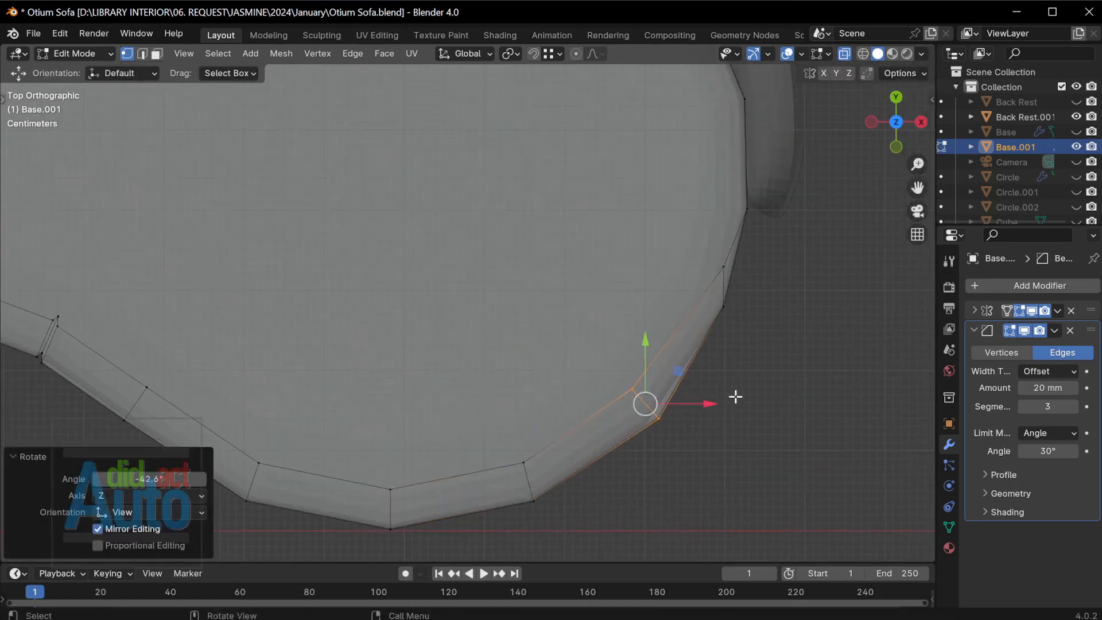
Rotate the Base's last edge before the armrest about -51° around Z to follow the side curve
{"action": "middle_click_drag", "start_coordinate": [733, 396], "coordinate": [627, 534], "text": "shift"}
{"action": "left_click_drag", "start_coordinate": [578, 394], "coordinate": [660, 479]}
{"action": "key", "text": "r"}
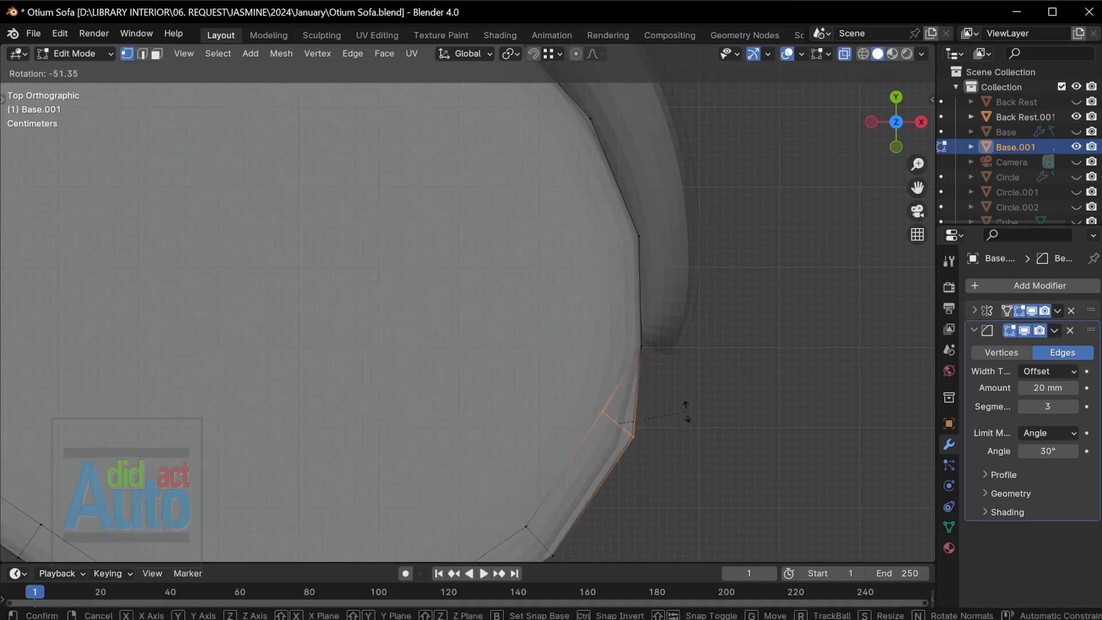
{"action": "left_click", "coordinate": [687, 410]}
Select the inner bottom vertex of the Base's edge nearest the armrest and move it about 5 mm outward along X
{"action": "middle_click_drag", "start_coordinate": [686, 411], "coordinate": [652, 234]}
{"action": "scroll", "coordinate": [611, 324], "scroll_direction": "up", "scroll_amount": 1}
{"action": "left_click", "coordinate": [622, 334]}
{"action": "left_click", "coordinate": [467, 56]}
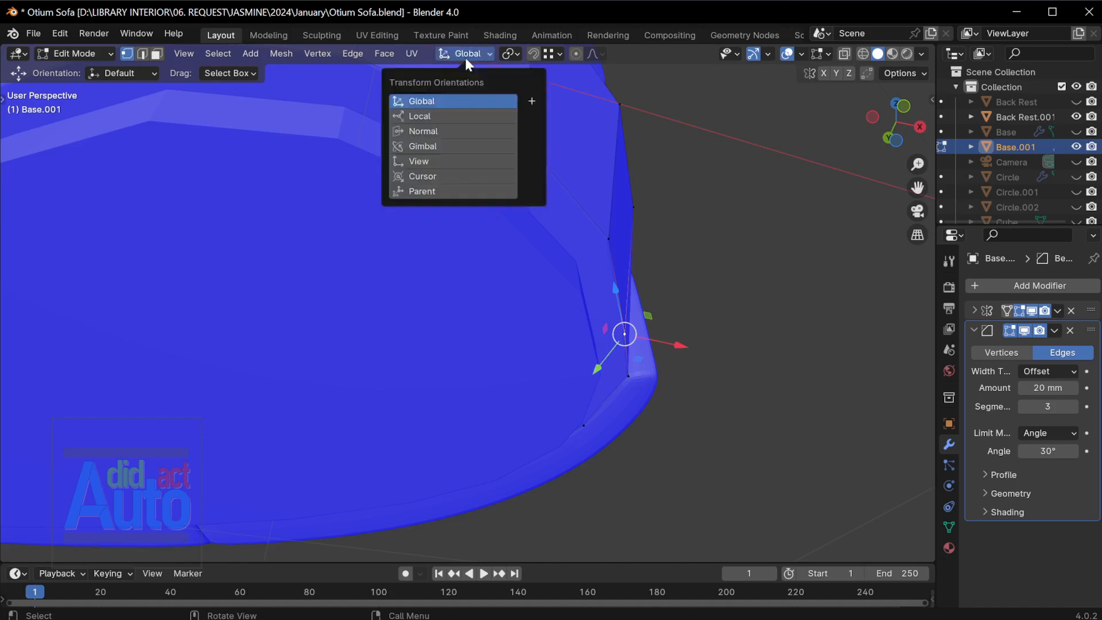
{"action": "middle_click_drag", "start_coordinate": [448, 344], "coordinate": [512, 405]}
{"action": "left_click_drag", "start_coordinate": [552, 381], "coordinate": [559, 381]}
Move the same inner vertex about 15.3 mm further outward along X and slightly forward along Y in top view with X-ray display
{"action": "key", "text": "grave"}
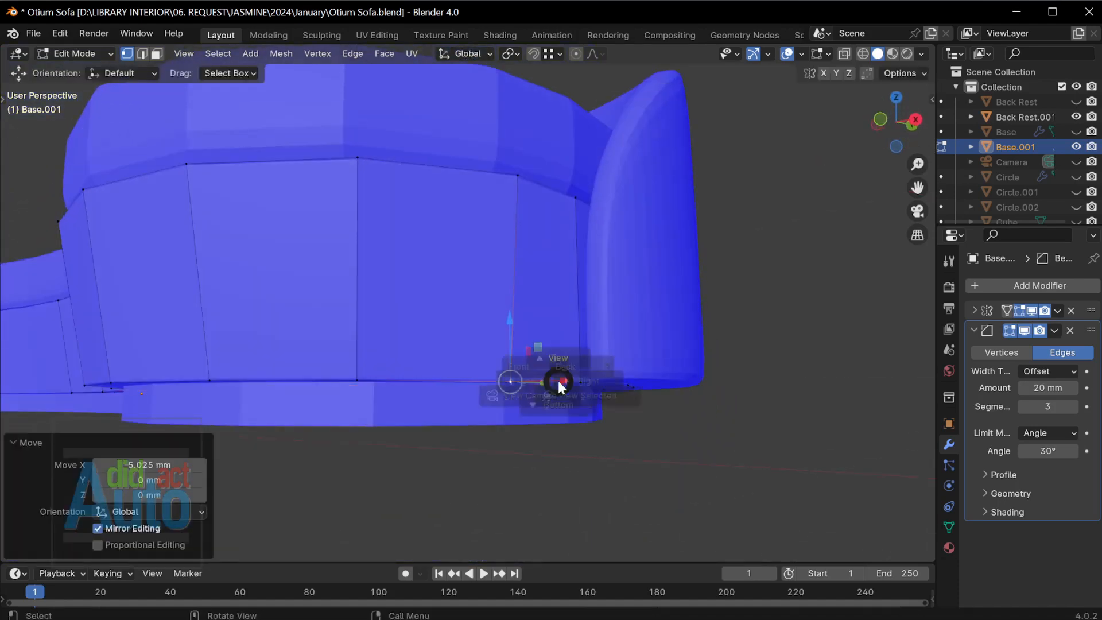
{"action": "left_click", "coordinate": [558, 322]}
{"action": "key", "text": "alt+z"}
{"action": "scroll", "coordinate": [637, 420], "scroll_direction": "up", "scroll_amount": 3}
{"action": "middle_click_drag", "start_coordinate": [637, 420], "coordinate": [480, 351], "text": "shift"}
{"action": "left_click_drag", "start_coordinate": [557, 381], "coordinate": [570, 381]}
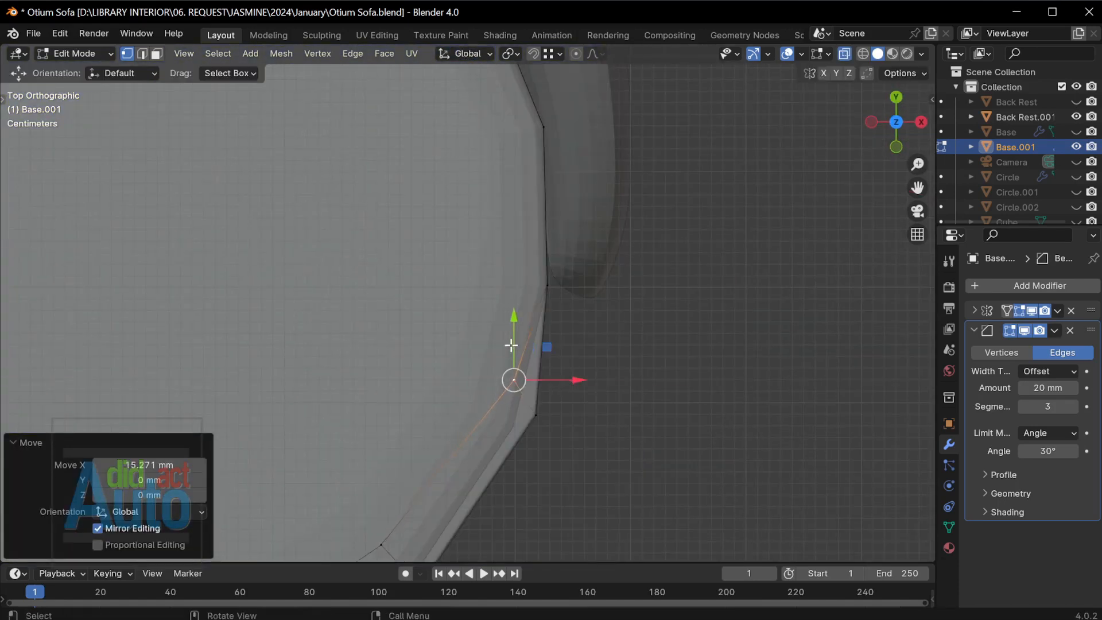
{"action": "left_click_drag", "start_coordinate": [512, 345], "coordinate": [511, 353]}
Return to Object Mode with X-ray off, deselect the Base and examine its front seam on the whole sofa
{"action": "scroll", "coordinate": [505, 367], "scroll_direction": "down", "scroll_amount": 2}
{"action": "middle_click_drag", "start_coordinate": [403, 449], "coordinate": [563, 378], "text": "shift"}
{"action": "scroll", "coordinate": [574, 374], "scroll_direction": "down", "scroll_amount": 2}
{"action": "mouse_move", "coordinate": [277, 394]}
{"action": "middle_mouse_down", "text": "shift"}
{"action": "mouse_move", "coordinate": [580, 386]}
{"action": "mouse_move", "coordinate": [515, 359]}
{"action": "middle_mouse_up", "text": "shift"}
{"action": "key", "text": "alt+z"}
{"action": "key", "text": "Tab"}
{"action": "scroll", "coordinate": [515, 367], "scroll_direction": "up", "scroll_amount": 2}
{"action": "left_click", "coordinate": [440, 518]}
{"action": "middle_click_drag", "start_coordinate": [471, 424], "coordinate": [474, 401]}
{"action": "scroll", "coordinate": [497, 379], "scroll_direction": "down", "scroll_amount": 2}
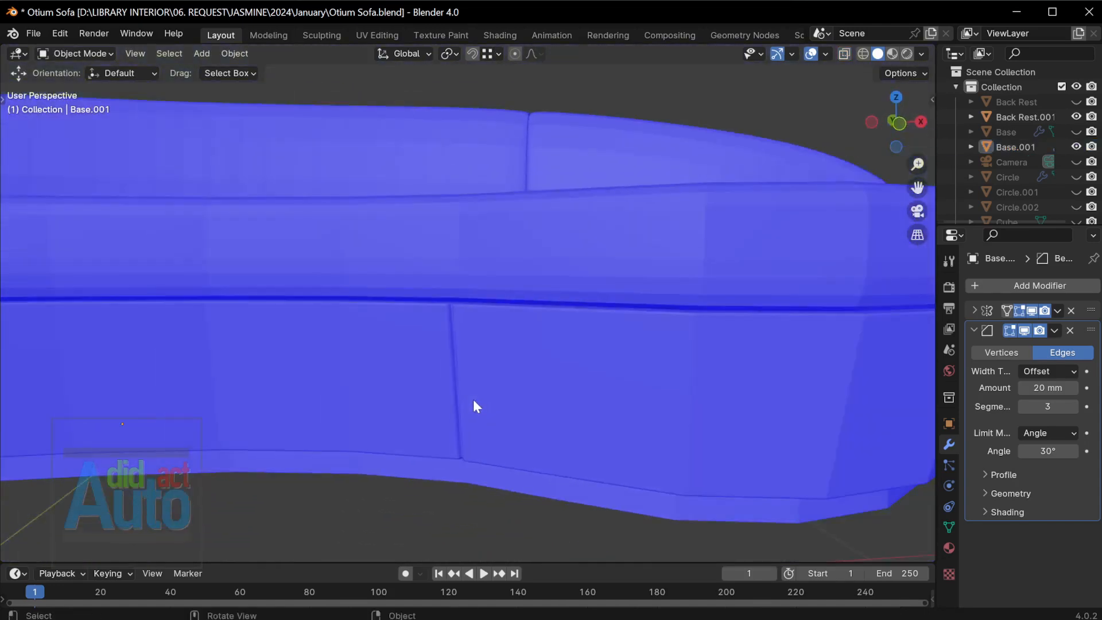
{"action": "scroll", "coordinate": [476, 390], "scroll_direction": "down", "scroll_amount": 5}
{"action": "middle_click_drag", "start_coordinate": [484, 362], "coordinate": [535, 353]}
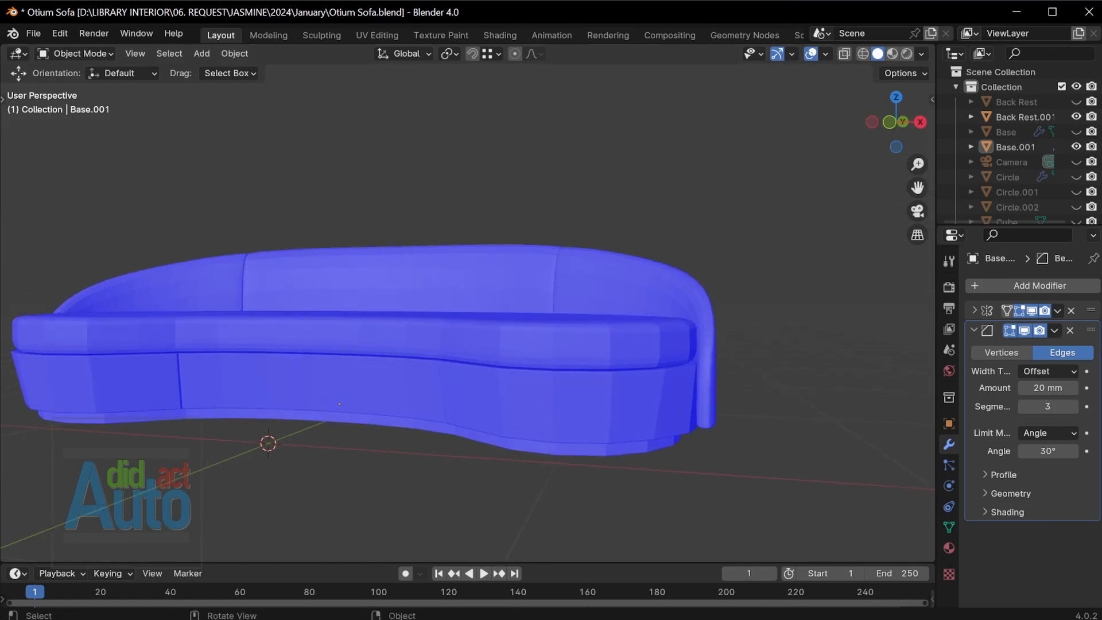